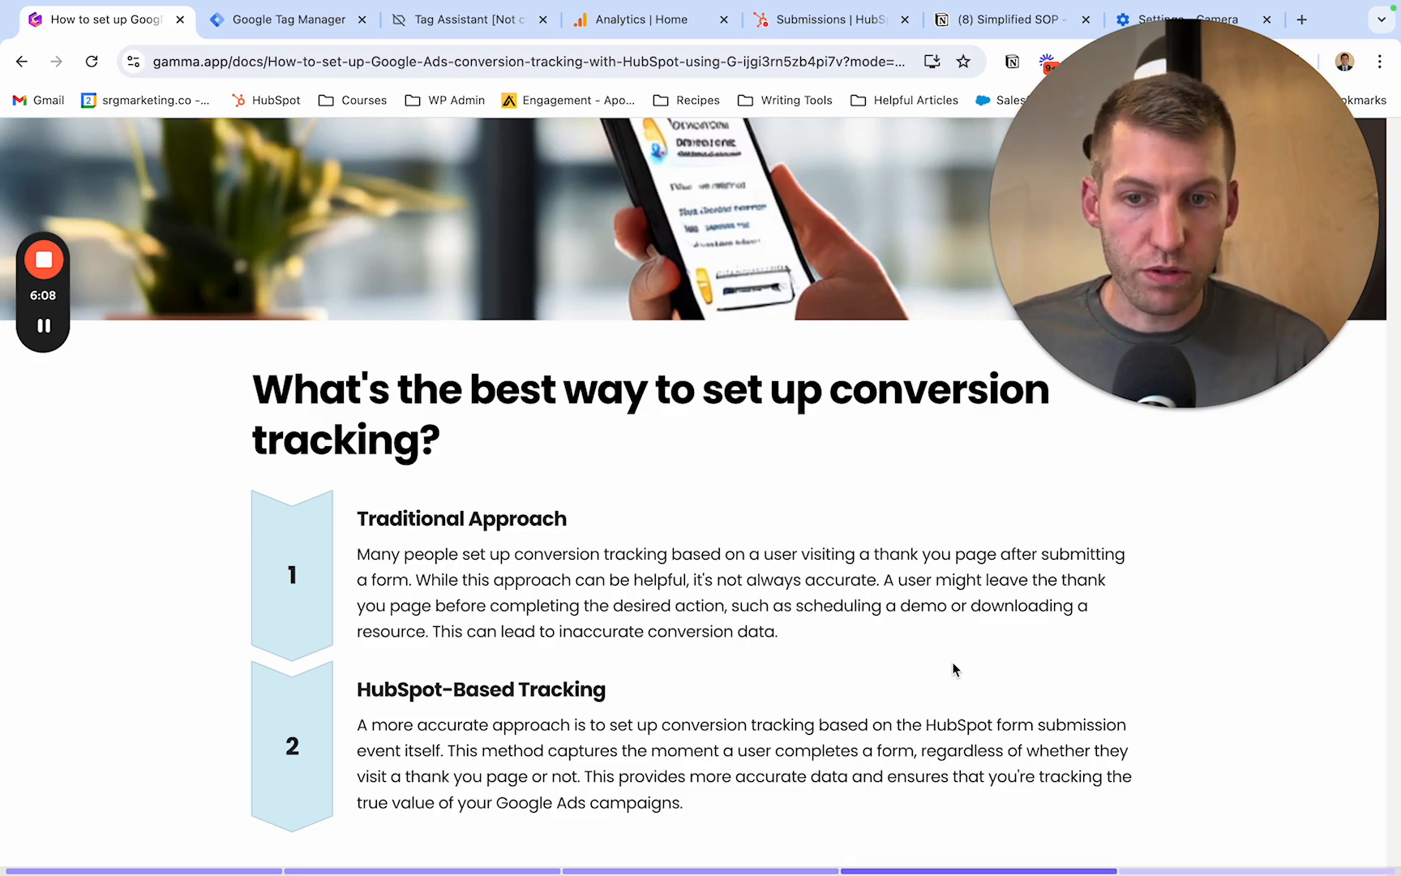
- Read through the six-step "How do you set it up?" guide, from Create HubSpot Listener Event to importing the GA-4 goal into Google Ads
scroll(954, 667, down, 3)
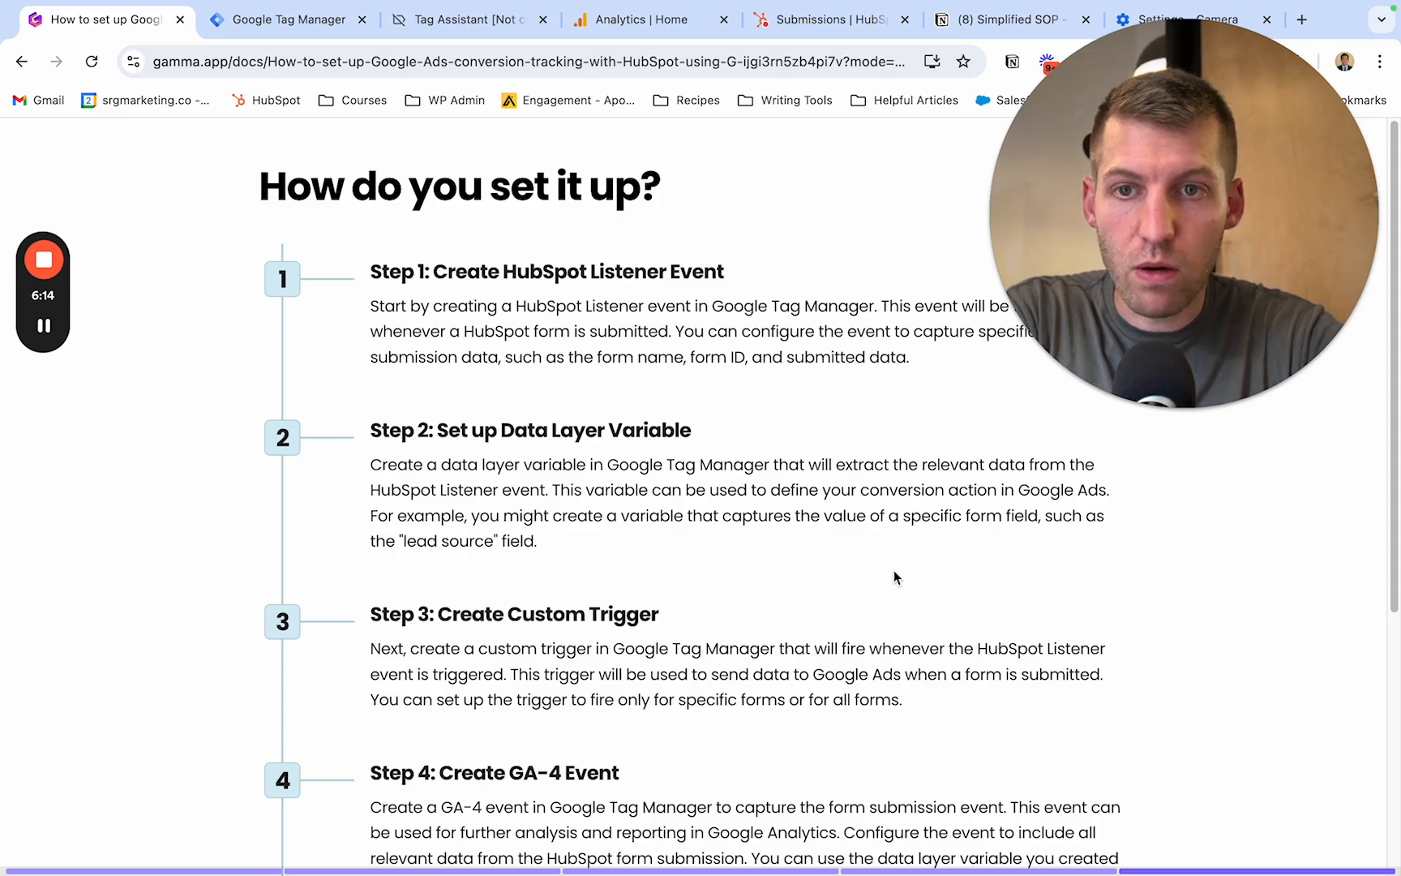
scroll(900, 565, down, 2)
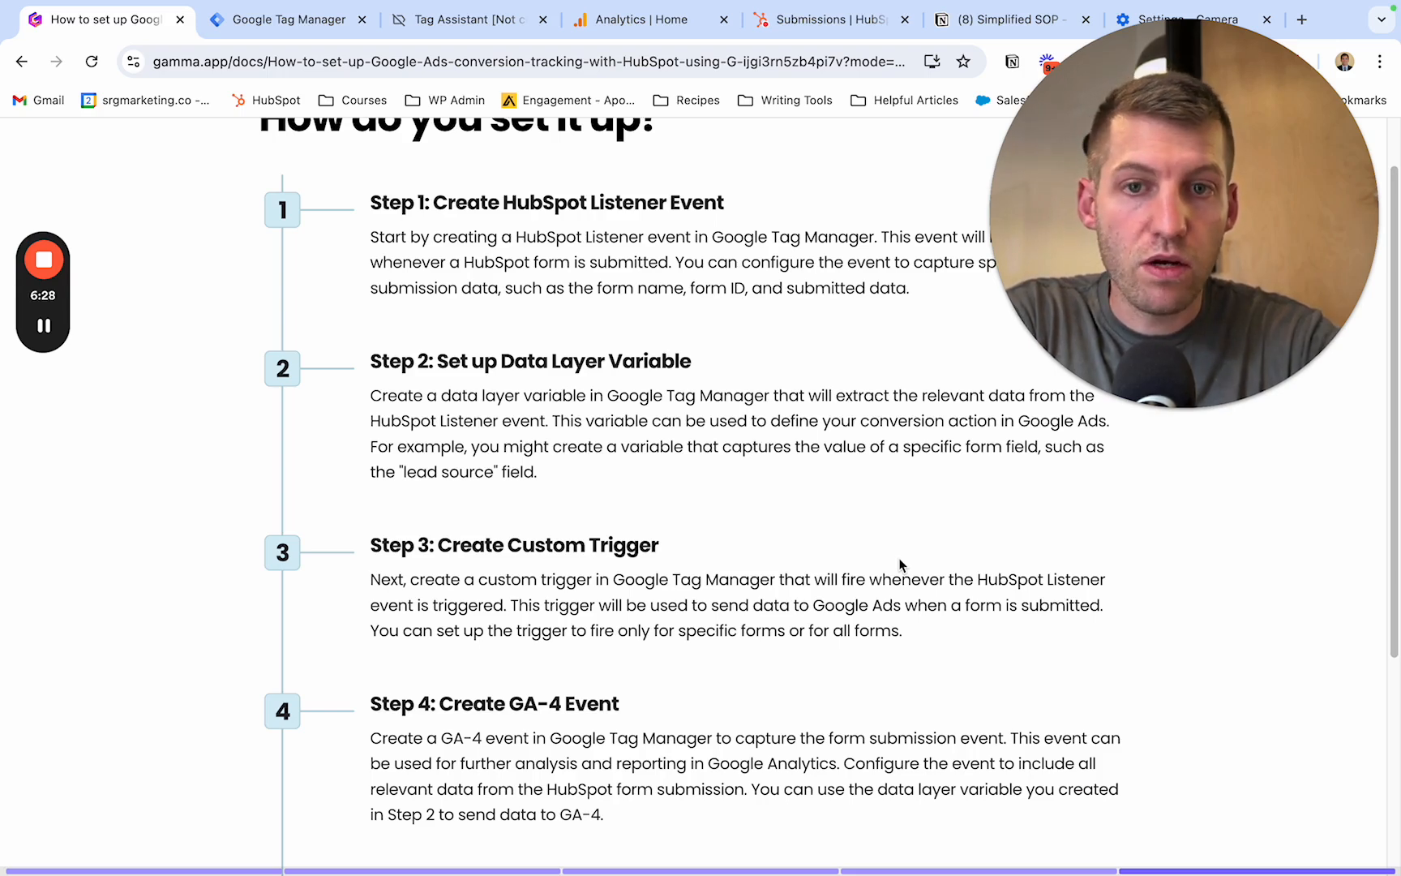
scroll(900, 564, down, 1)
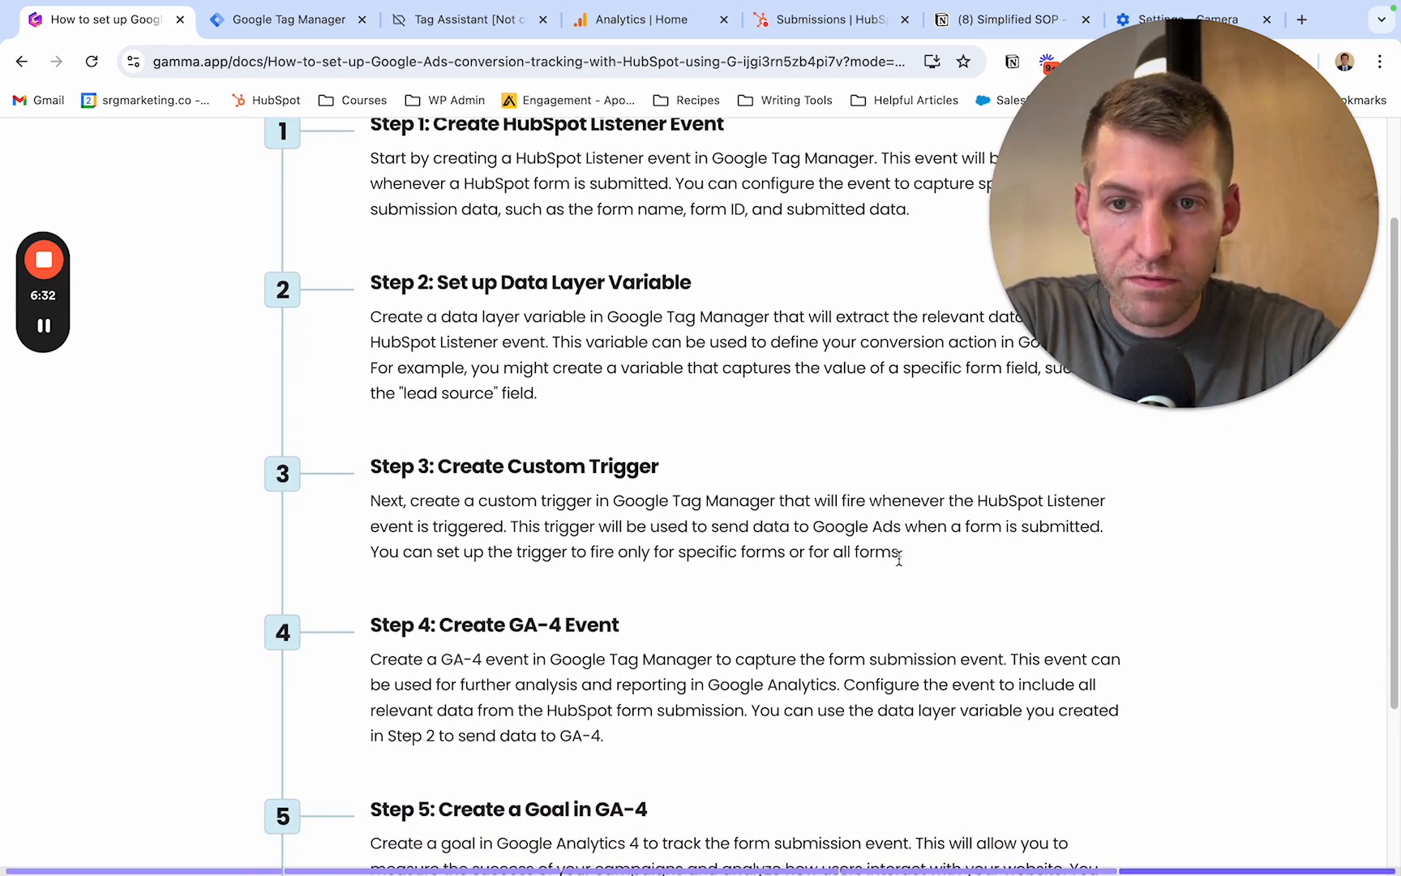
scroll(900, 558, down, 1)
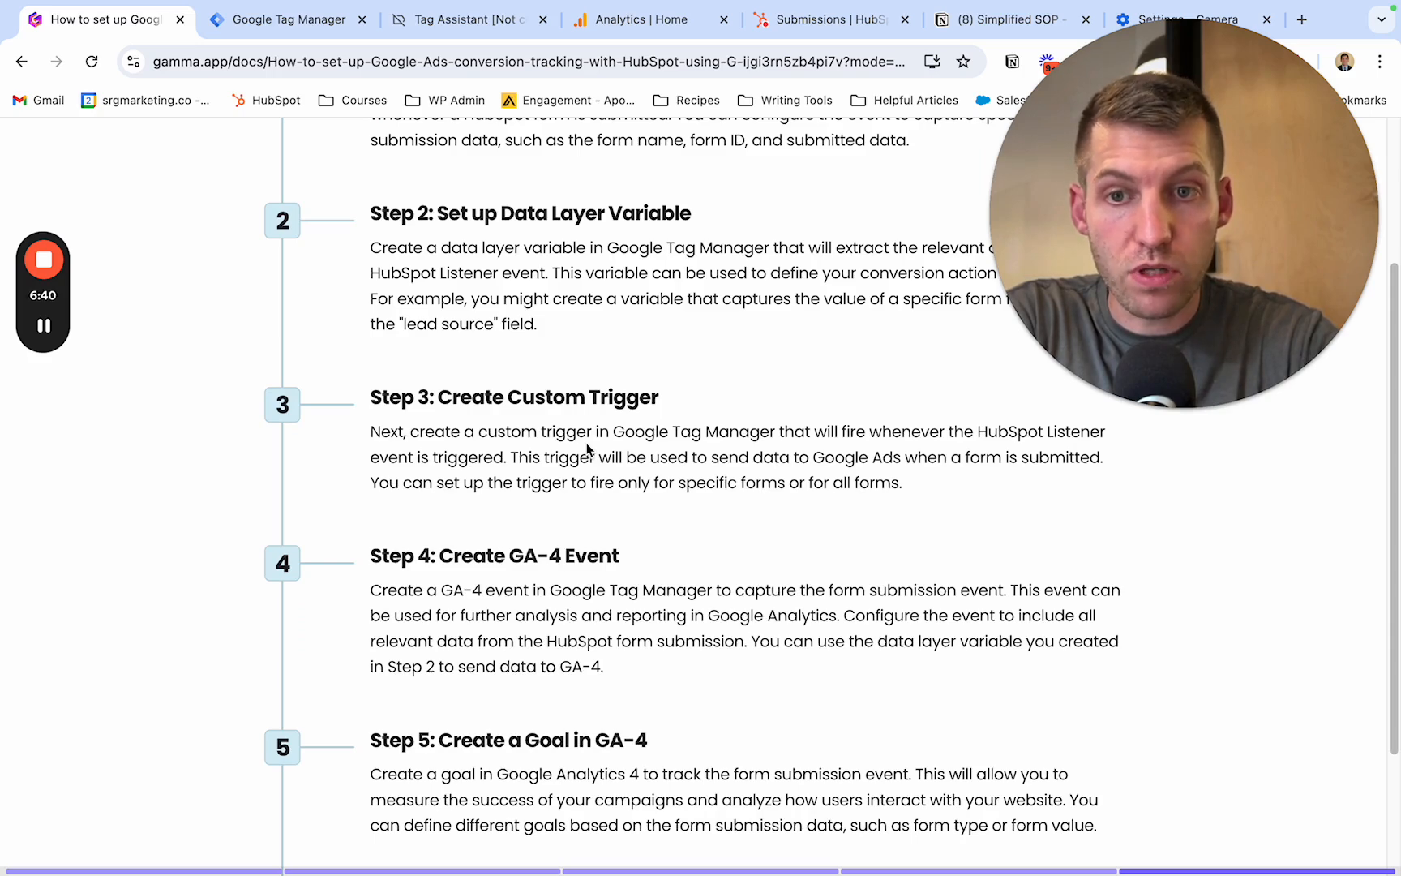
scroll(587, 446, down, 2)
scroll(587, 447, down, 1)
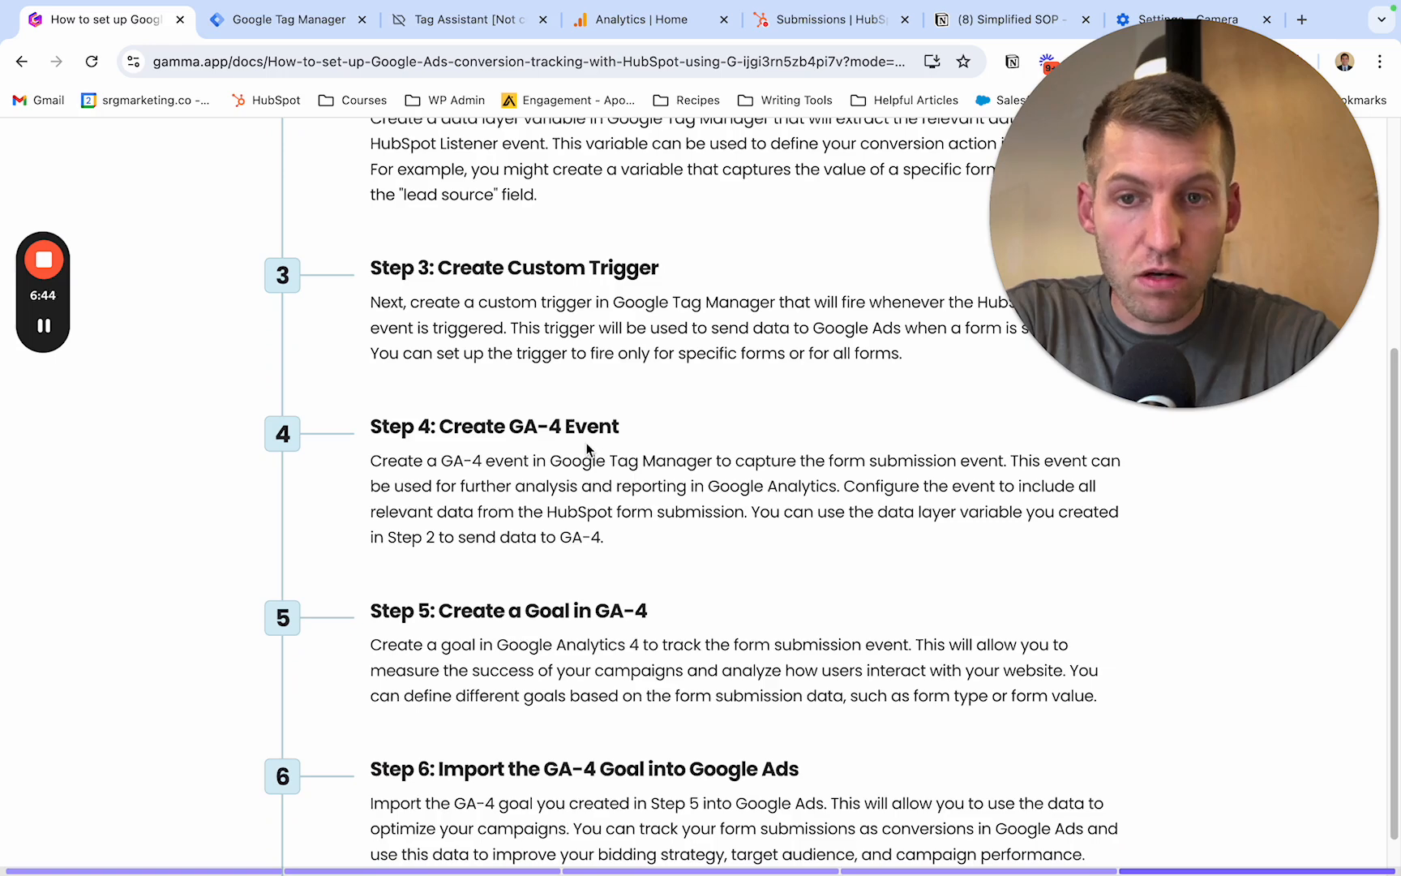
scroll(587, 442, down, 1)
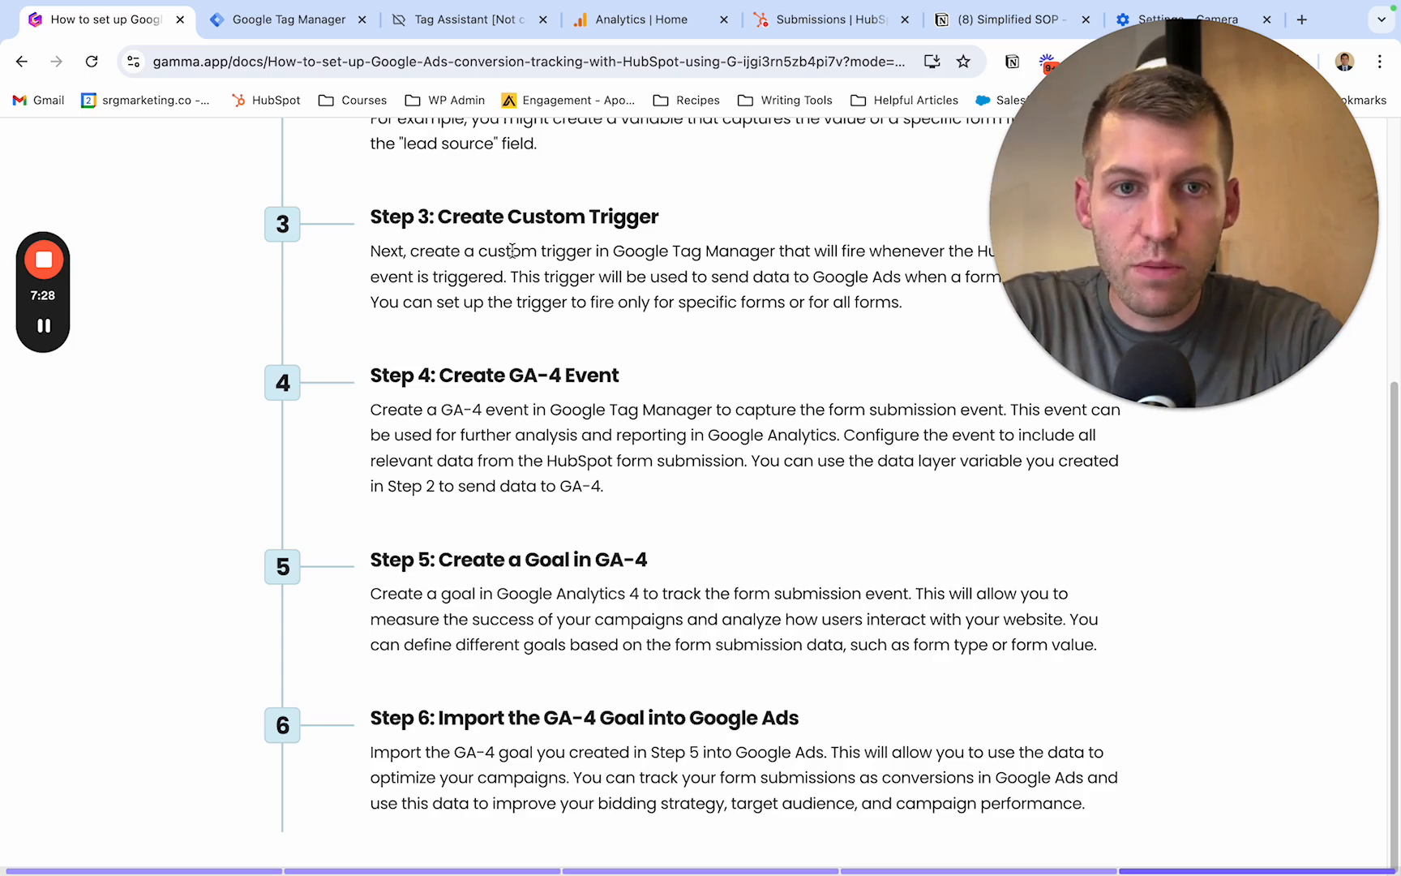
click(316, 33)
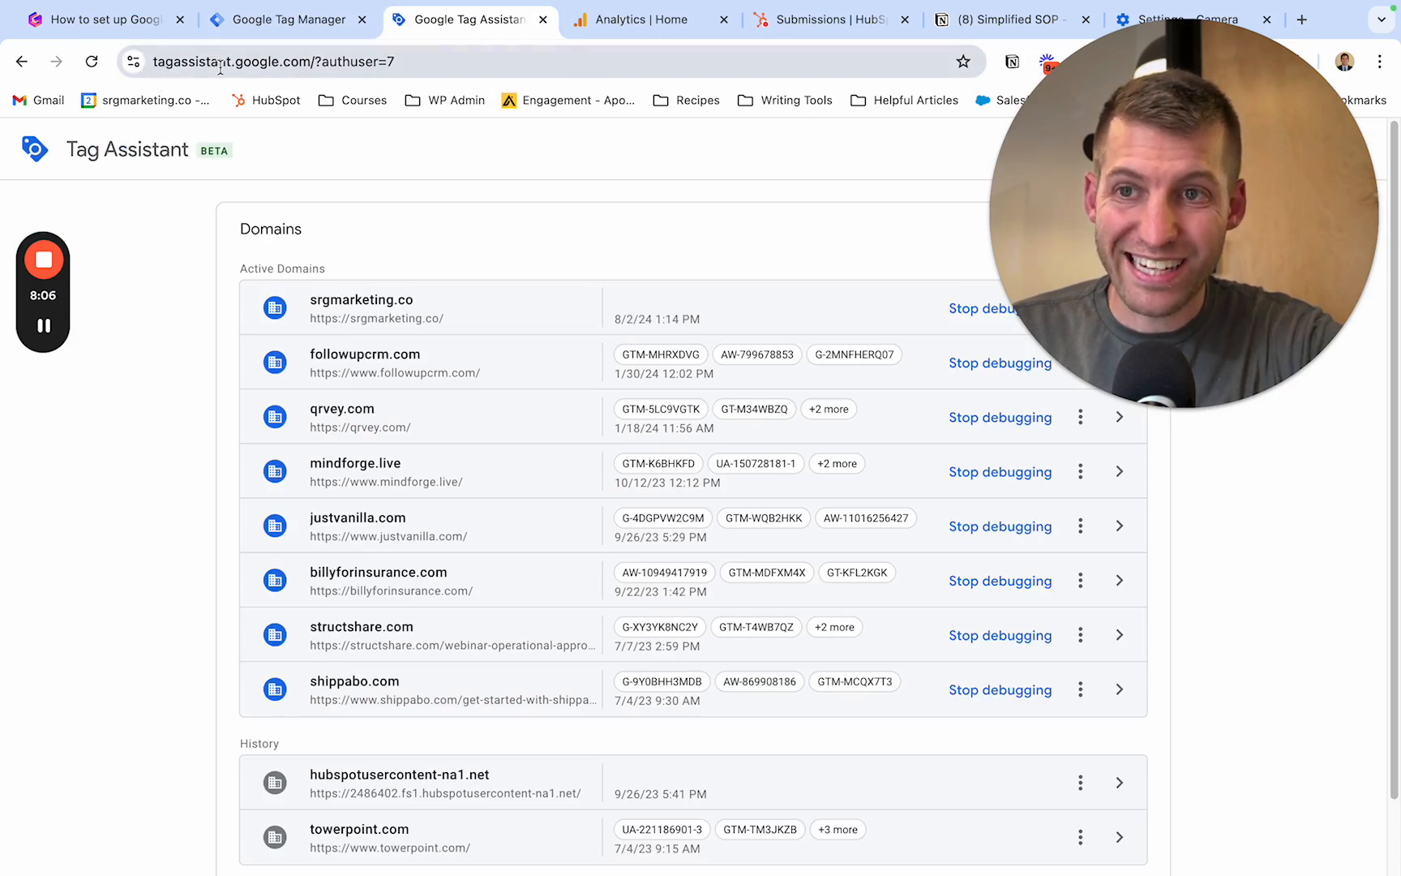
drag(1256, 205, 1256, 455)
click(1084, 235)
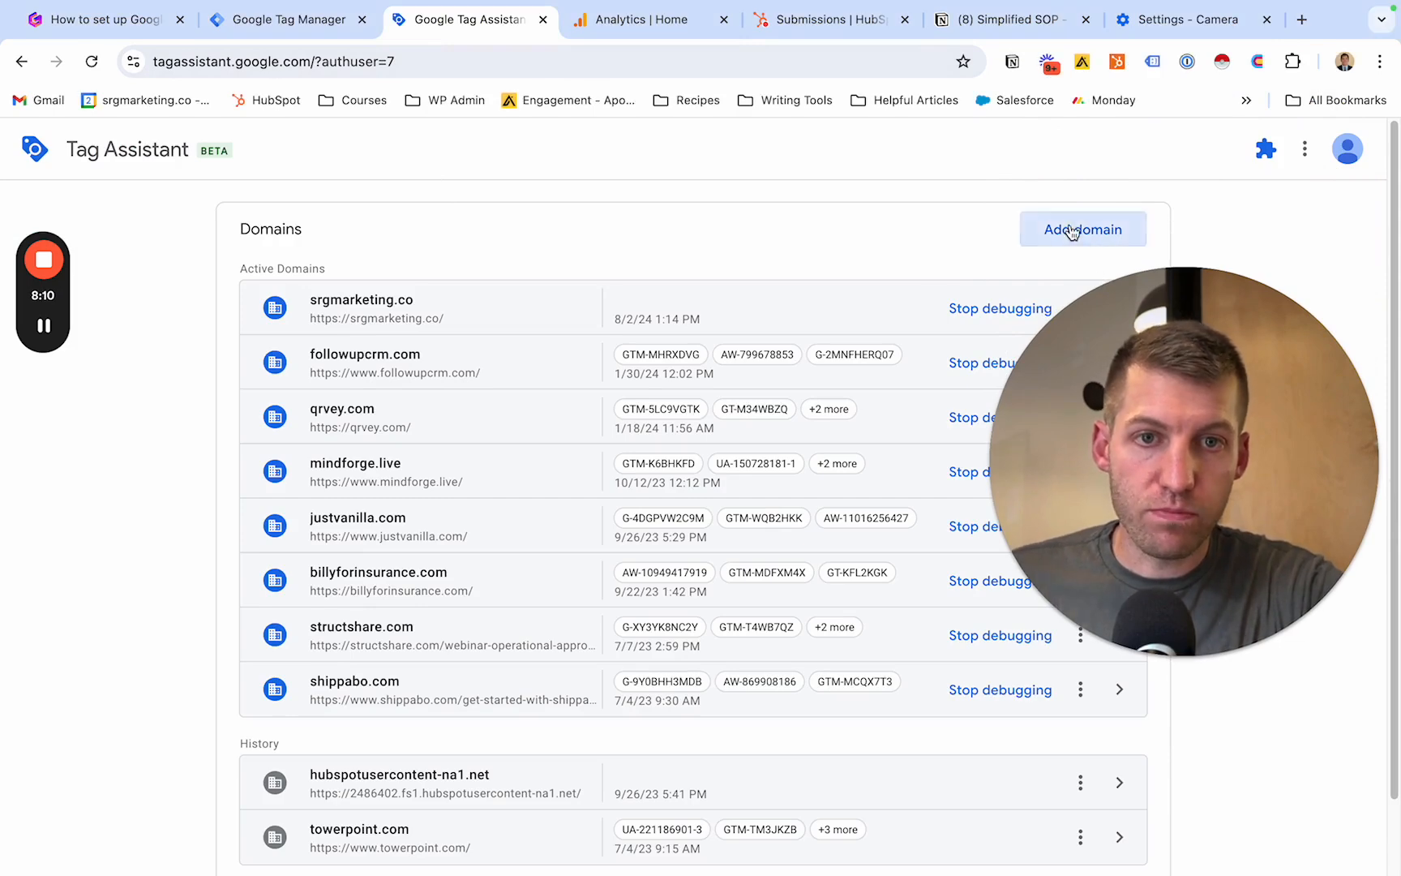
click(619, 535)
text(srgmarketing.co)
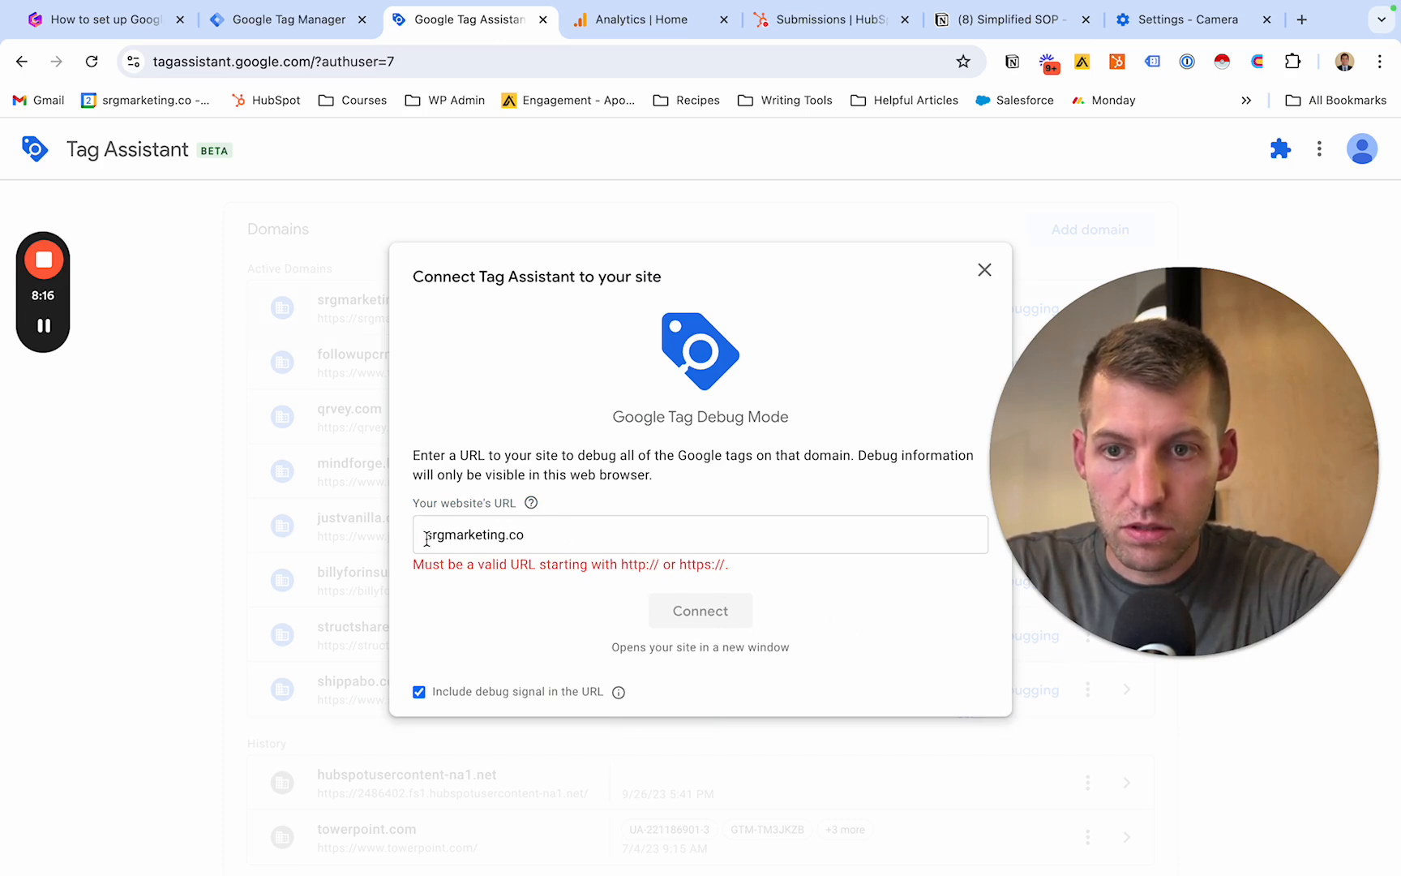
text(:)
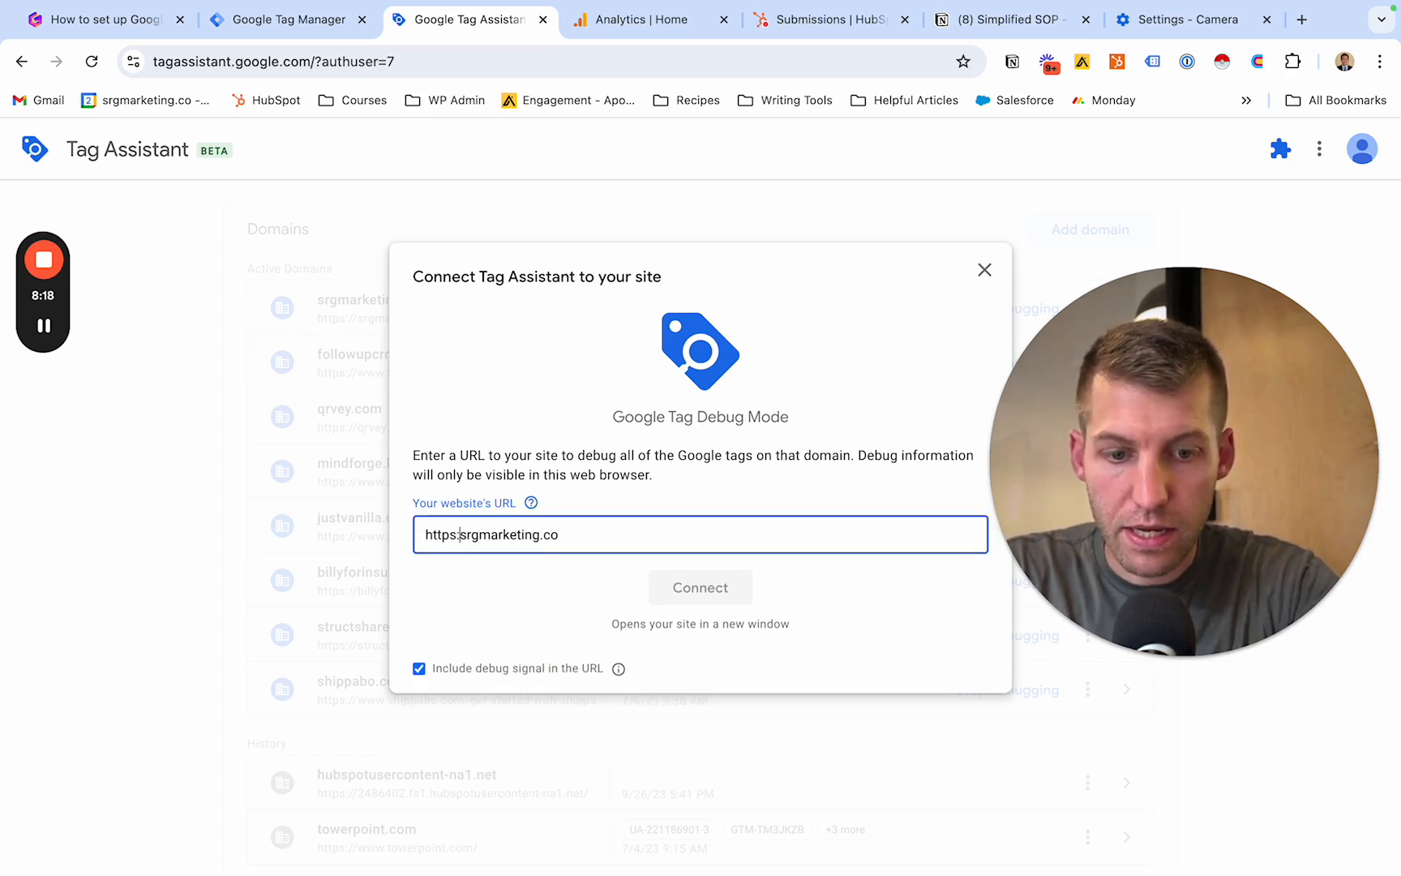
key(BackSpace)
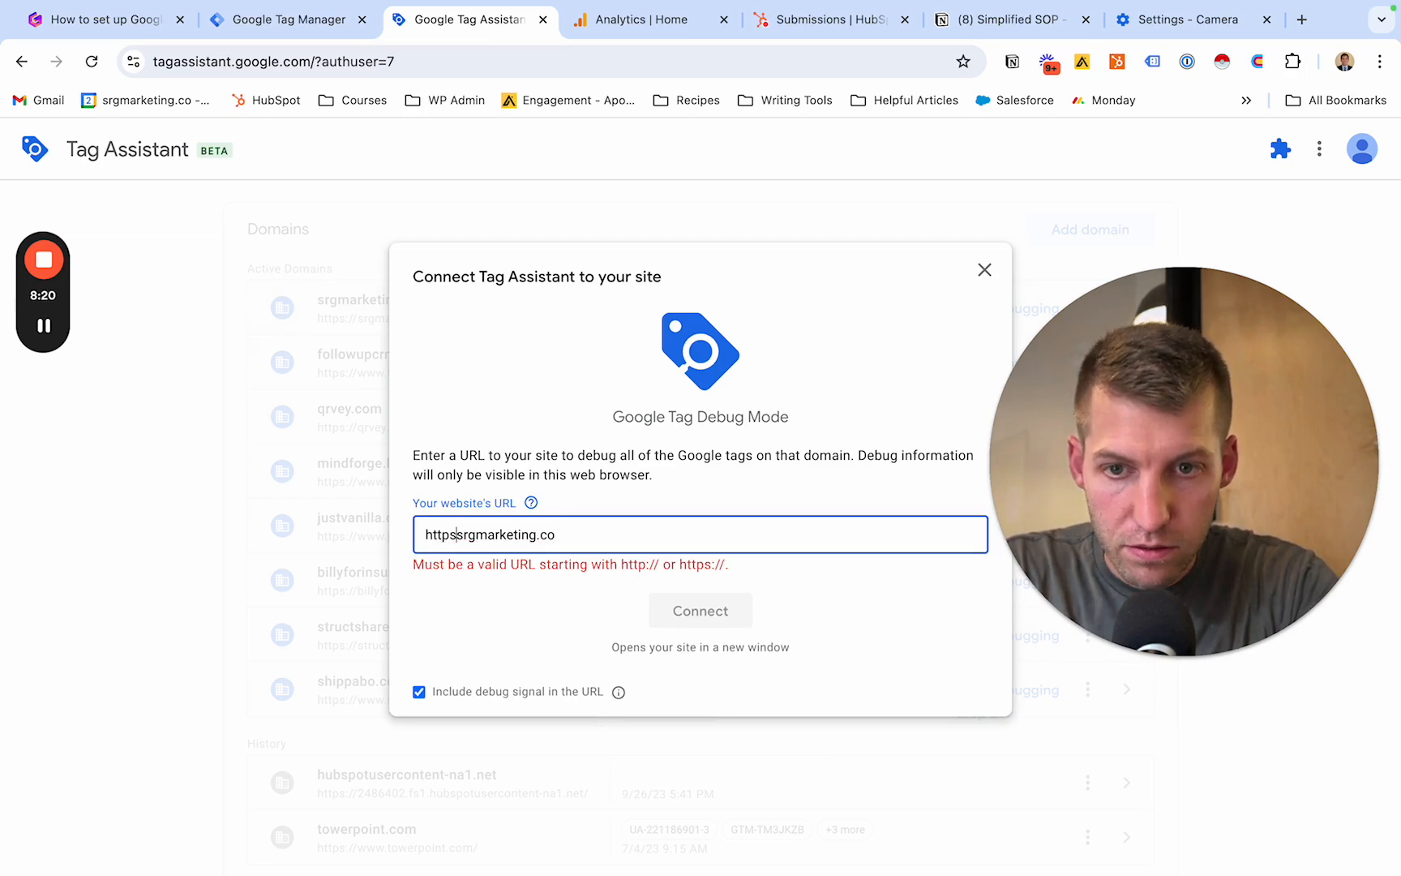
text(://)
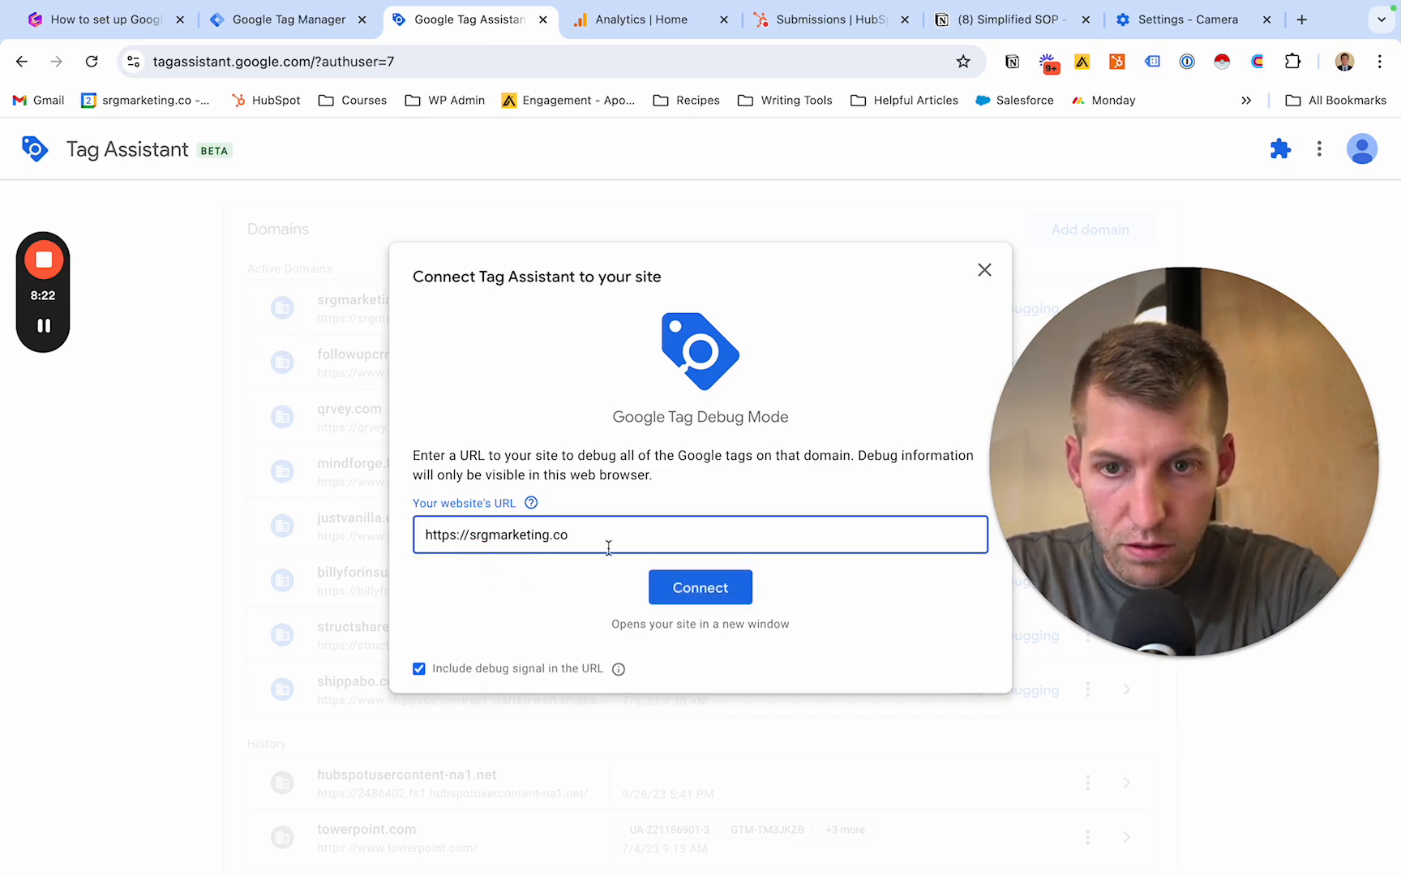
click(696, 585)
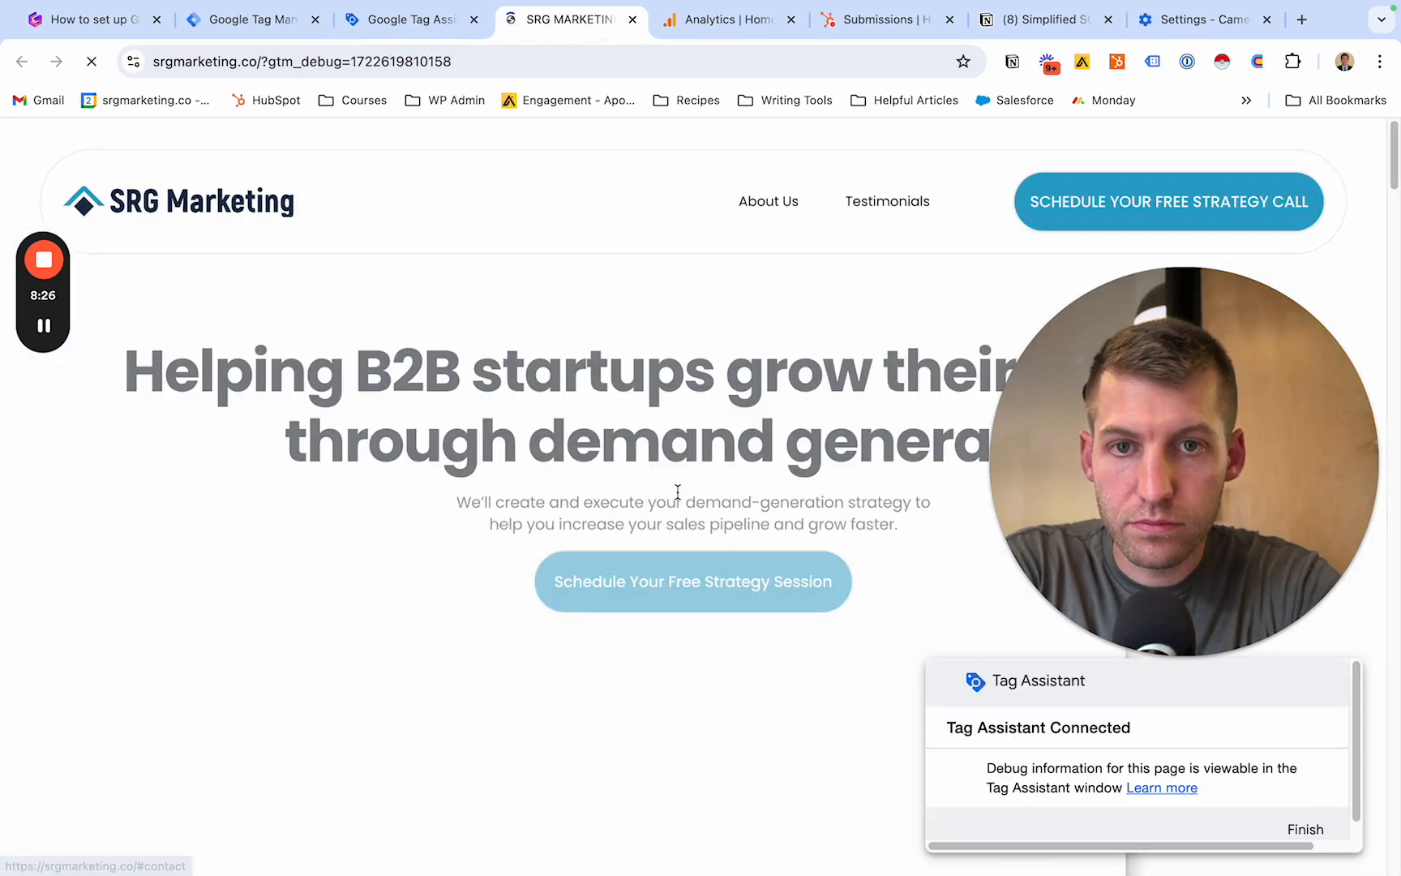
click(438, 21)
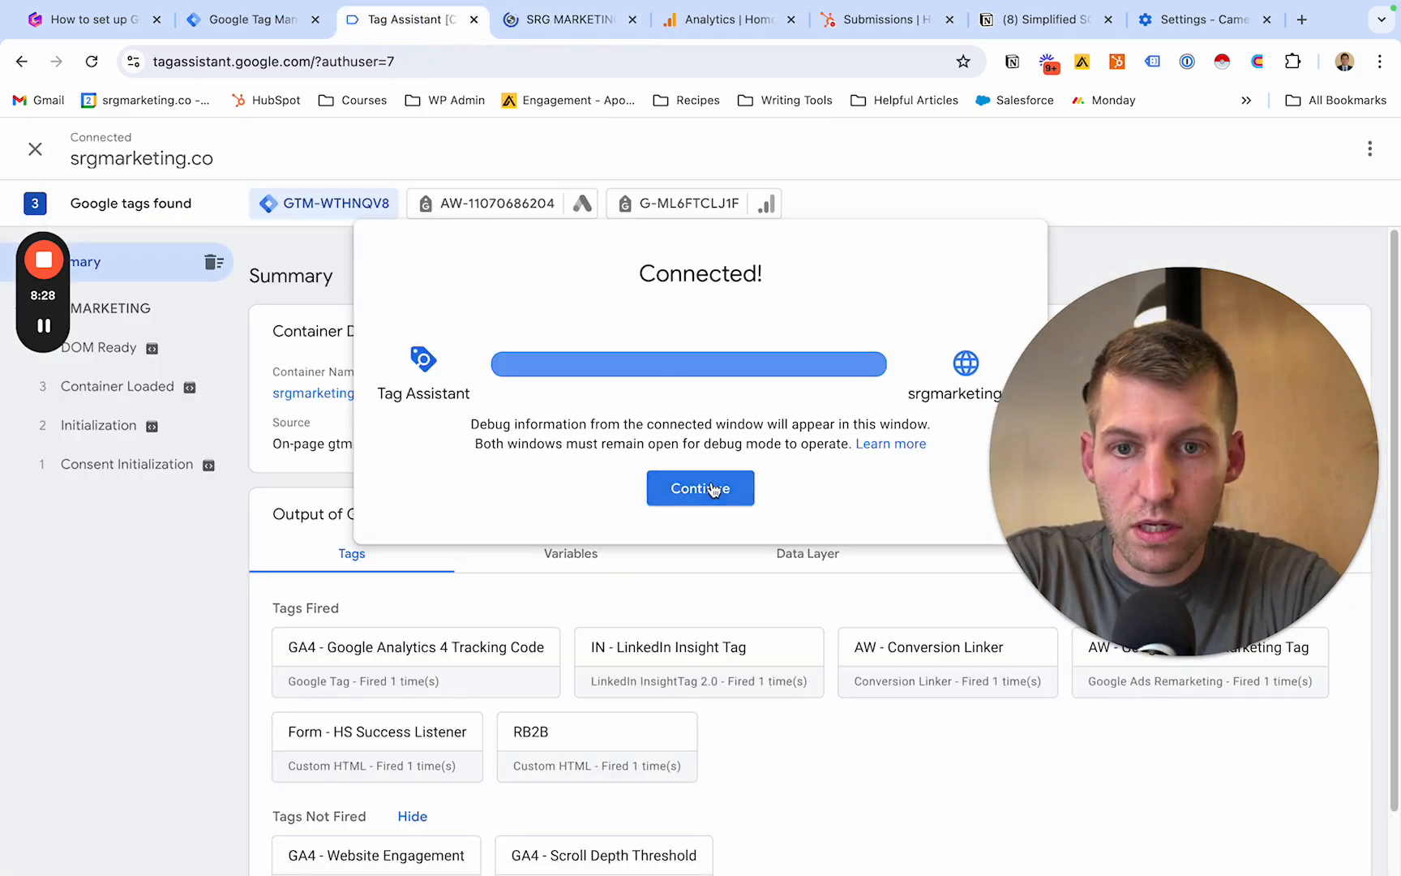
click(712, 489)
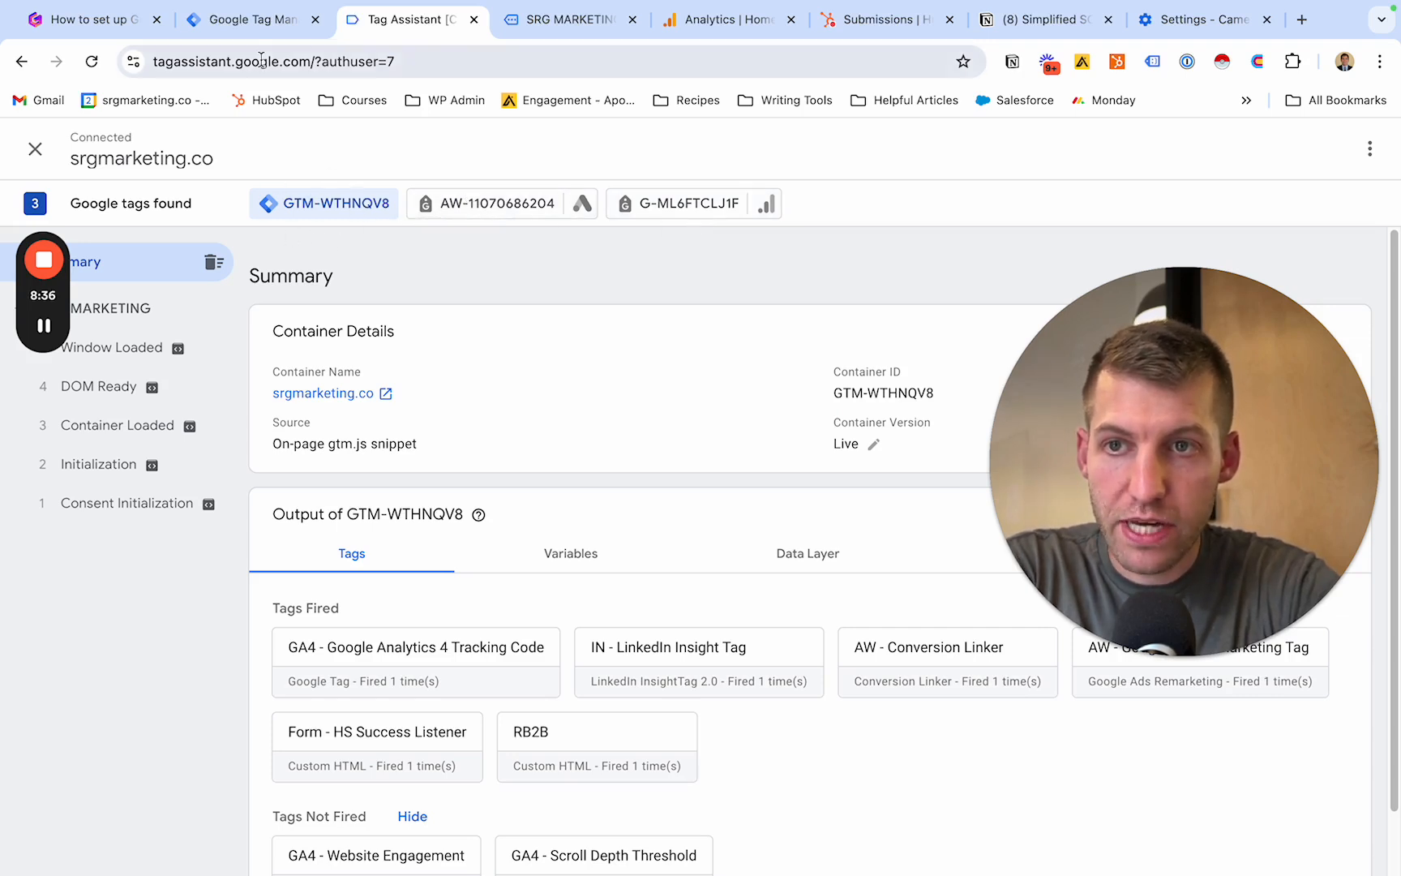
- Compare the container ID in the Google Tag Manager workspace with the GTM container found by Tag Assistant
click(268, 23)
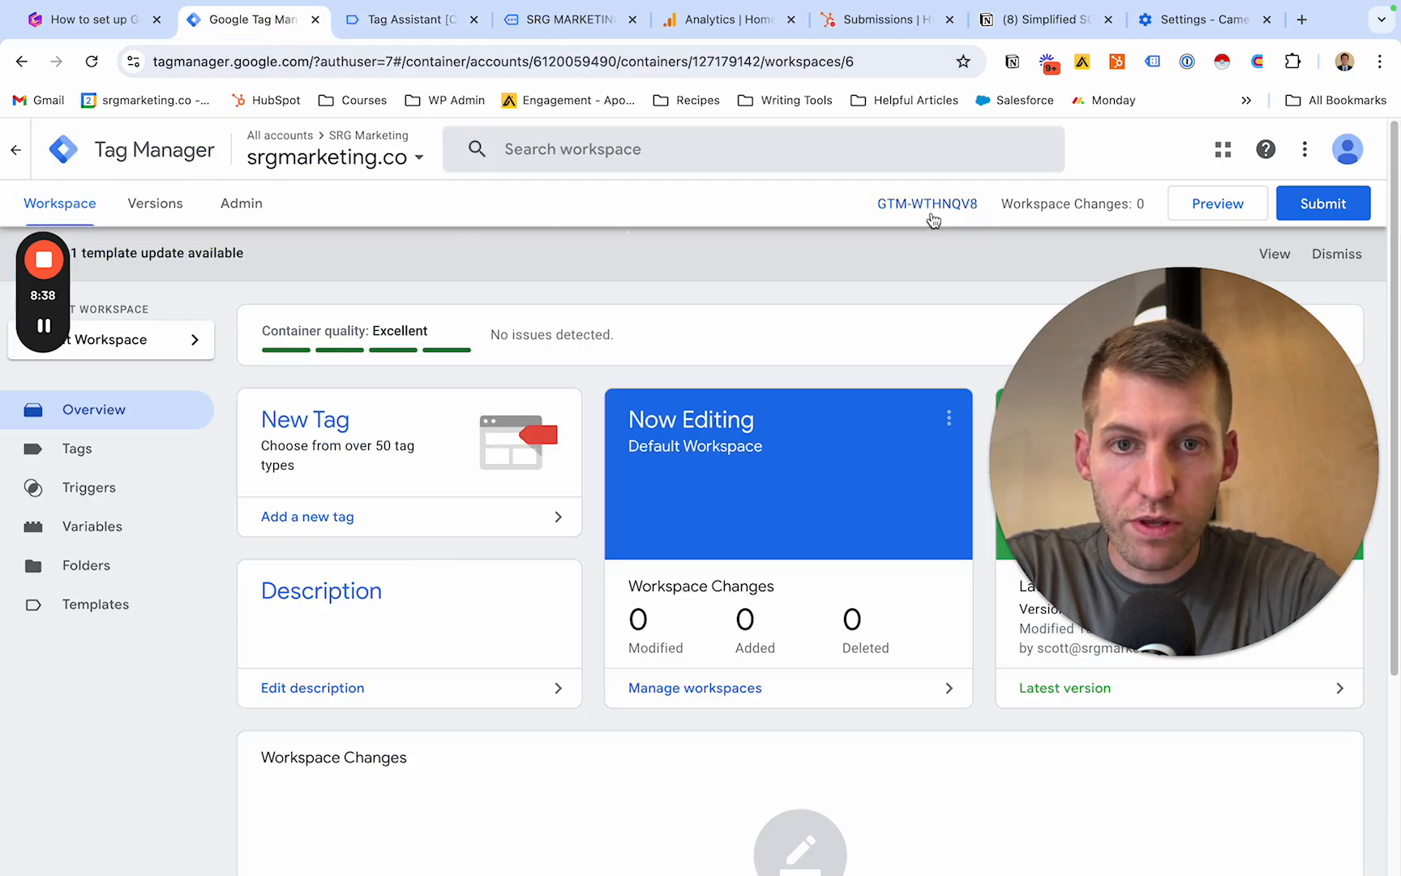
click(406, 20)
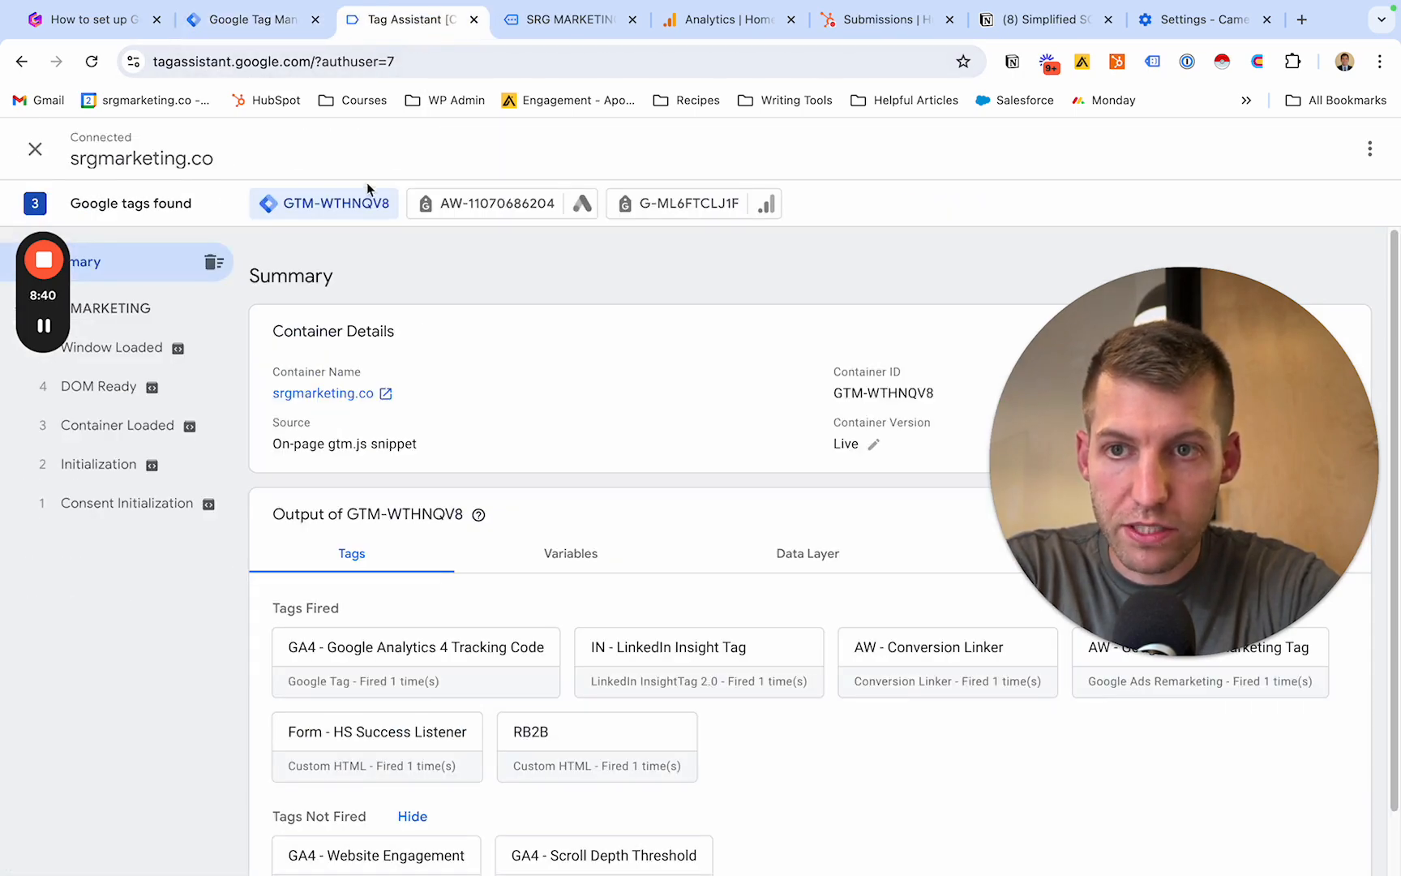
click(268, 18)
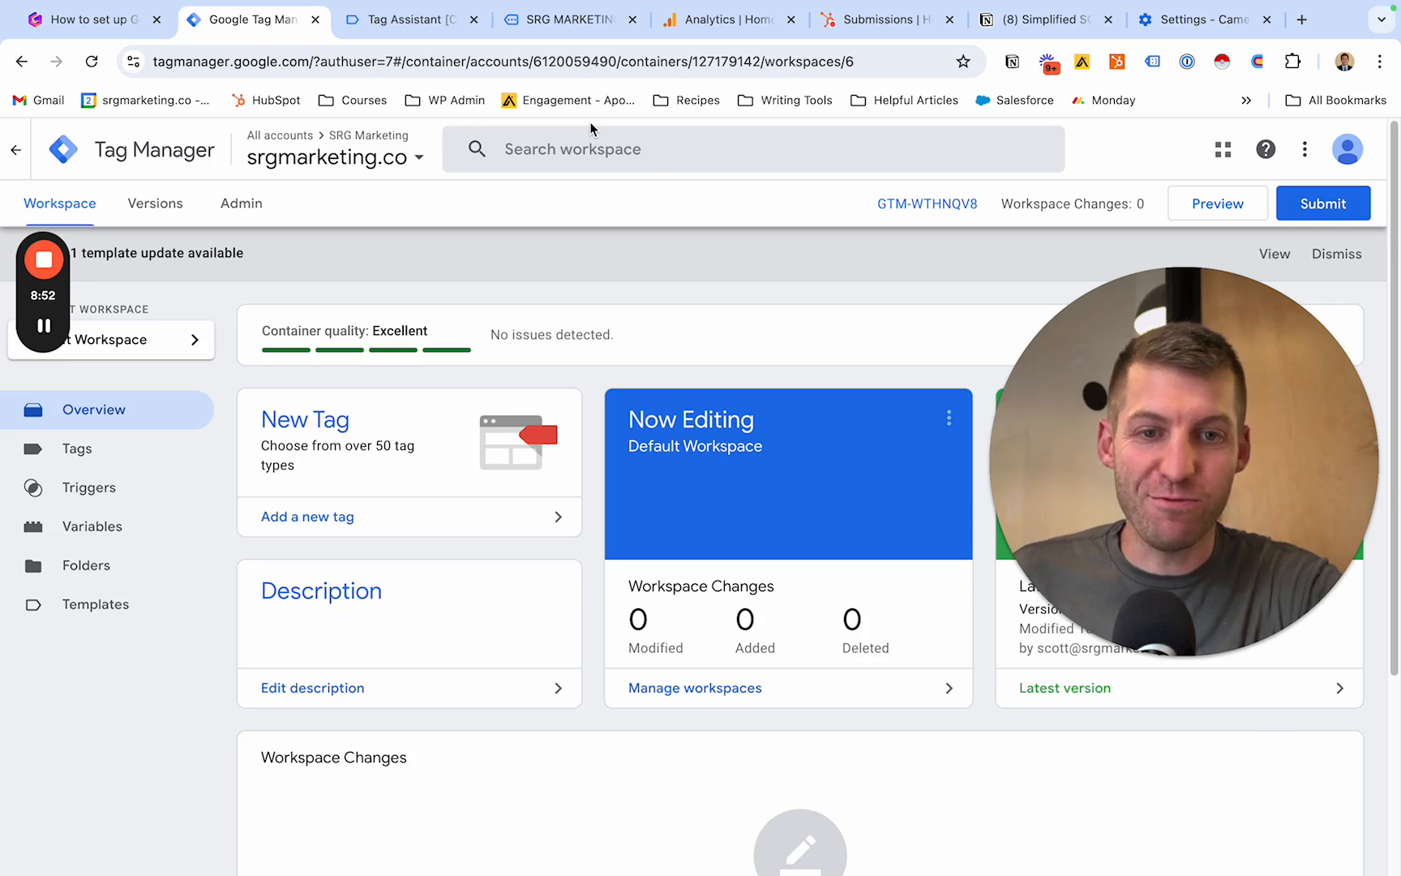
- Close Tag Assistant and create a new tag in the srgmarketing.co workspace named HS Form Listener
click(475, 20)
scroll(109, 438, down, 1)
click(108, 440)
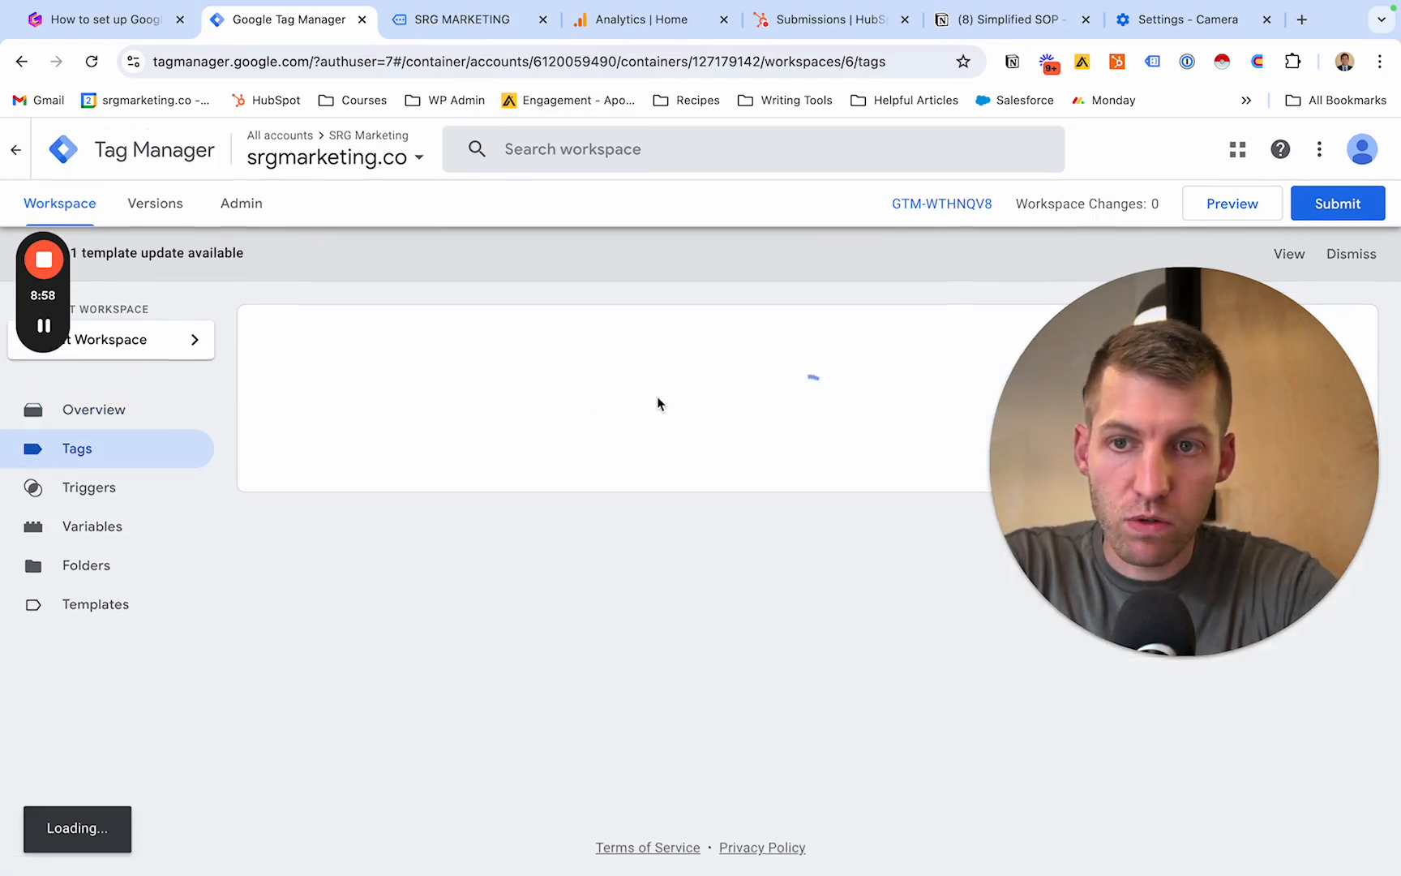
click(1204, 362)
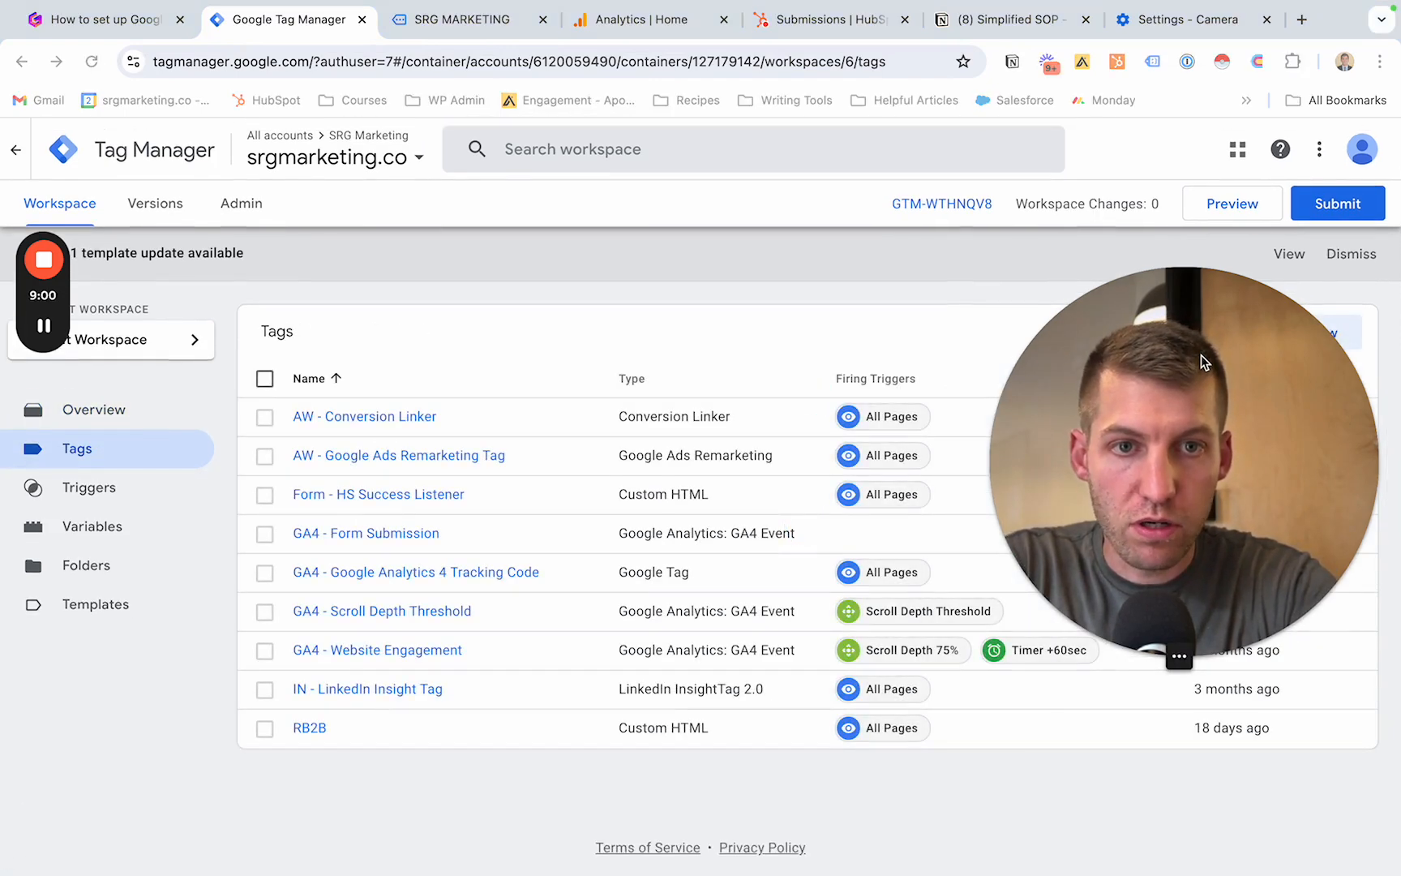
drag(1204, 363, 220, 199)
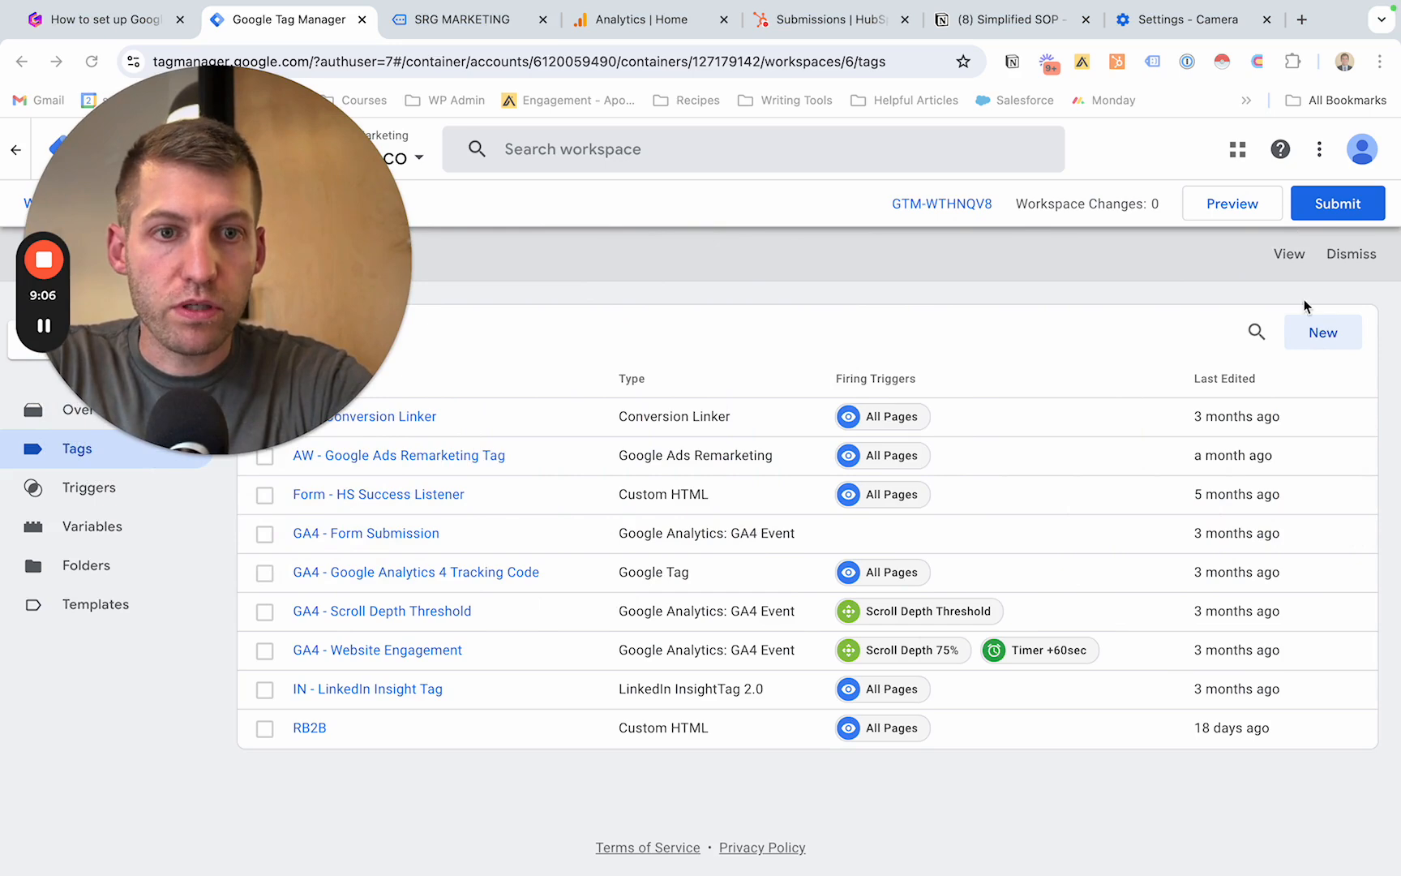
click(1321, 332)
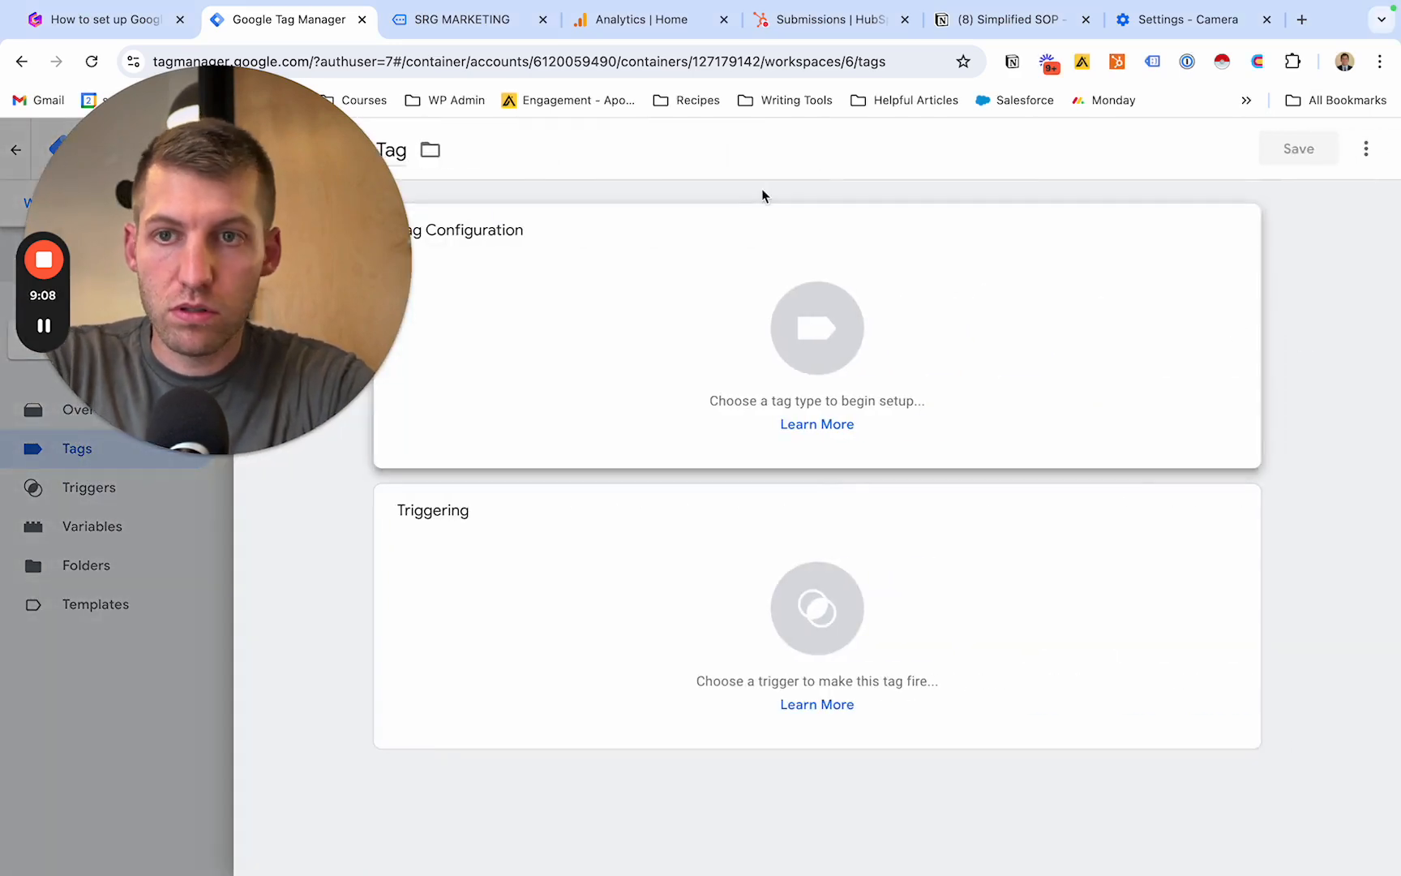
drag(241, 232, 241, 576)
click(366, 151)
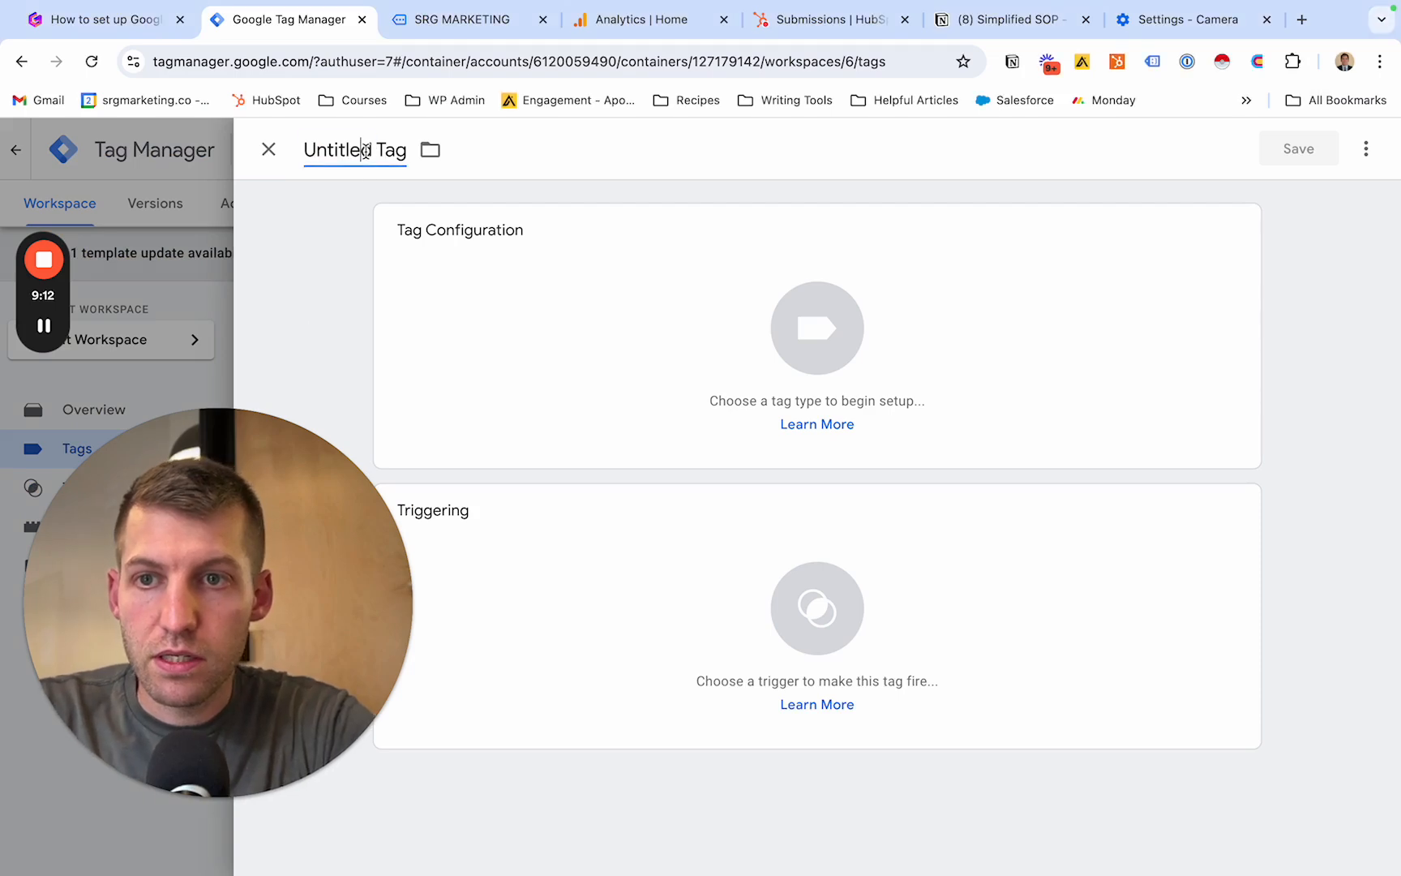
text(HS Form Listener)
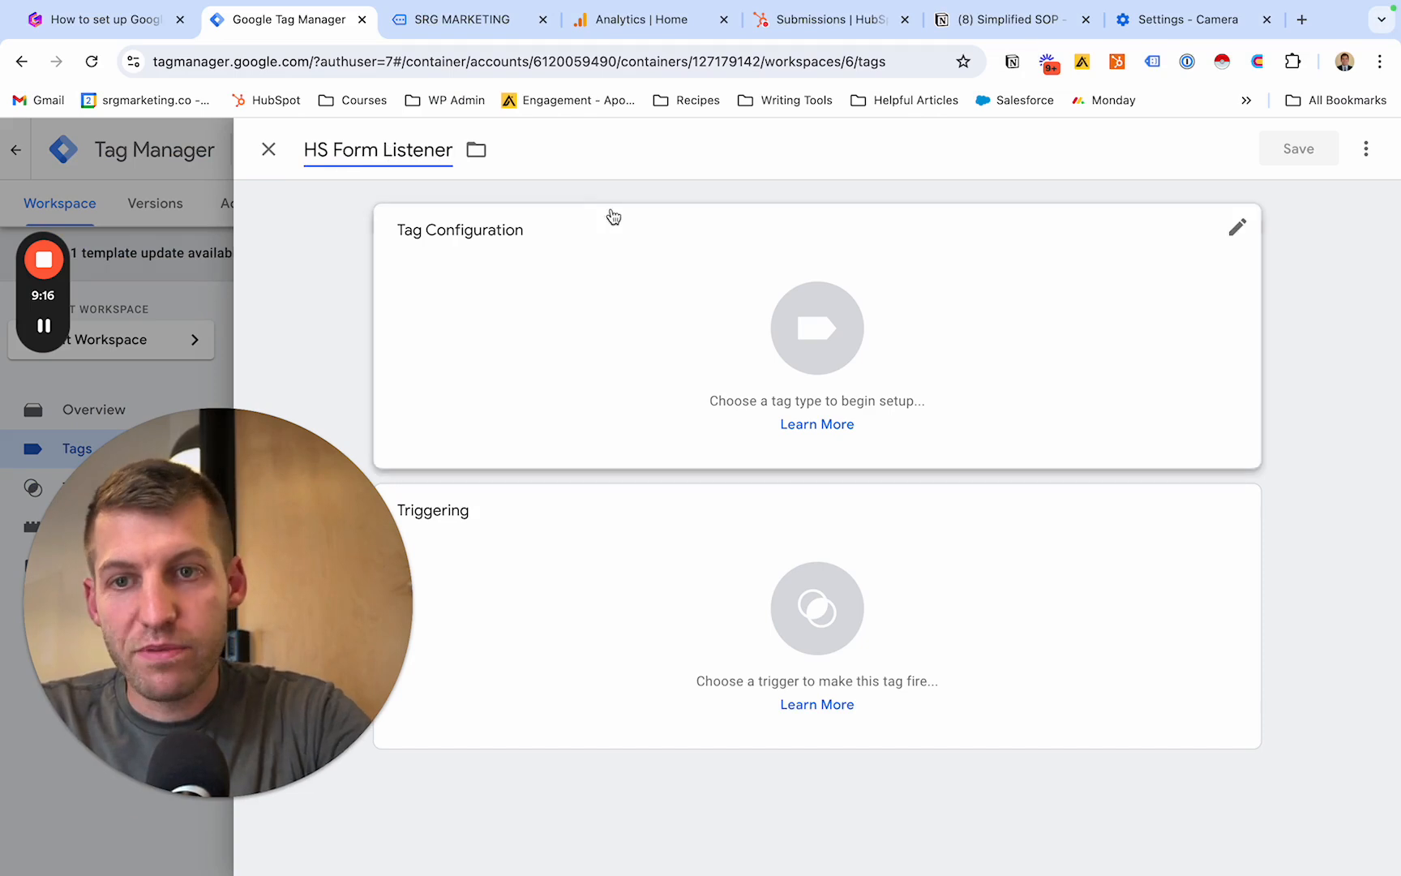
click(603, 144)
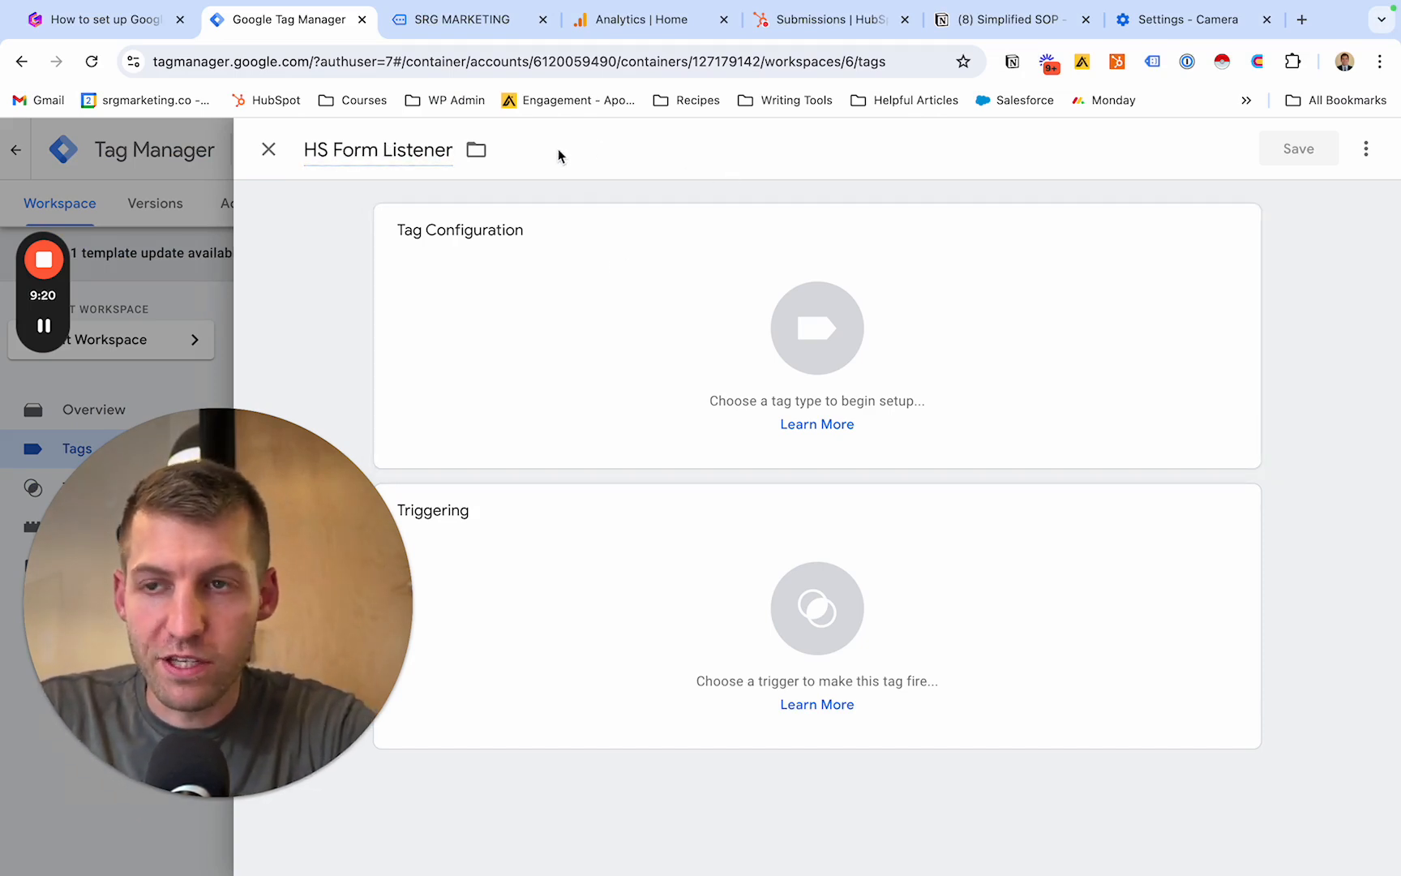
- Copy the script under "Step 1: Create HubSpot Listener event" in the Notion SOP and return to Google Tag Manager
click(999, 29)
drag(586, 678, 490, 503)
key(super+c)
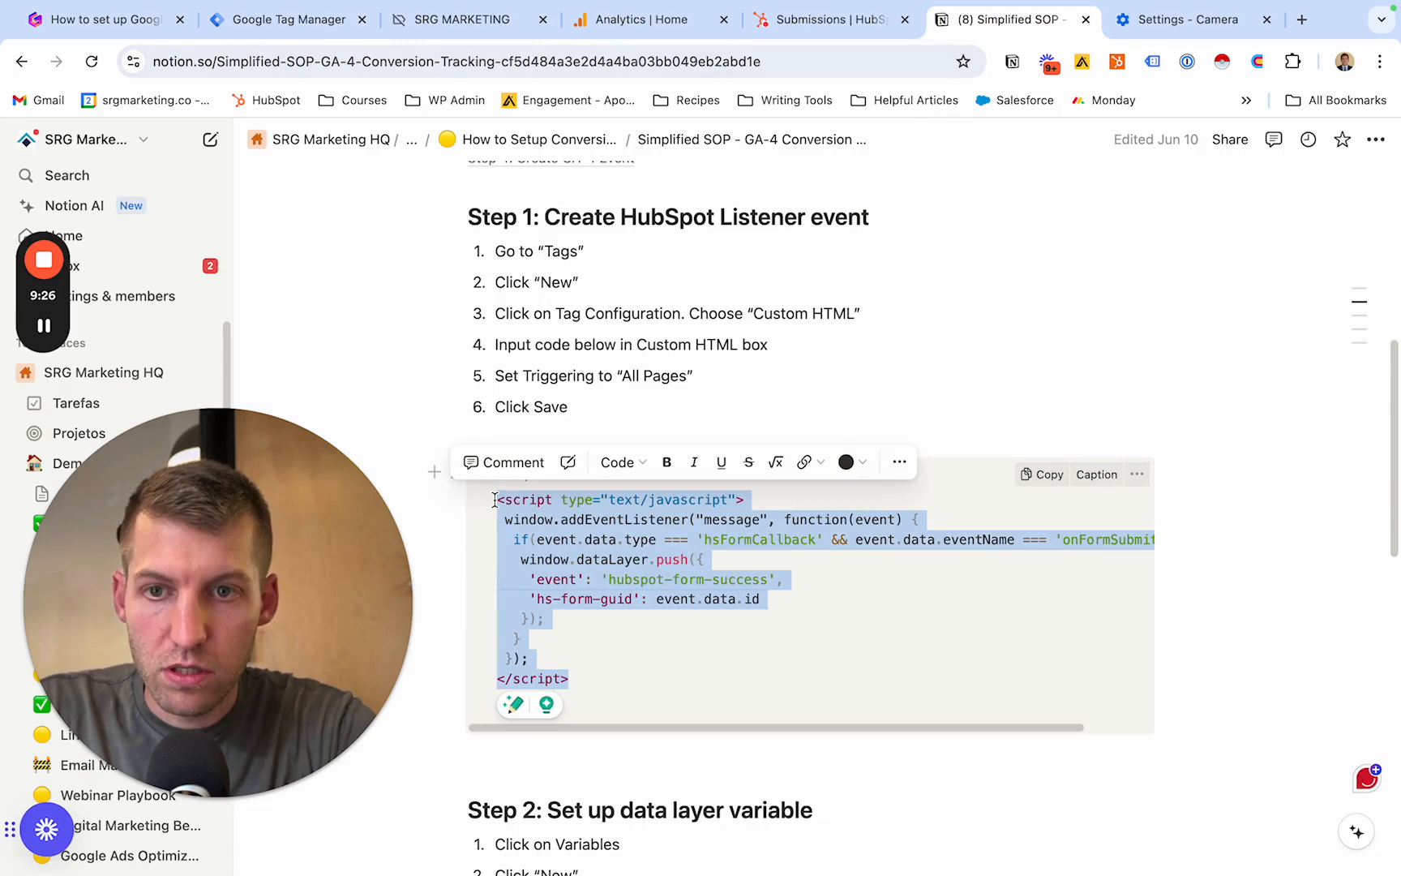
click(303, 25)
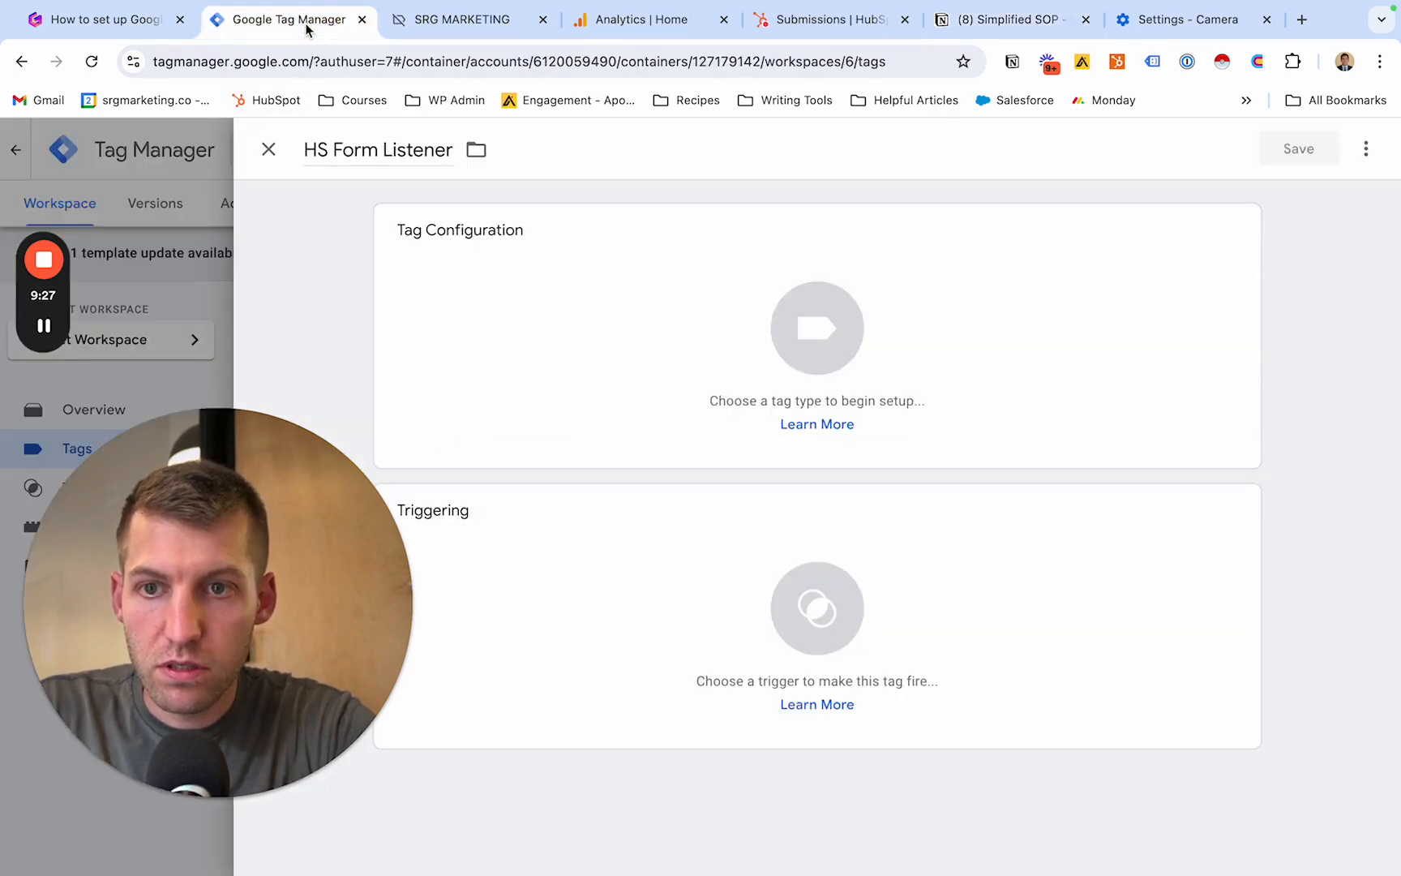
- Set the HS Form Listener tag's type to Custom HTML and paste the copied listener script as its HTML
click(688, 321)
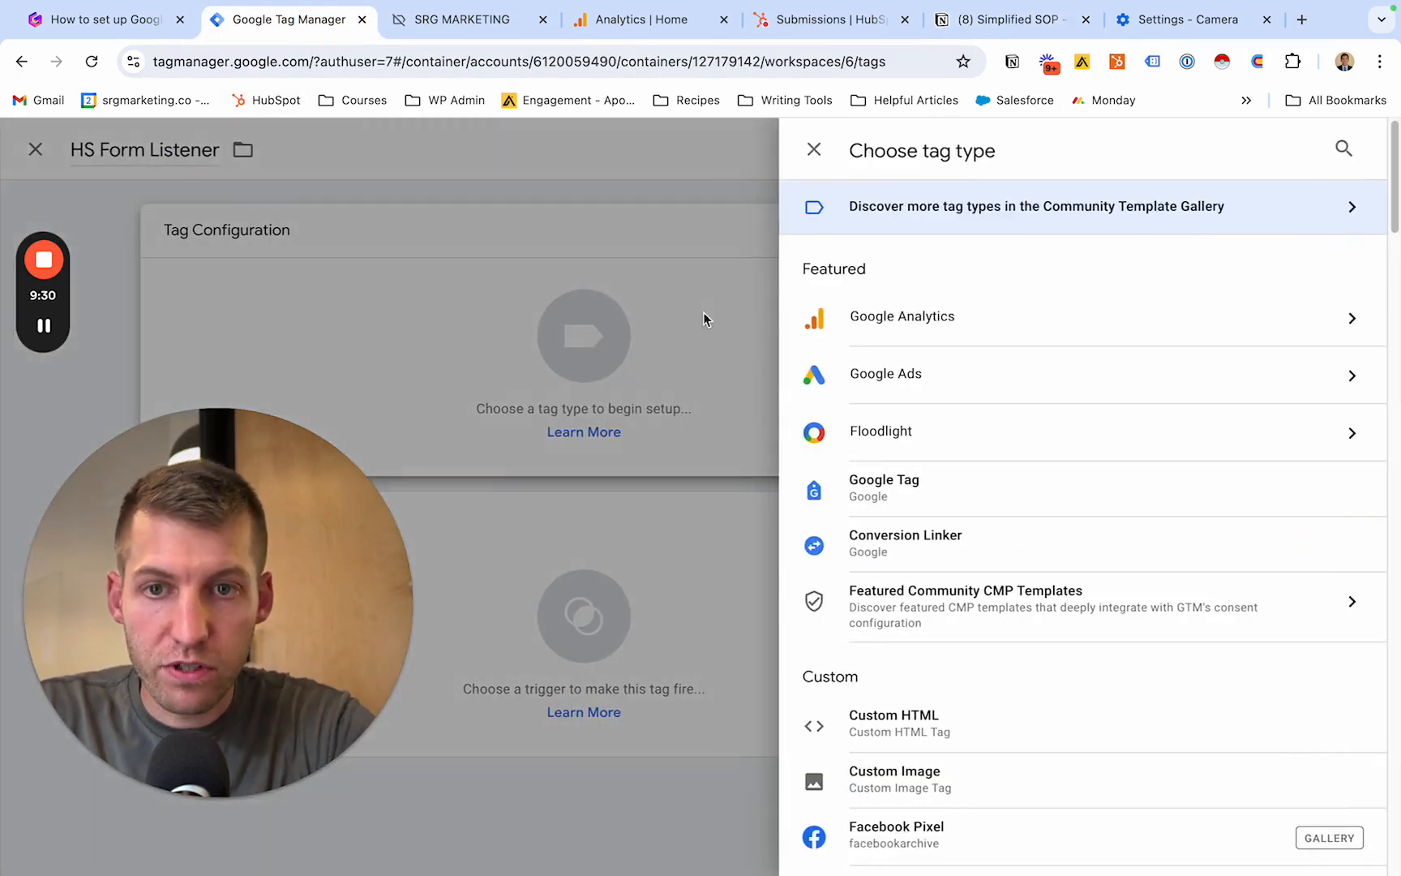
scroll(953, 442, down, 1)
click(941, 649)
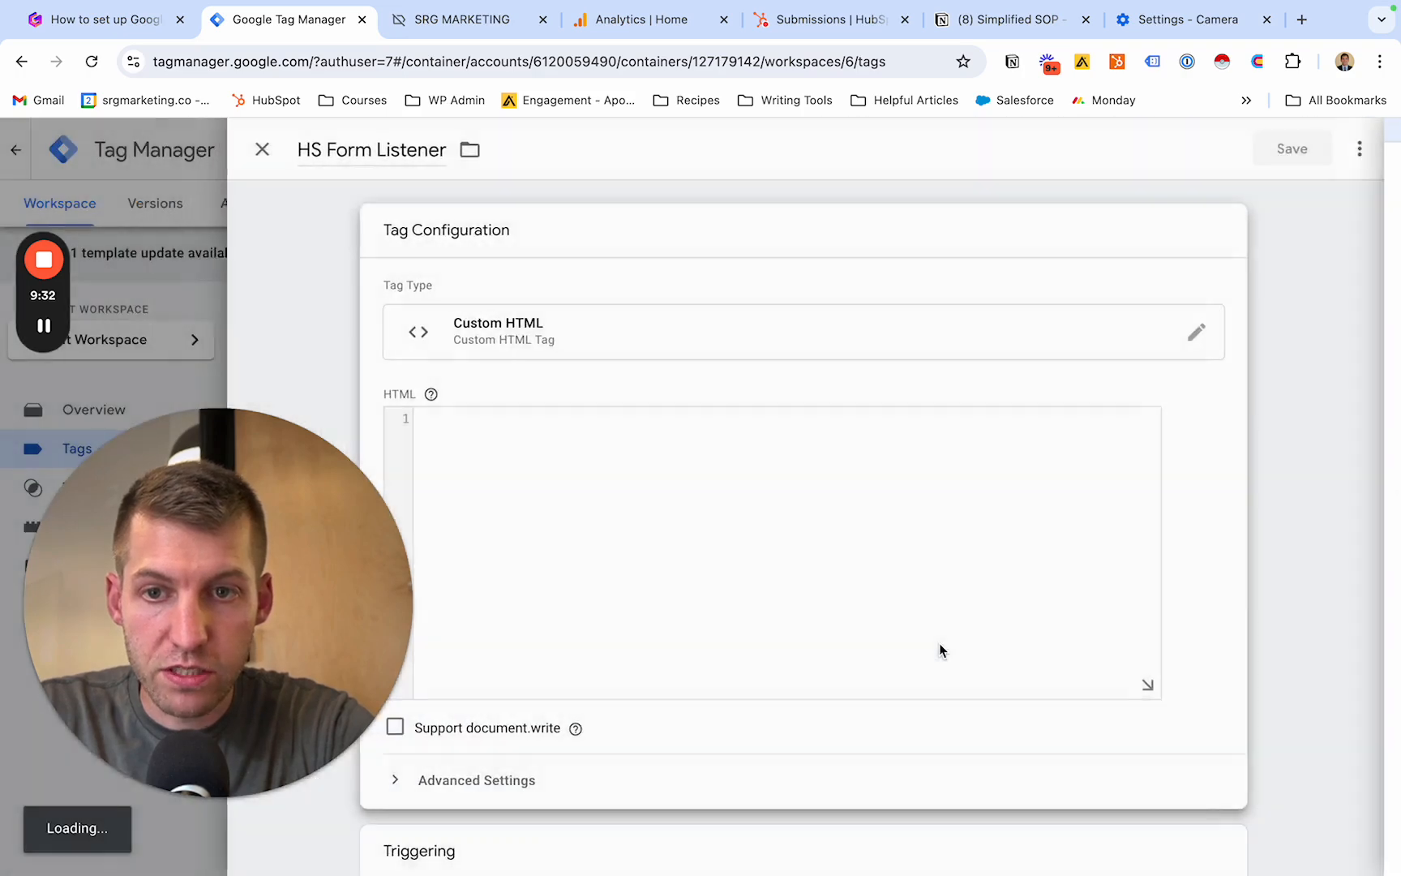
key(super+v)
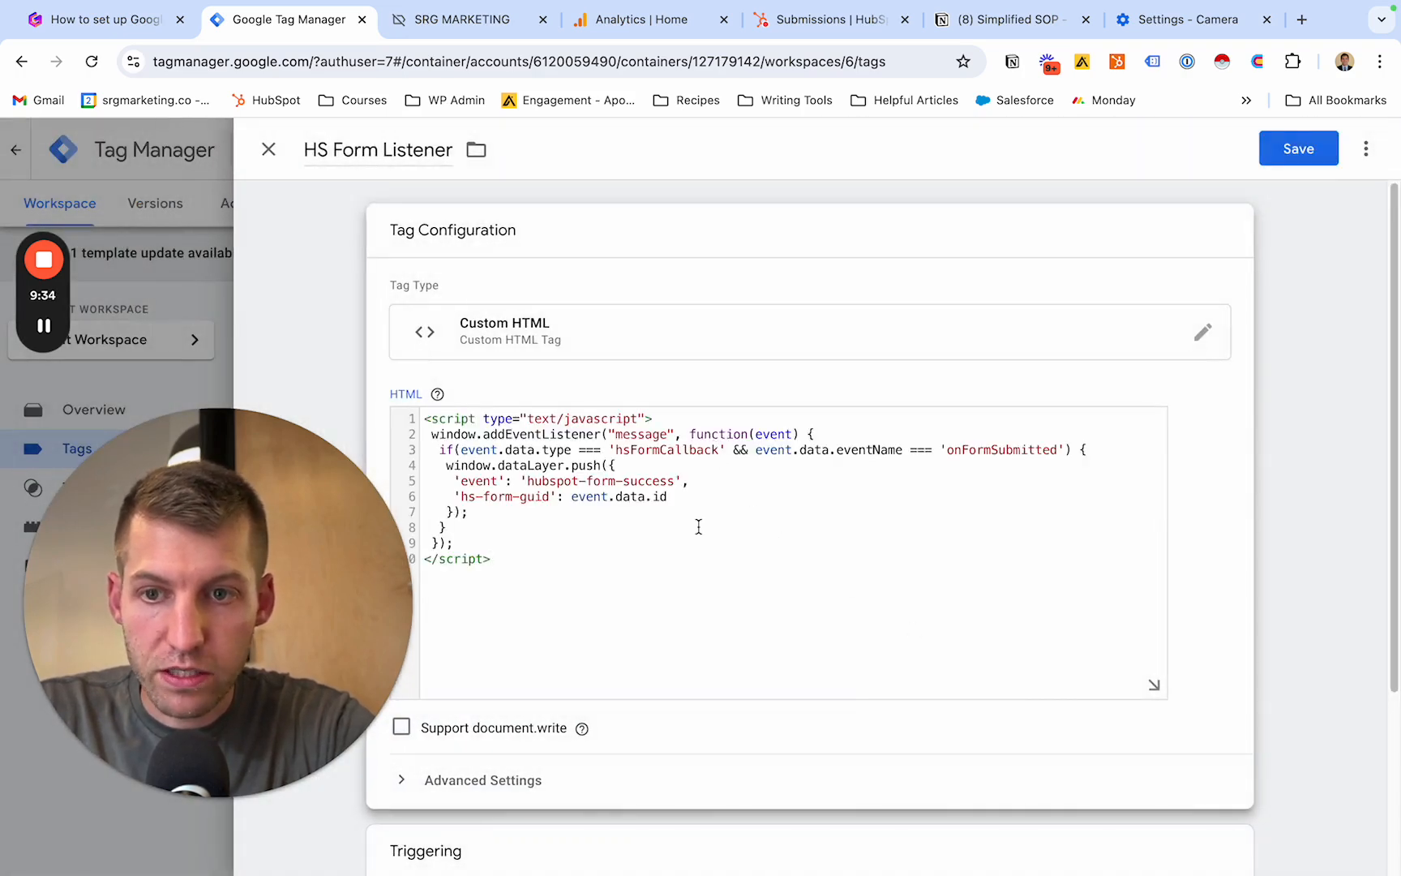
- Set the HS Form Listener tag to fire on the All Pages trigger and save the tag
scroll(698, 527, down, 3)
click(730, 685)
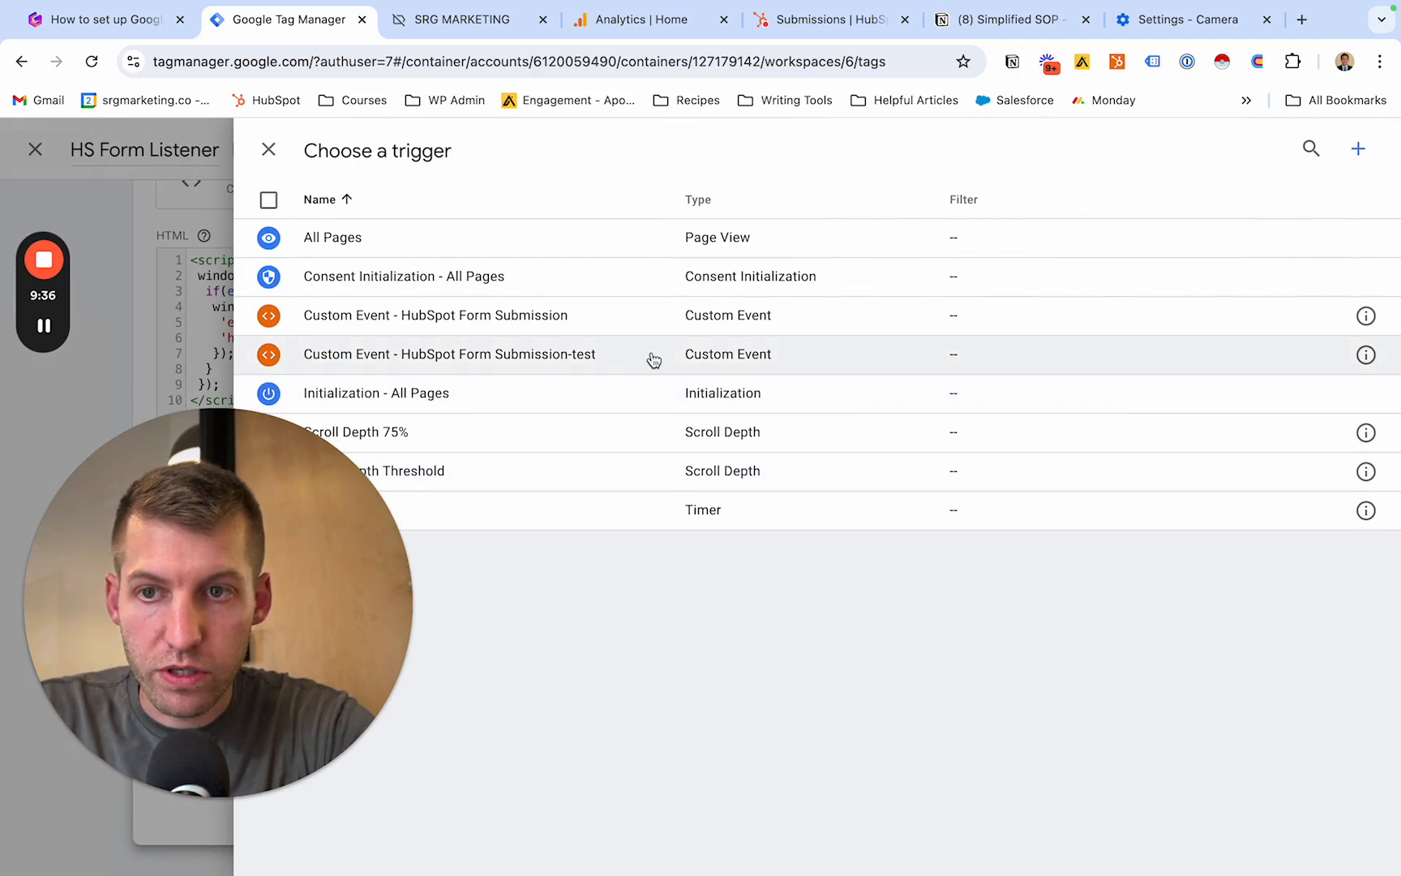
click(549, 252)
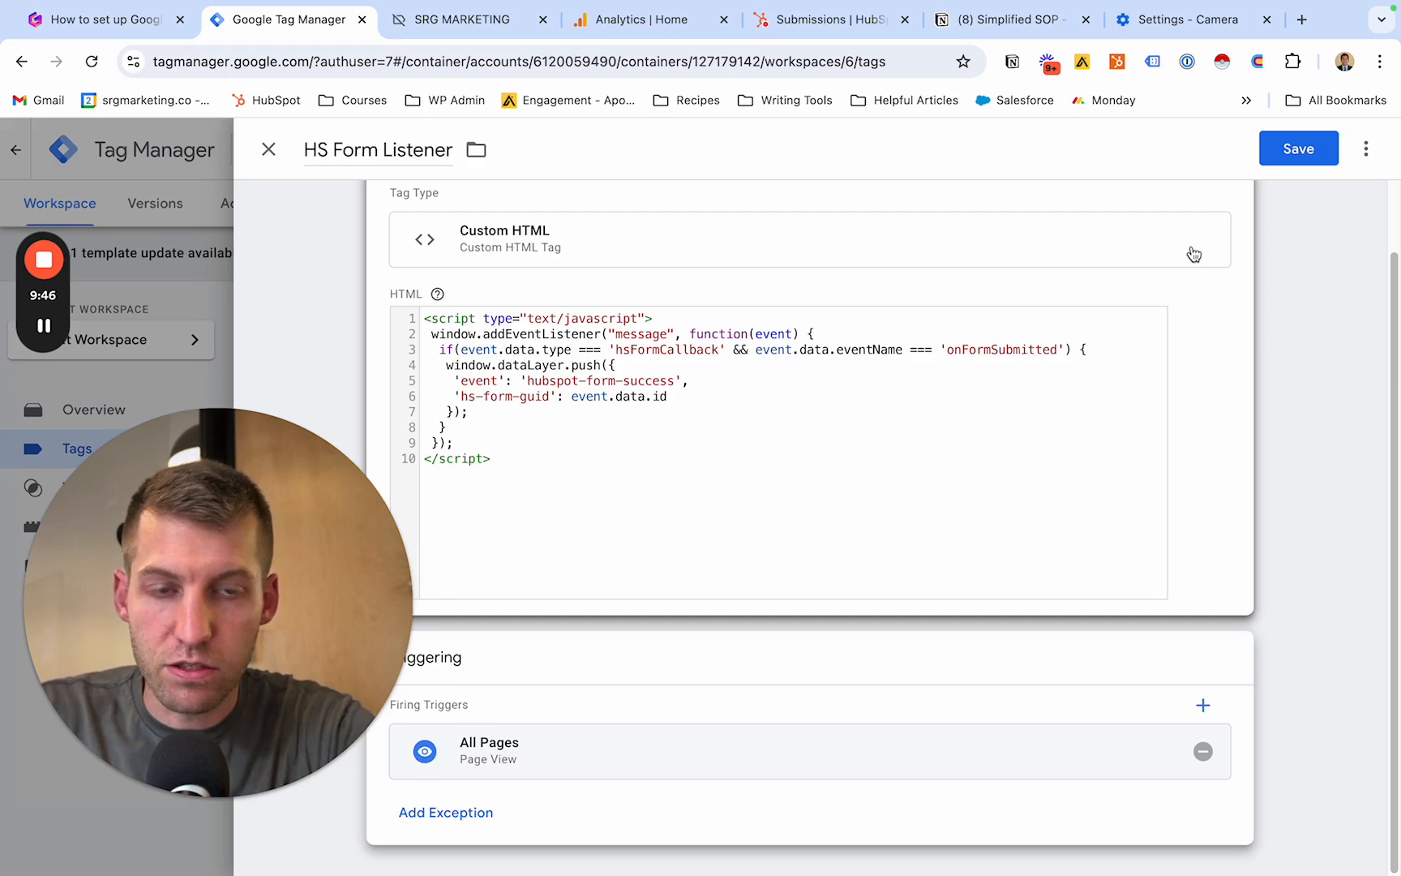
click(1297, 159)
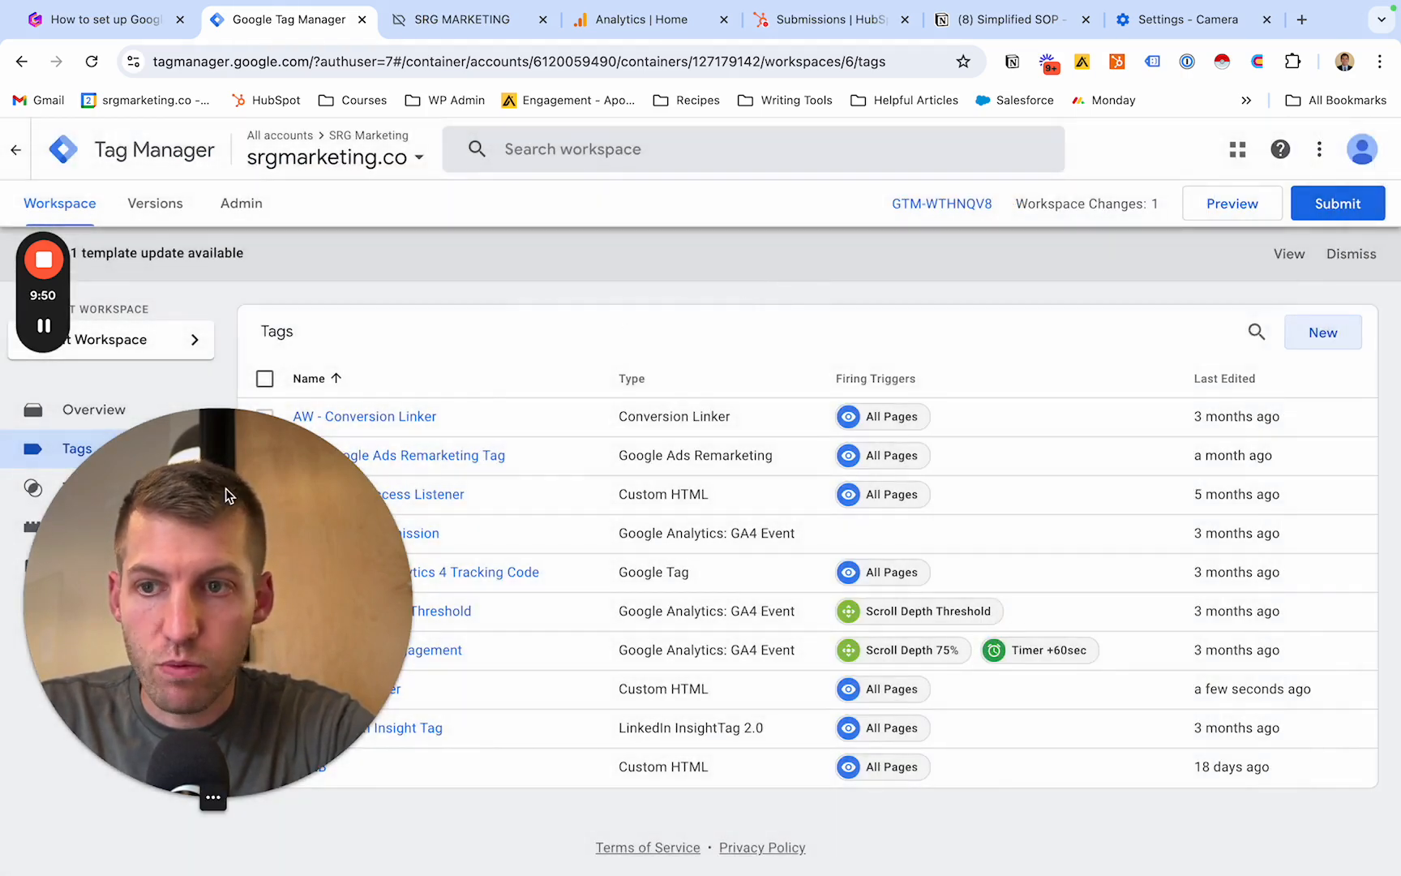
- Start a new user-defined variable named HS Form Submission in the srgmarketing.co workspace
drag(191, 528, 349, 581)
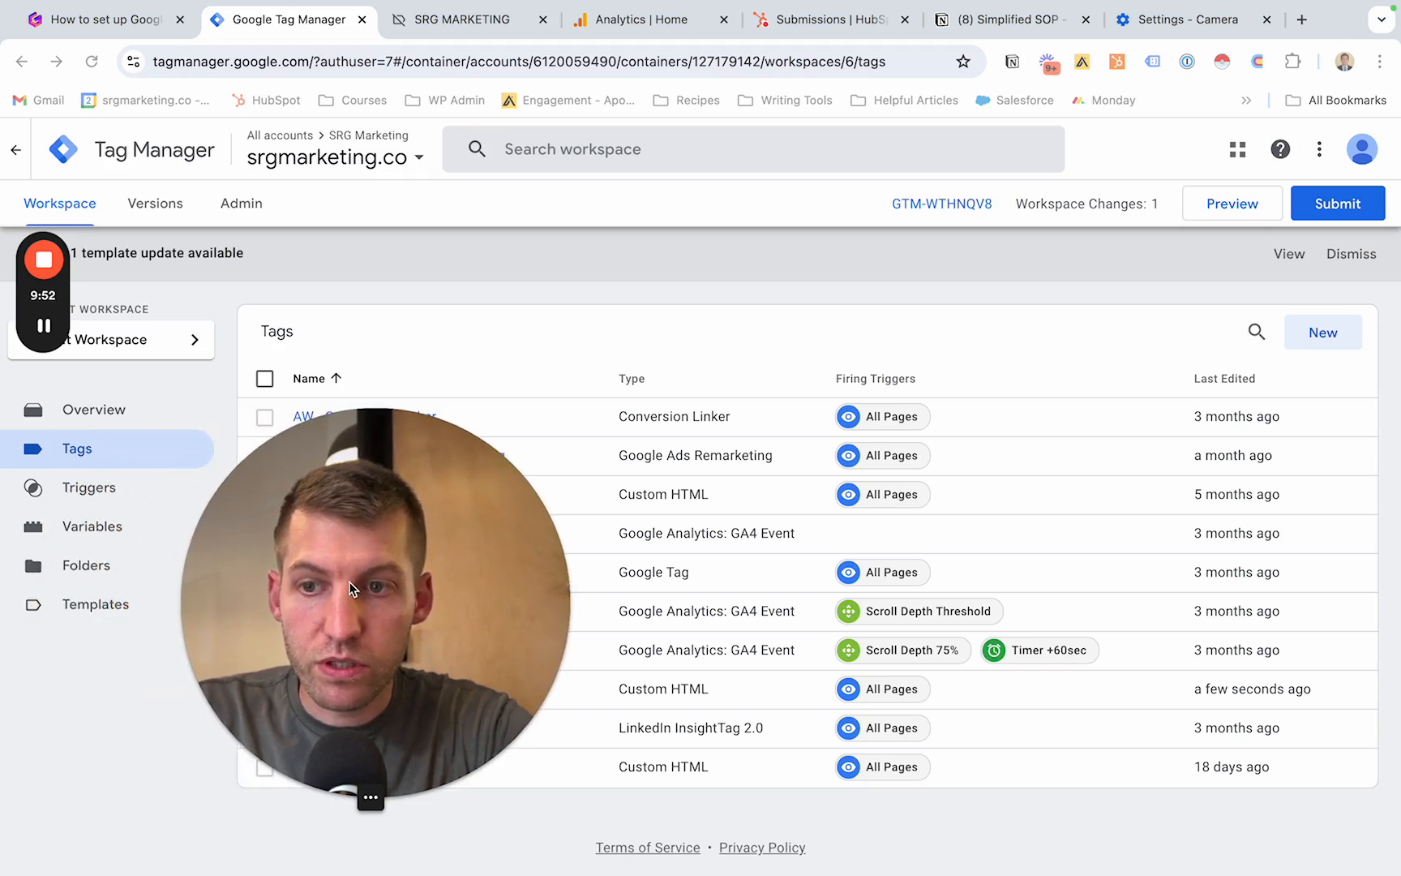
click(119, 528)
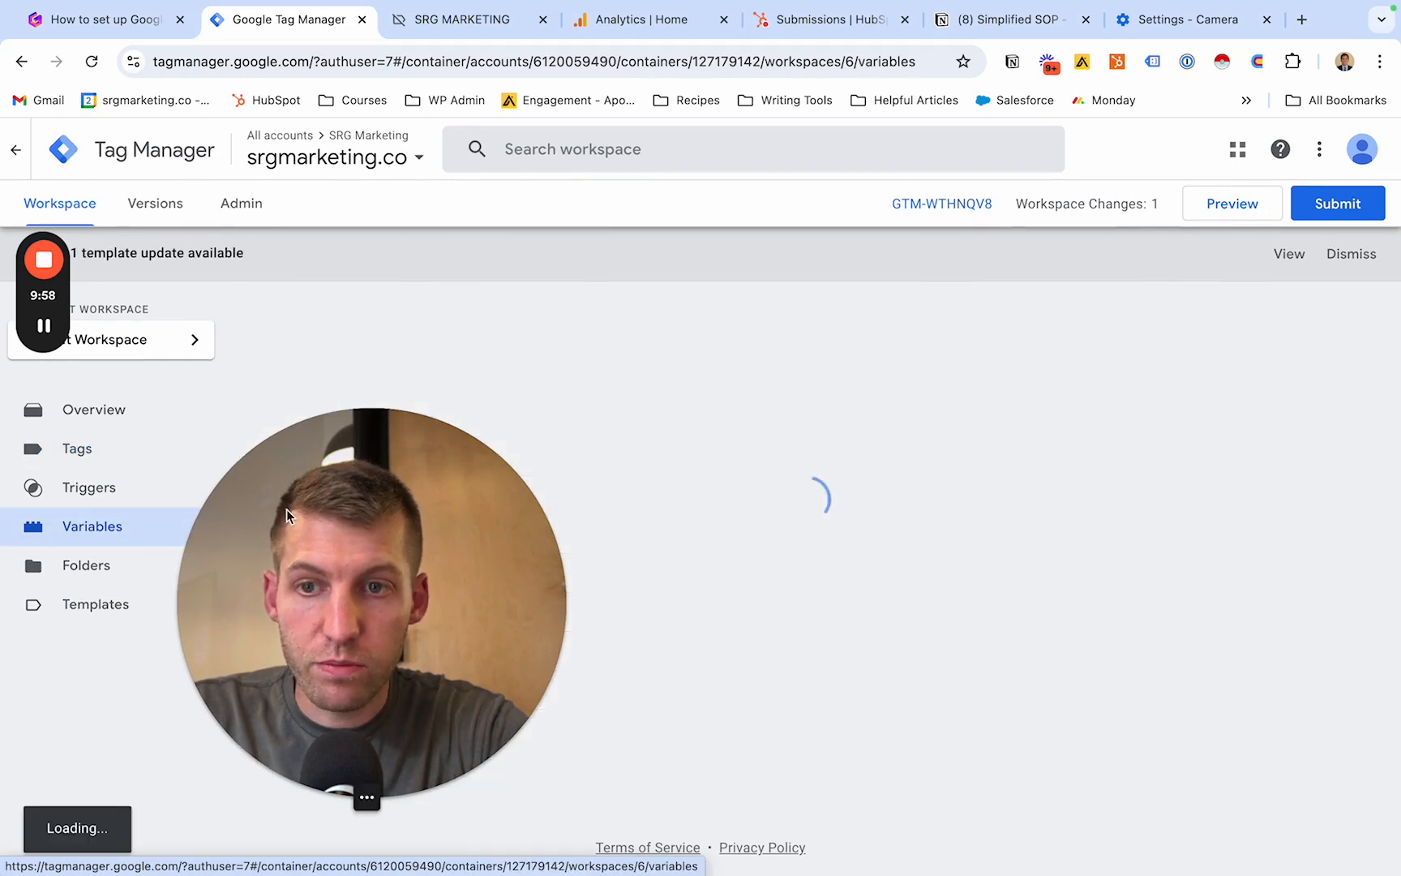
drag(354, 521, 111, 538)
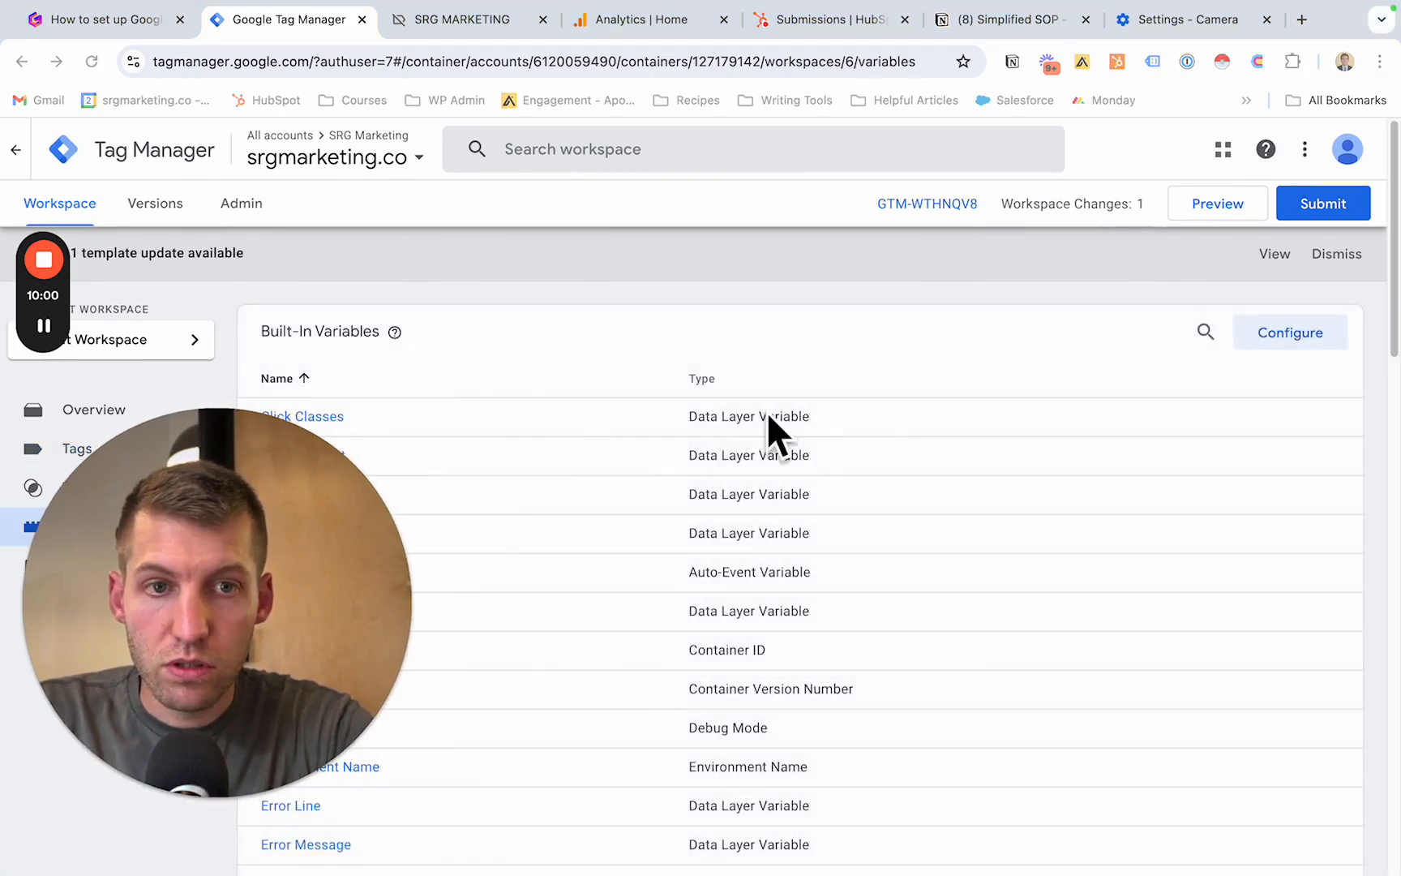
scroll(1119, 338, down, 20)
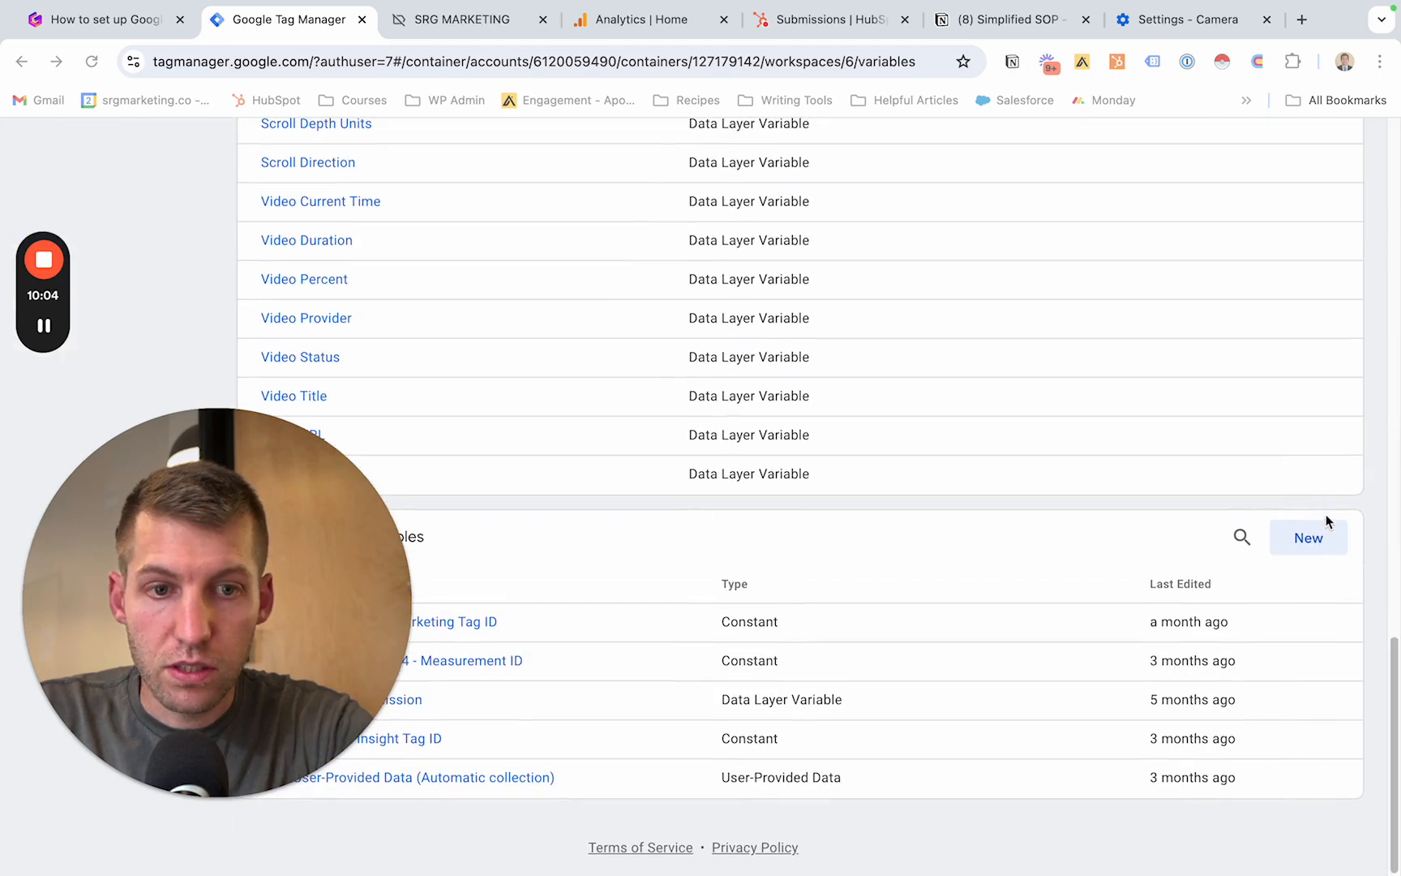
click(1302, 550)
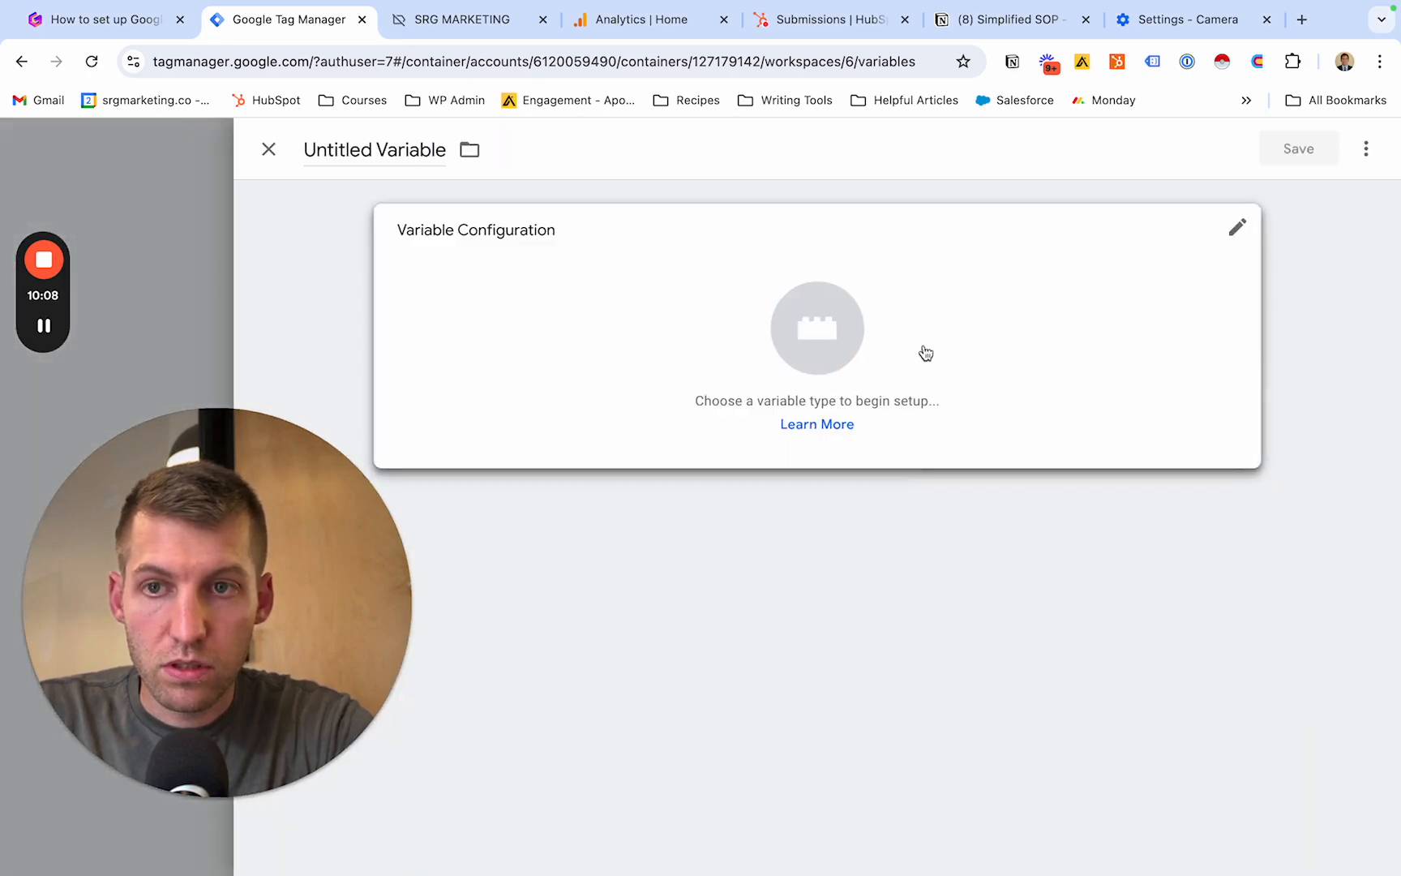
click(427, 152)
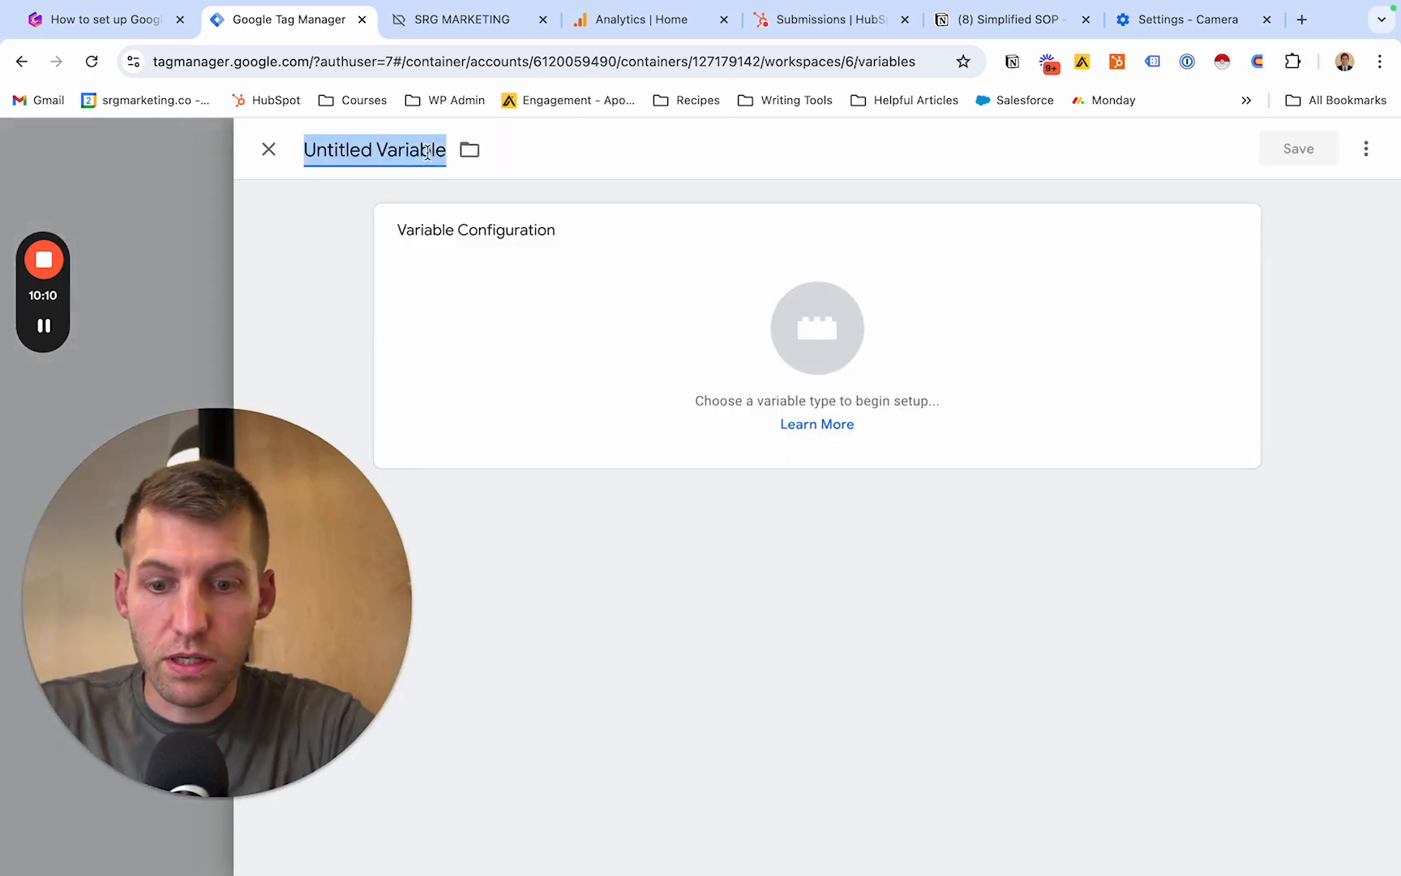
text(HS Form Submission)
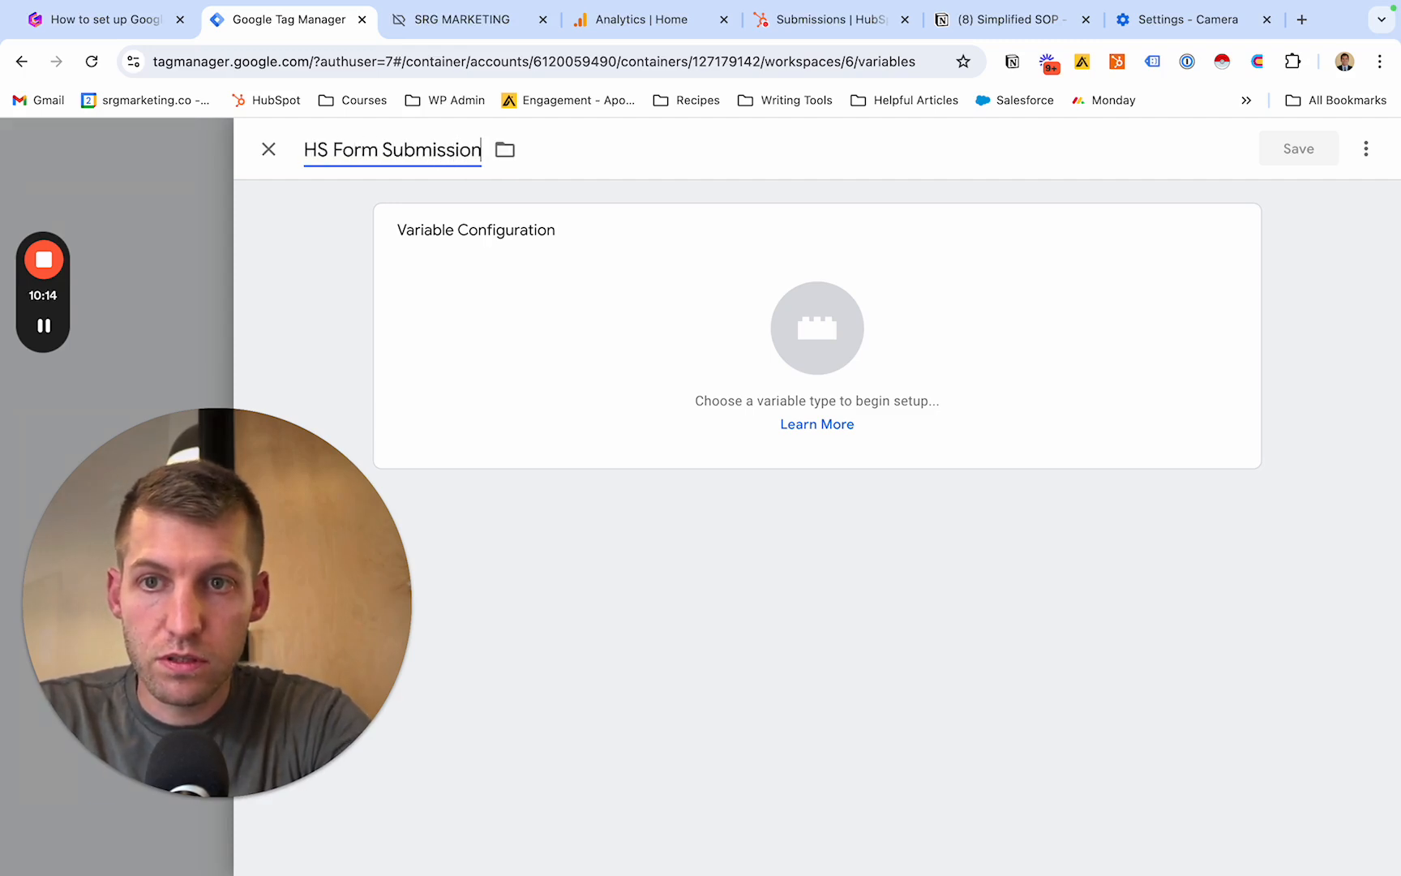
click(601, 338)
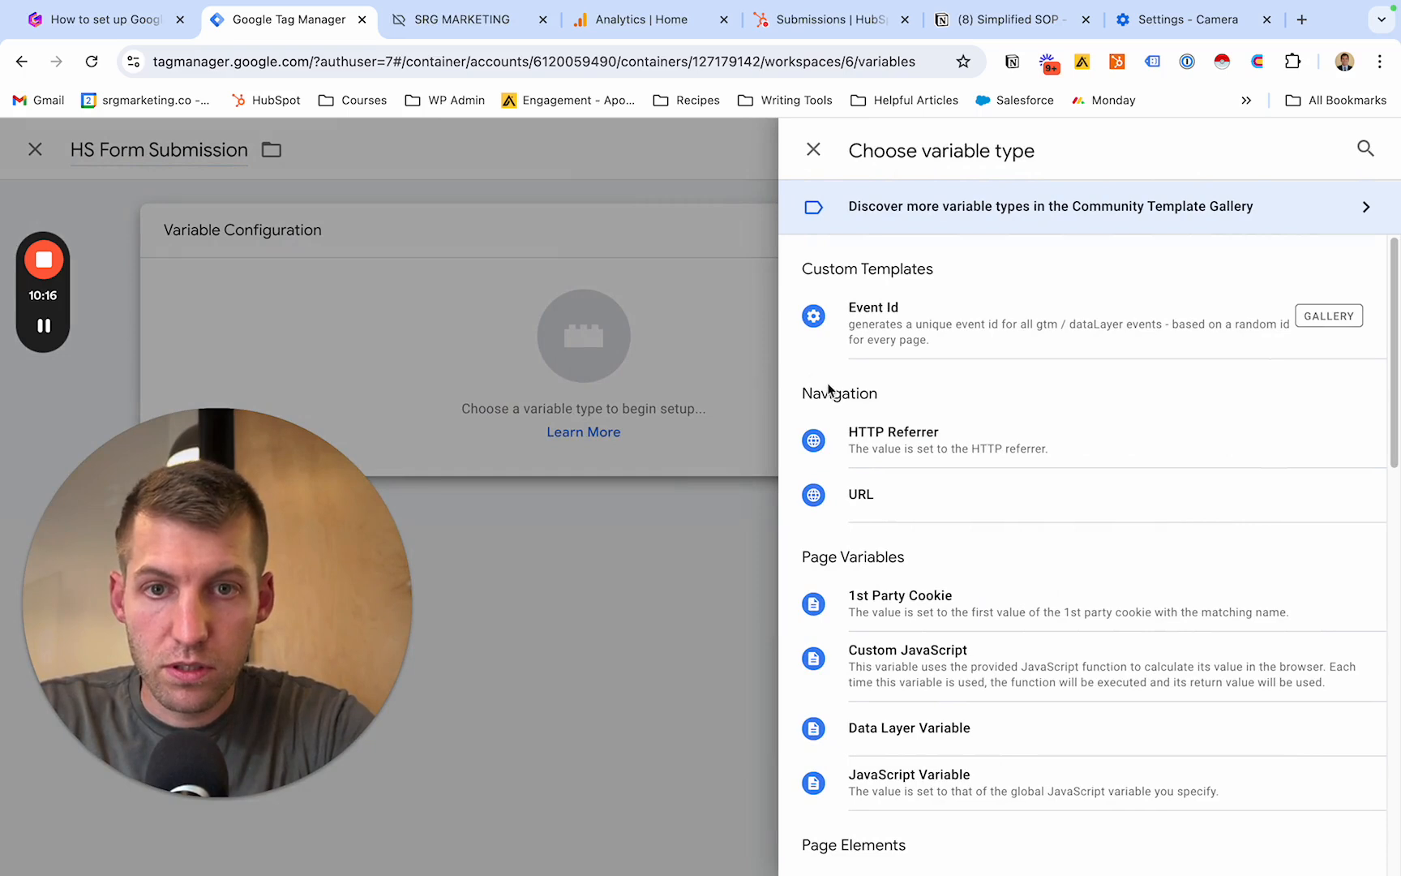
scroll(873, 390, down, 3)
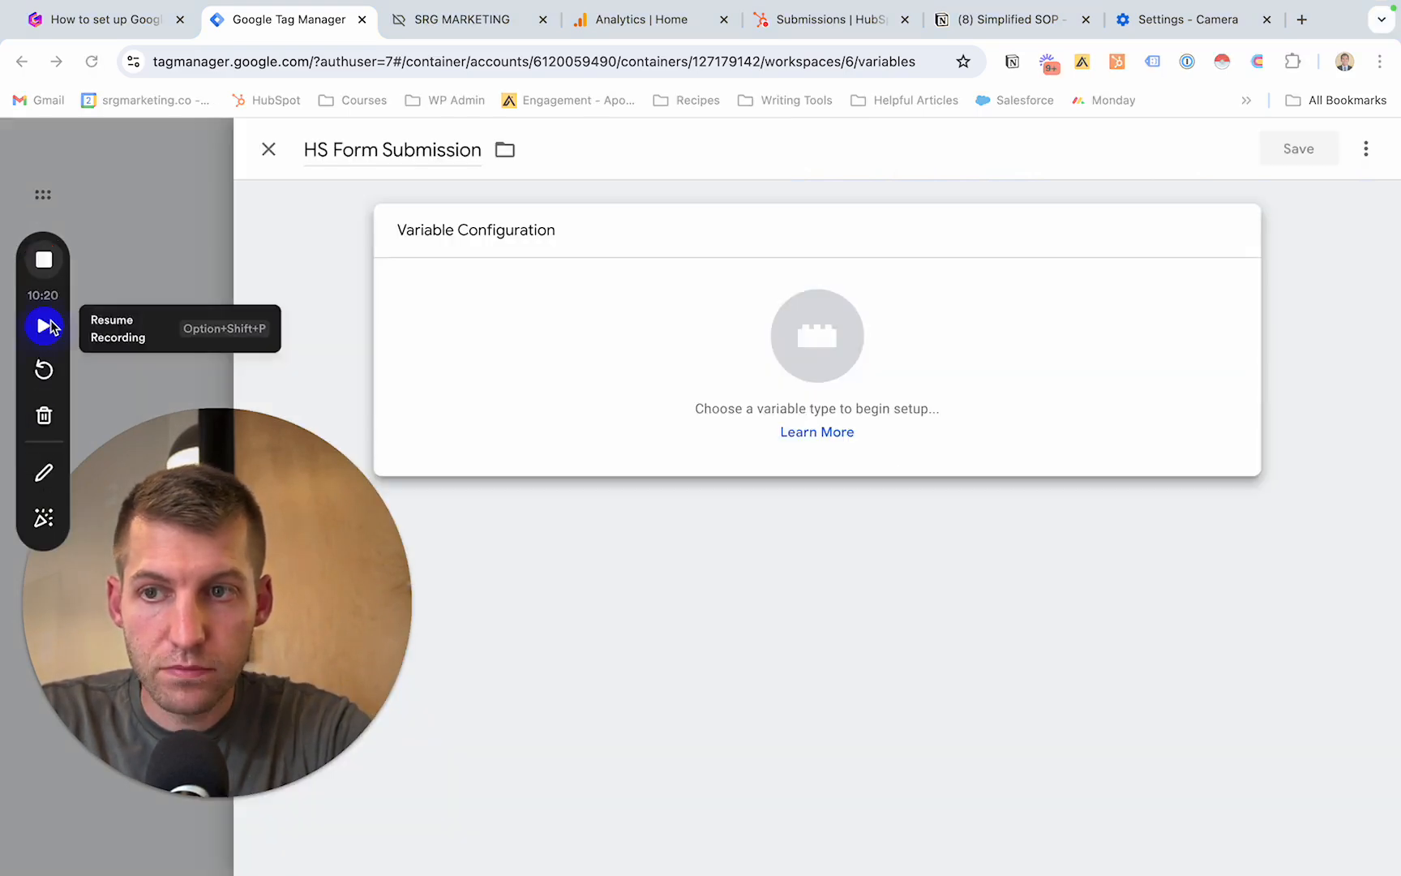
click(44, 325)
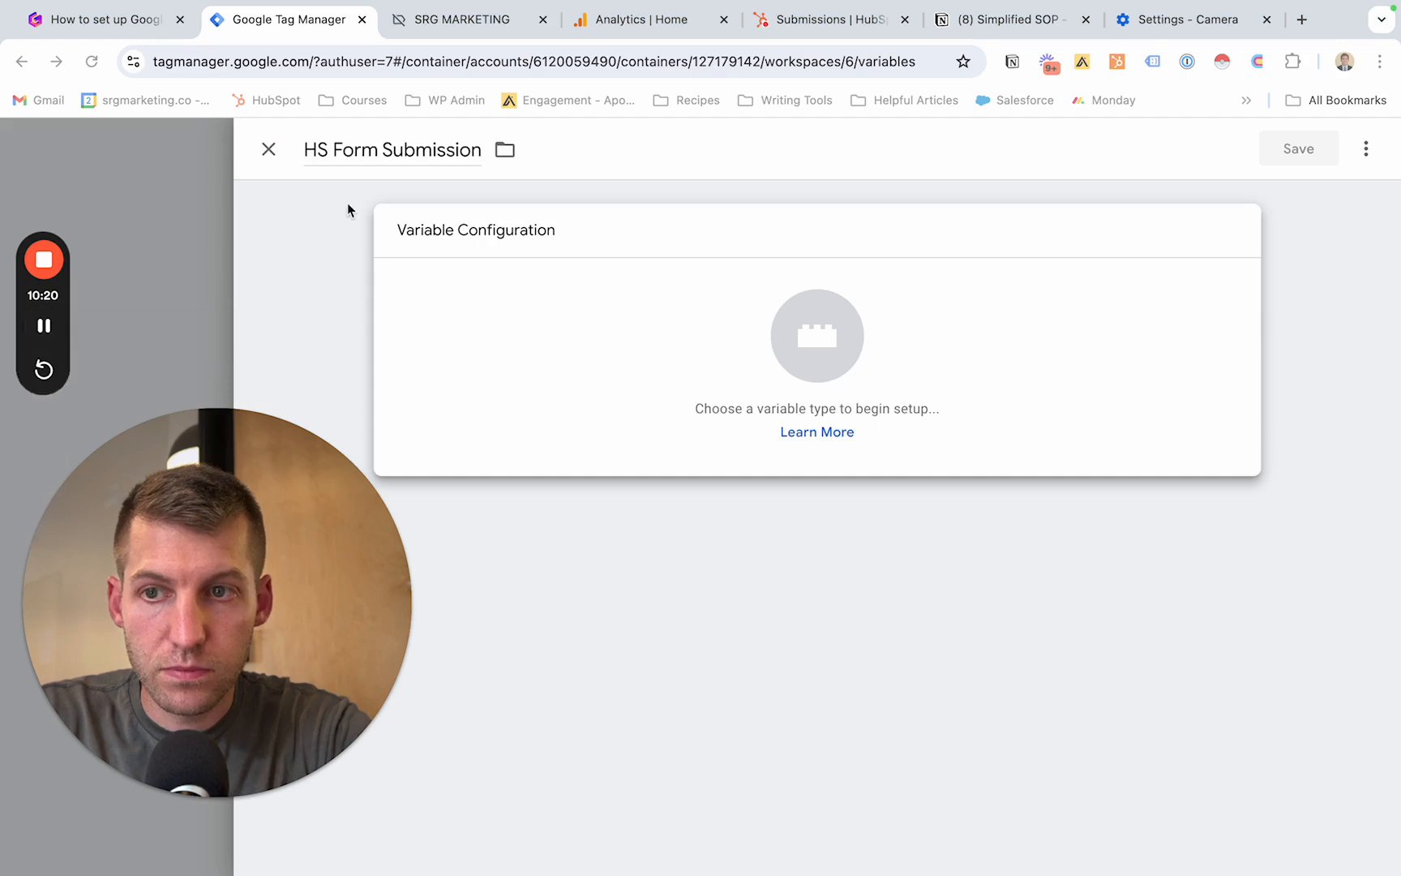
- Rename the new variable hs_form_submission and set its type to Data Layer Variable
triple_click(404, 149)
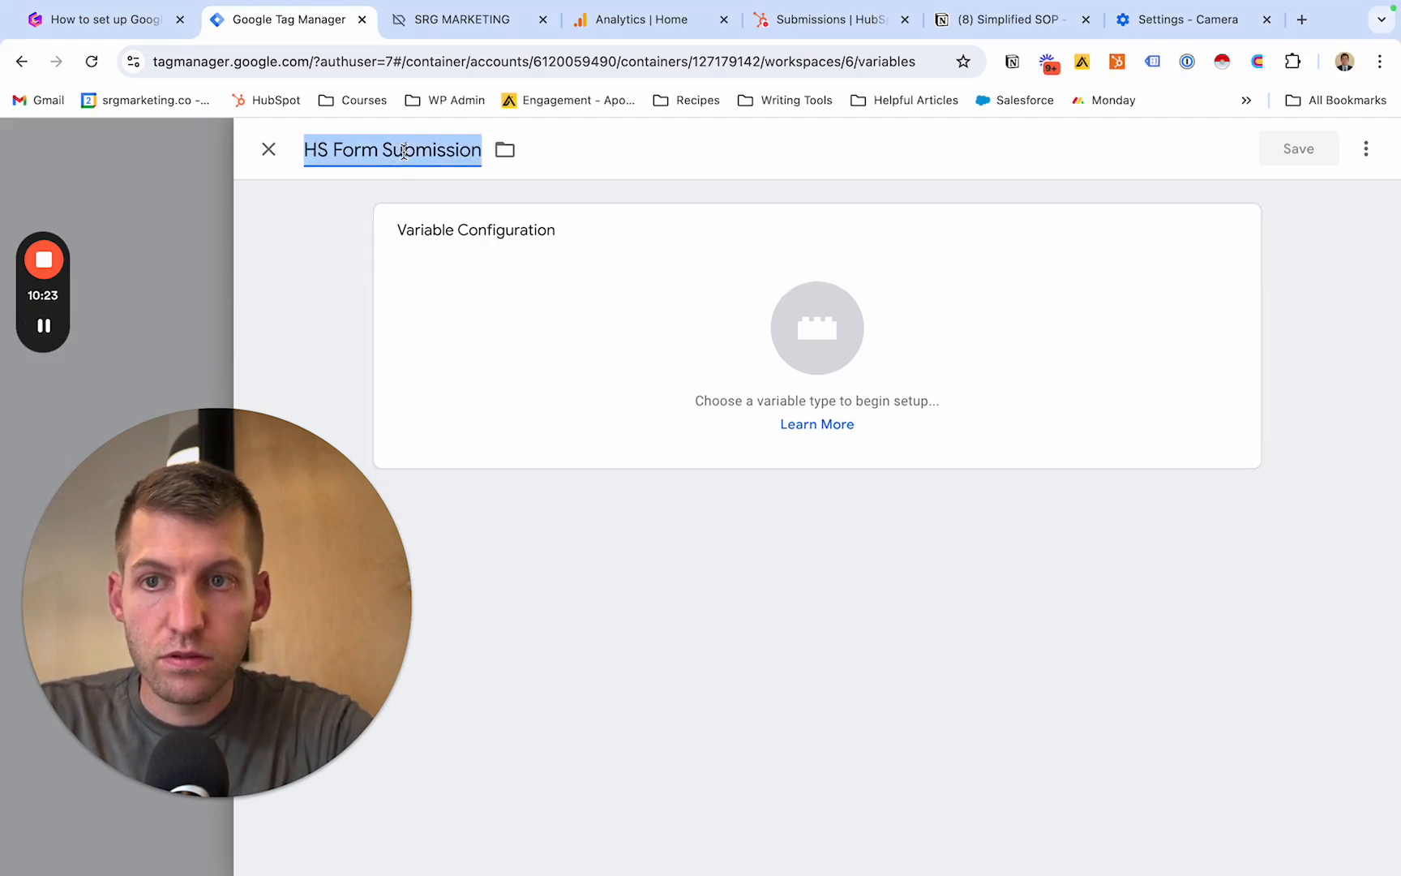
text(hs_f)
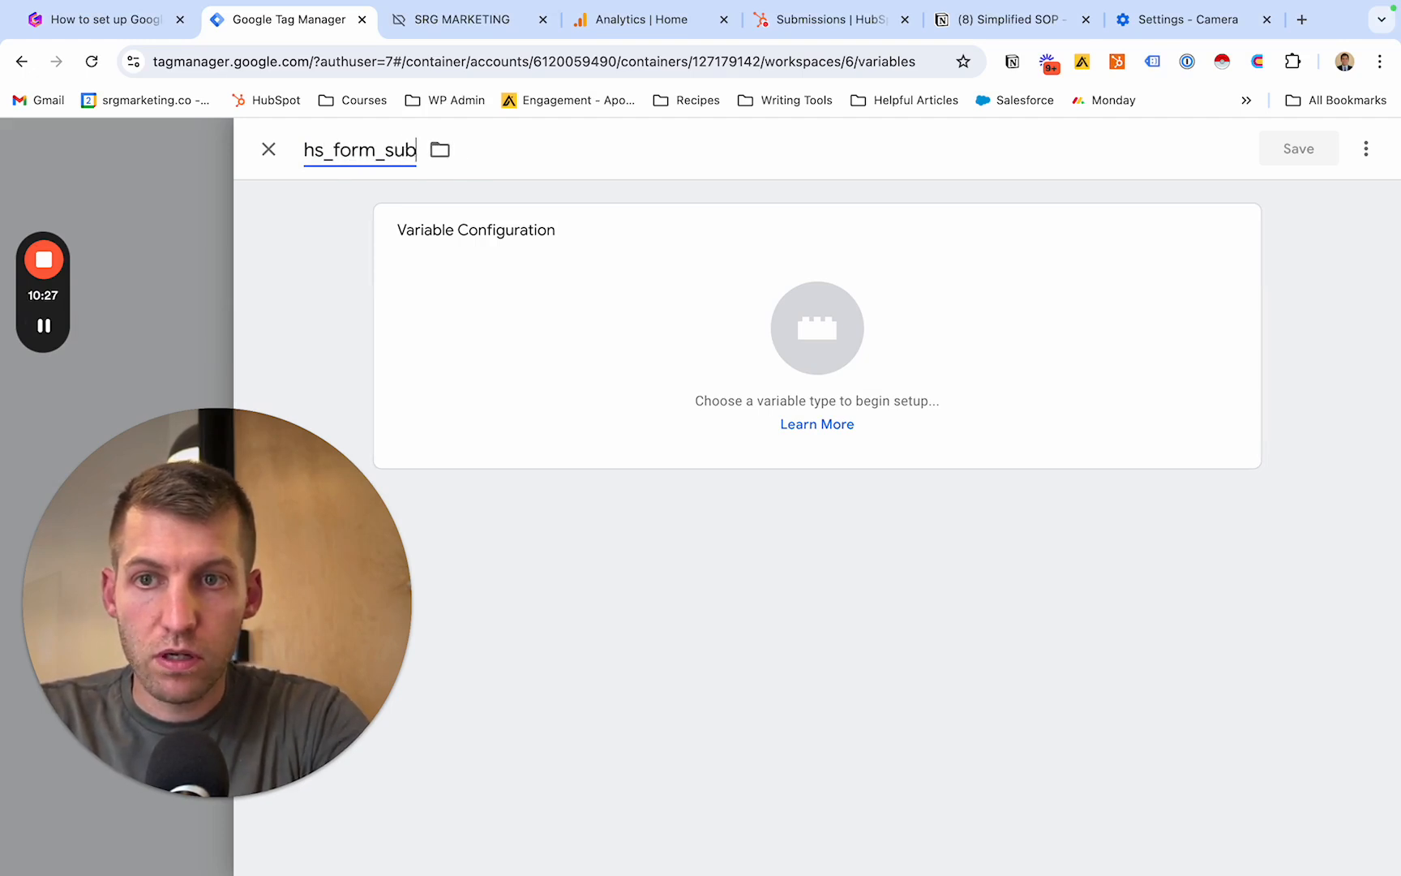
click(678, 316)
scroll(943, 389, down, 5)
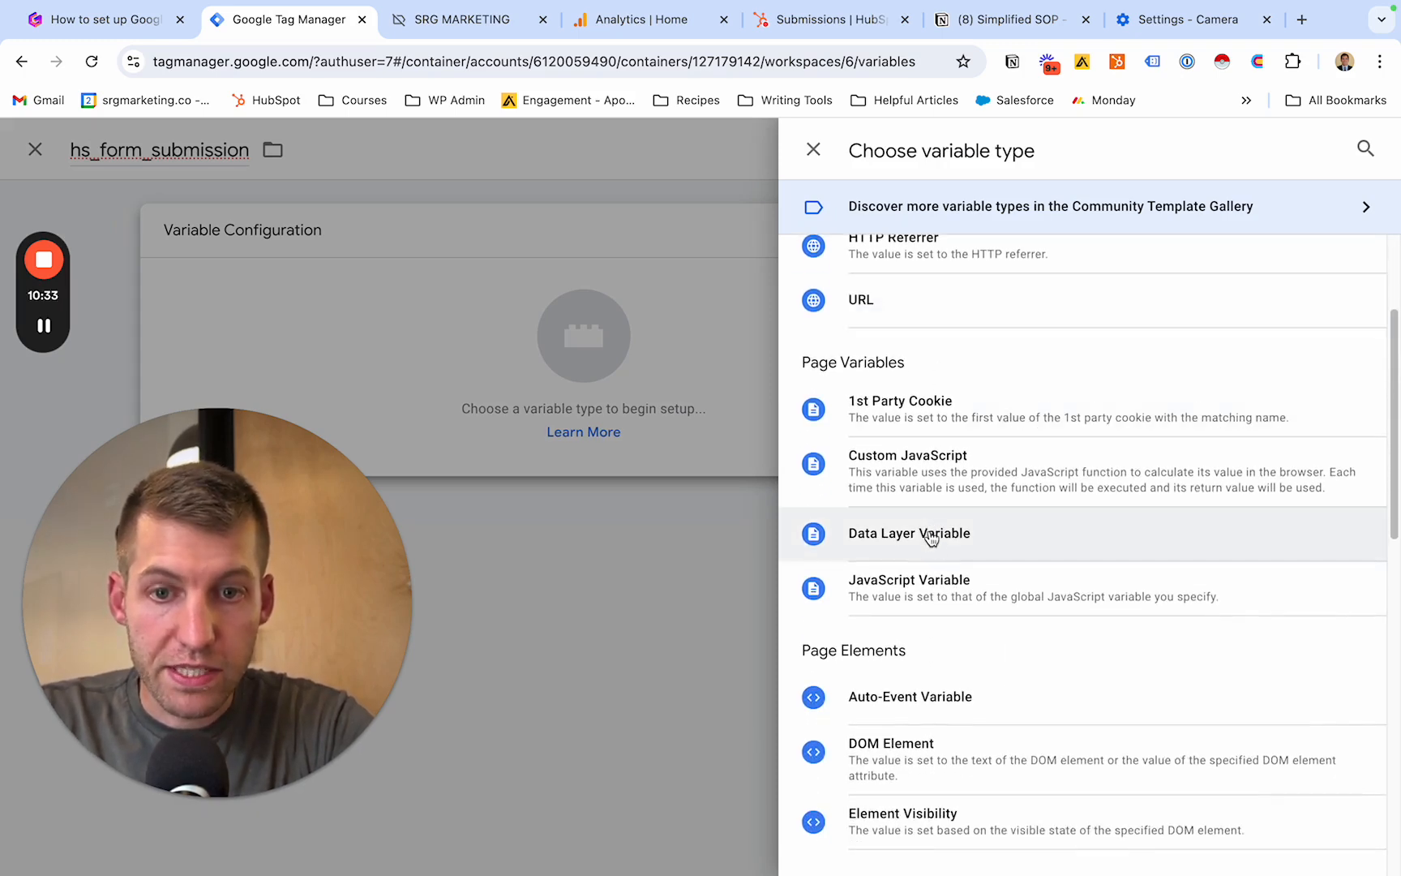
click(931, 535)
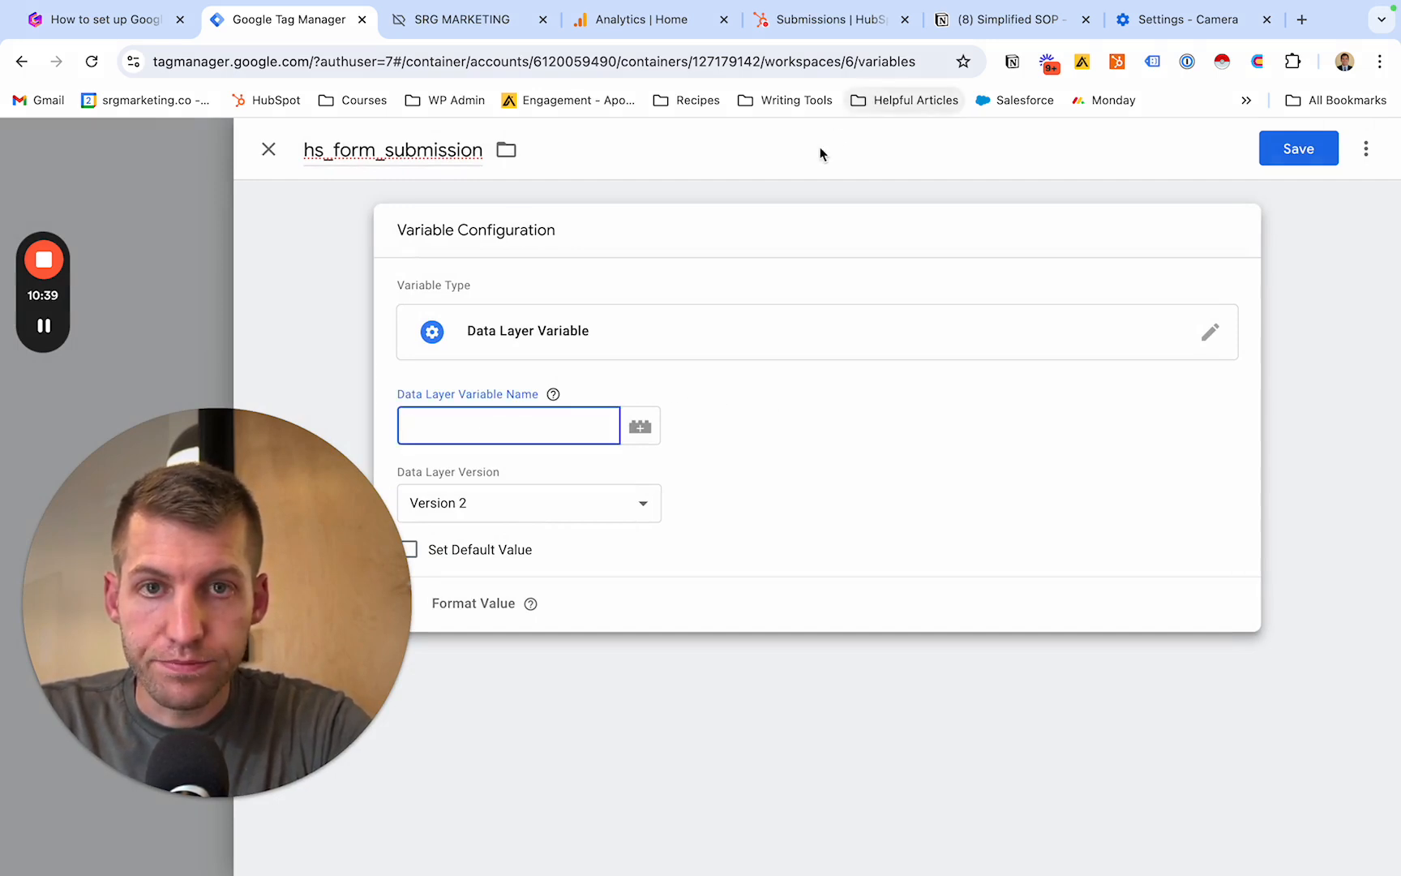
- Copy hs-form-guid from Step 2 of the Notion SOP, enter it as the Data Layer Variable Name and try to save the variable
click(1009, 21)
scroll(784, 467, down, 1)
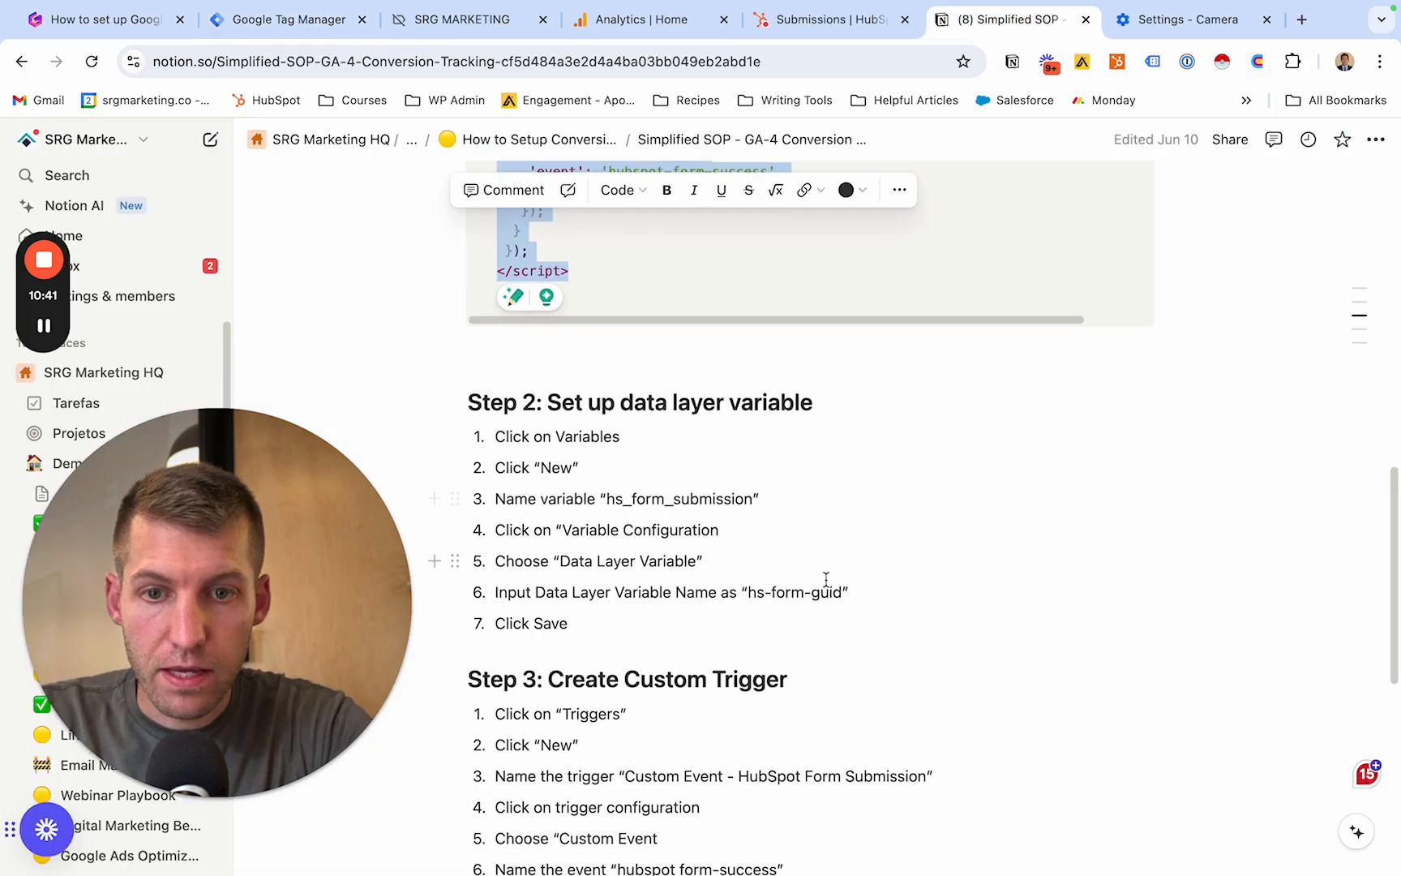
drag(843, 592, 744, 594)
key(ctrl+c)
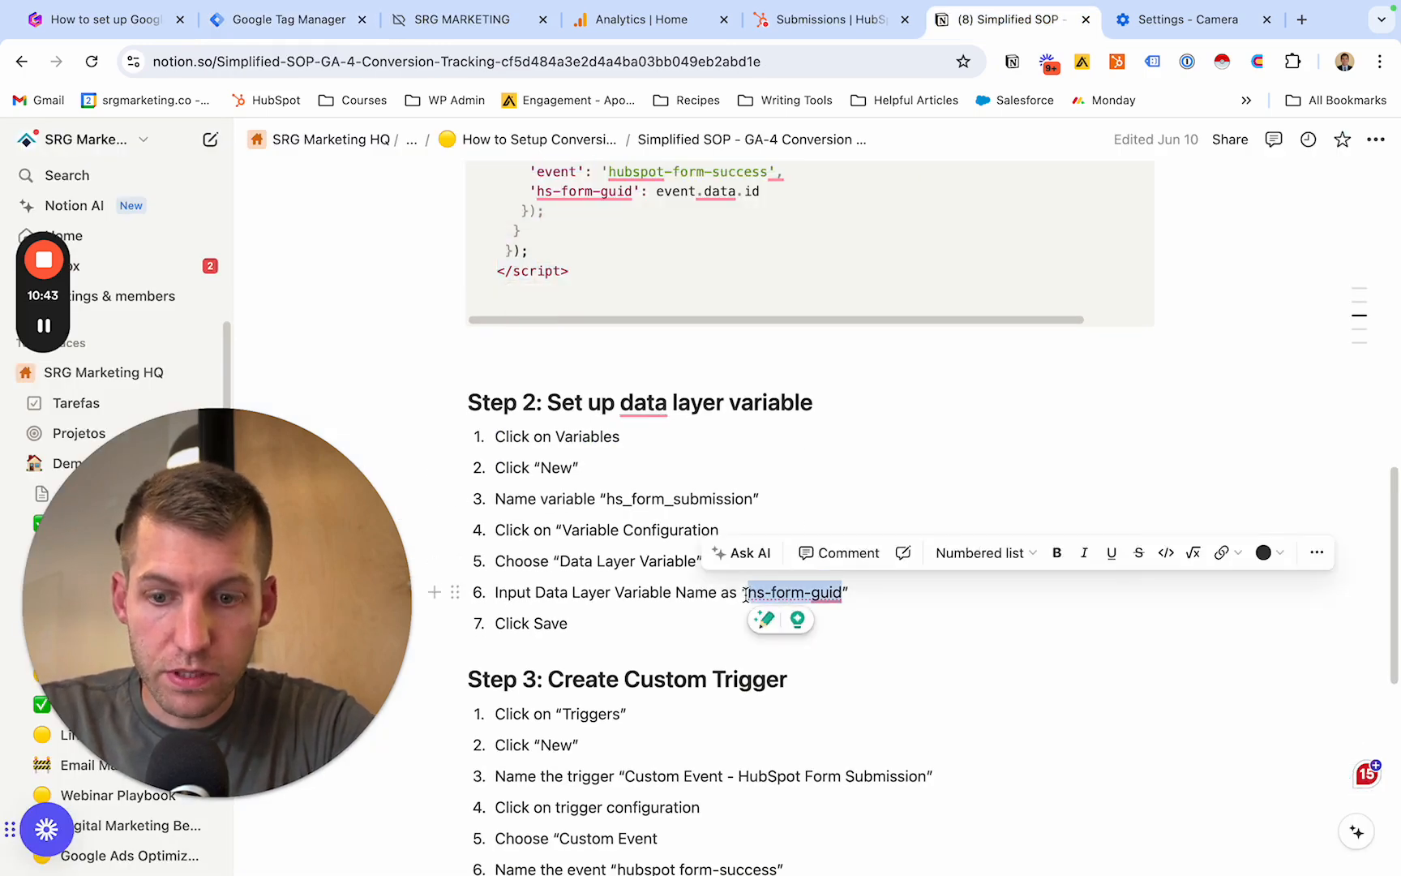
click(321, 30)
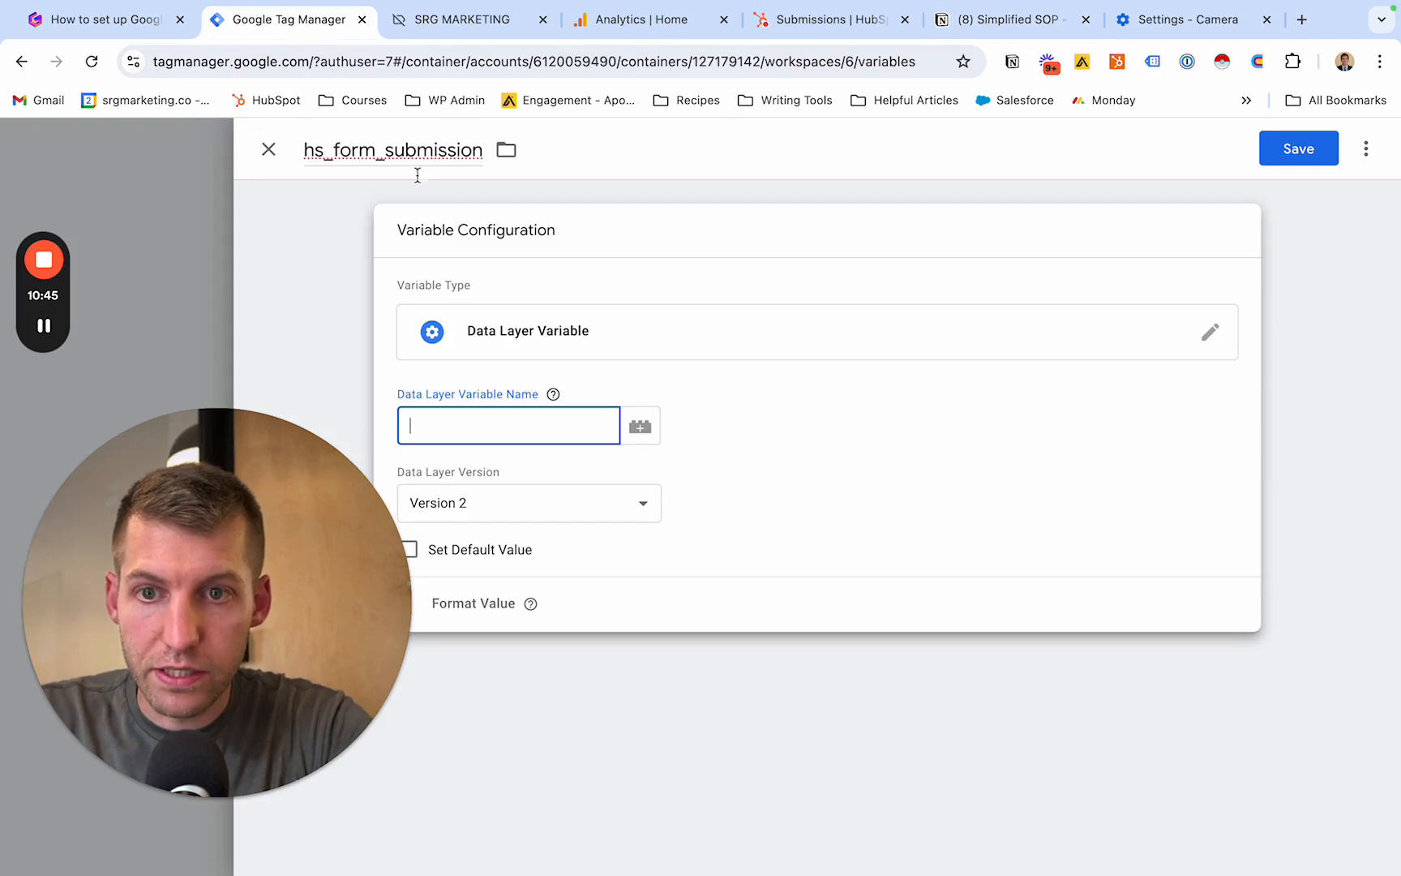
key(ctrl+v)
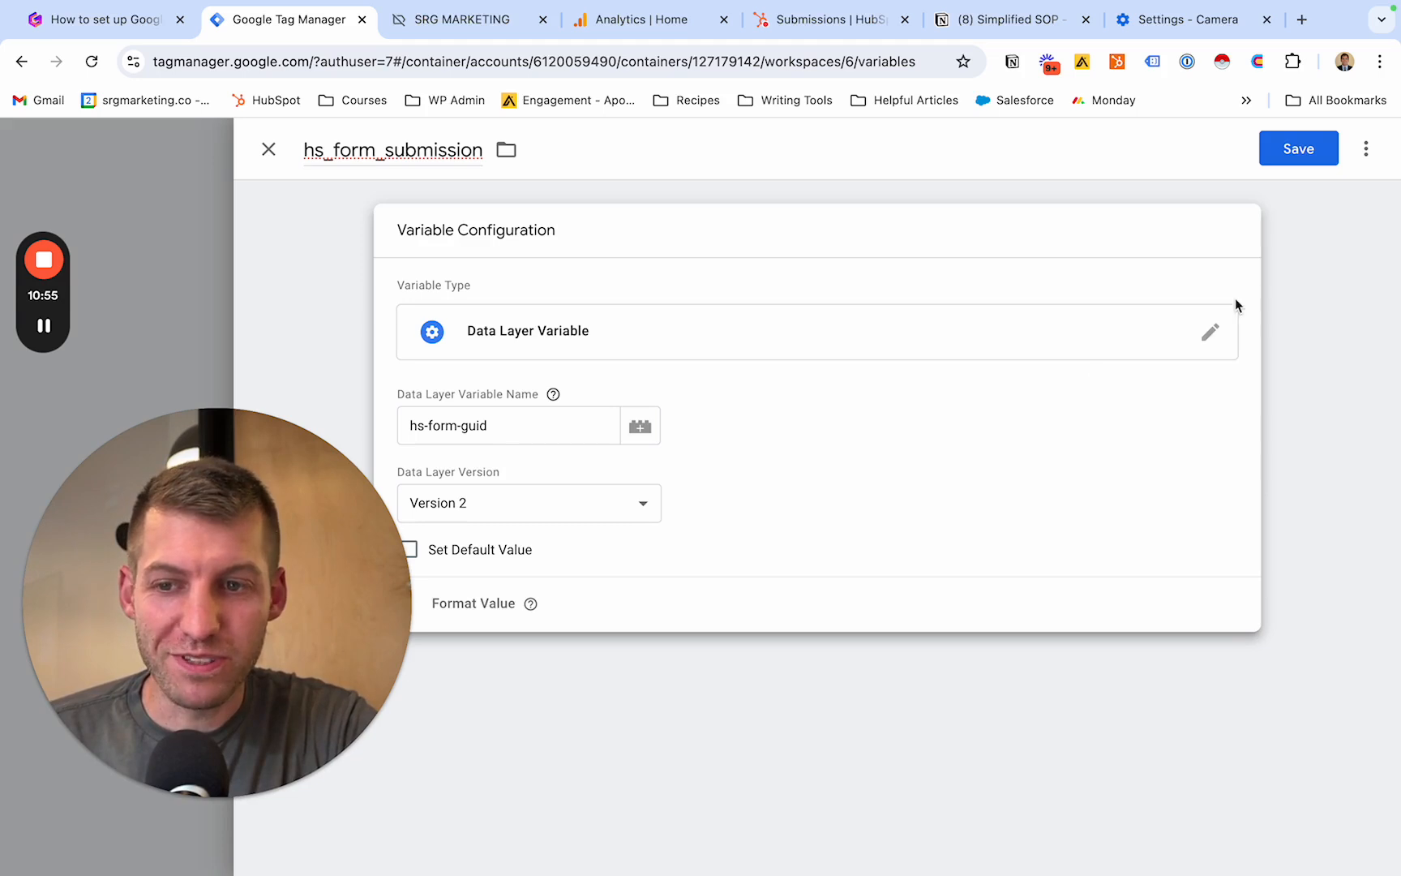
click(1298, 148)
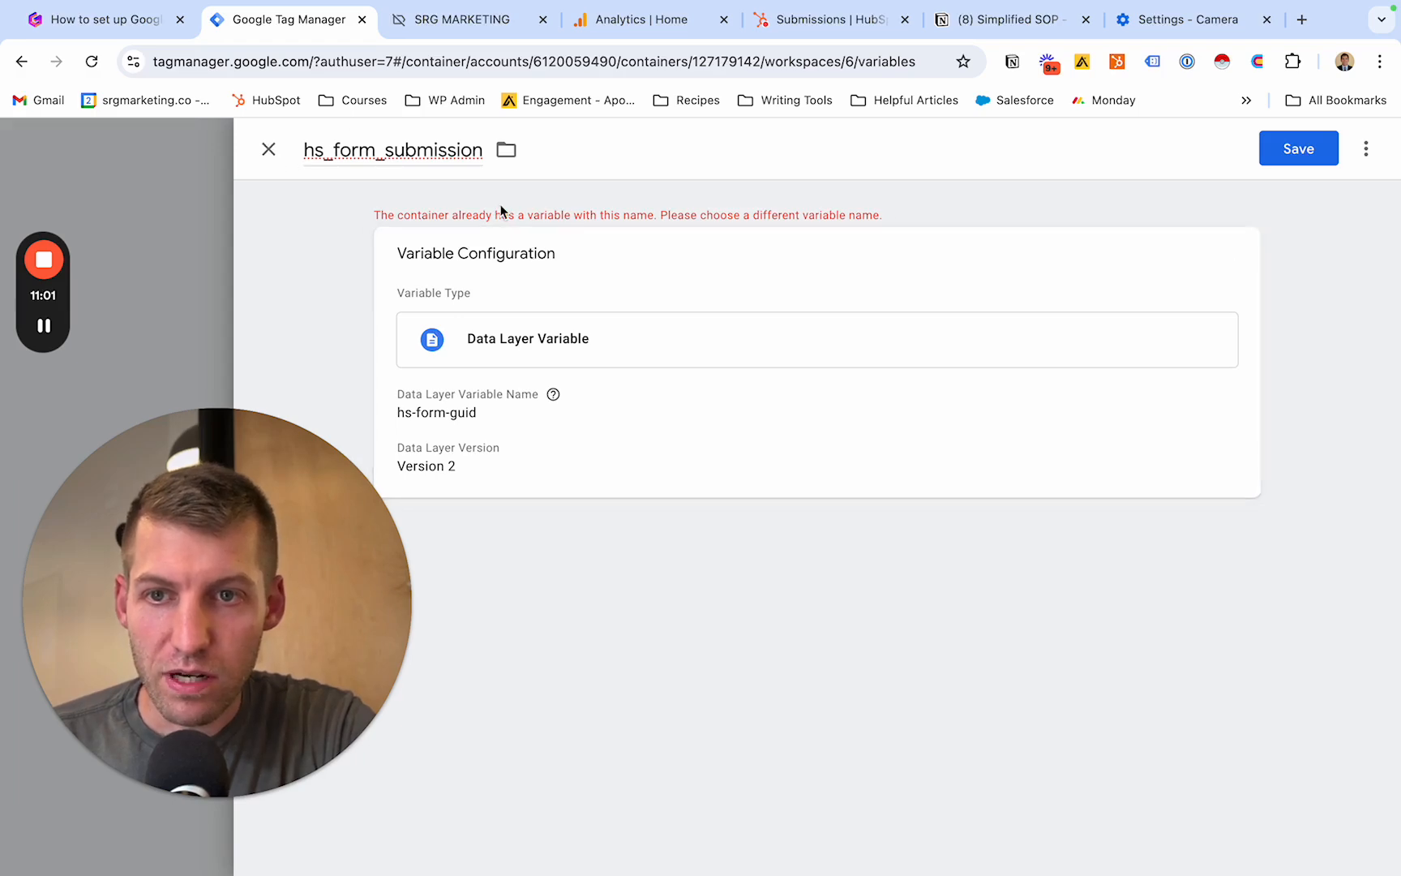
click(268, 149)
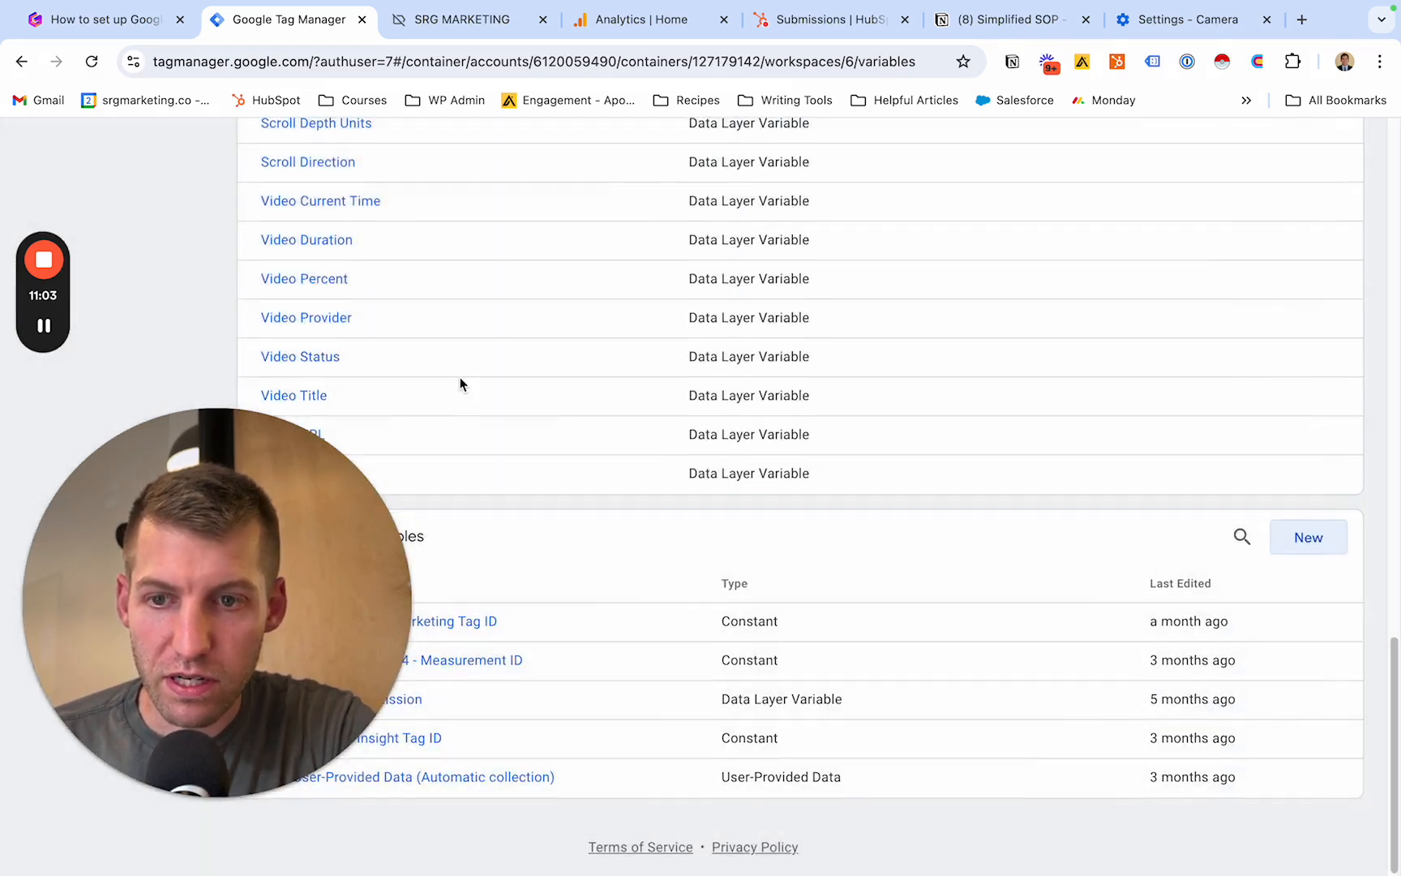
- Open the list of triggers in the srgmarketing.co workspace
scroll(460, 378, up, 3)
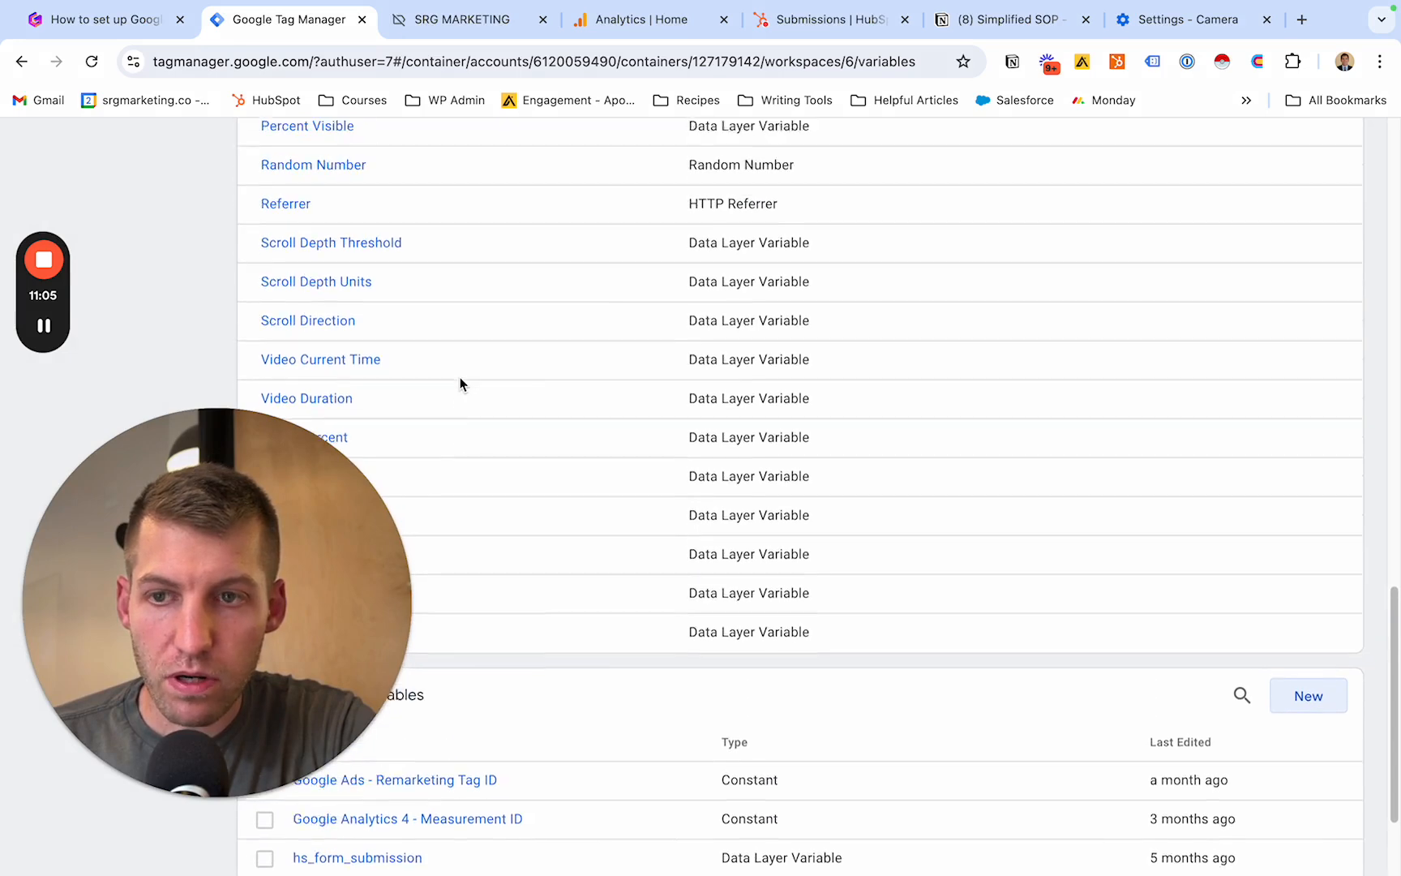
scroll(460, 377, up, 20)
drag(284, 523, 1317, 300)
click(100, 495)
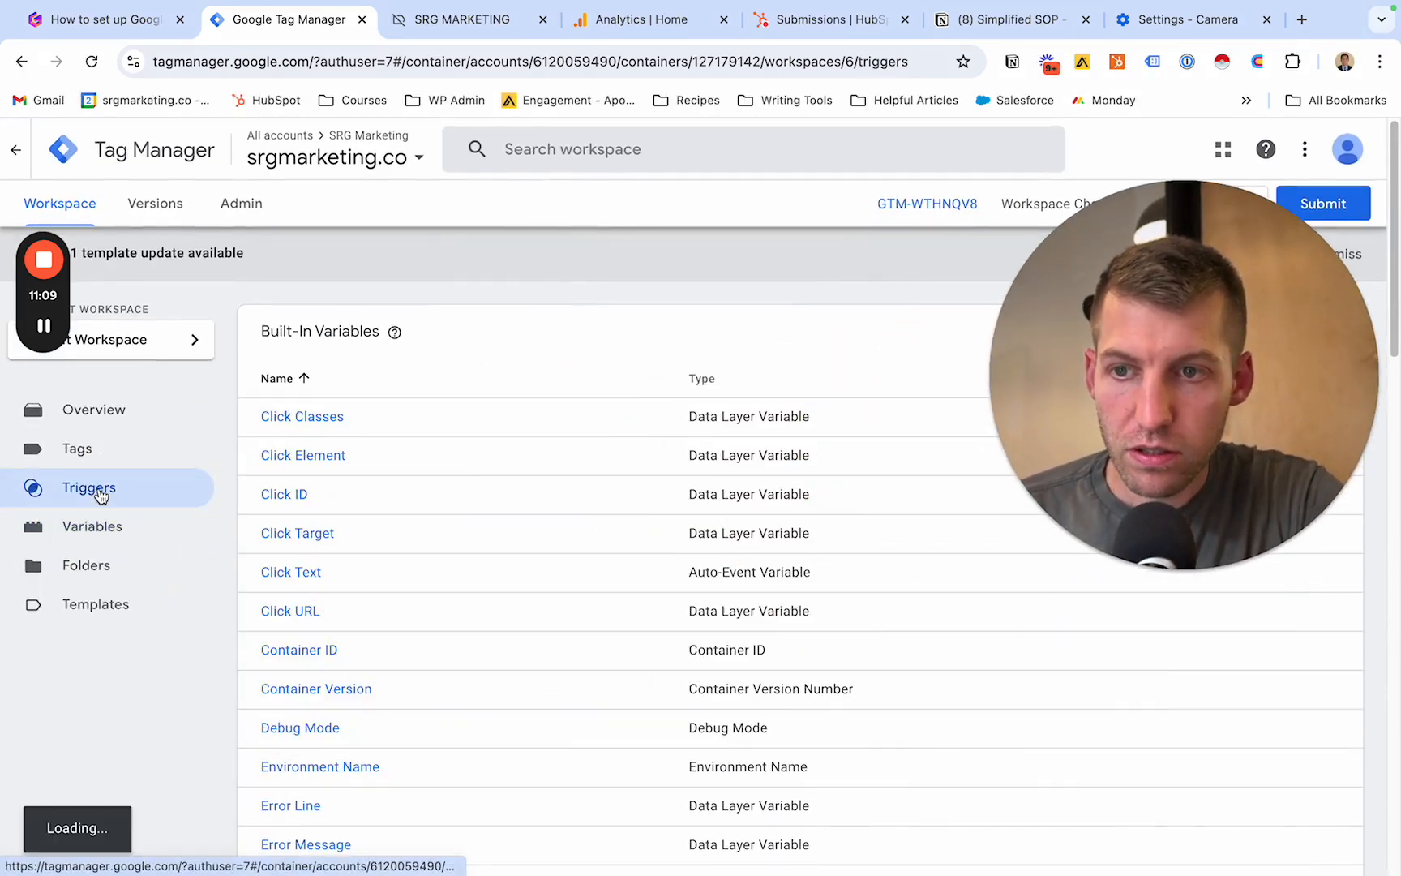
drag(1026, 484, 210, 798)
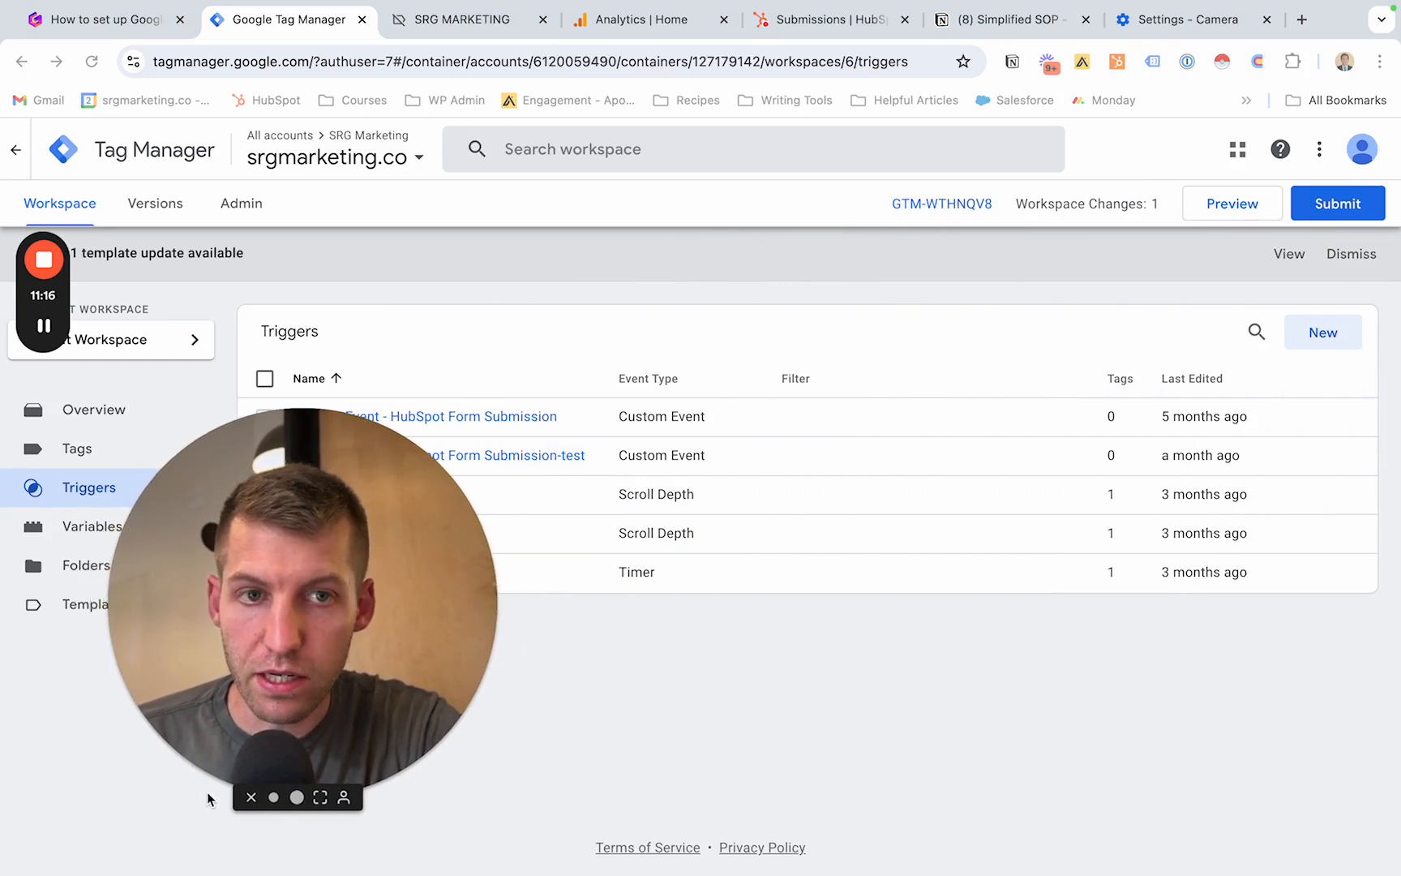
click(1315, 344)
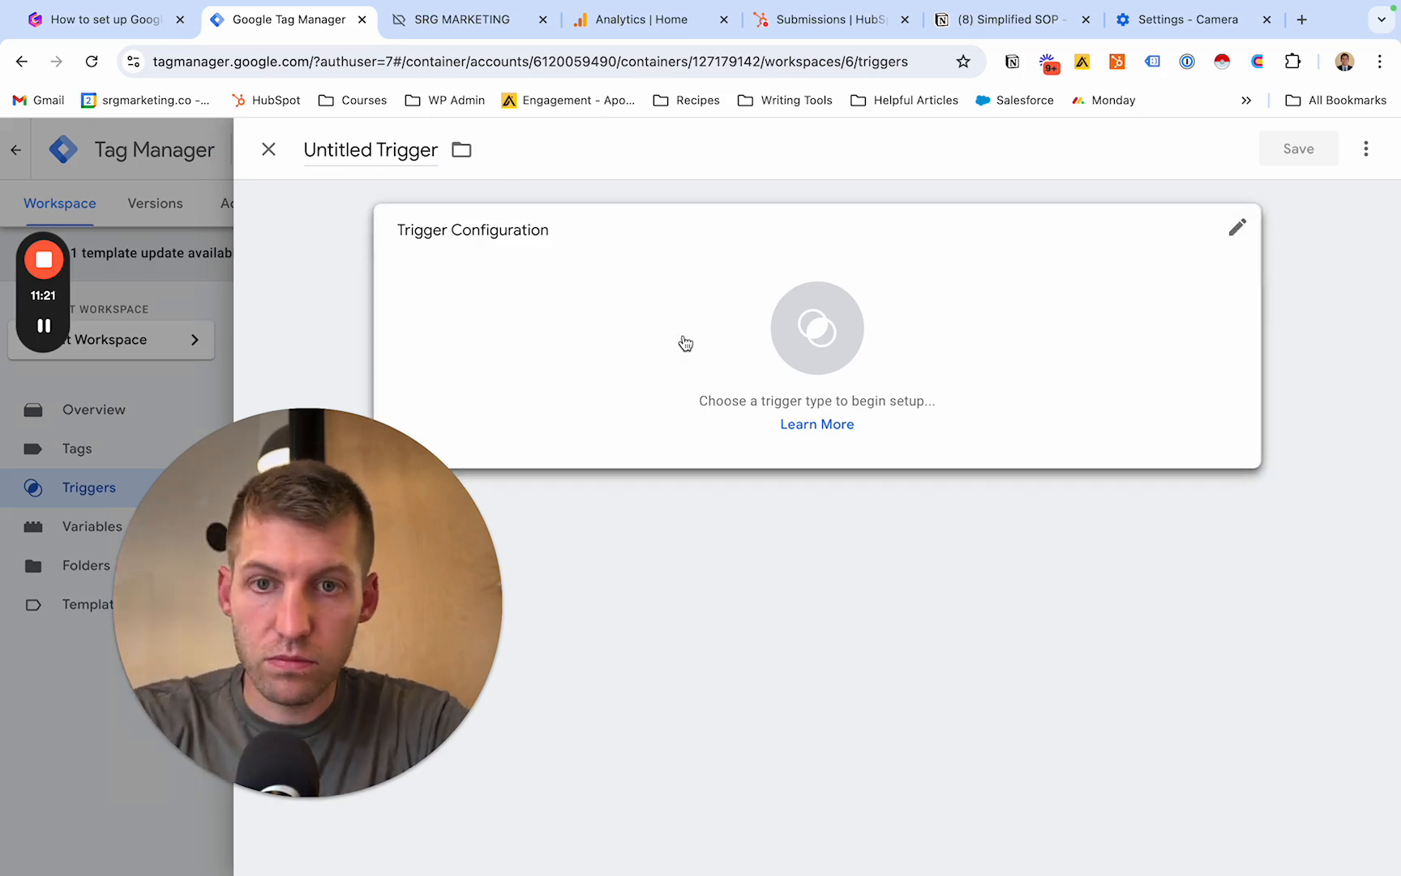
click(682, 342)
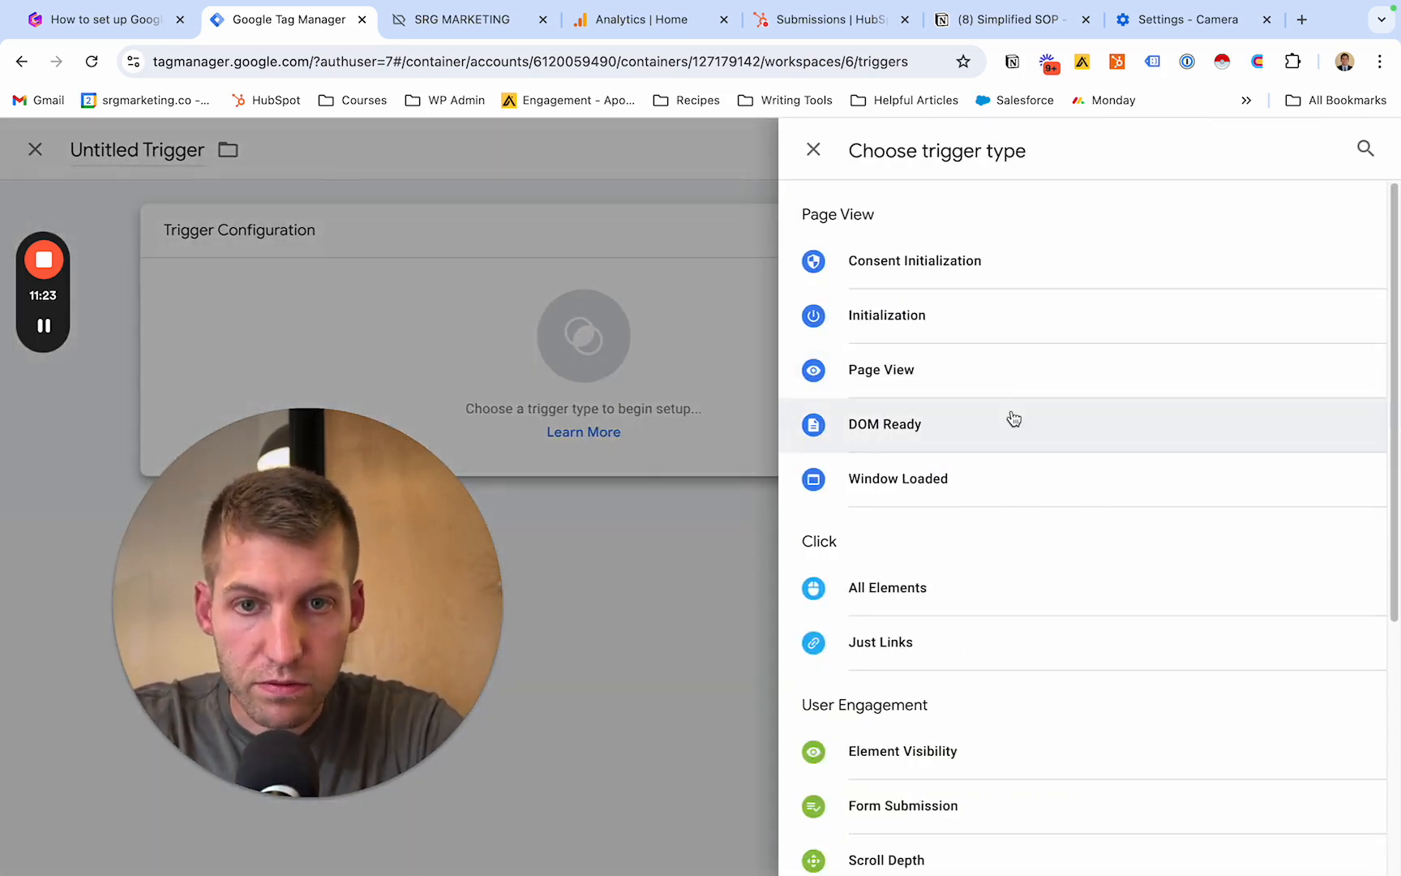
scroll(1014, 418, down, 3)
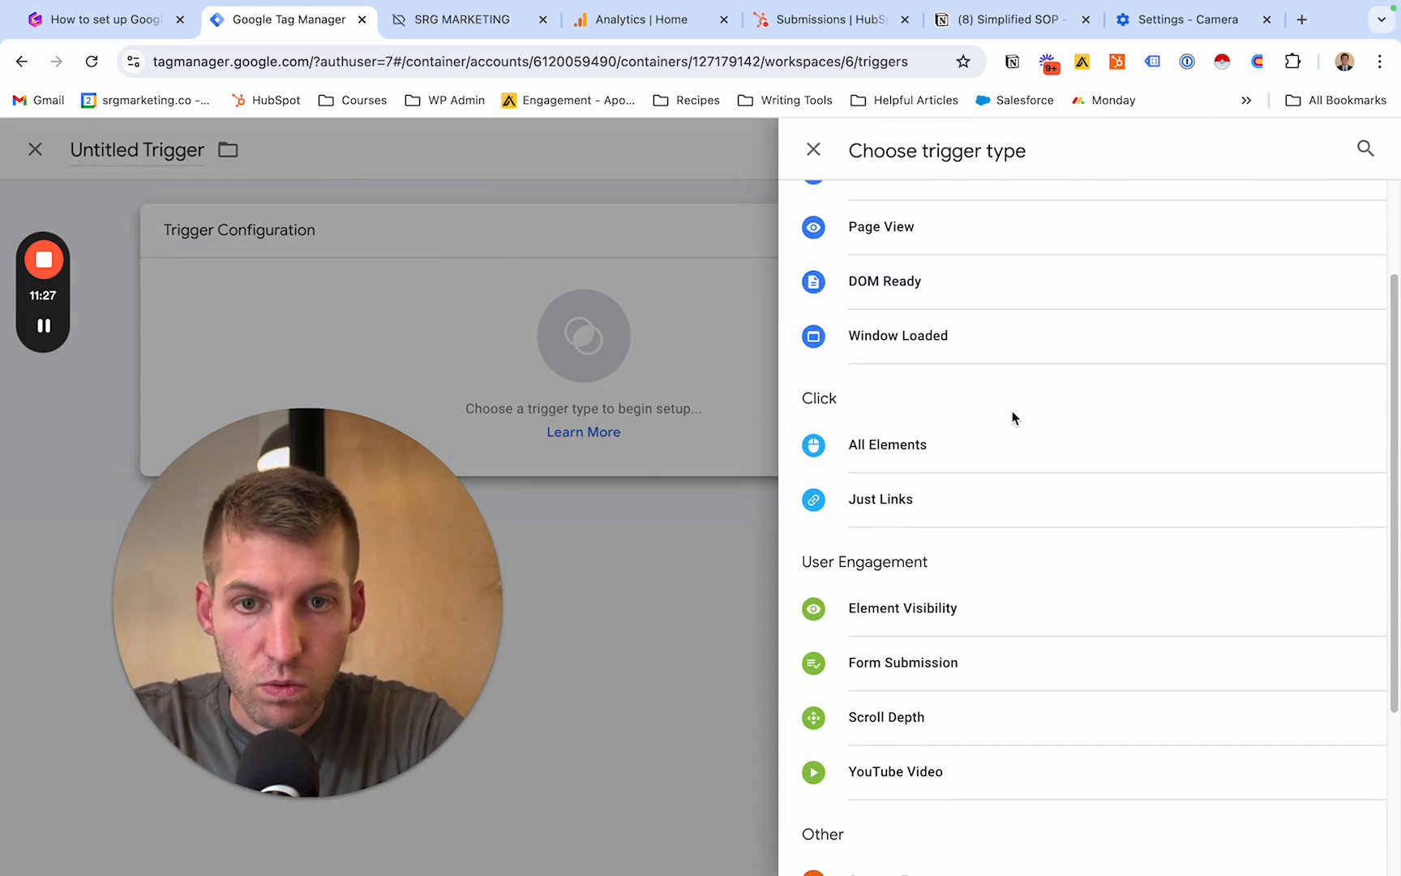
scroll(1011, 418, down, 3)
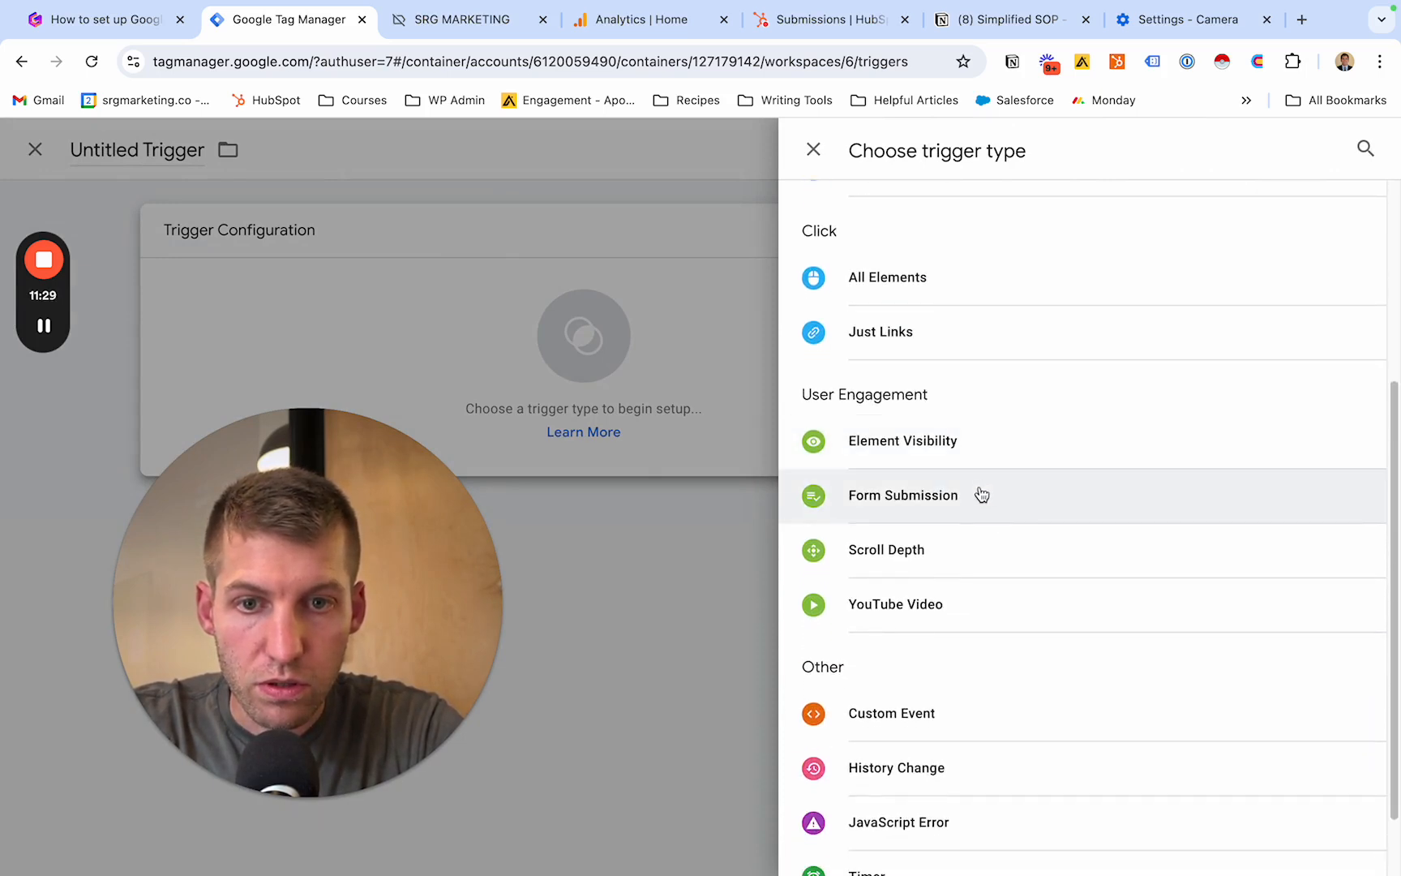
scroll(982, 494, up, 5)
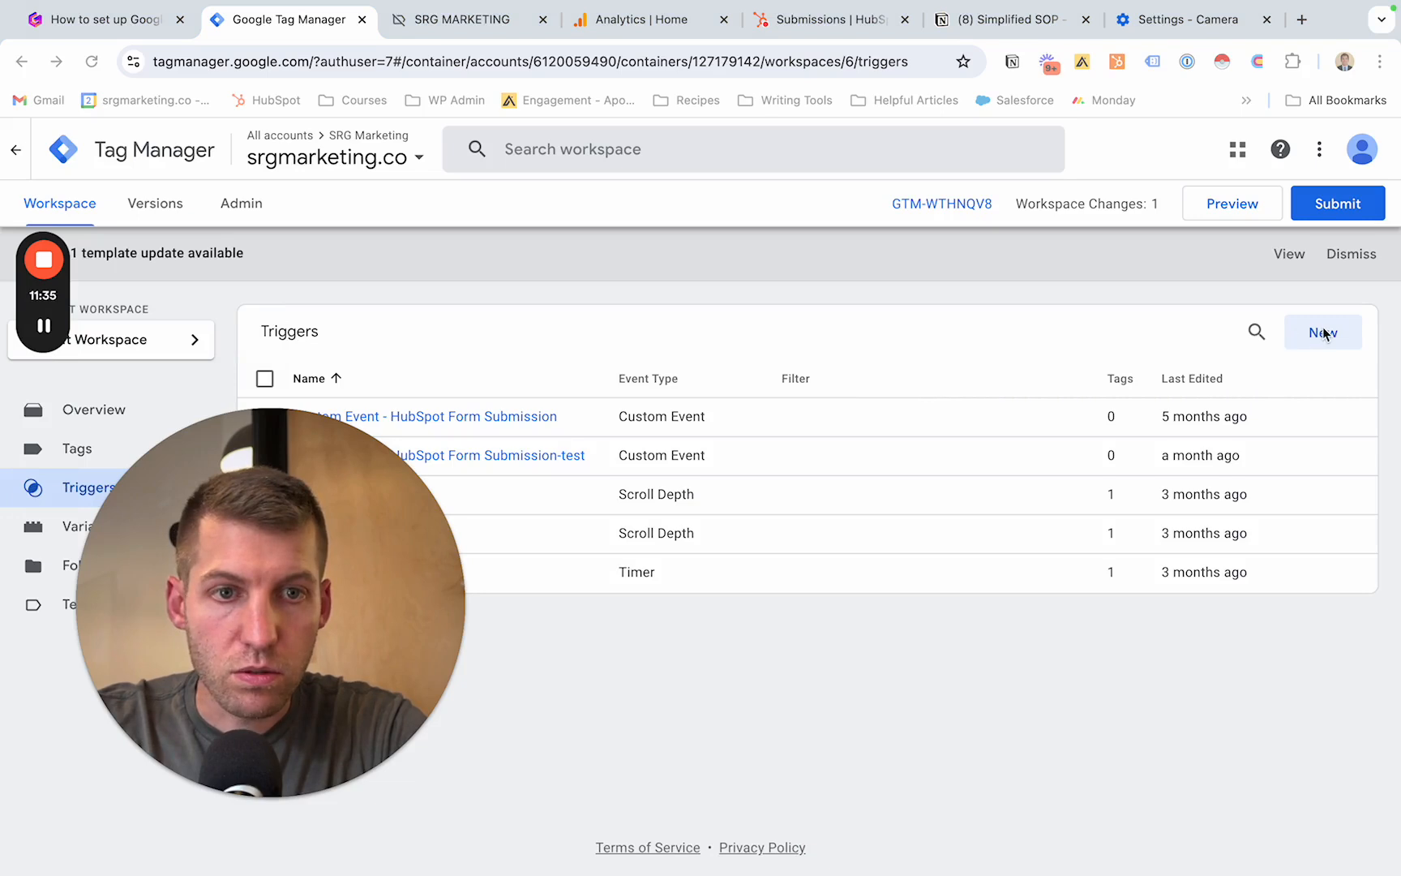
- Create a trigger named Custom Event - HubSpot Form Submission and set its type to Custom Event
click(1323, 332)
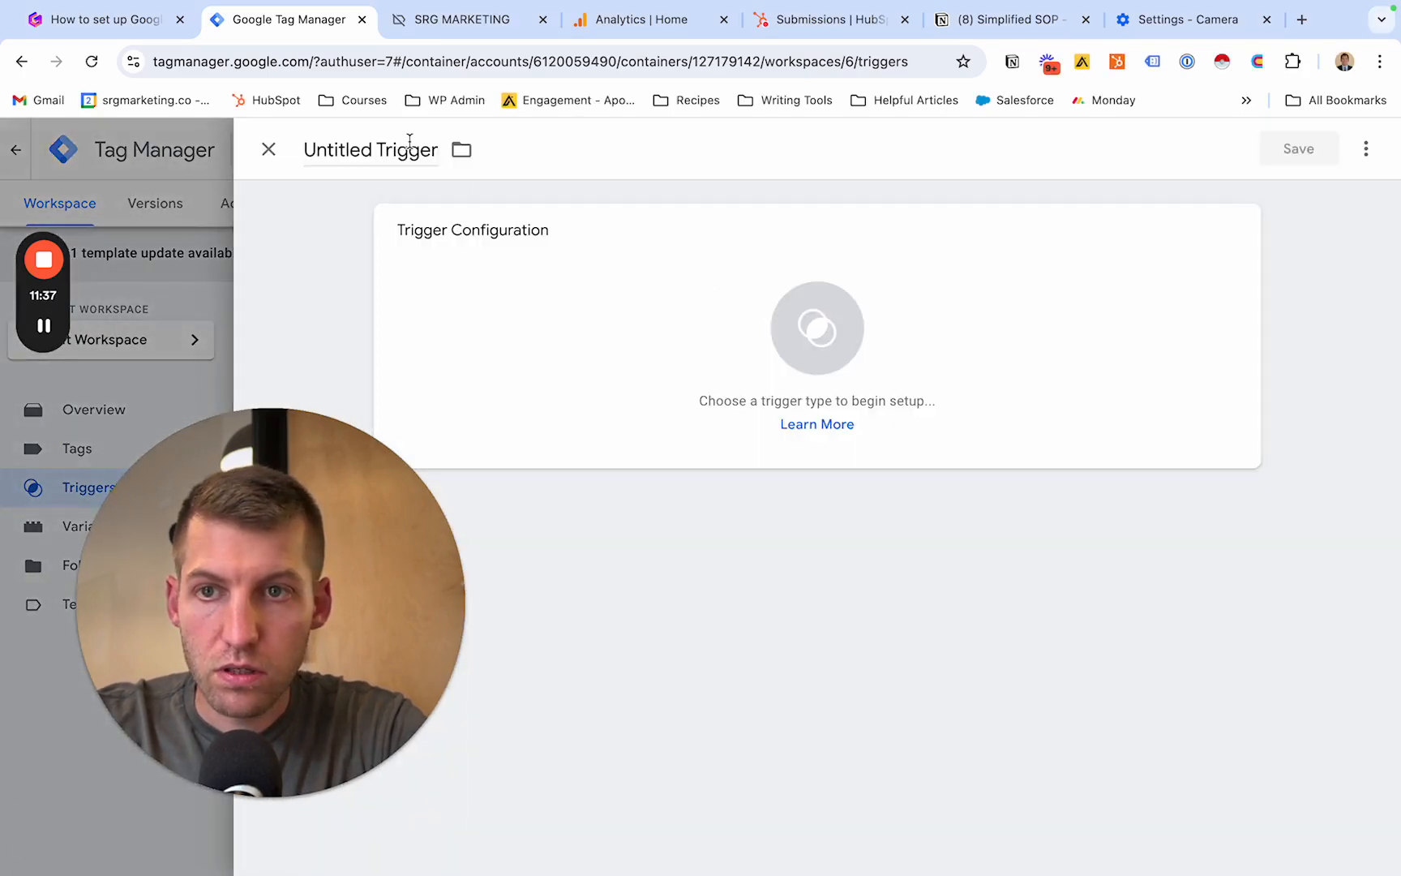
double_click(396, 146)
text(Custom Event - HubSpot Form Submission)
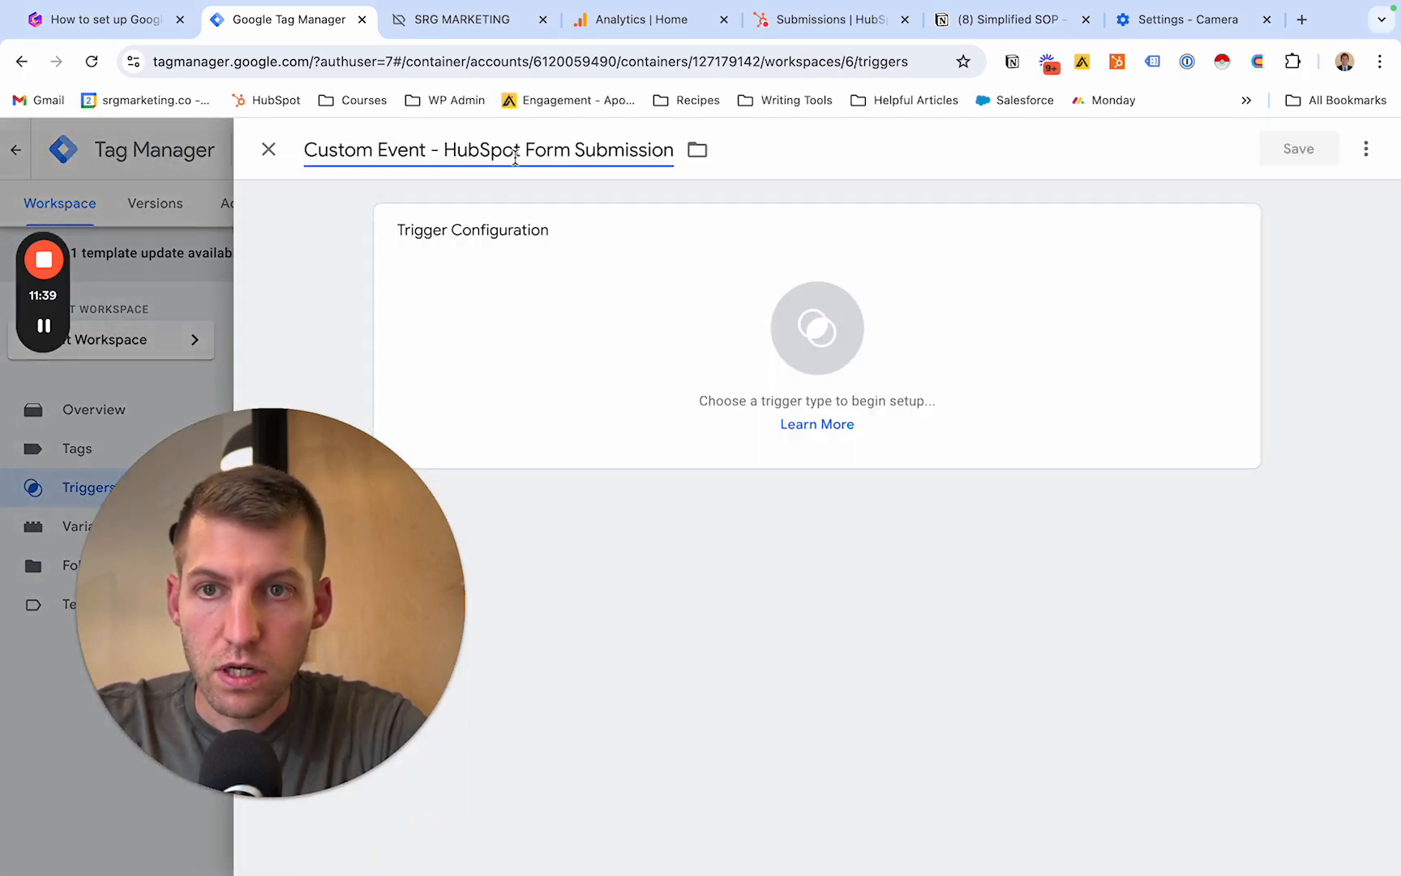
click(923, 314)
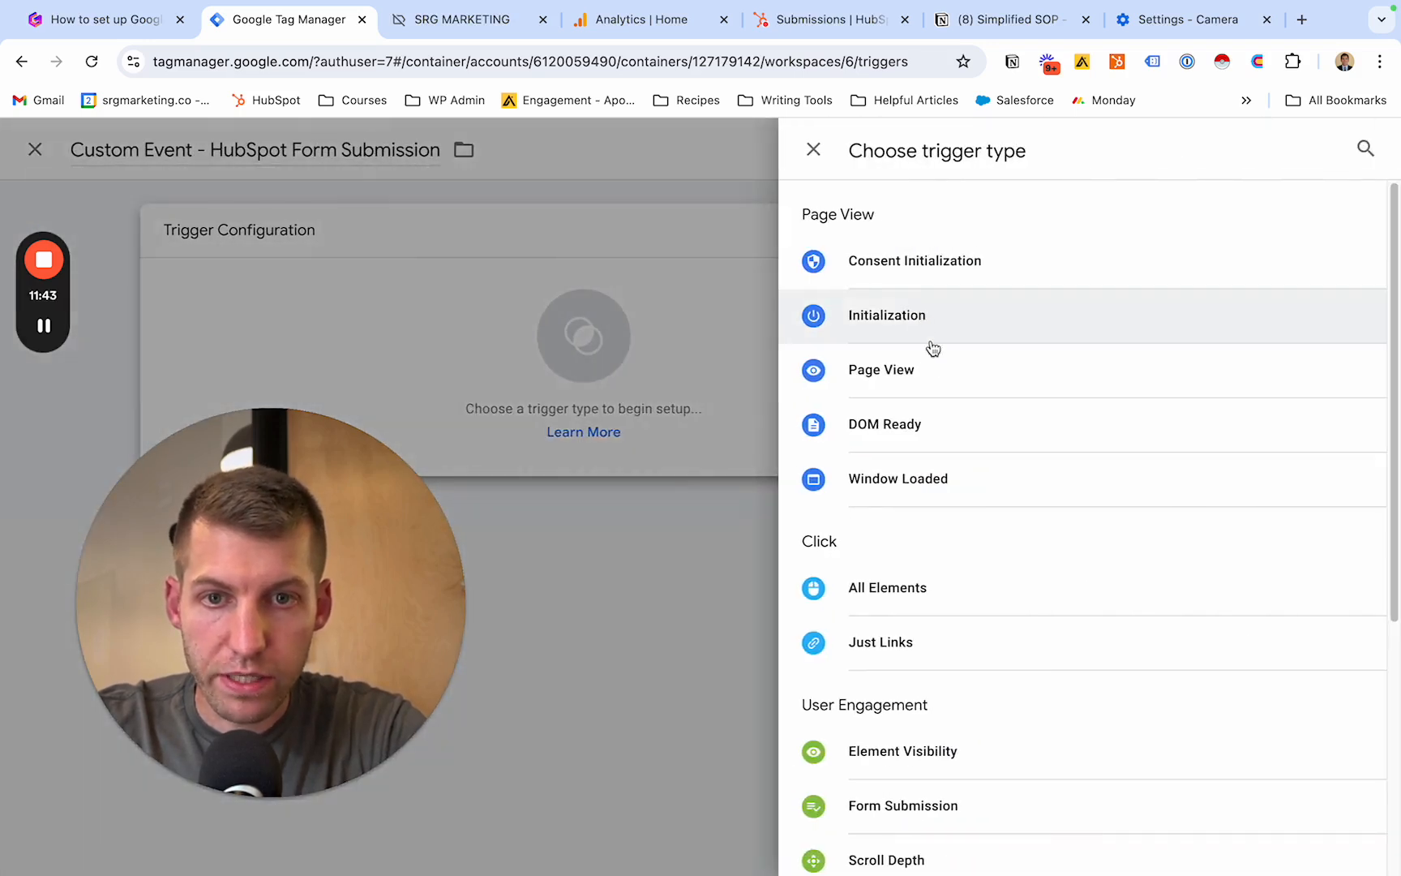
scroll(931, 347, down, 5)
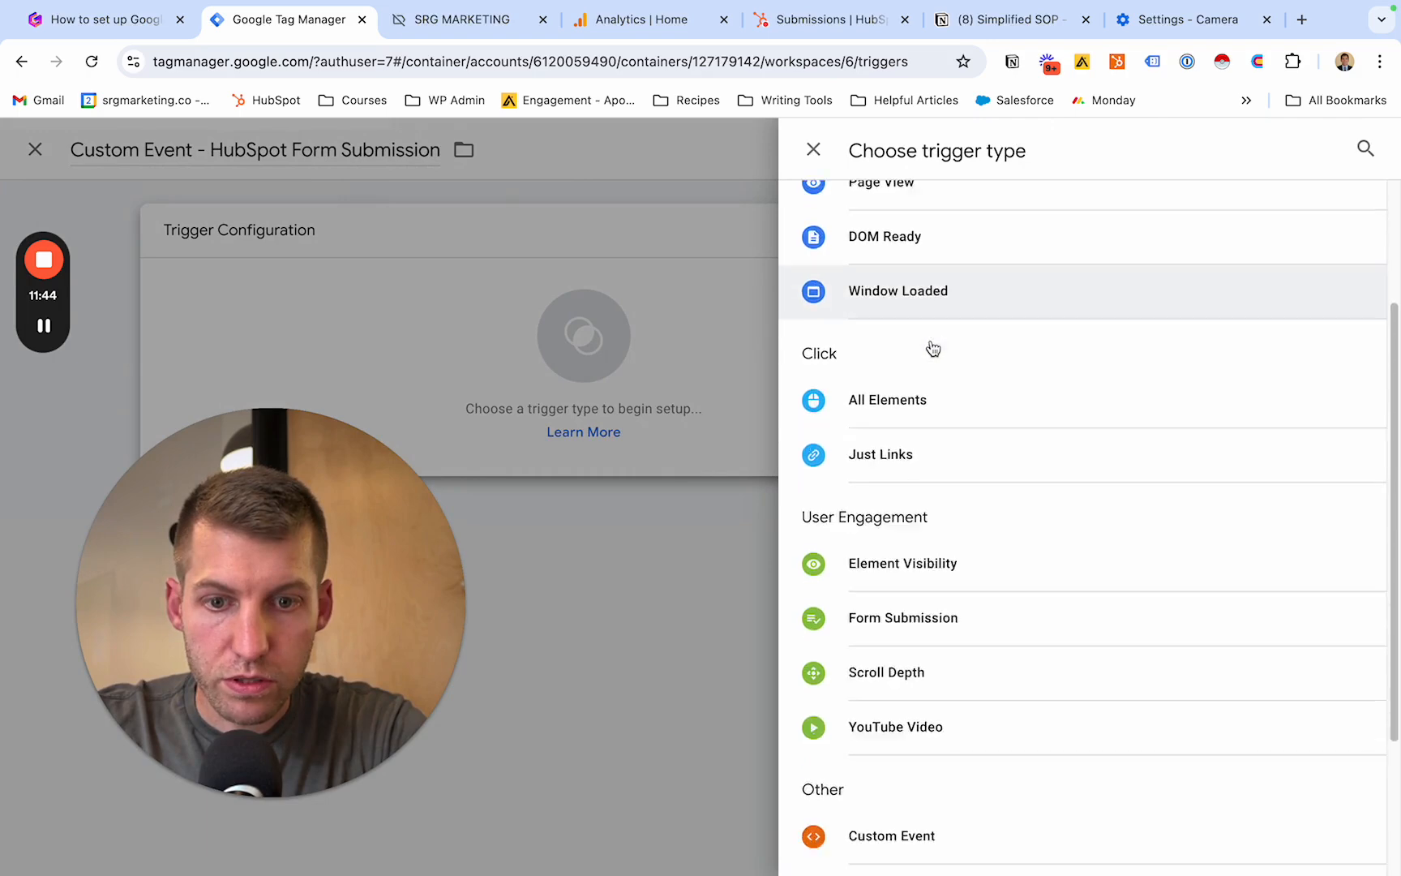
click(926, 629)
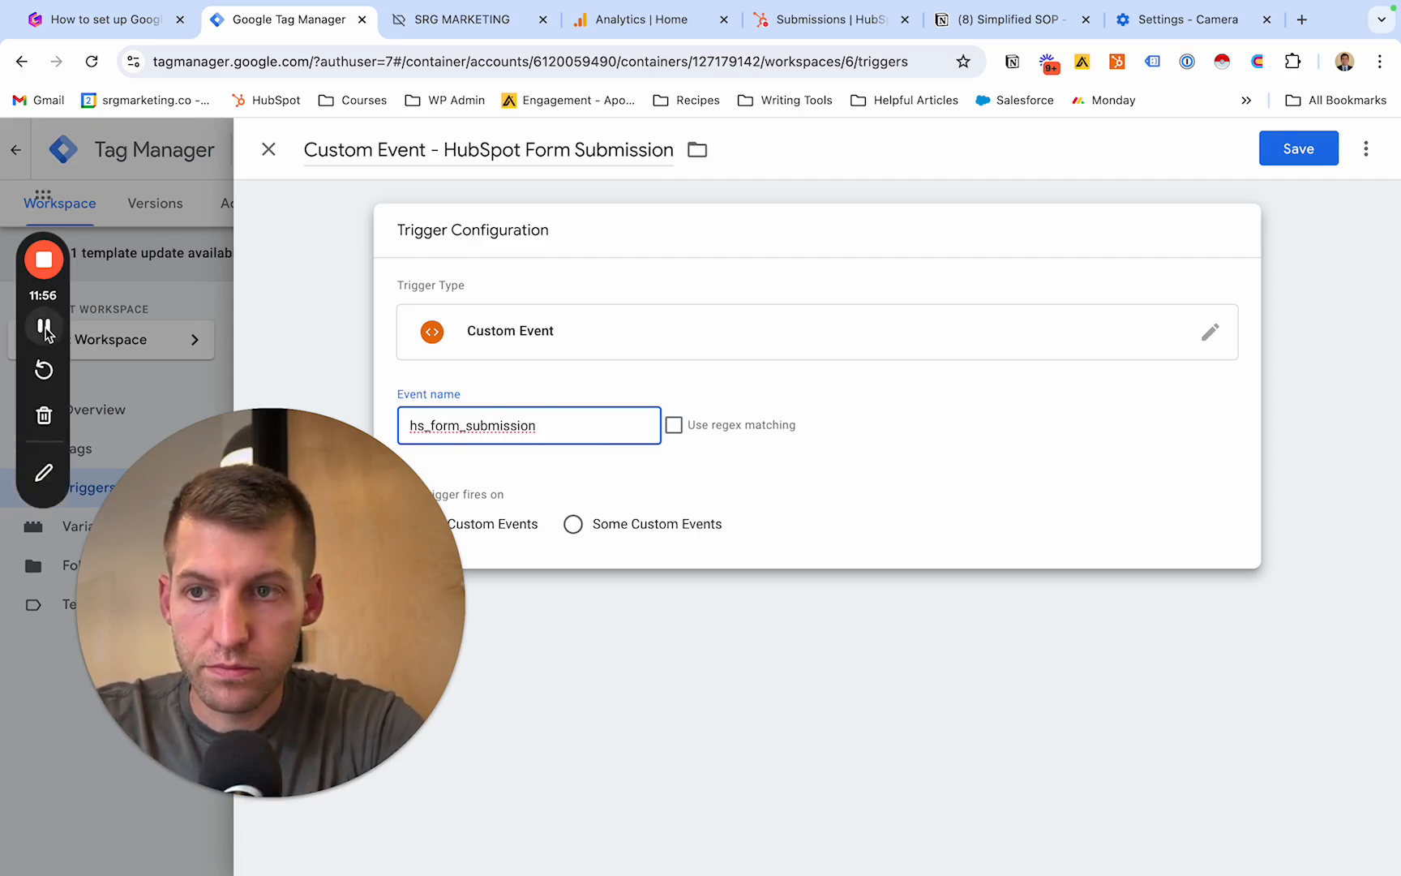
- Set the trigger's event name to hubspot-form-success, try to save it and close the trigger editor
click(46, 330)
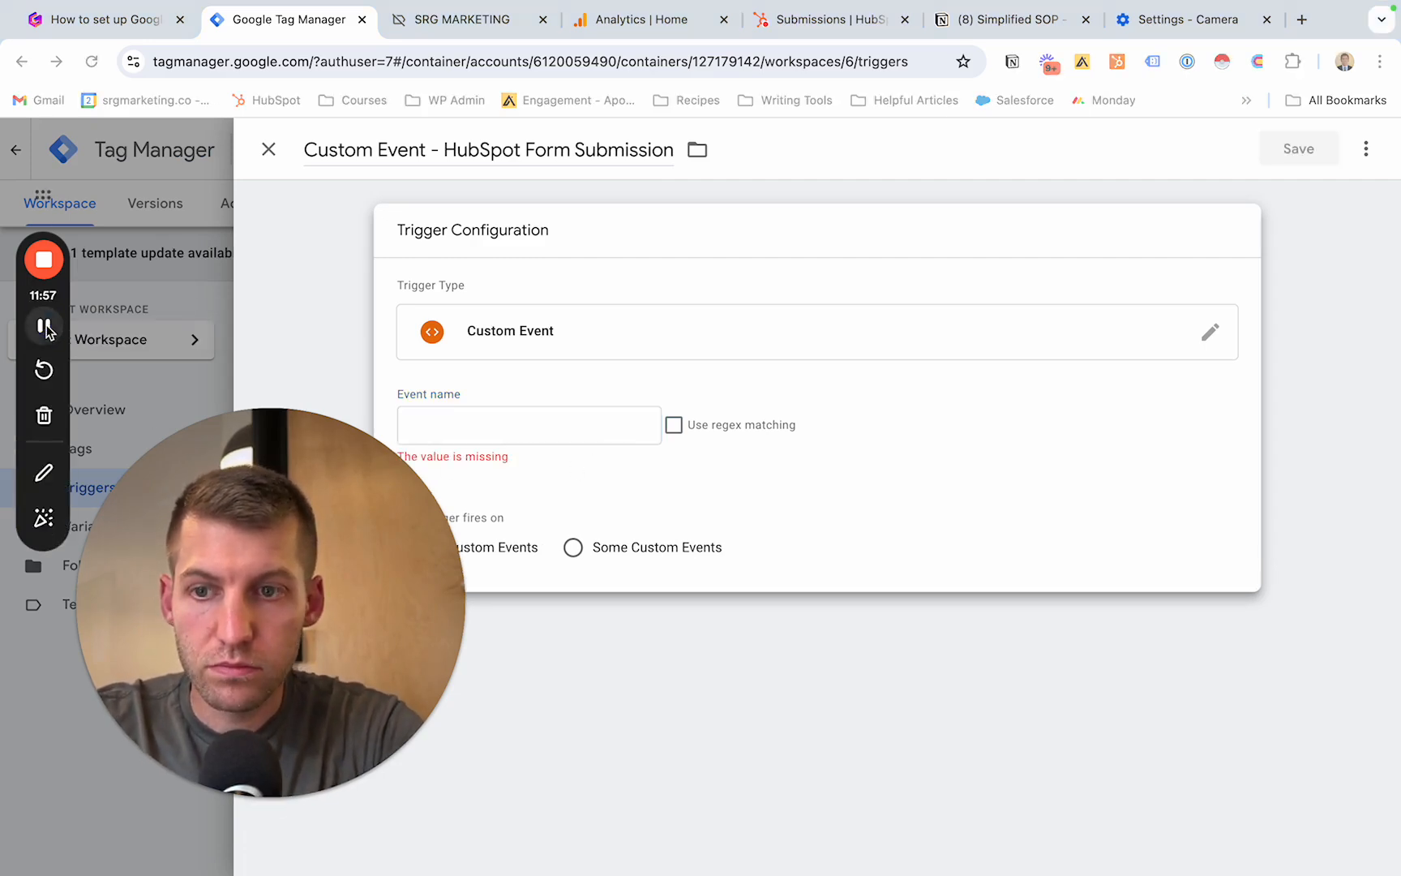
click(494, 429)
text(hubspot-form-success)
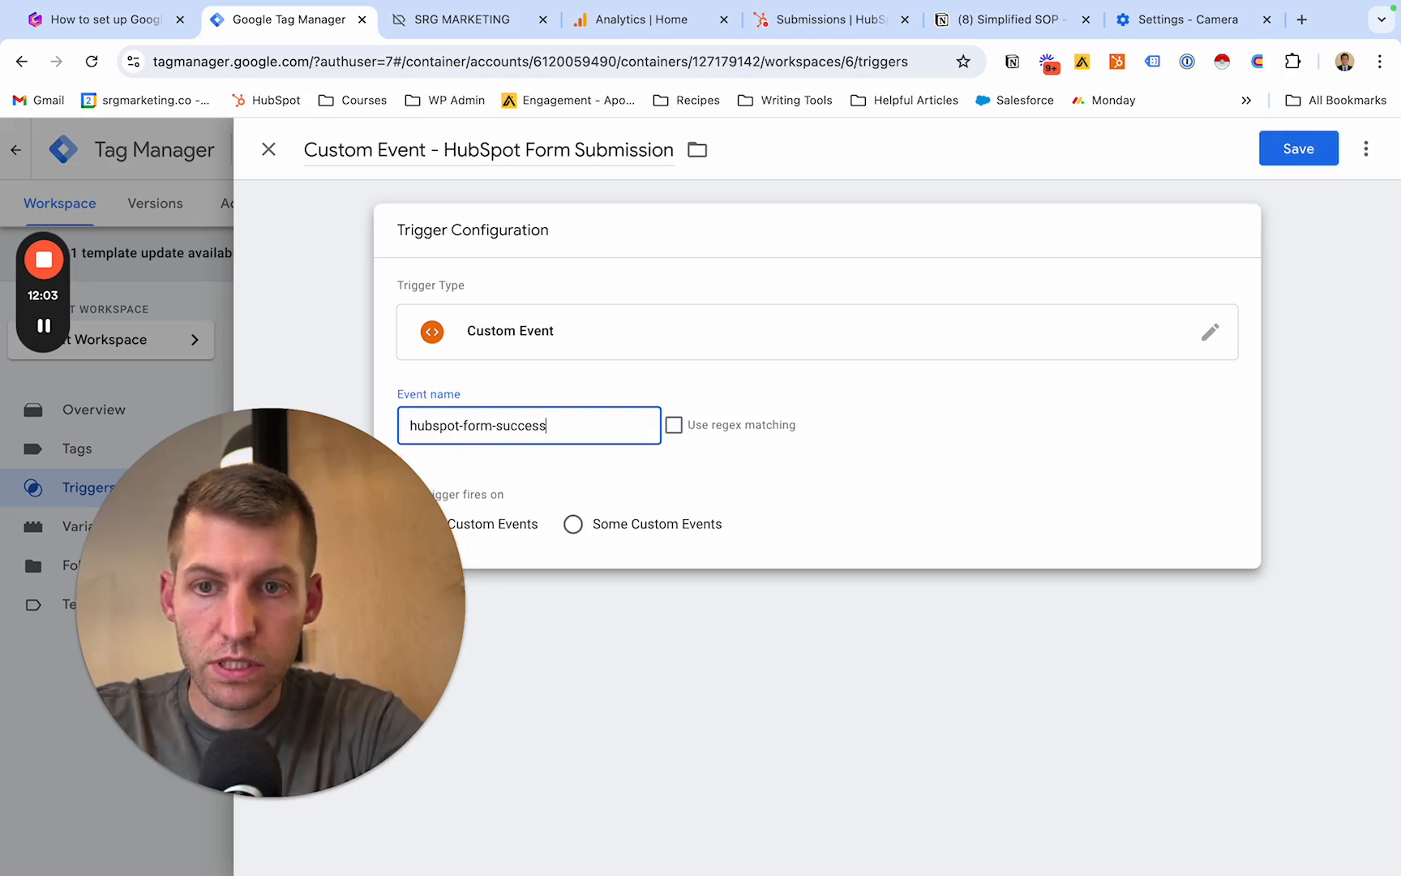
click(1026, 608)
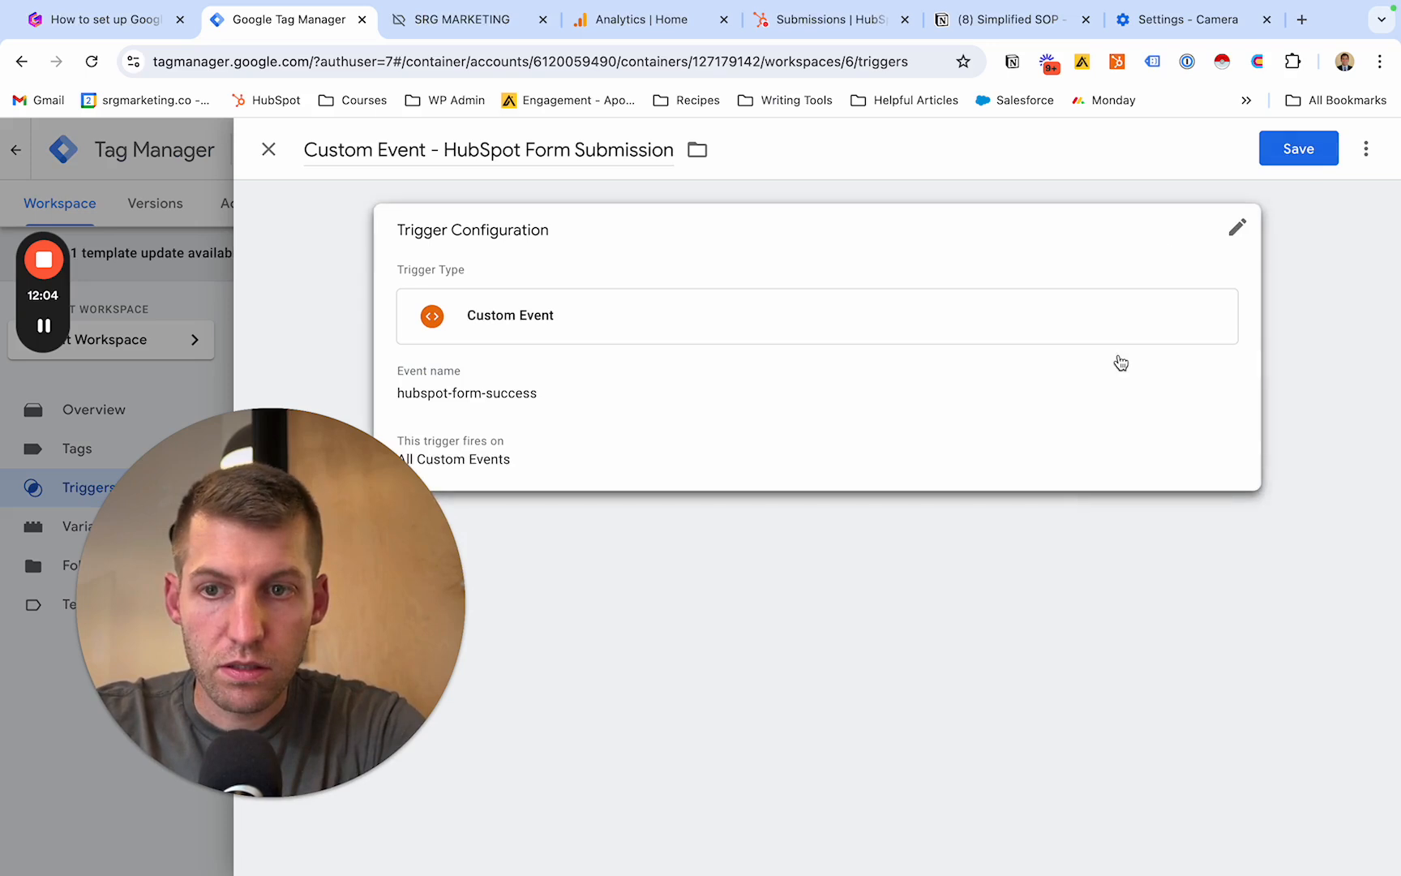
click(1297, 156)
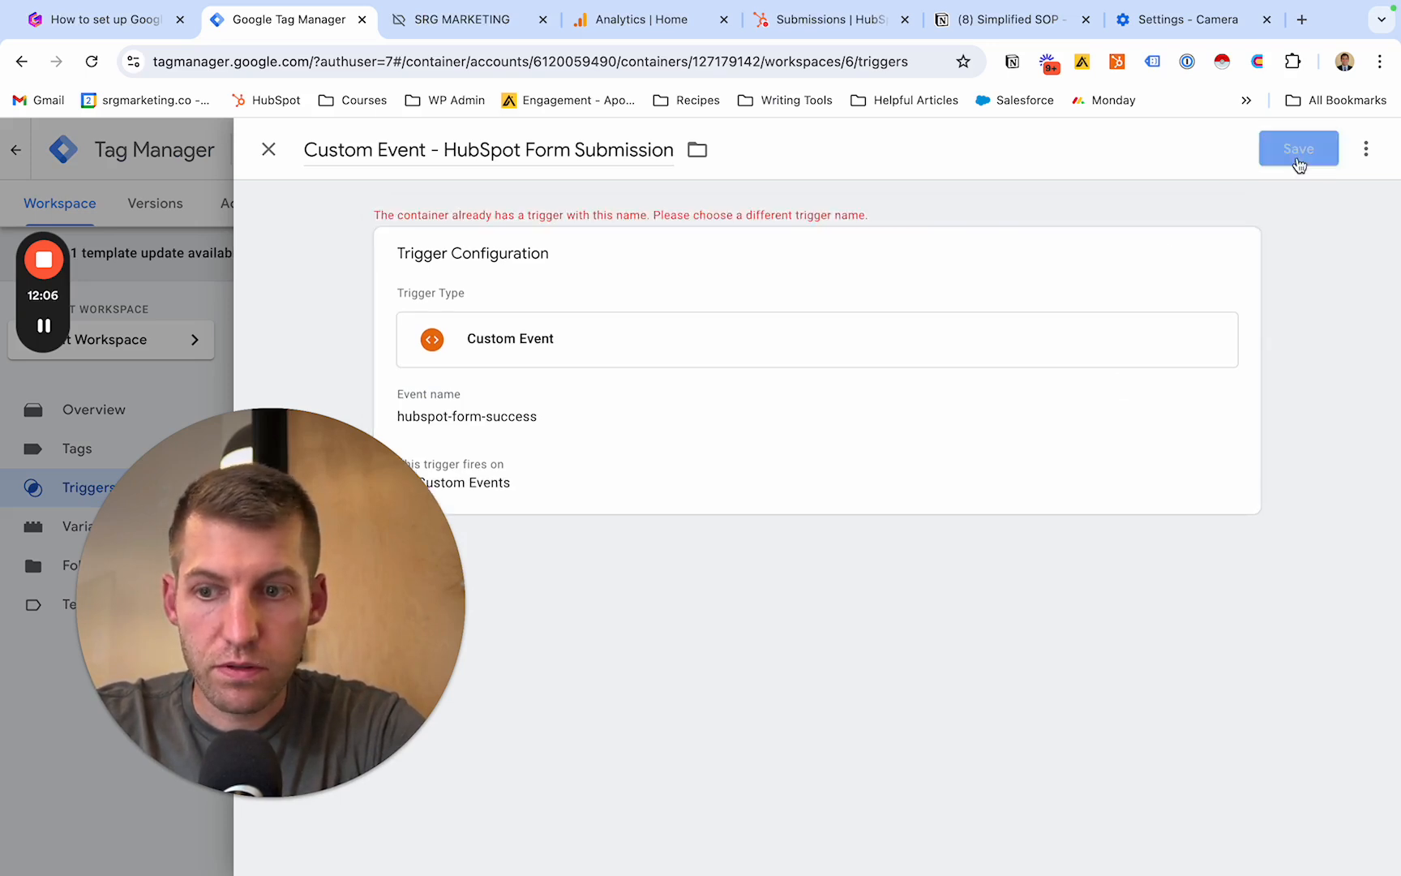
click(264, 152)
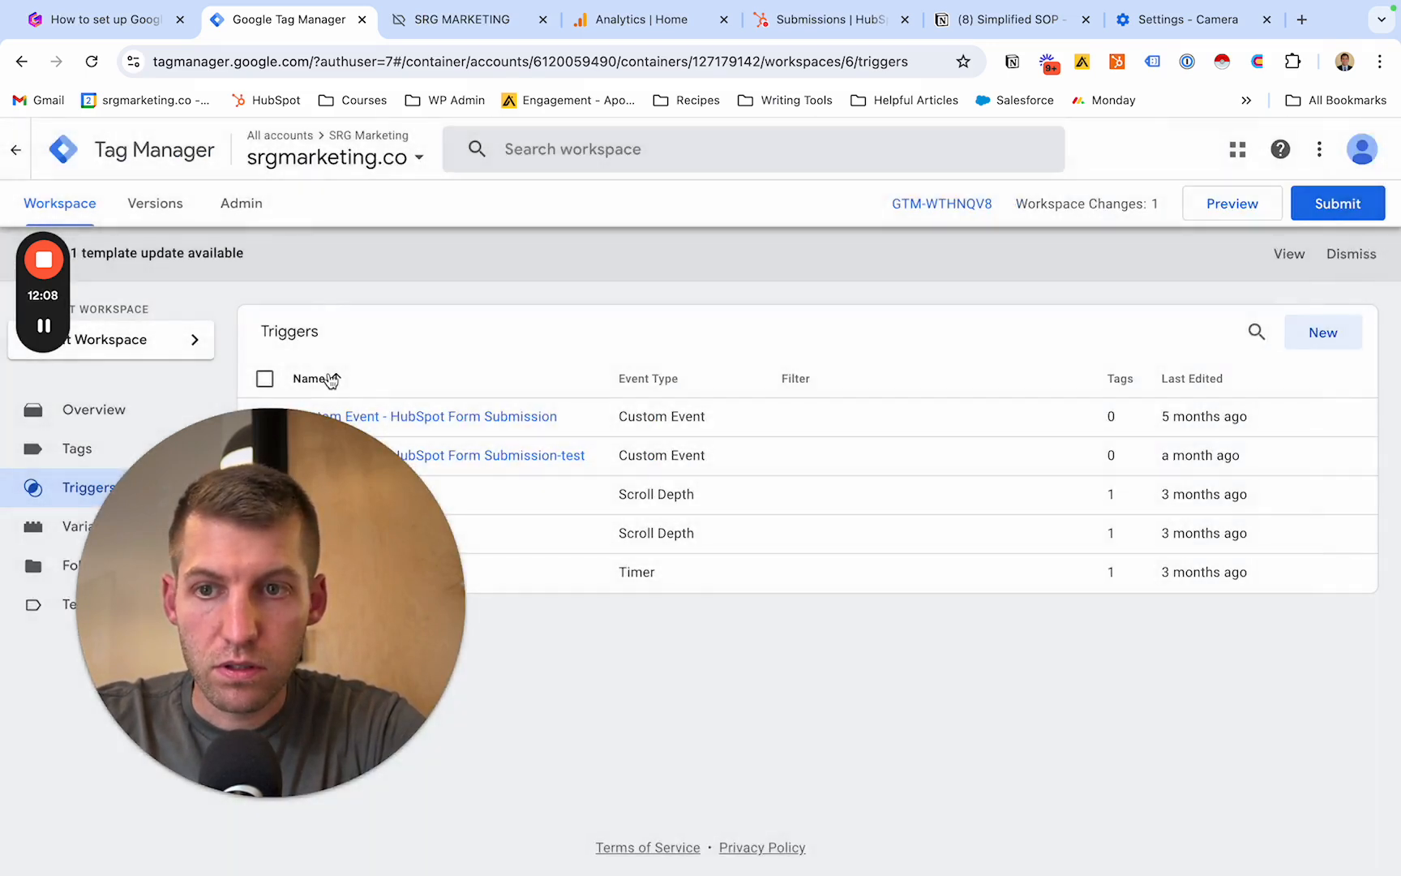
- Create a new tag in the workspace and name it HS Form Submssion - GA4
drag(226, 513, 1047, 575)
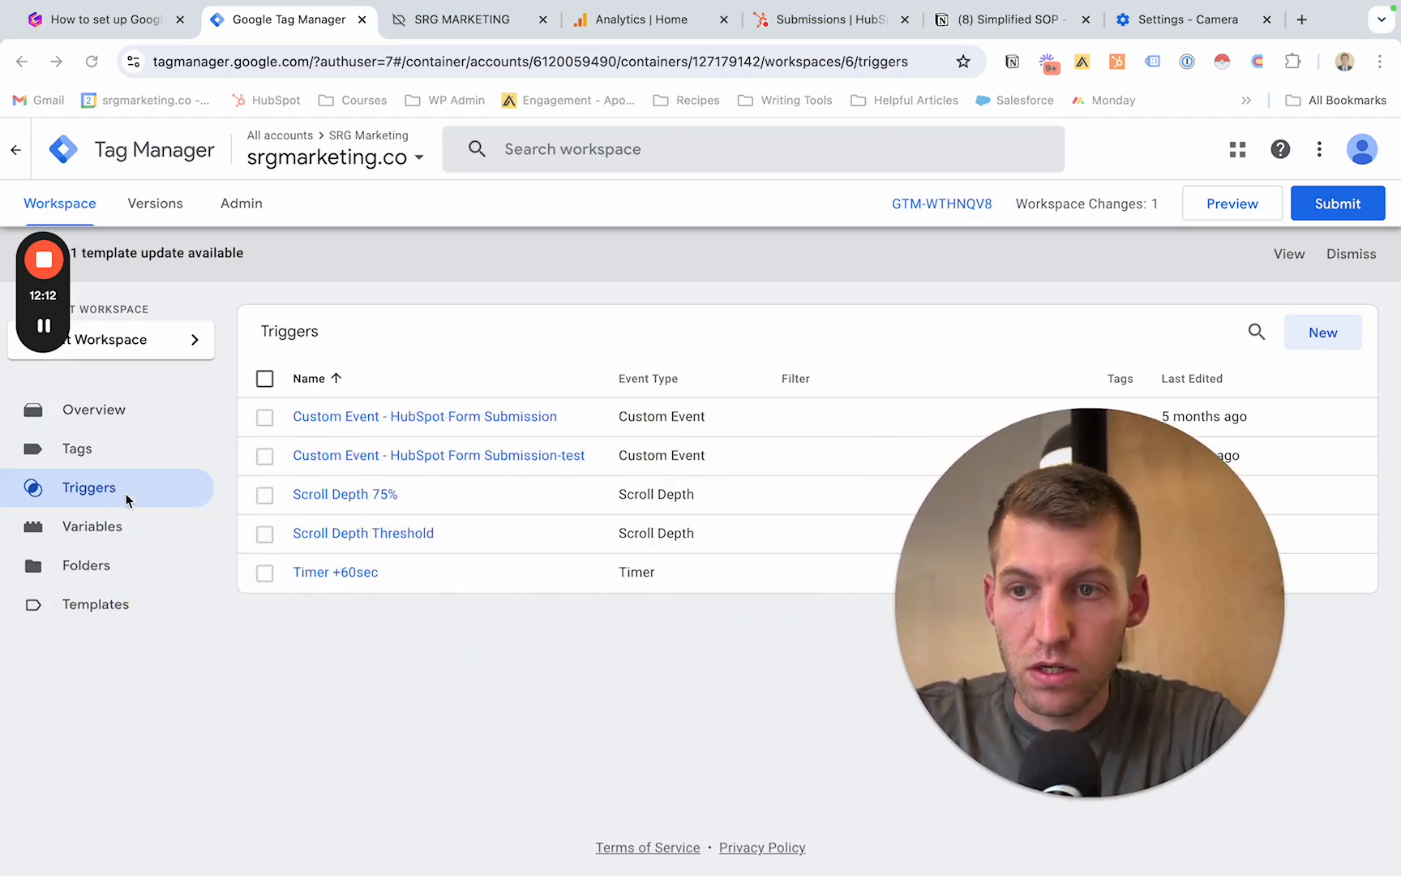
click(108, 458)
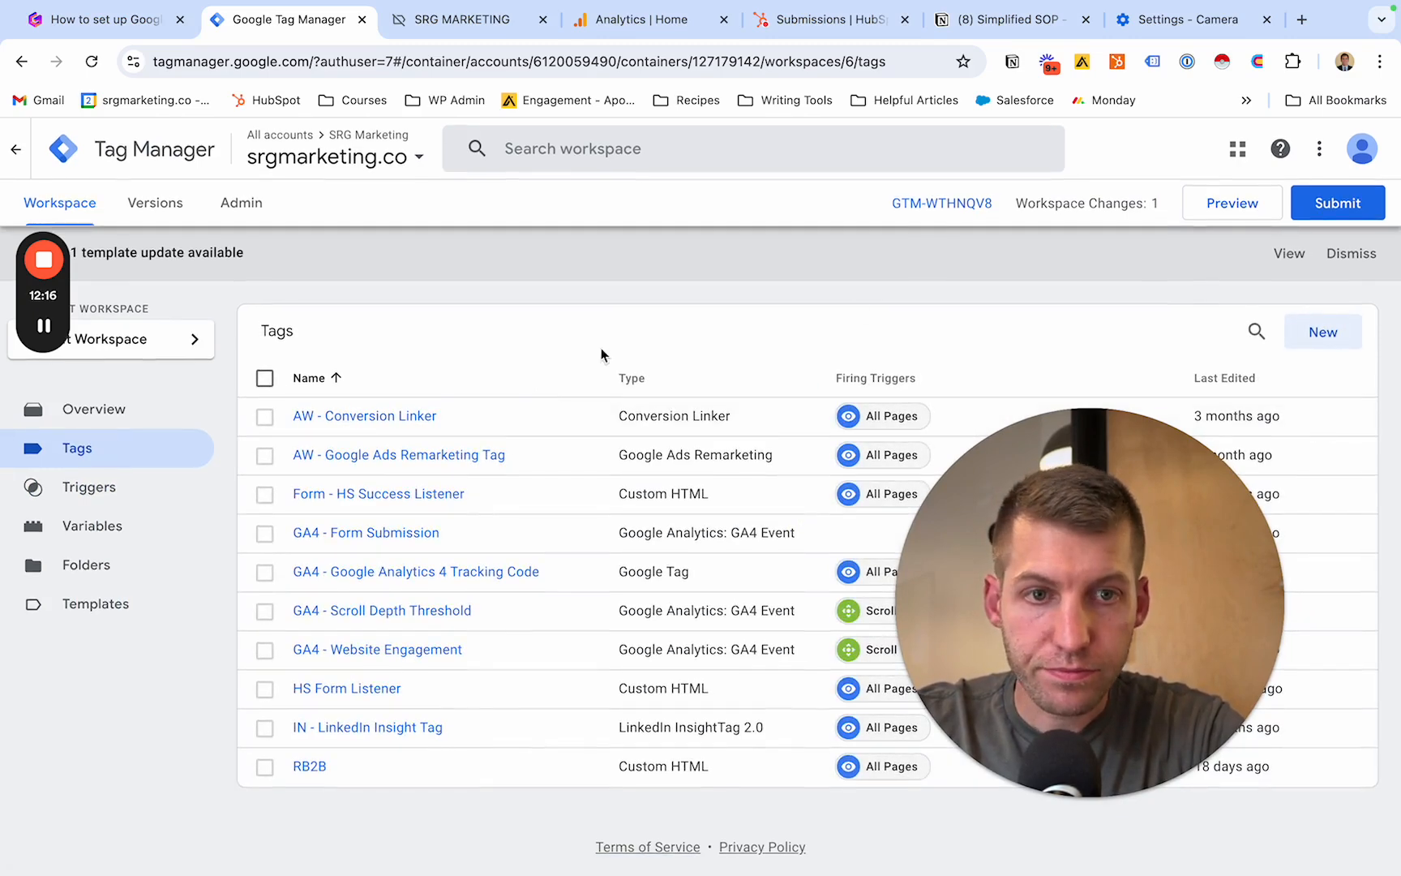
click(1327, 337)
drag(1117, 466, 43, 420)
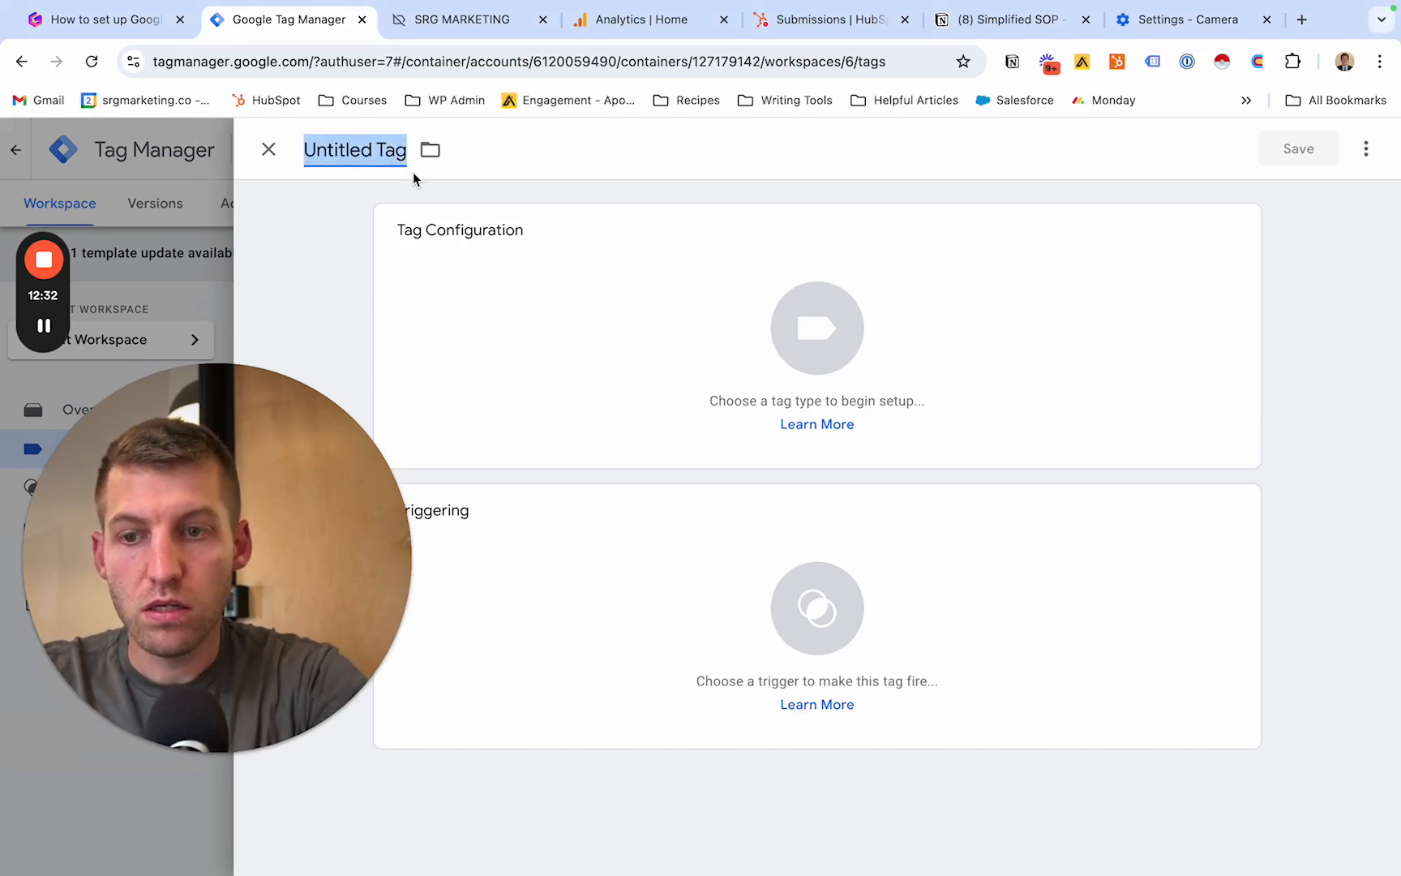
text(HS Form Submssion - GA4)
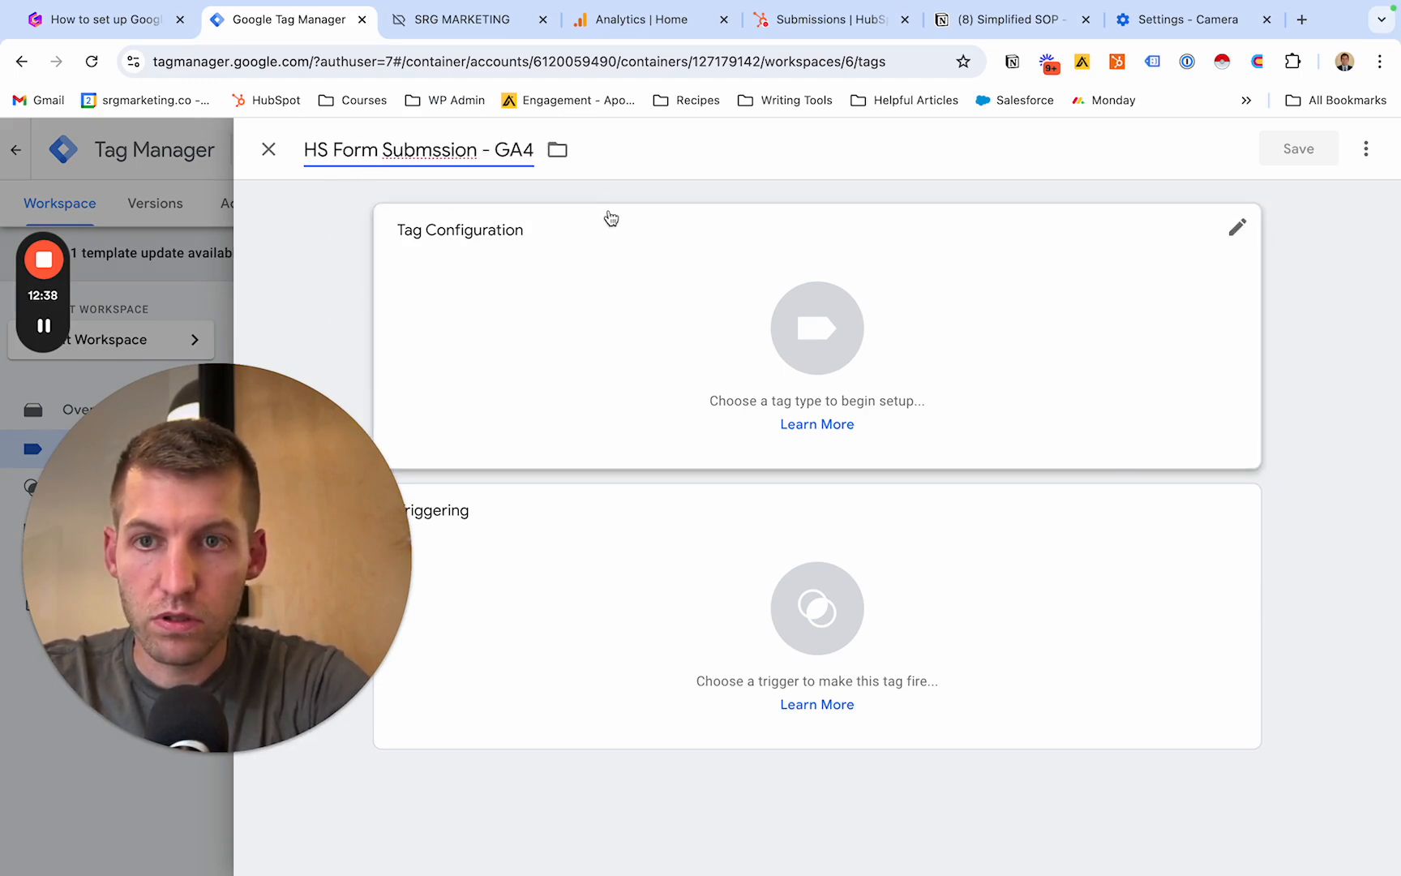
click(659, 193)
- Set the tag's type to Google Analytics: GA4 Event
click(721, 348)
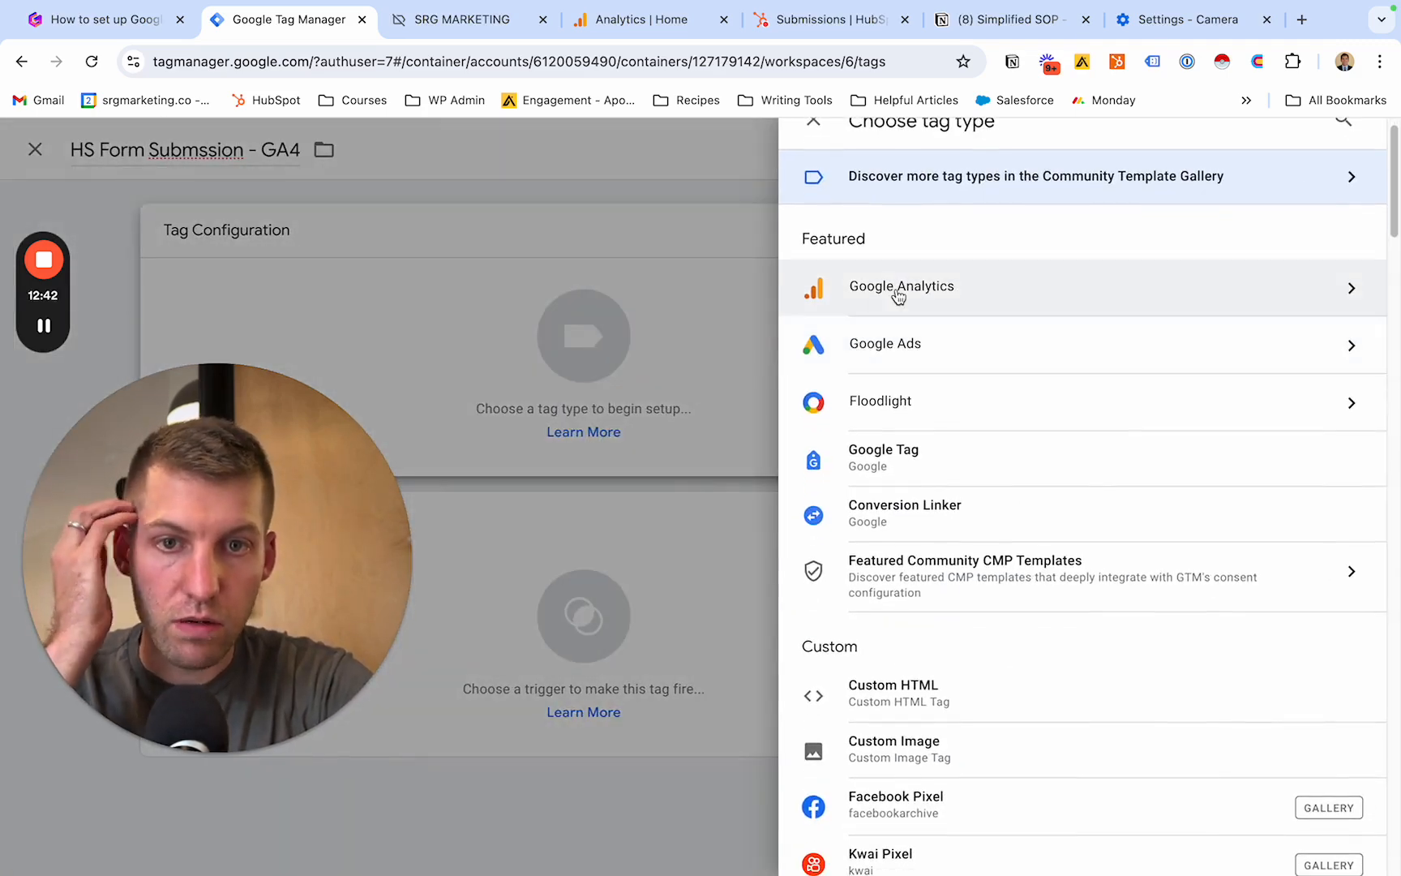
click(898, 294)
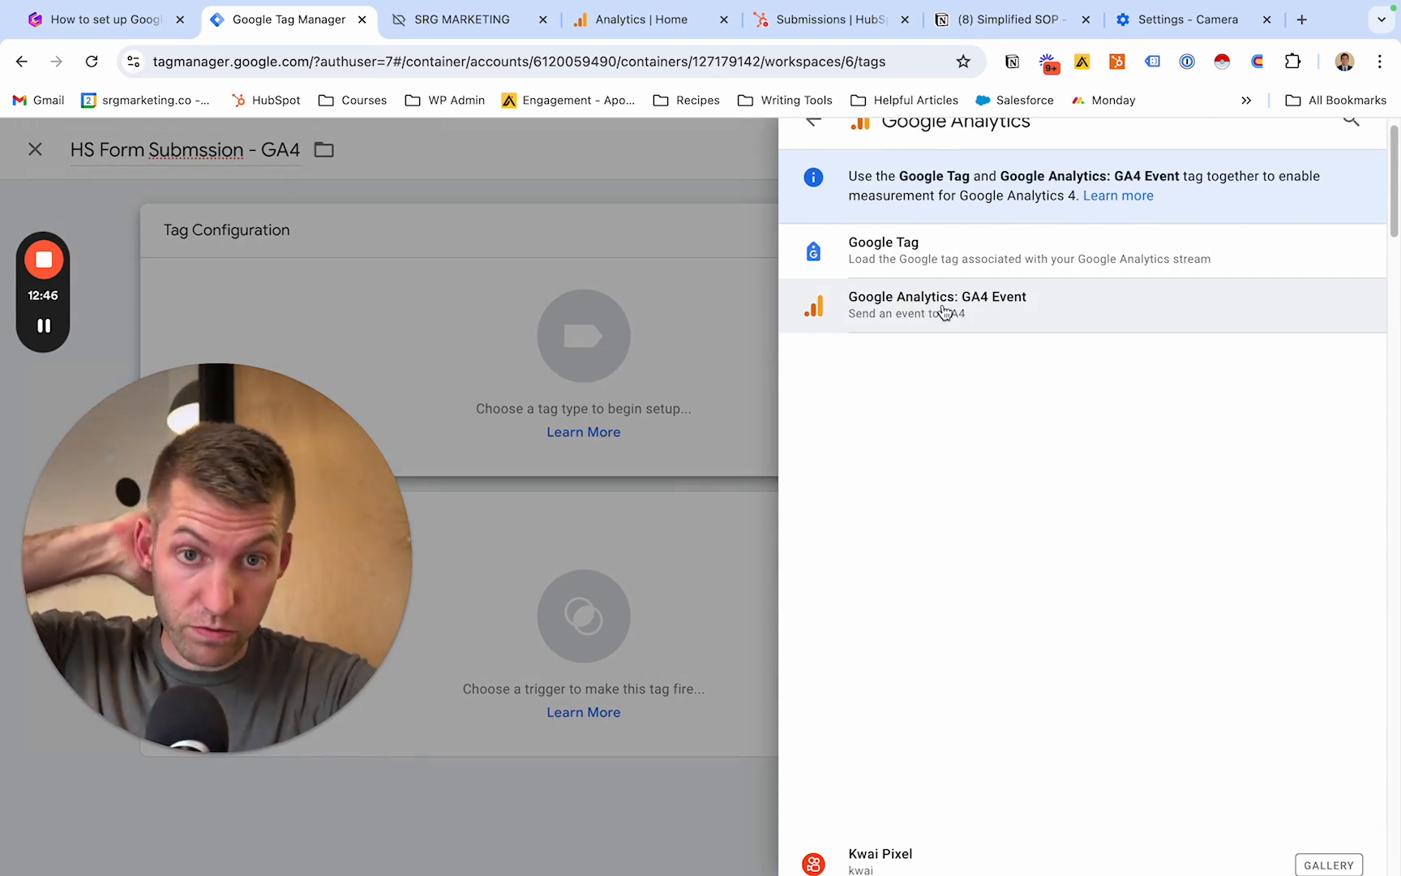
click(944, 307)
scroll(864, 321, down, 1)
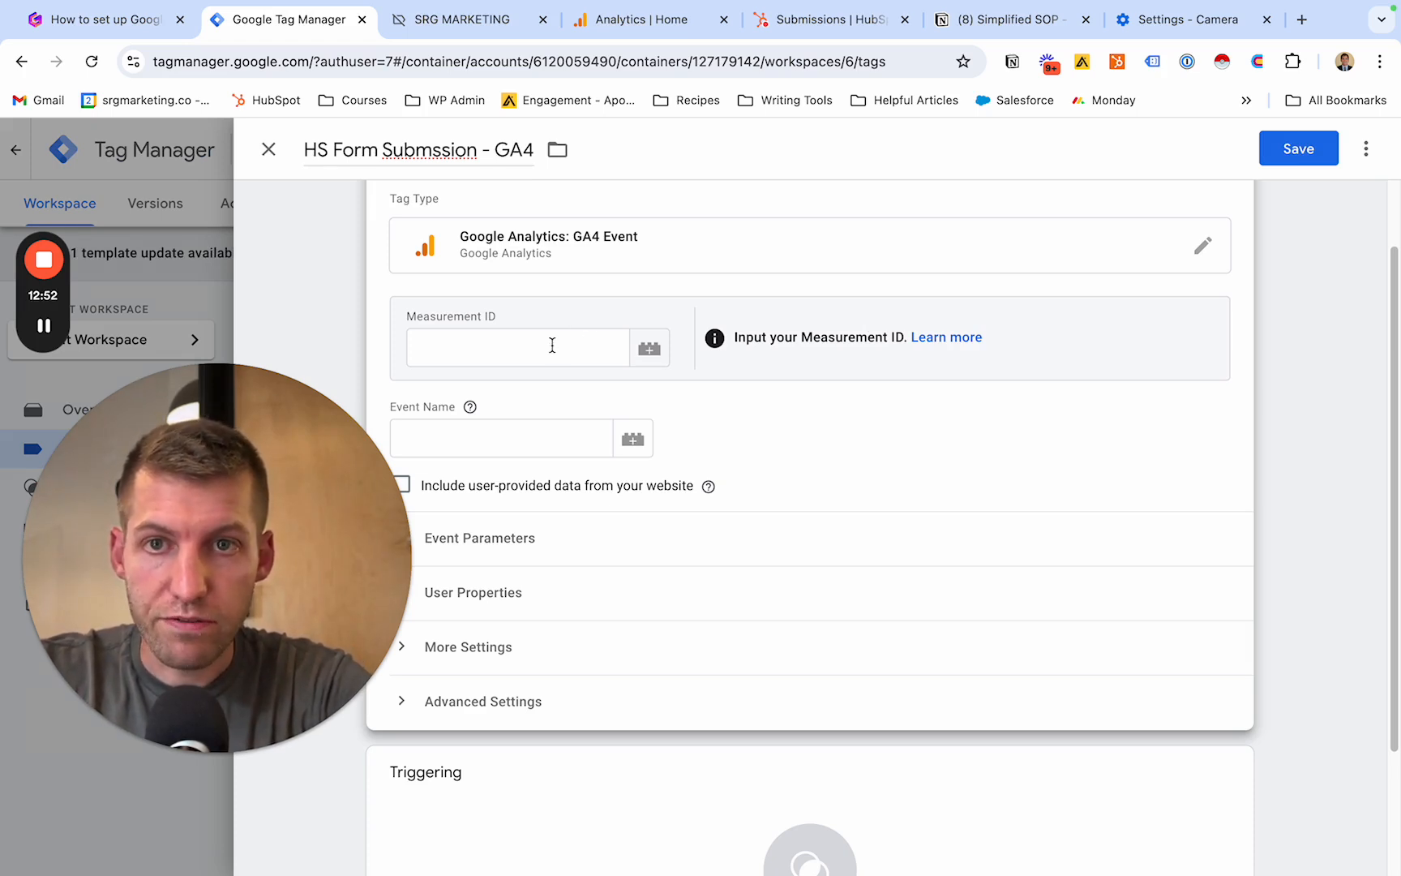
- Switch to Google Analytics and open the data streams in the SRG Website property settings
click(618, 28)
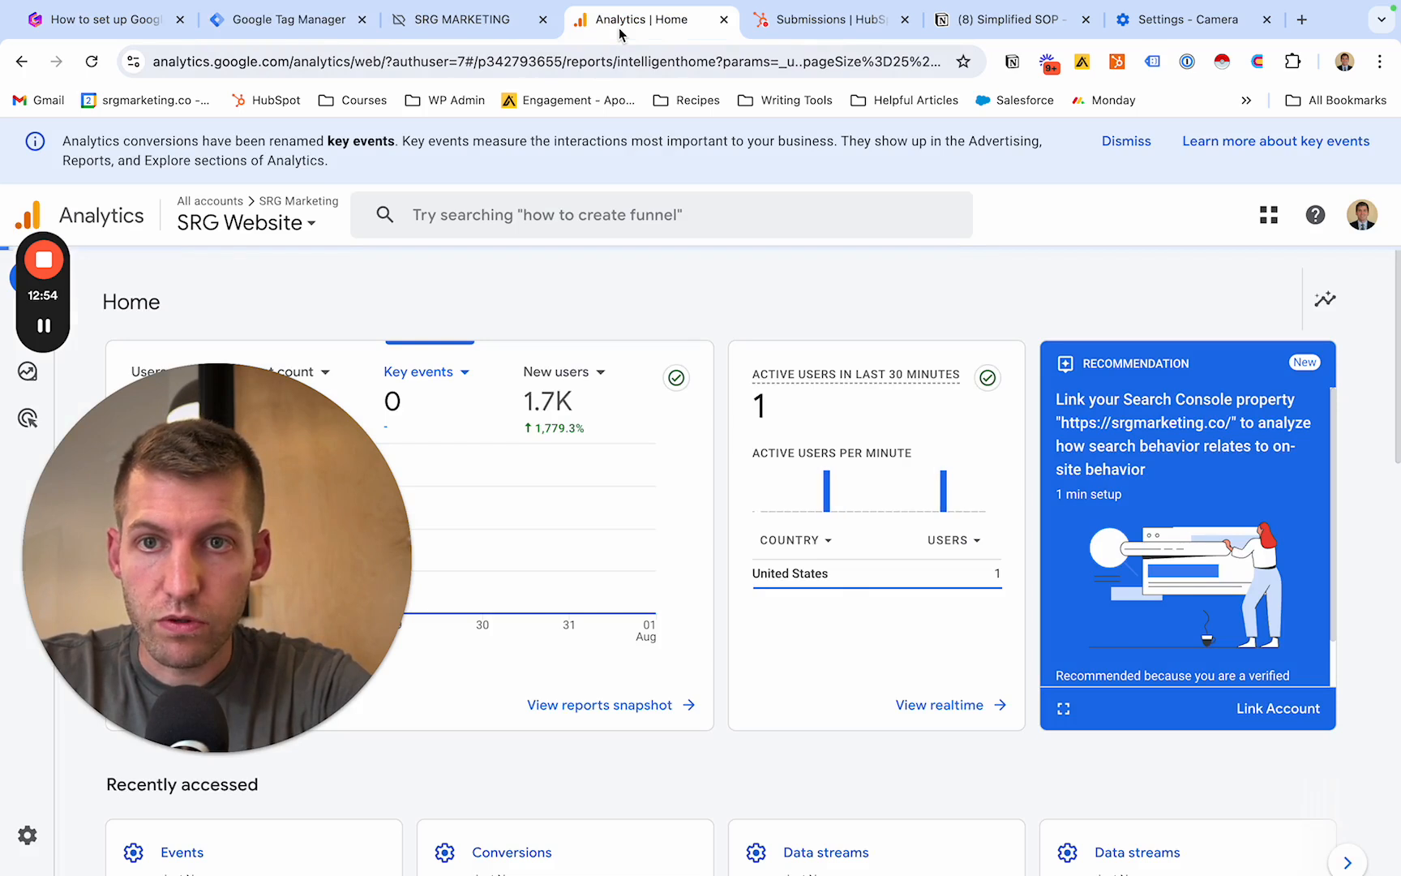
drag(207, 454, 1243, 204)
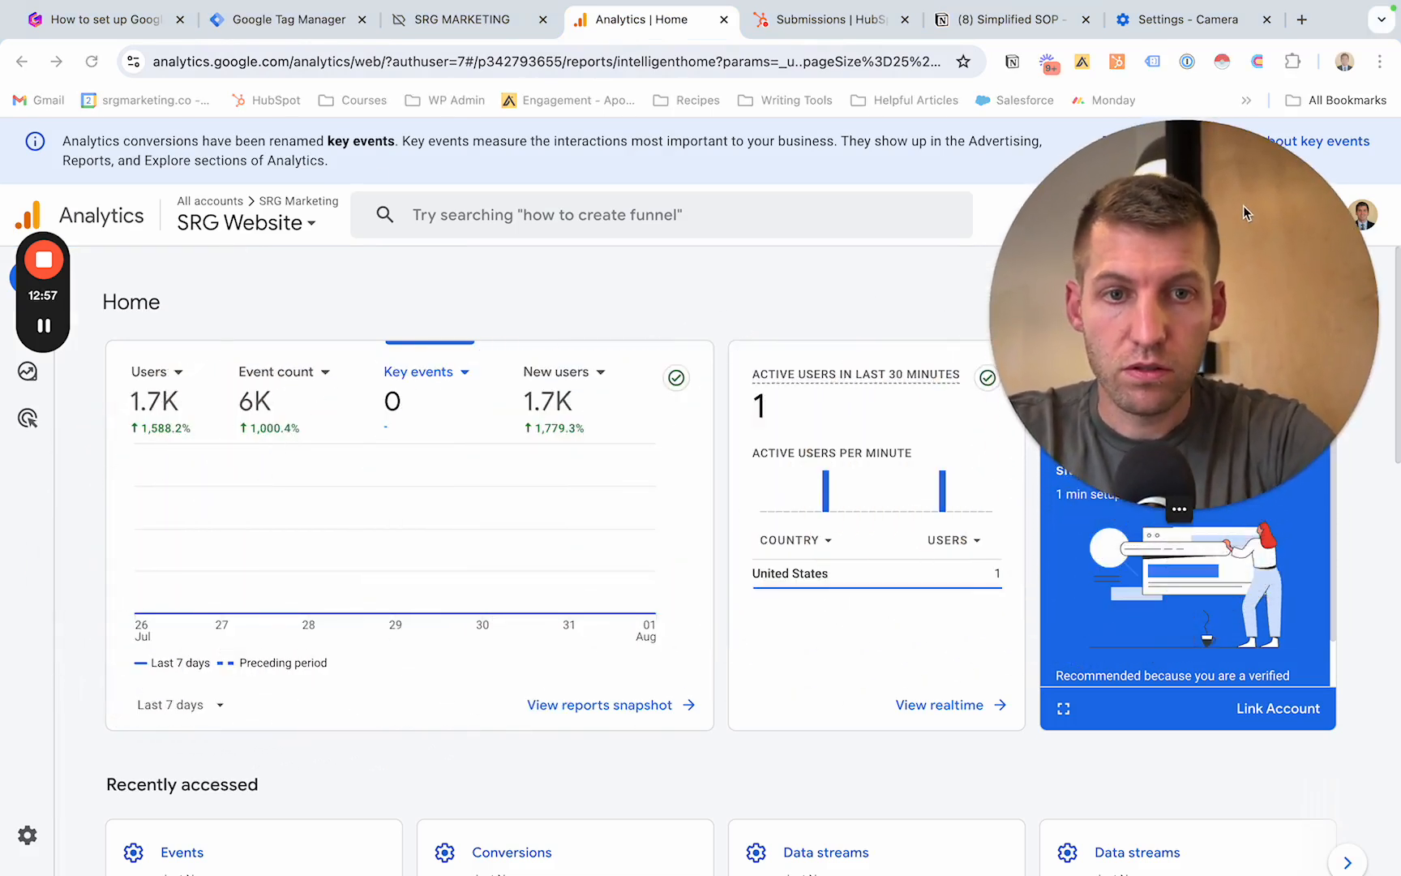
click(35, 842)
click(36, 838)
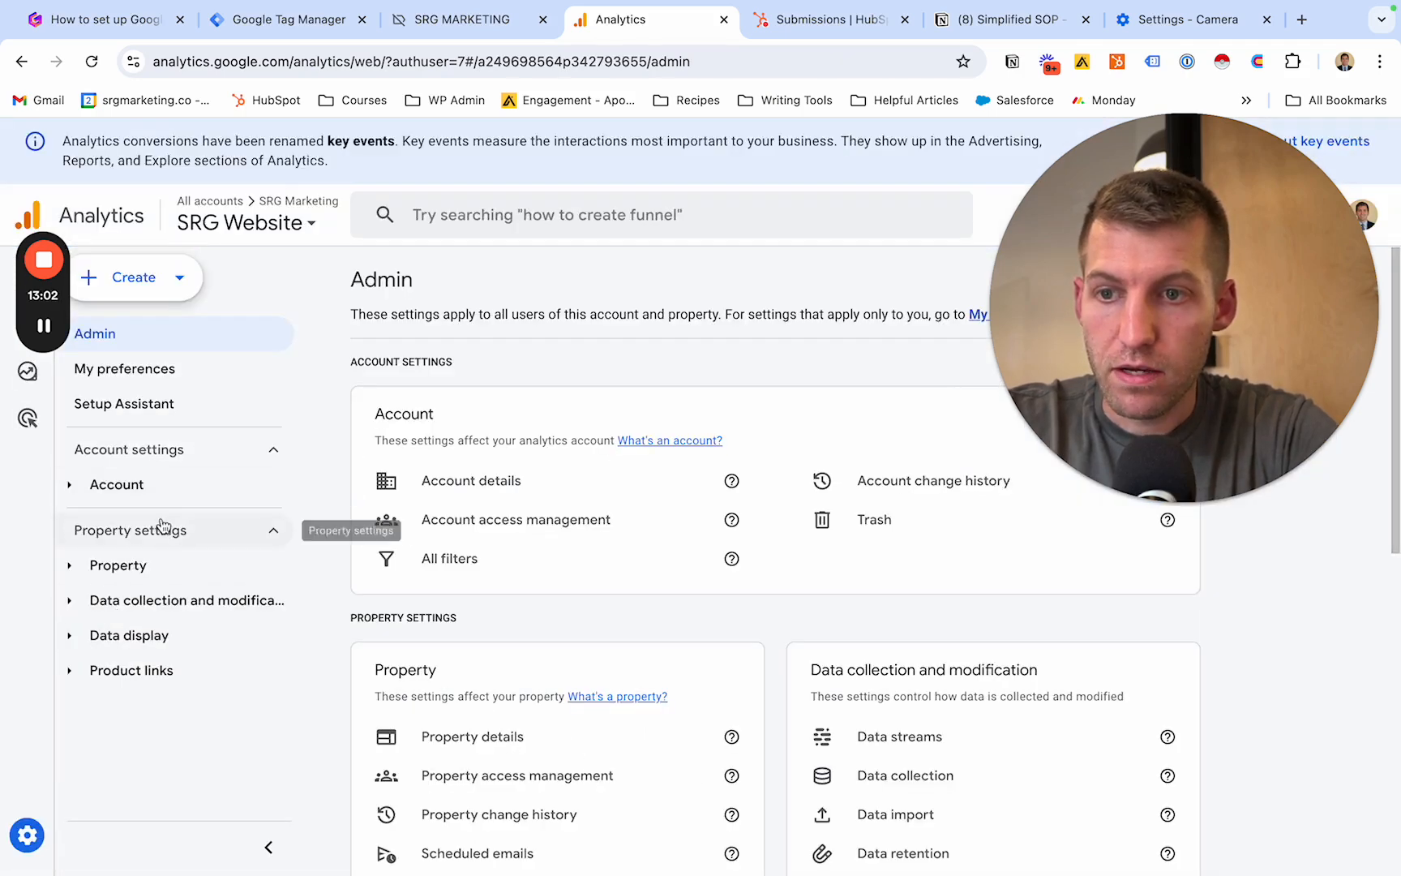
click(121, 600)
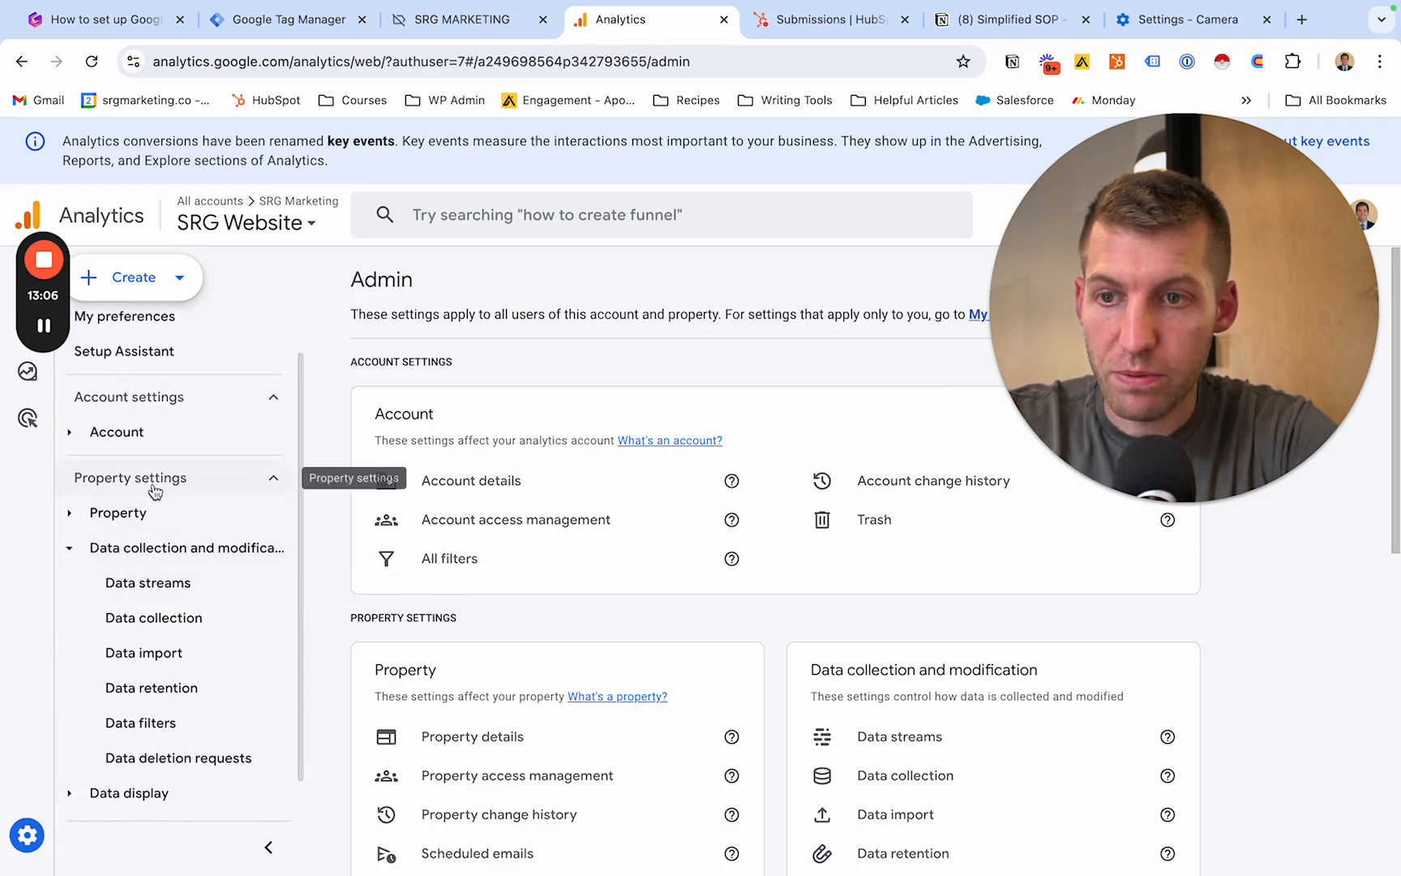
click(146, 586)
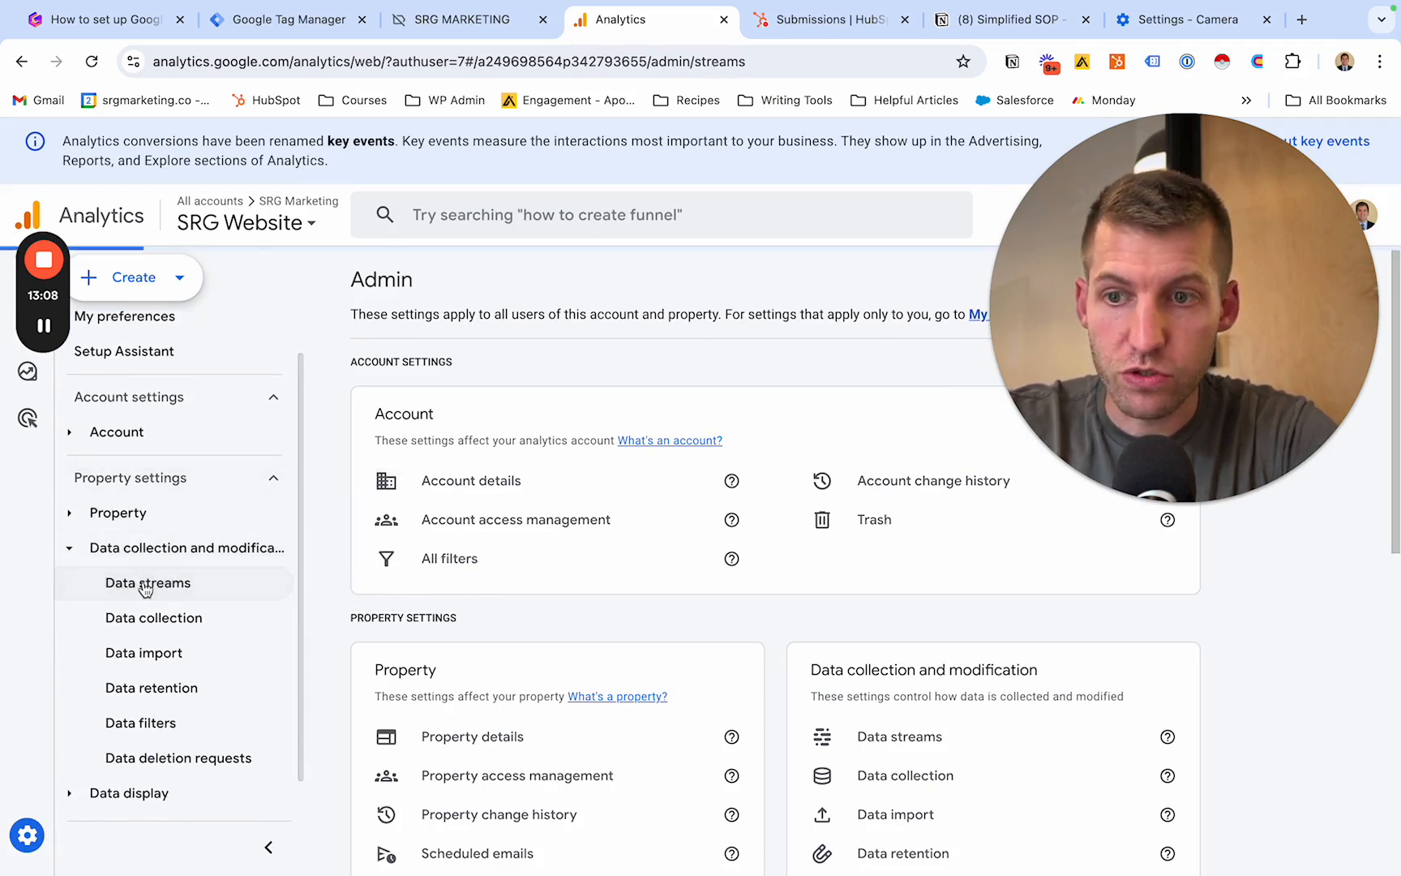
drag(1138, 318, 794, 666)
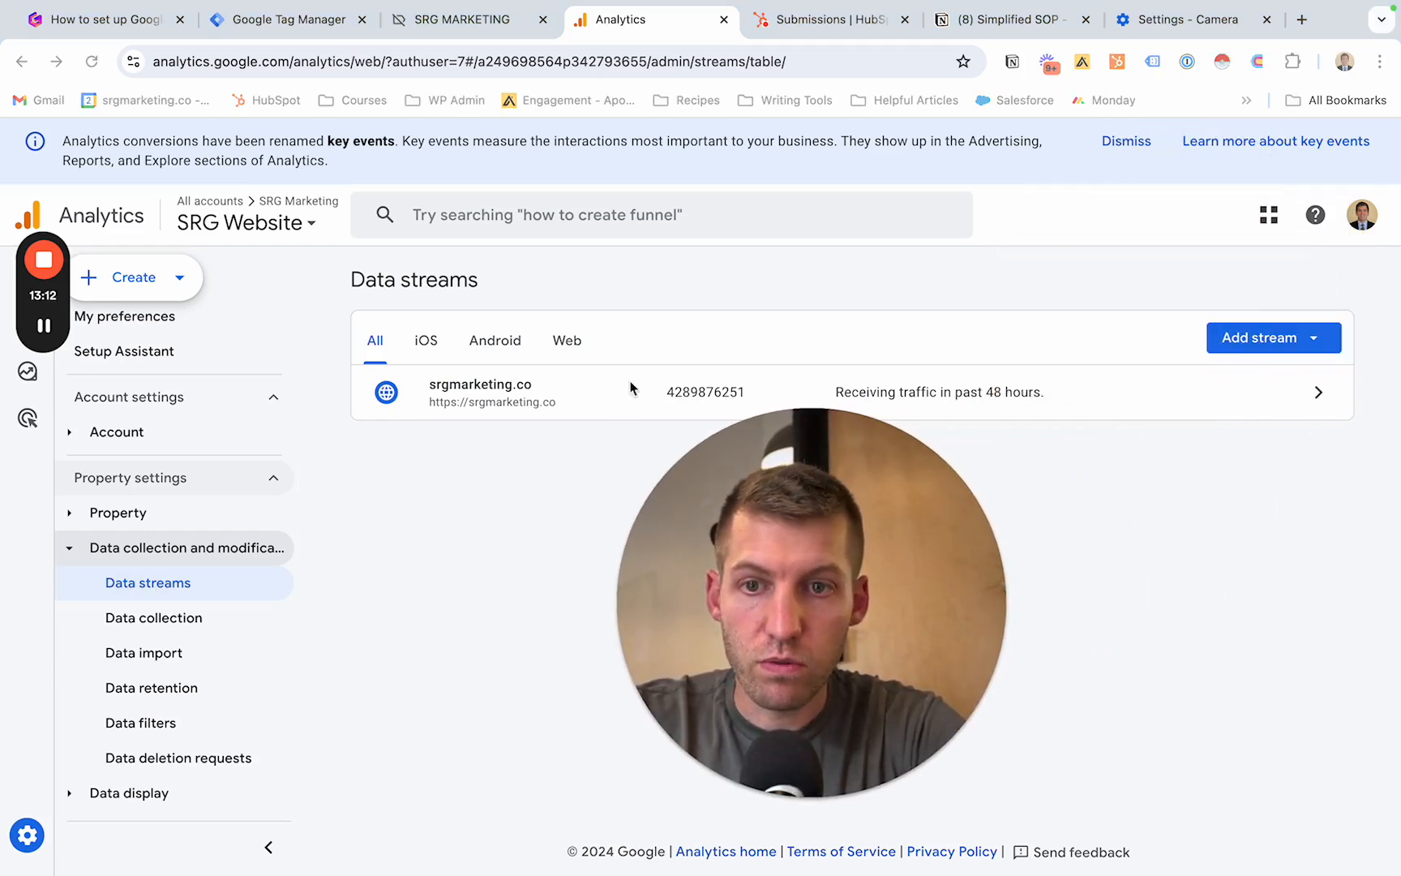
- Copy the measurement ID of the srgmarketing.co web stream and enter it in the GA4 event tag in Tag Manager
click(1167, 395)
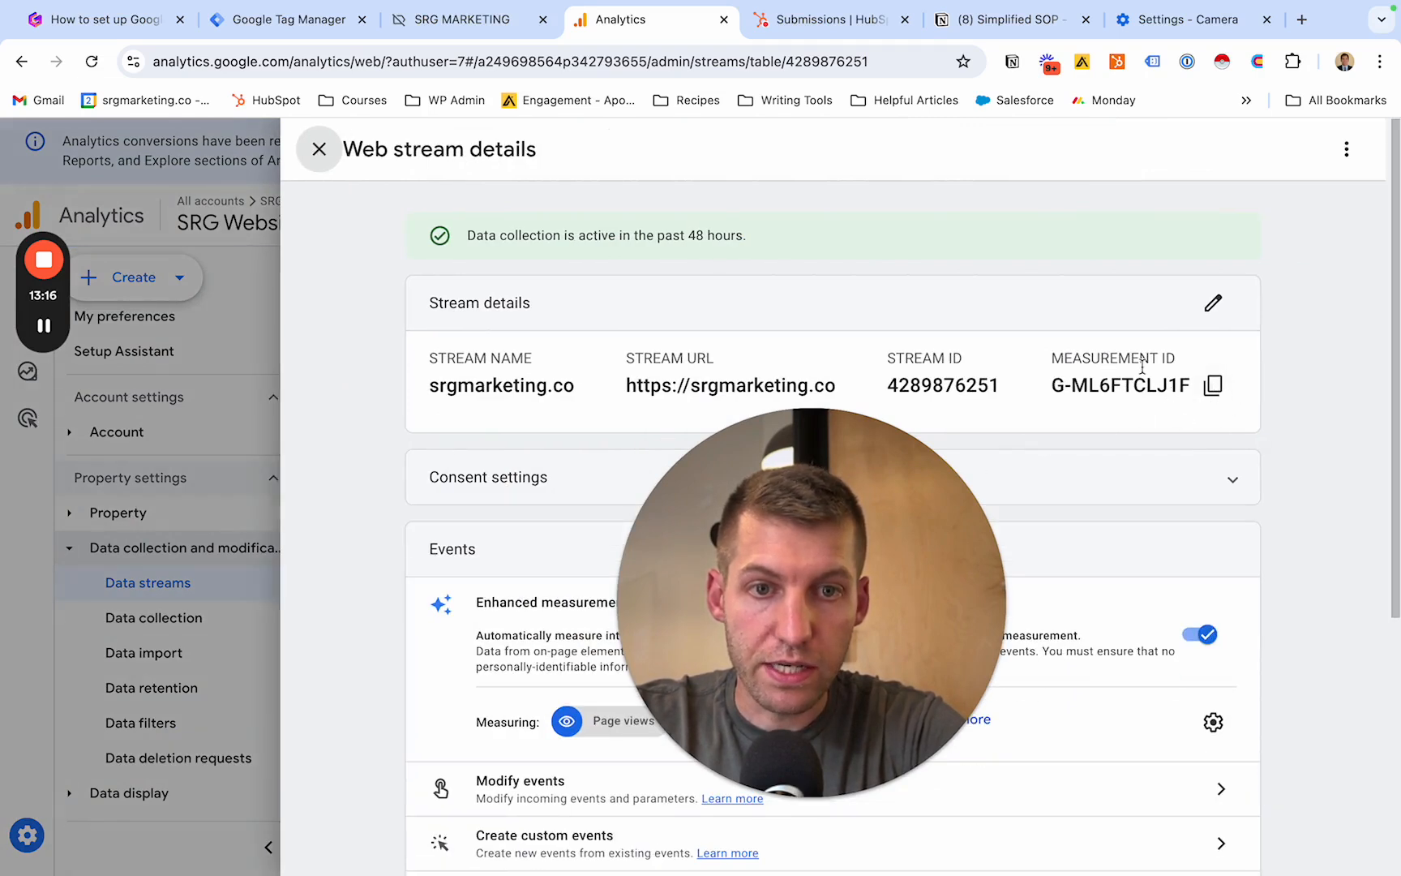
click(1214, 387)
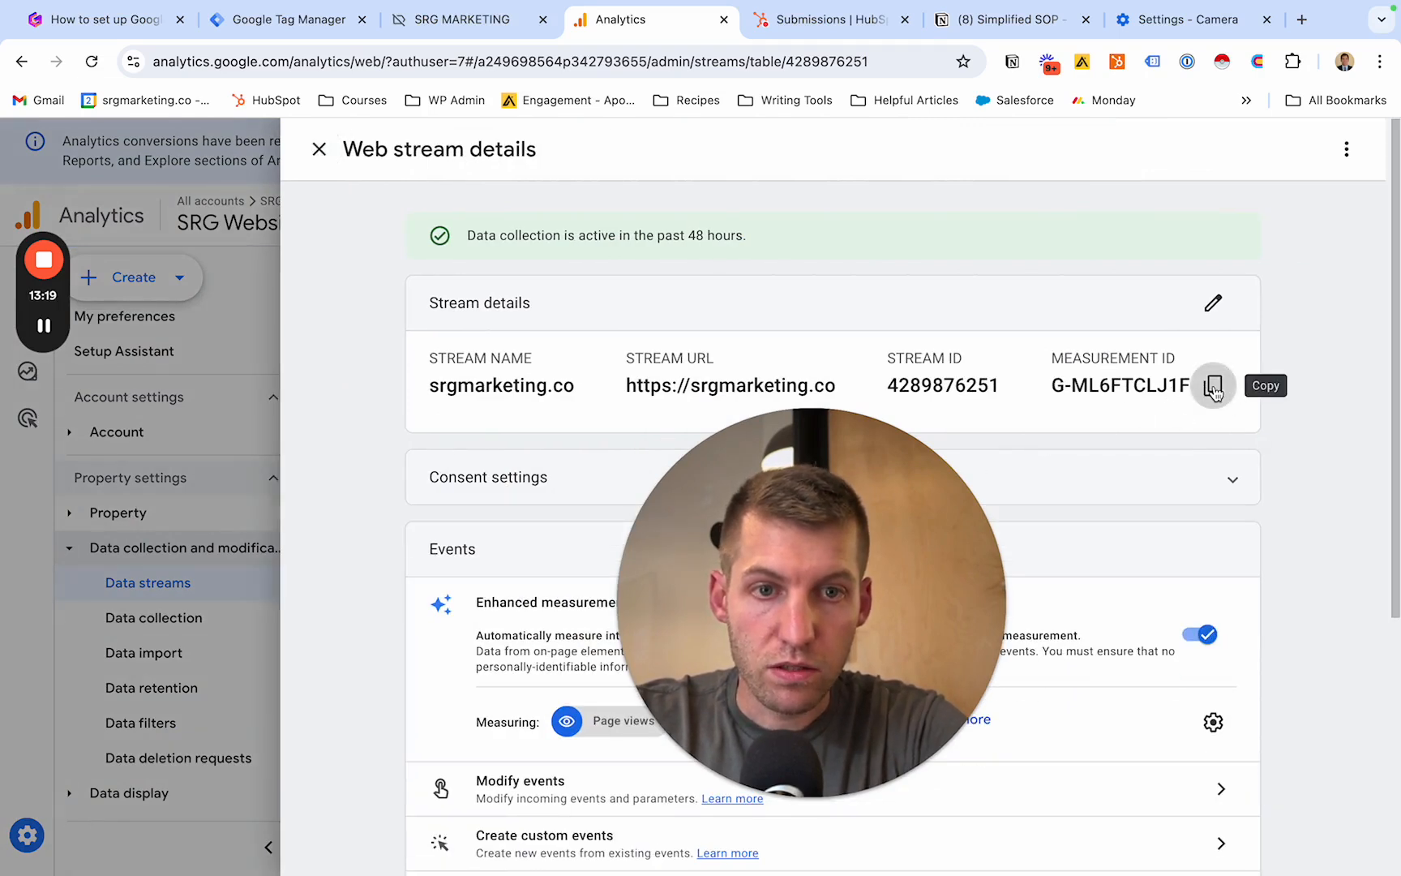
click(316, 24)
click(519, 347)
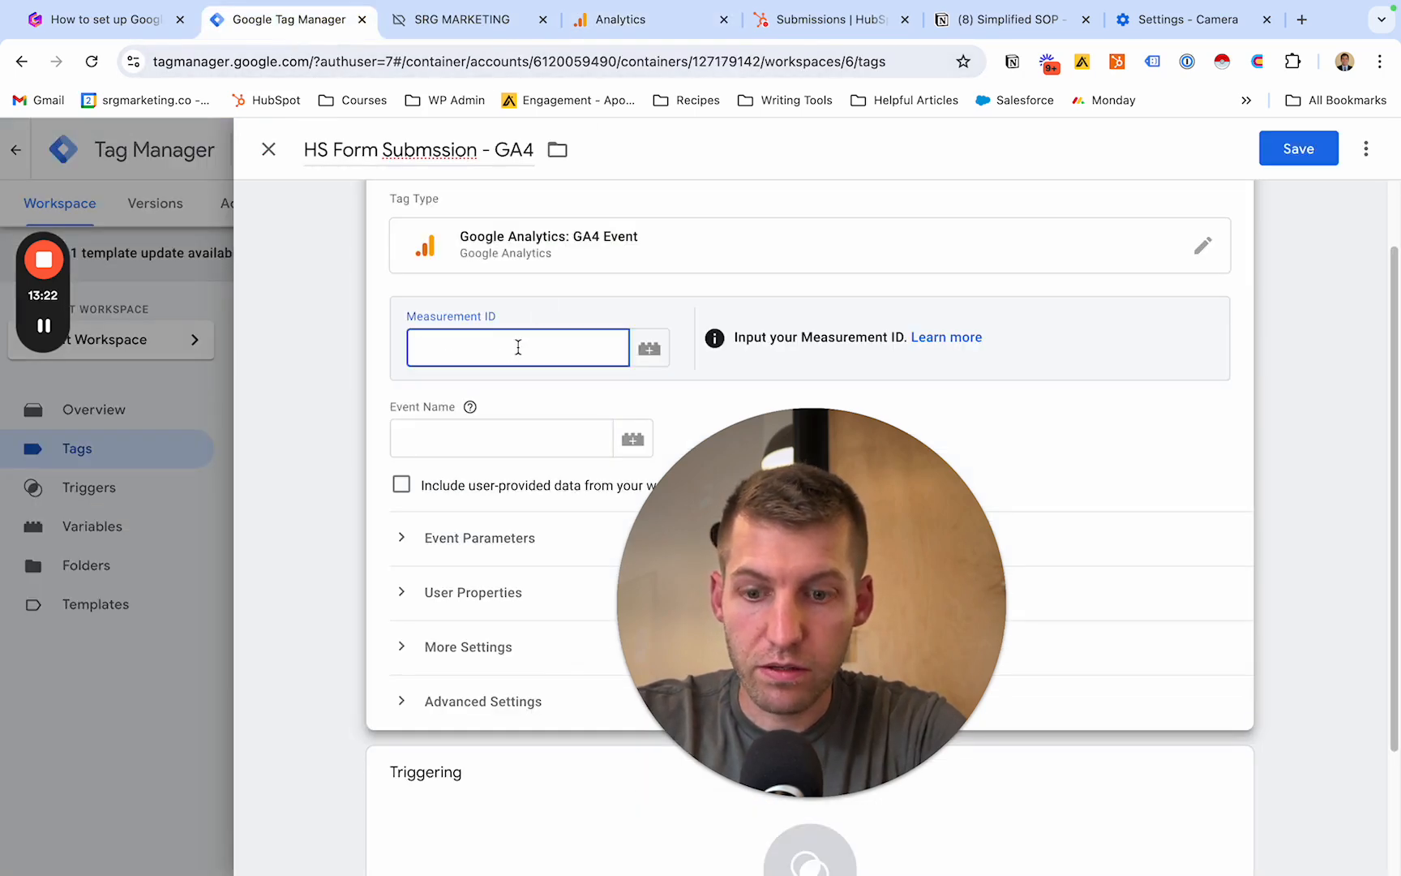
key(super+v)
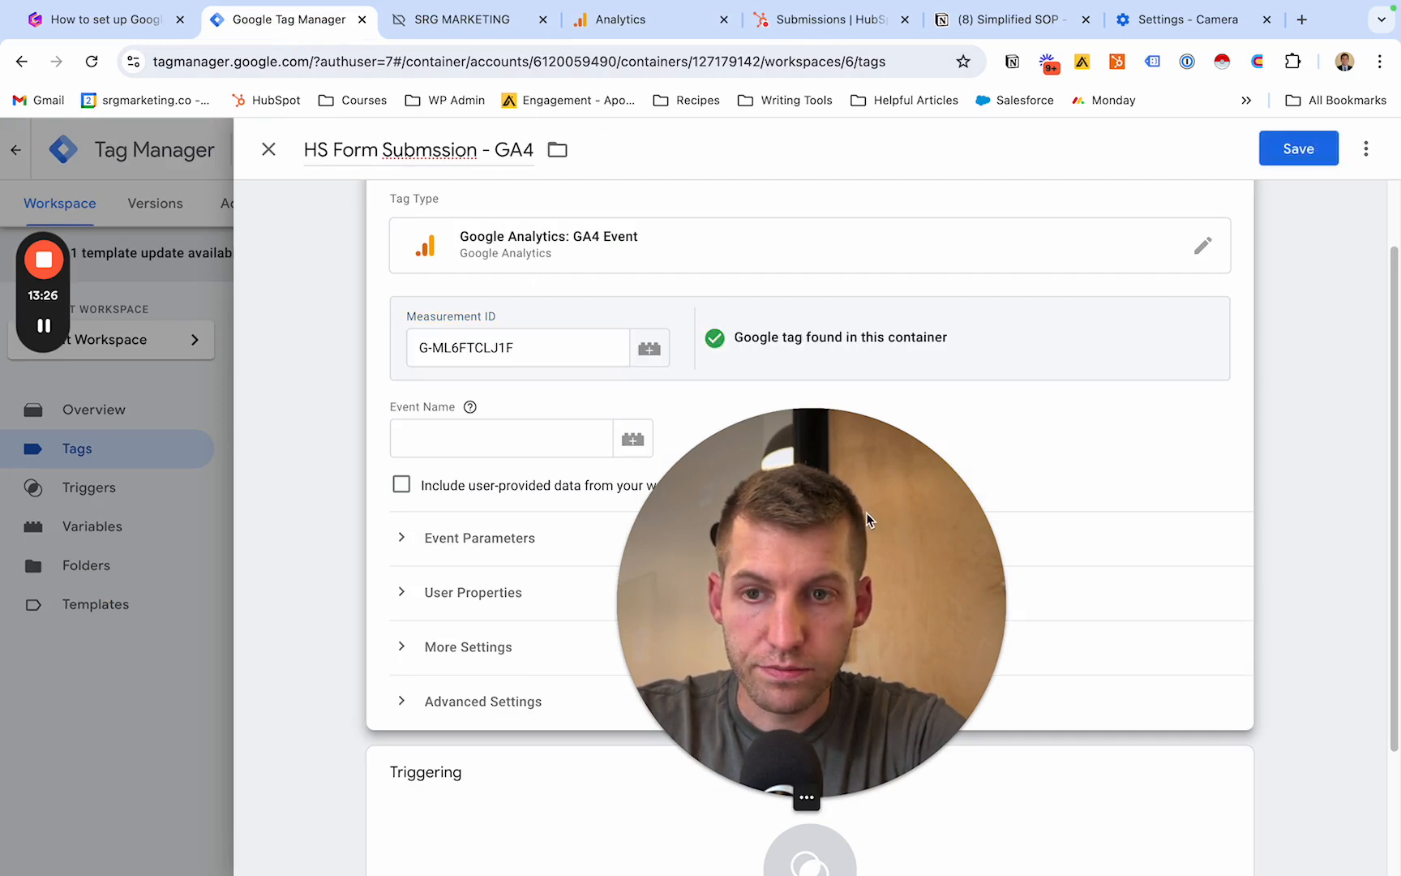
- Set the GA4 tag's event name to generate_lead
drag(867, 512, 1273, 369)
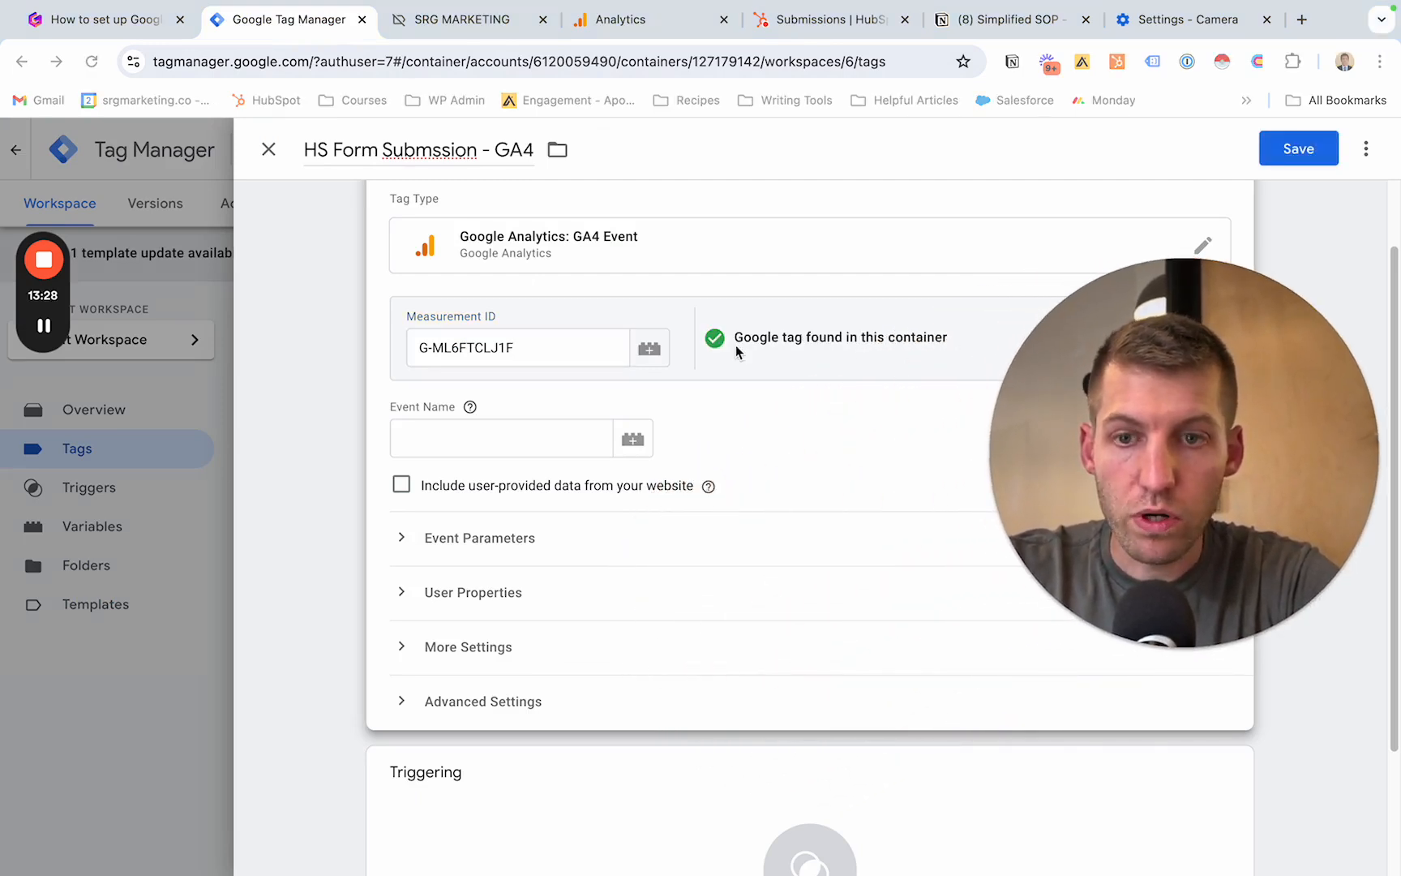
click(517, 430)
text(generate)
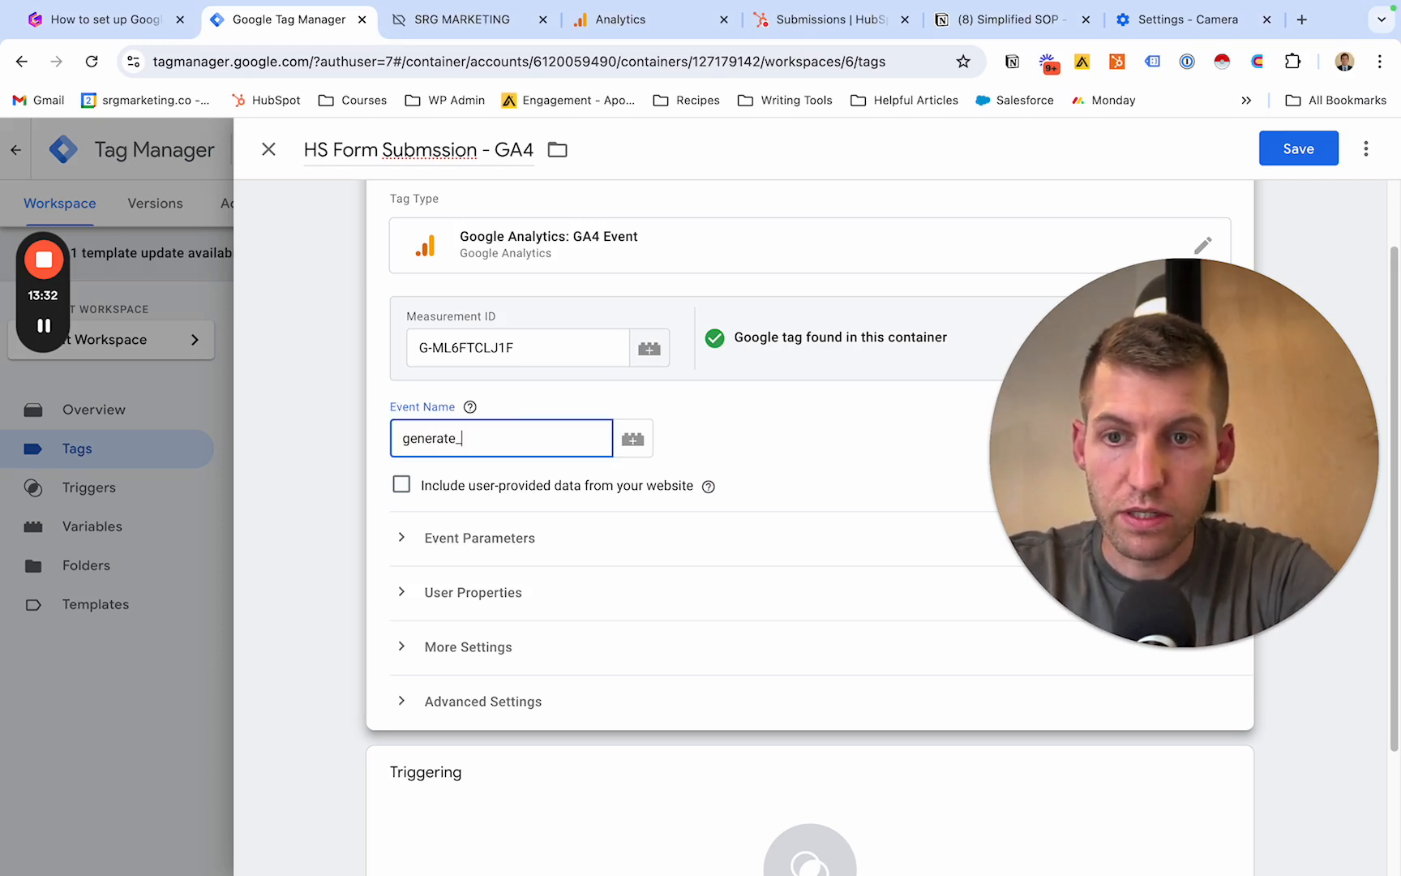
text(_lead)
click(707, 446)
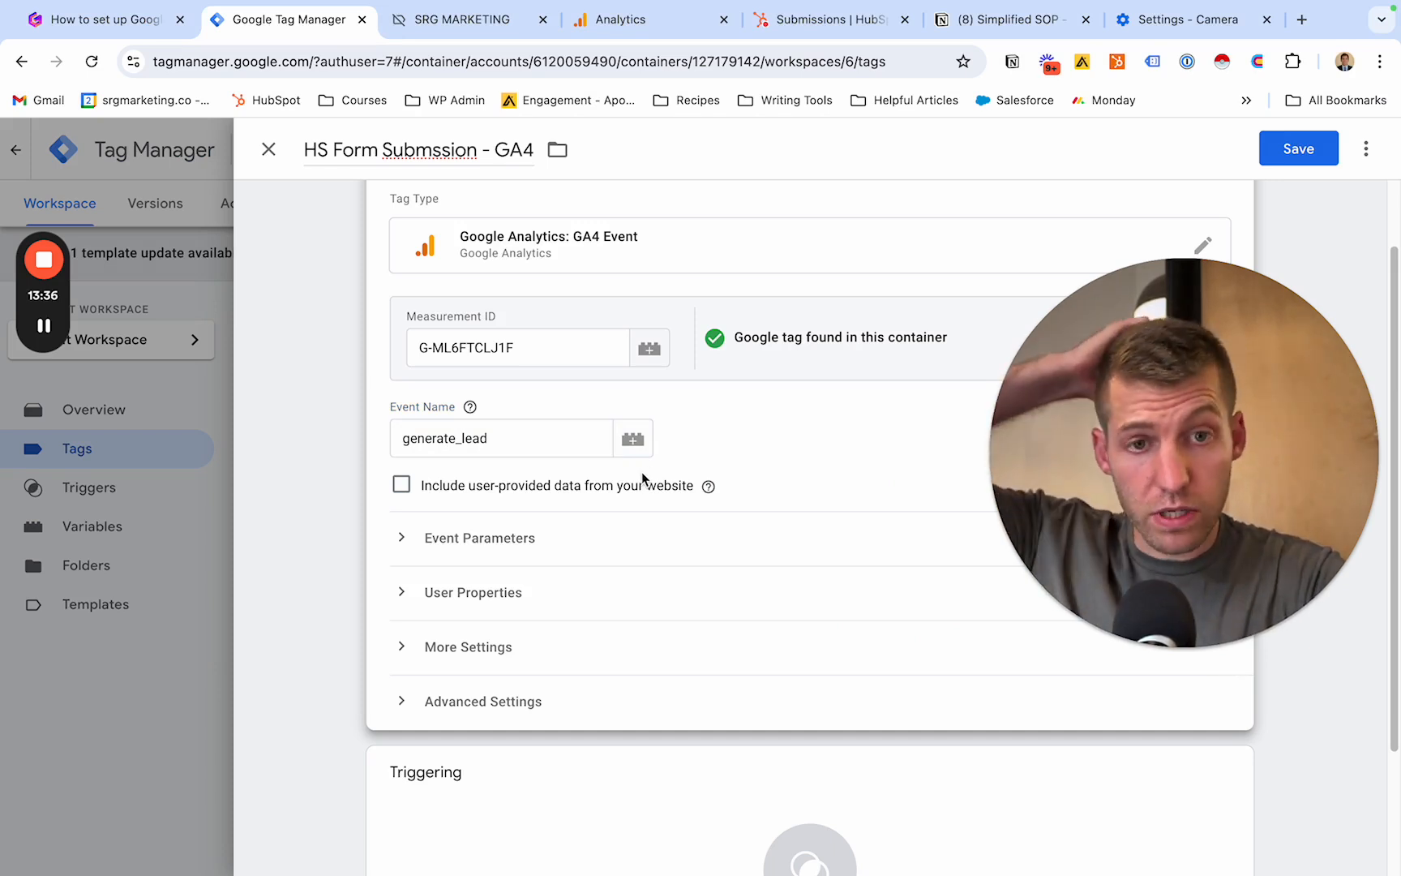
- Add an event parameter named form_id to the GA4 tag and open its value for editing
click(508, 540)
scroll(508, 542, down, 2)
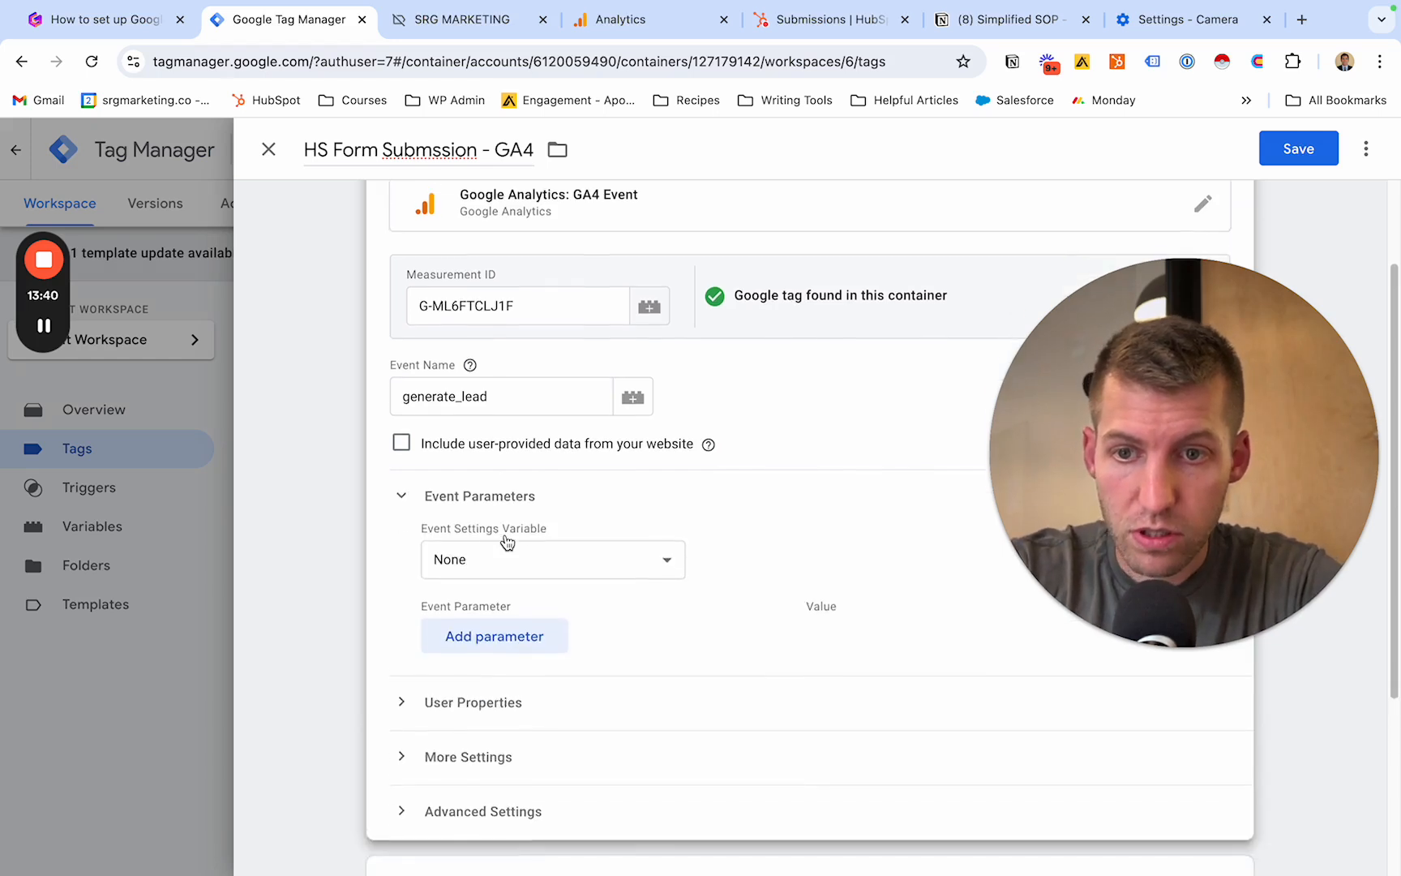
scroll(506, 535, down, 1)
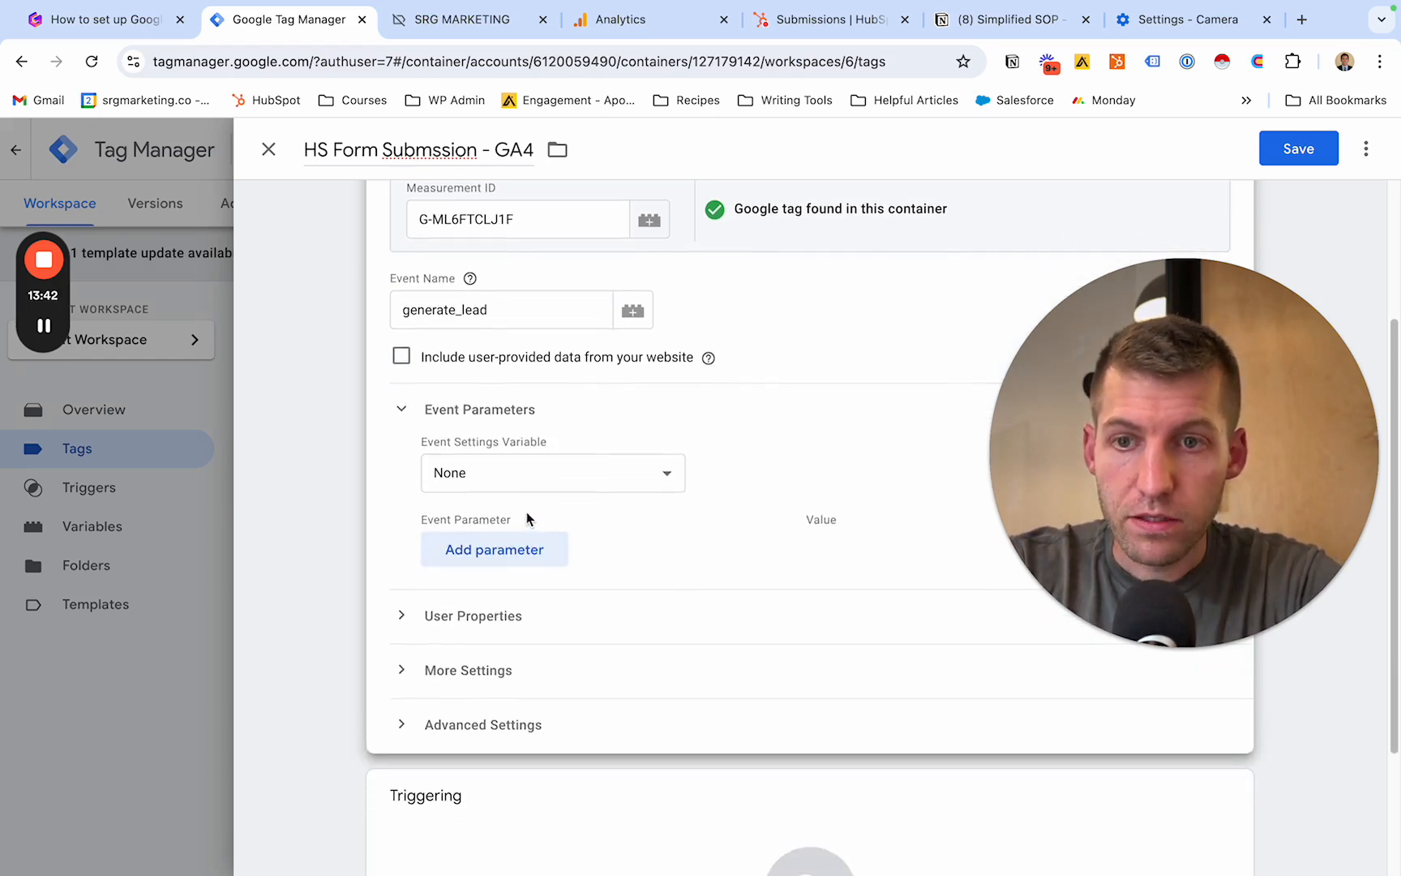
scroll(539, 509, down, 2)
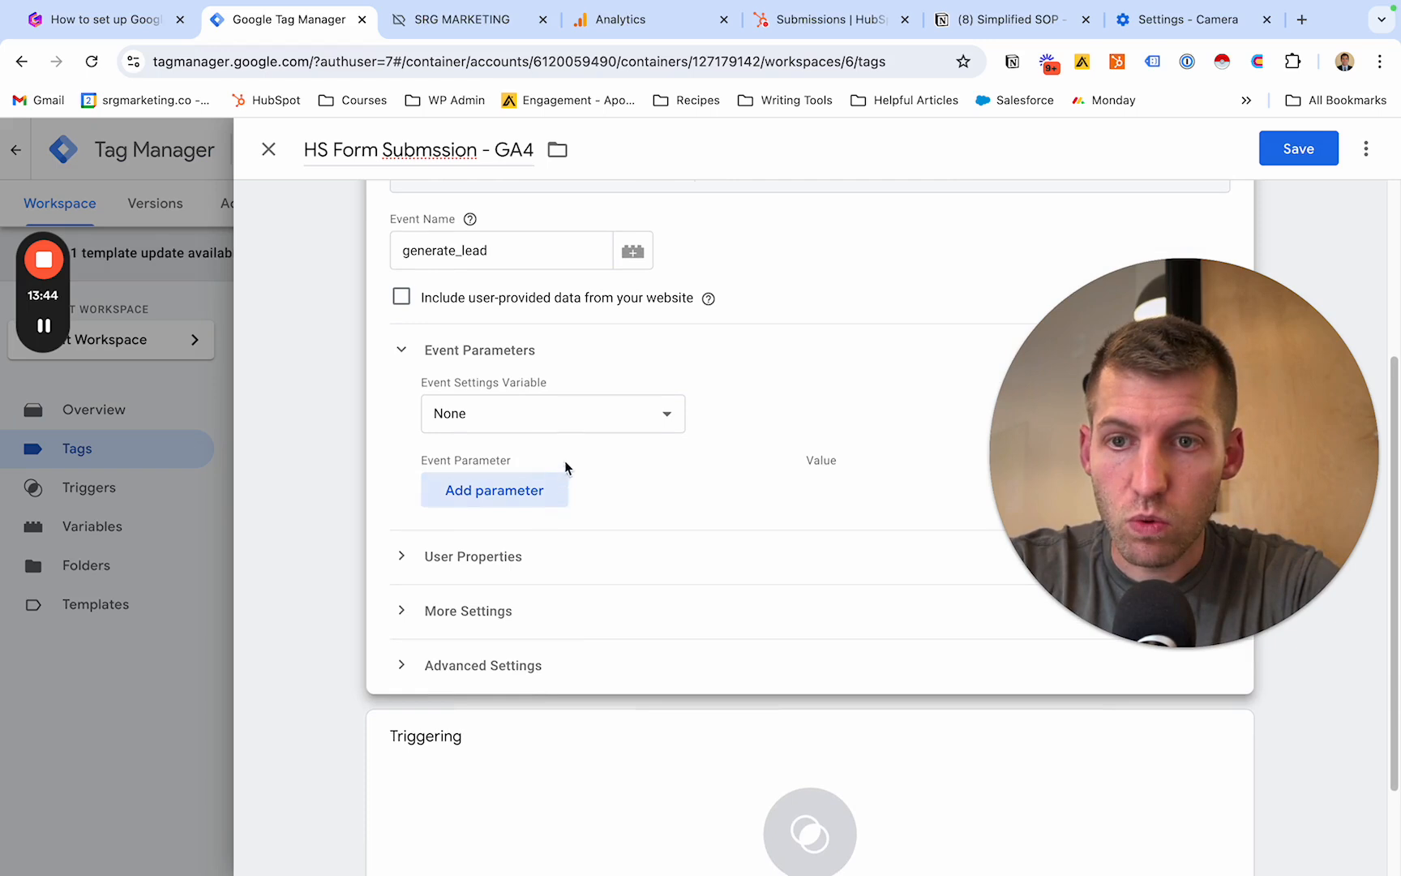
click(535, 490)
scroll(534, 485, down, 1)
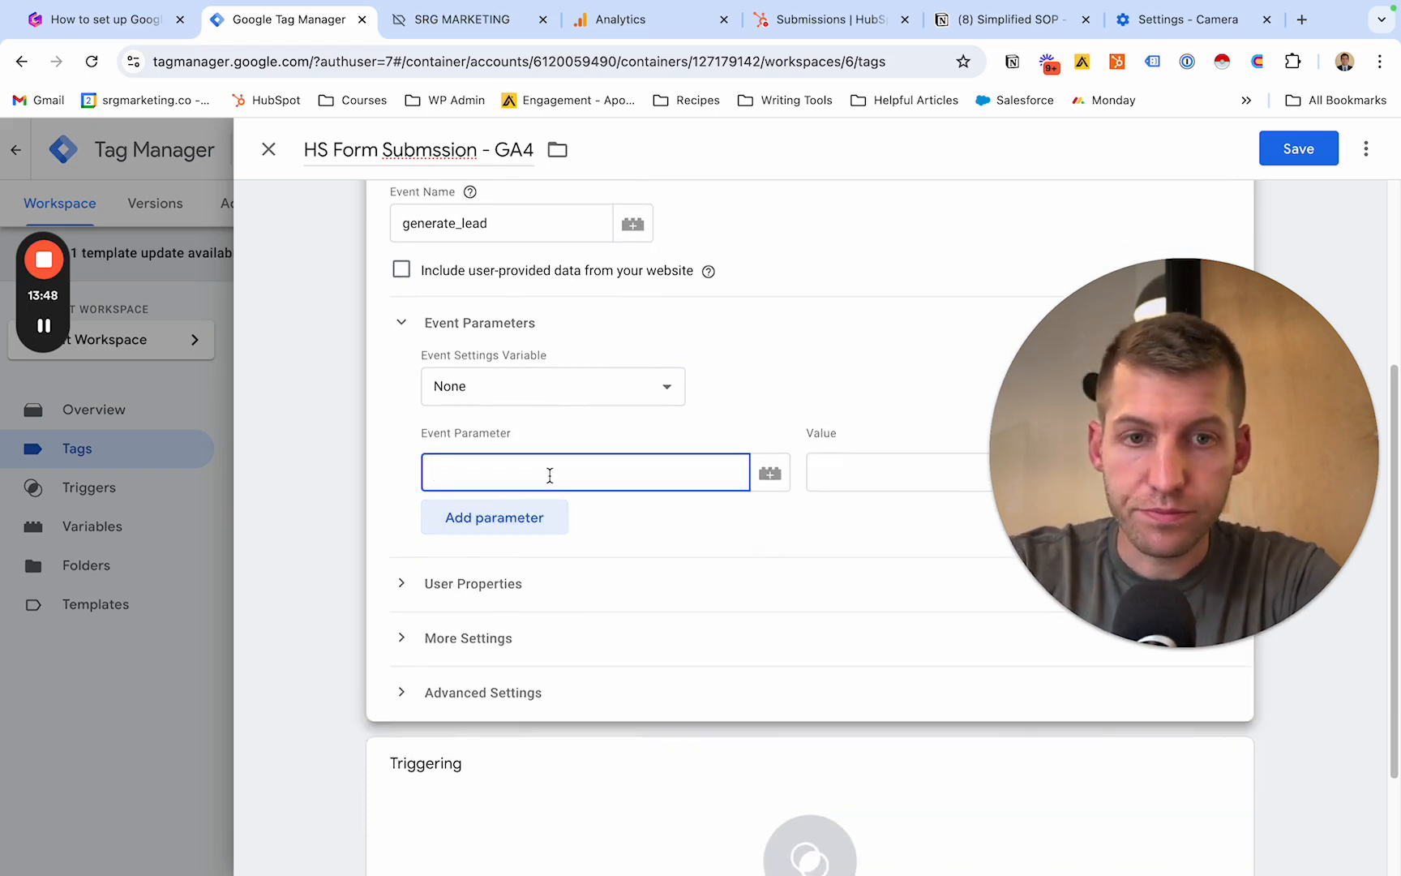
text(formP)
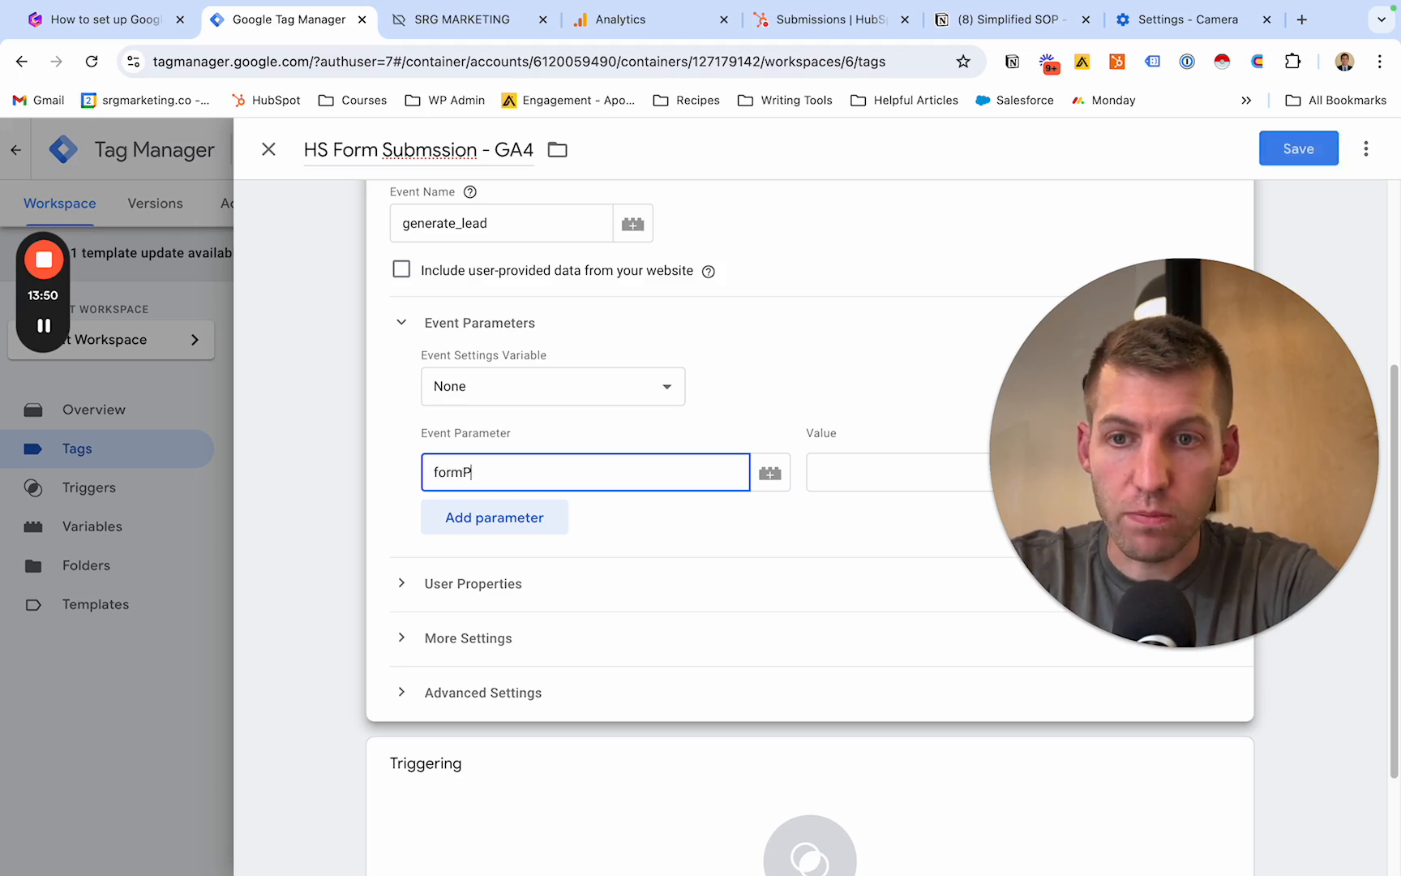
key(BackSpace)
text(_id)
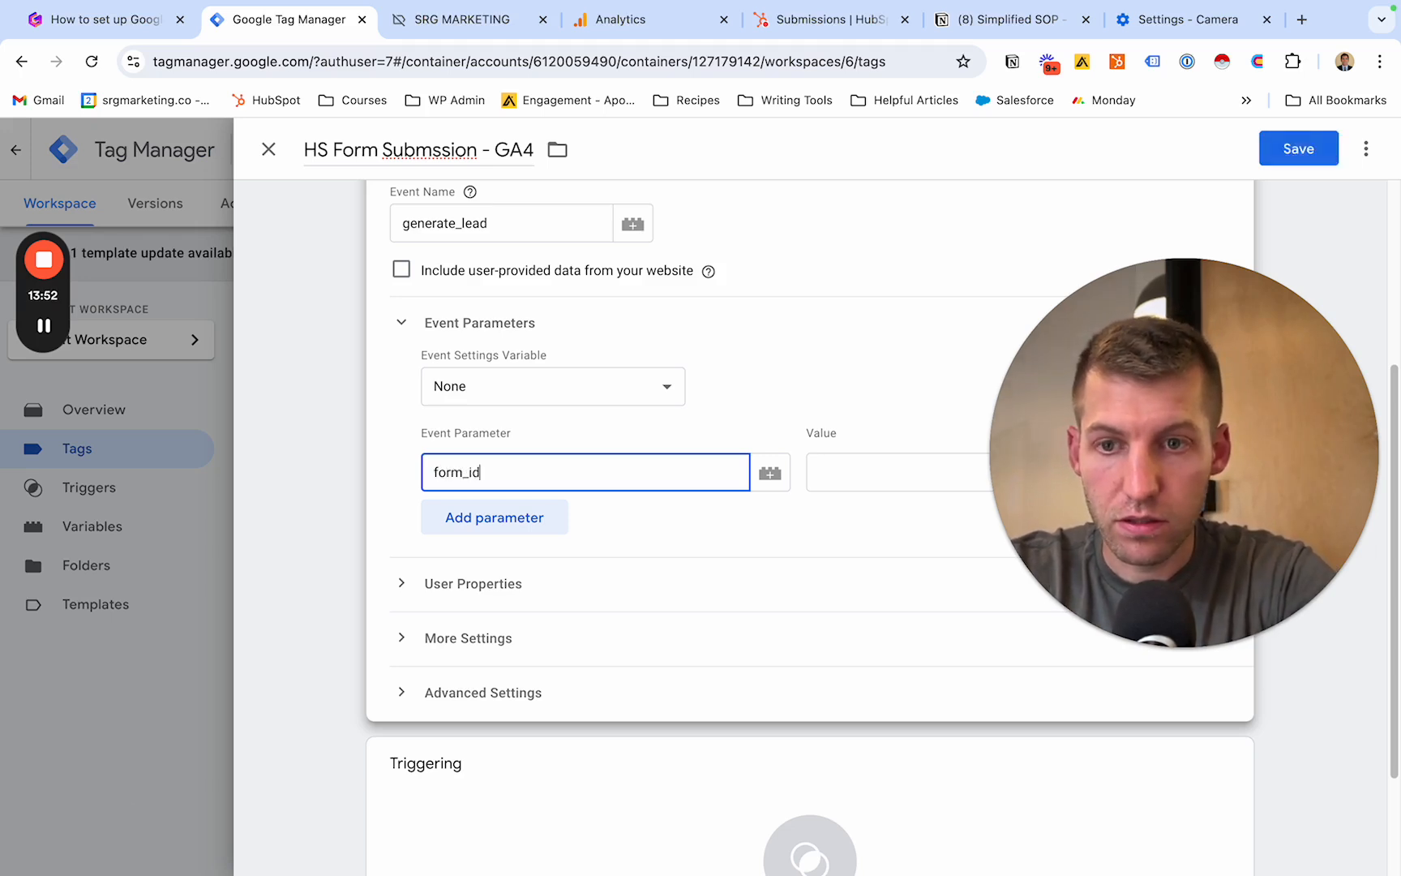
key(Tab)
click(818, 471)
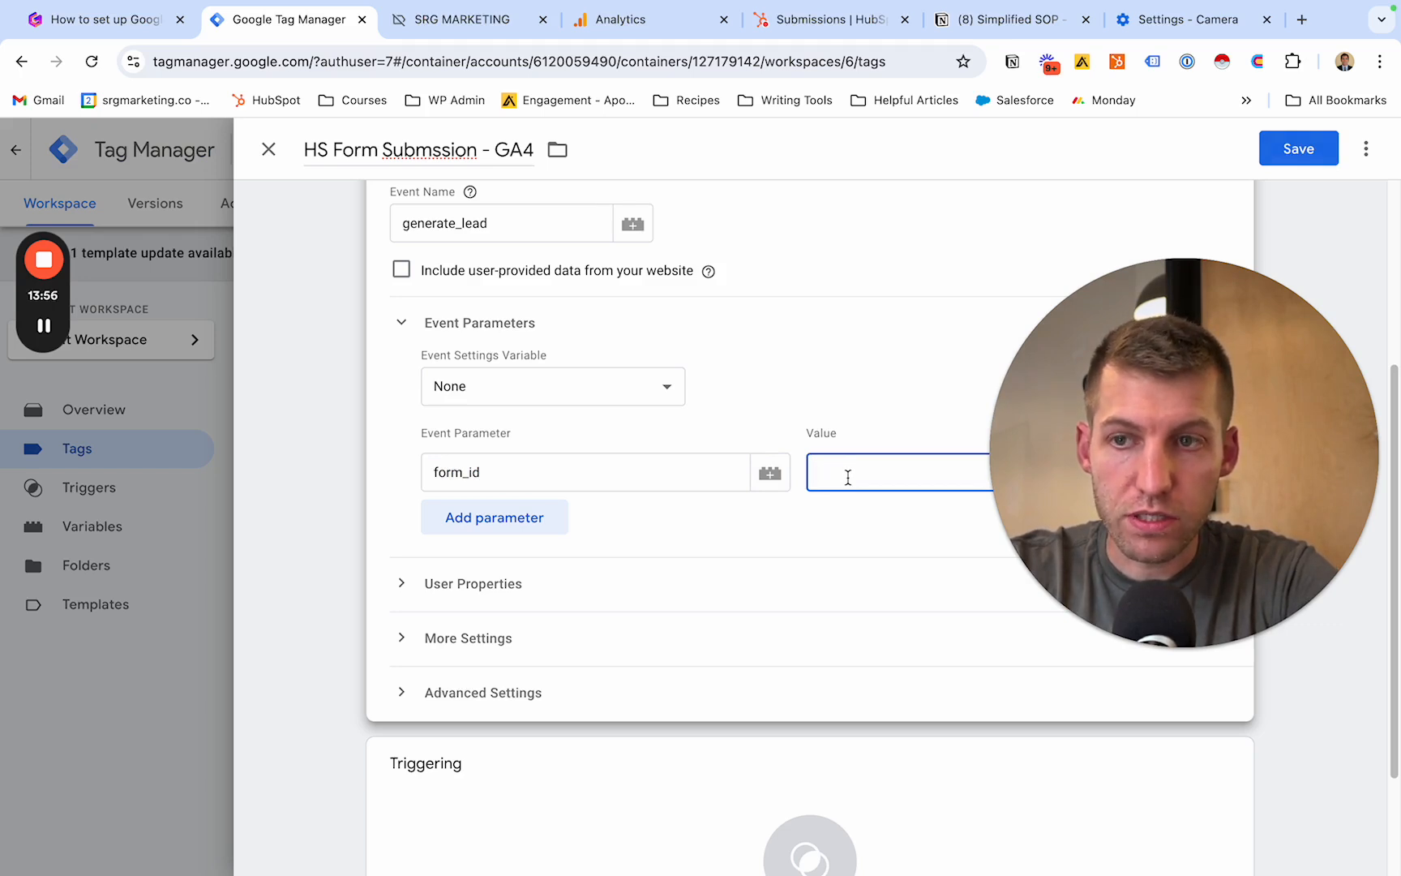
drag(1146, 464, 1176, 436)
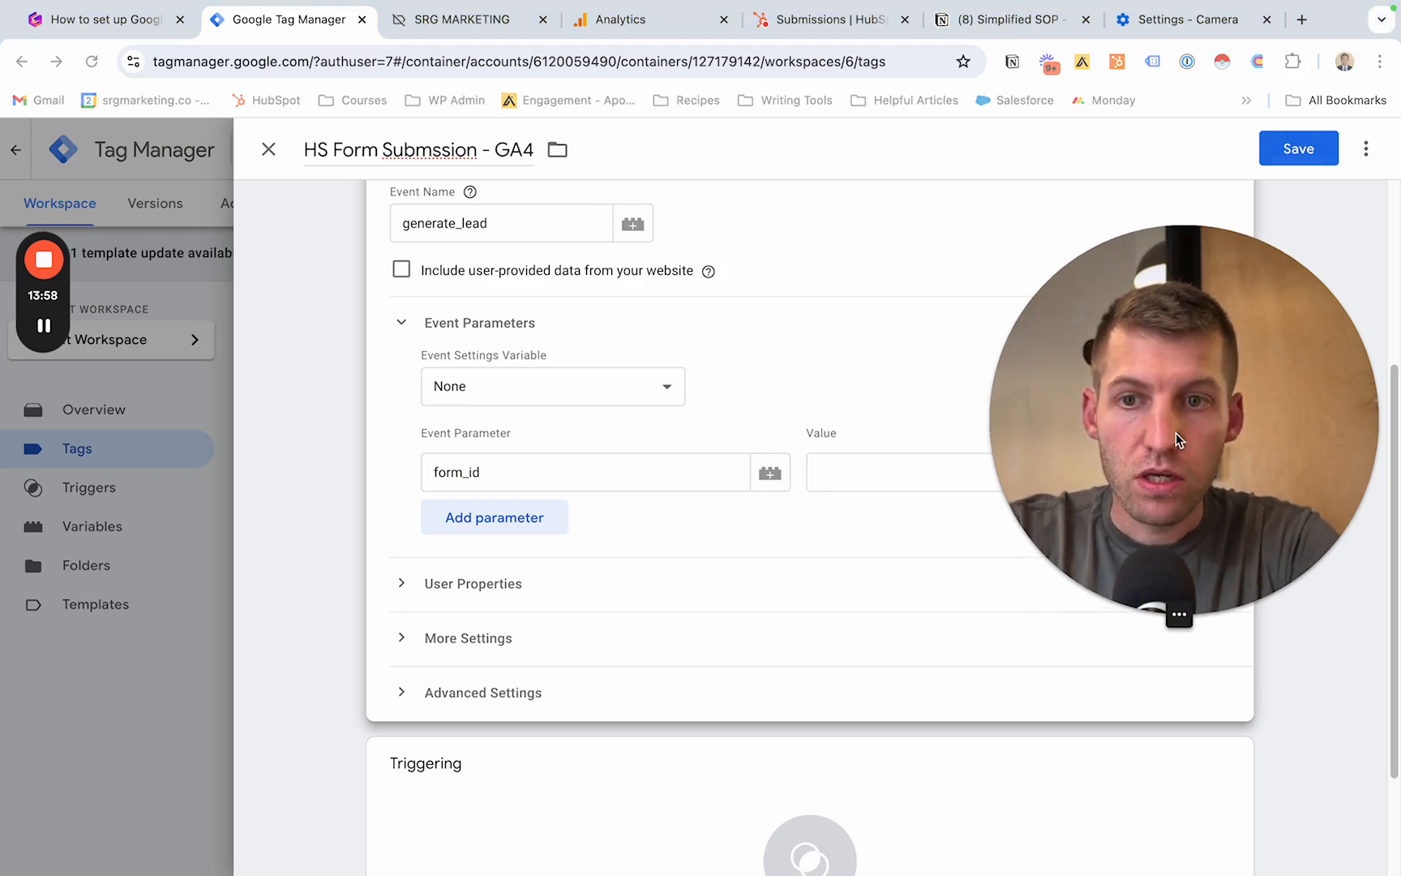
scroll(633, 365, up, 2)
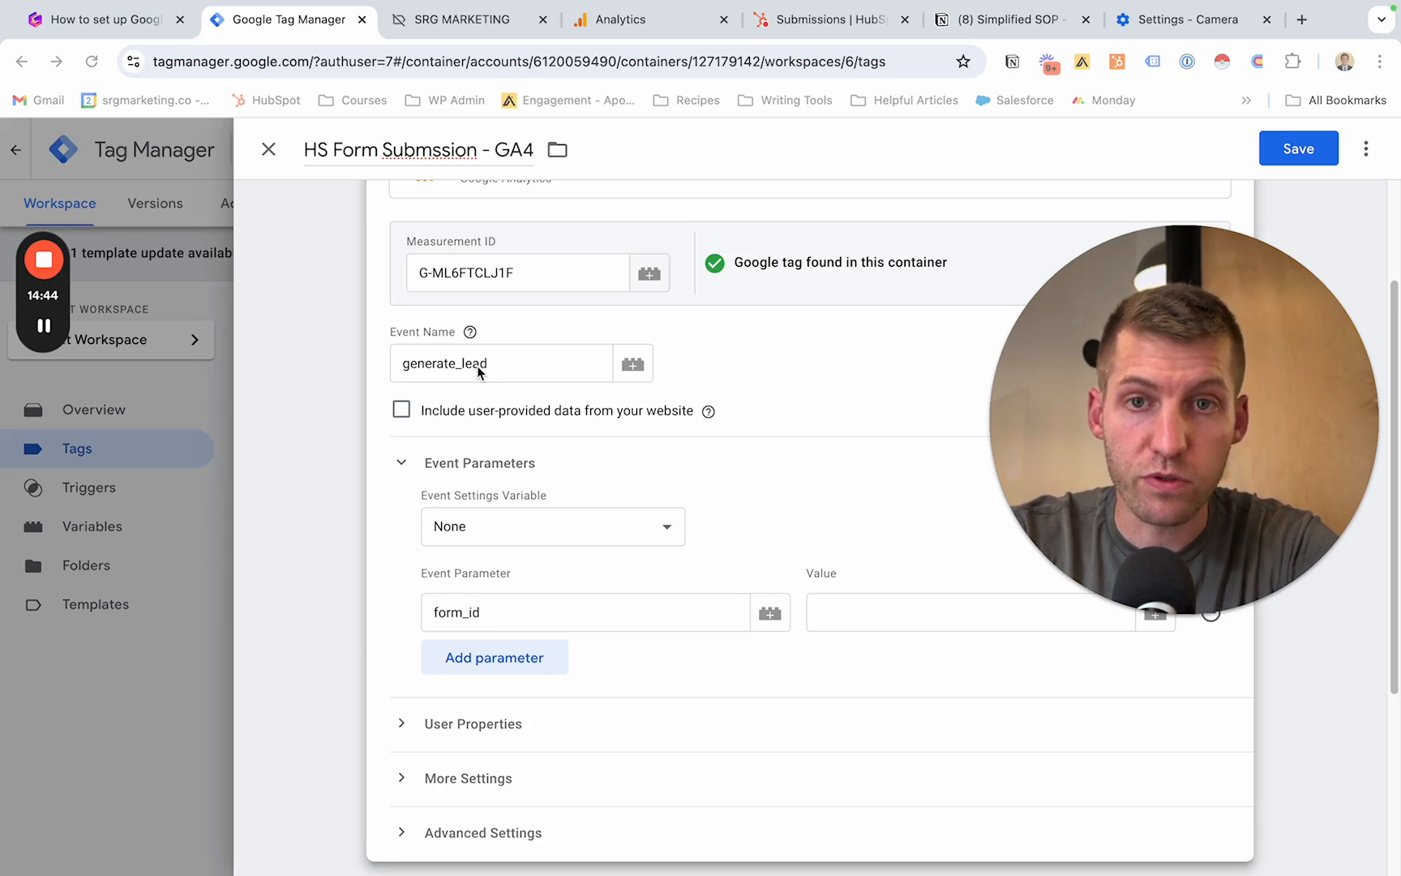
mouse_move(81, 336)
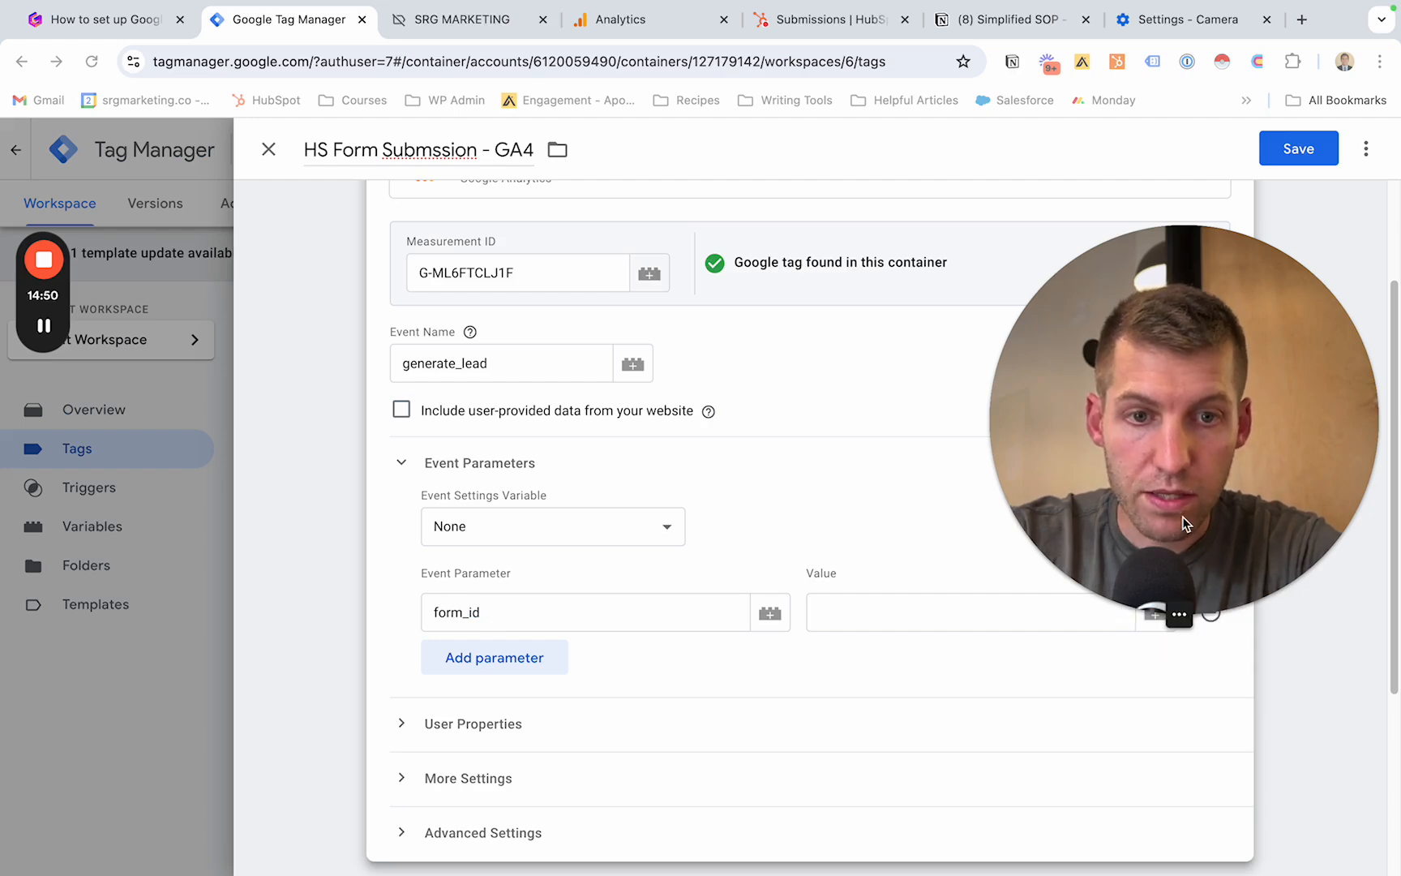
- Set the form_id parameter's value to the hs_form_submission data layer variable
drag(1184, 523, 1184, 360)
click(1155, 613)
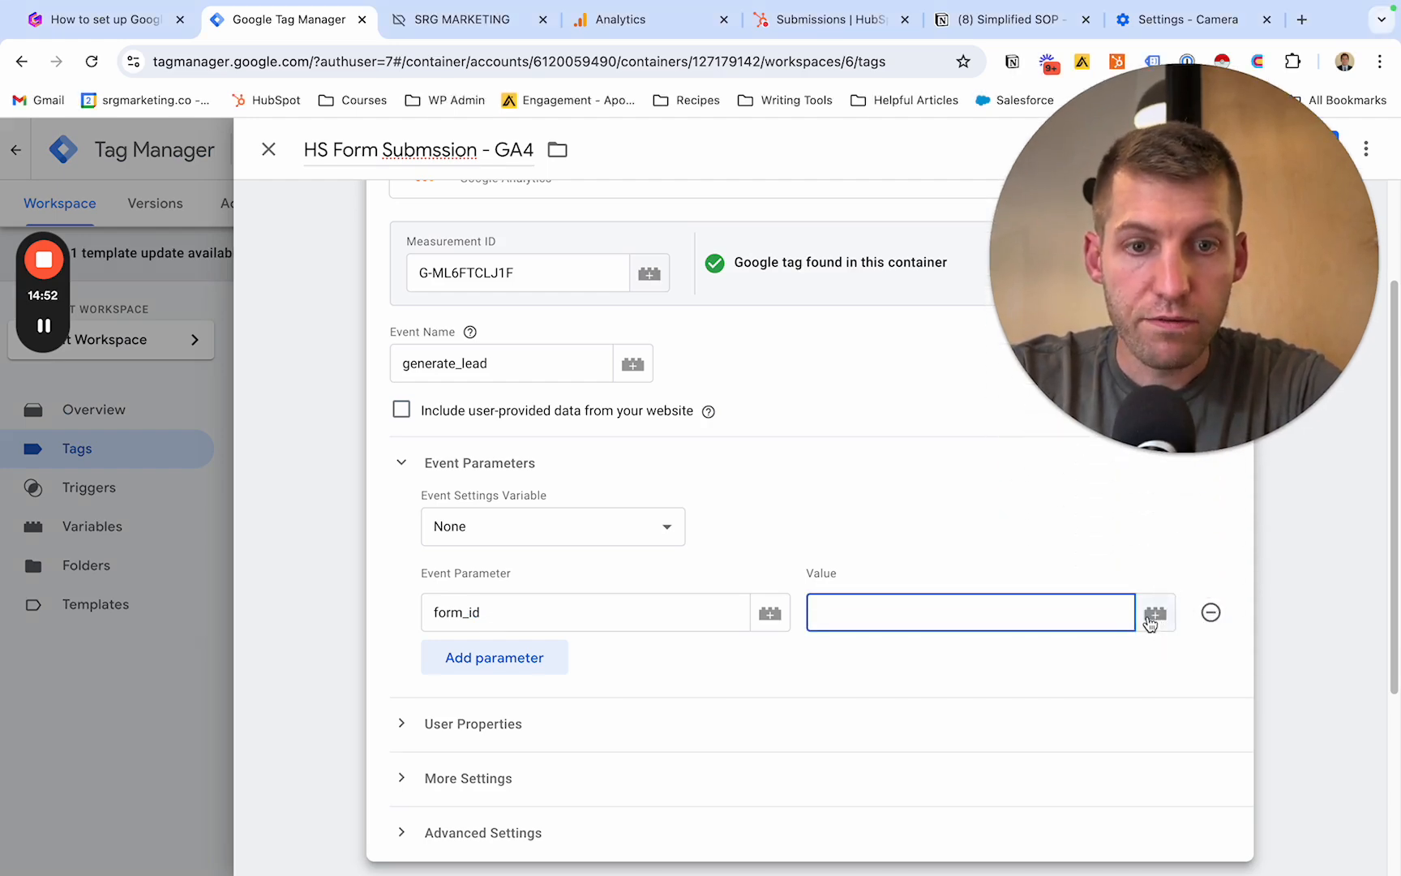
scroll(712, 457, down, 10)
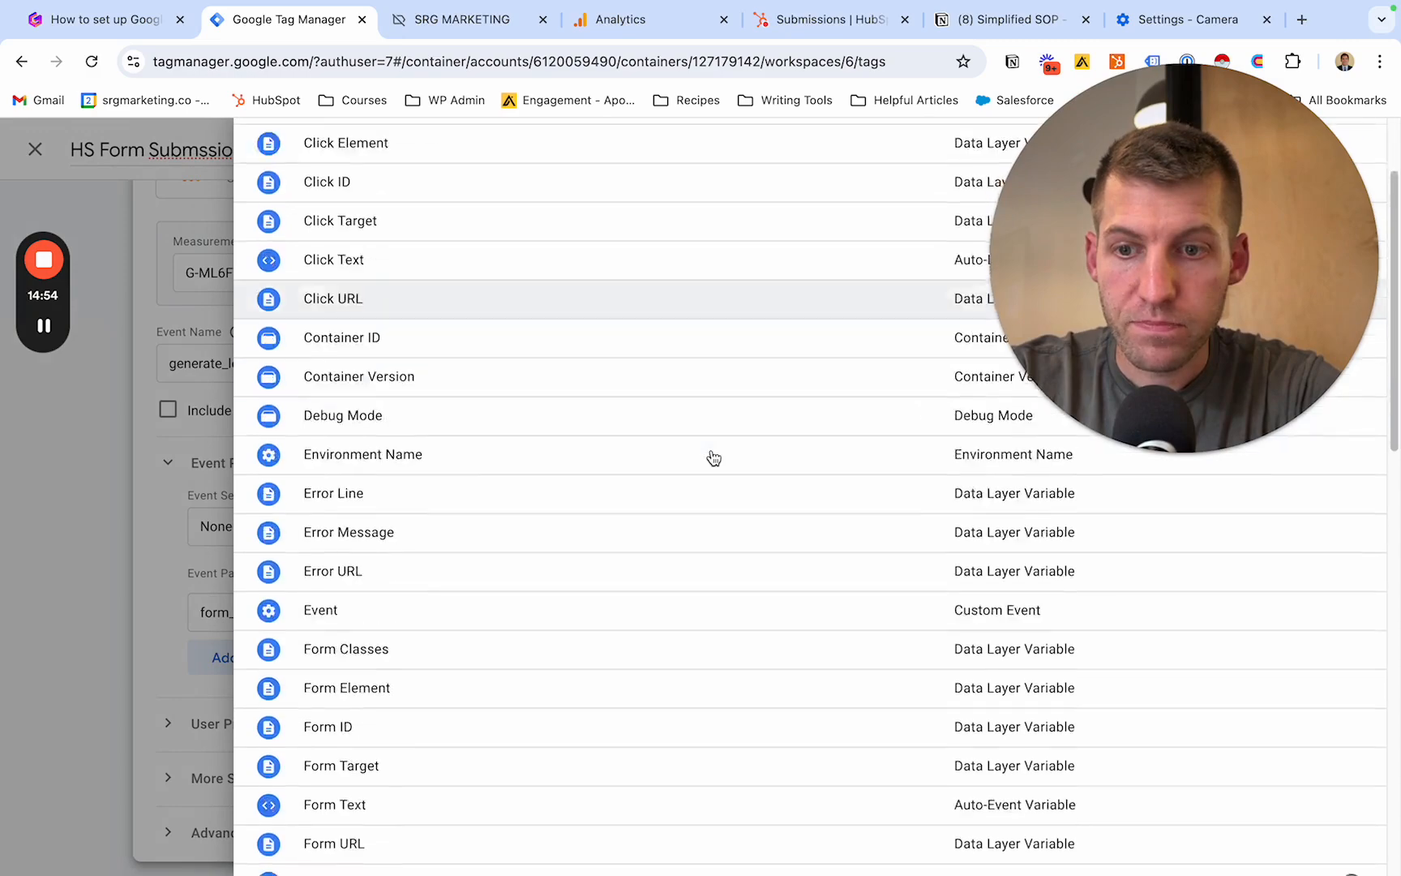
scroll(713, 458, up, 10)
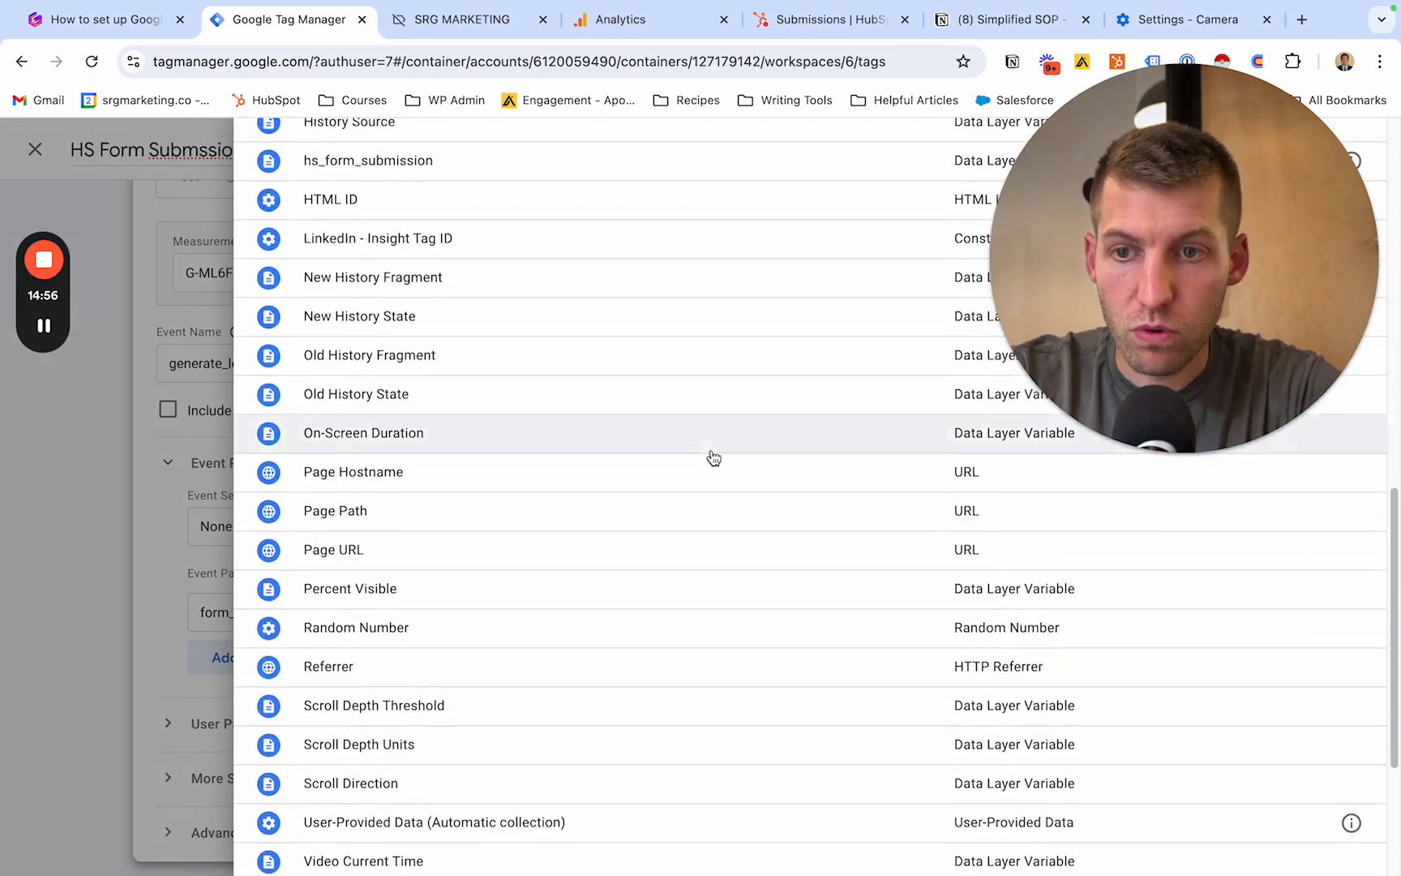
scroll(713, 458, down, 5)
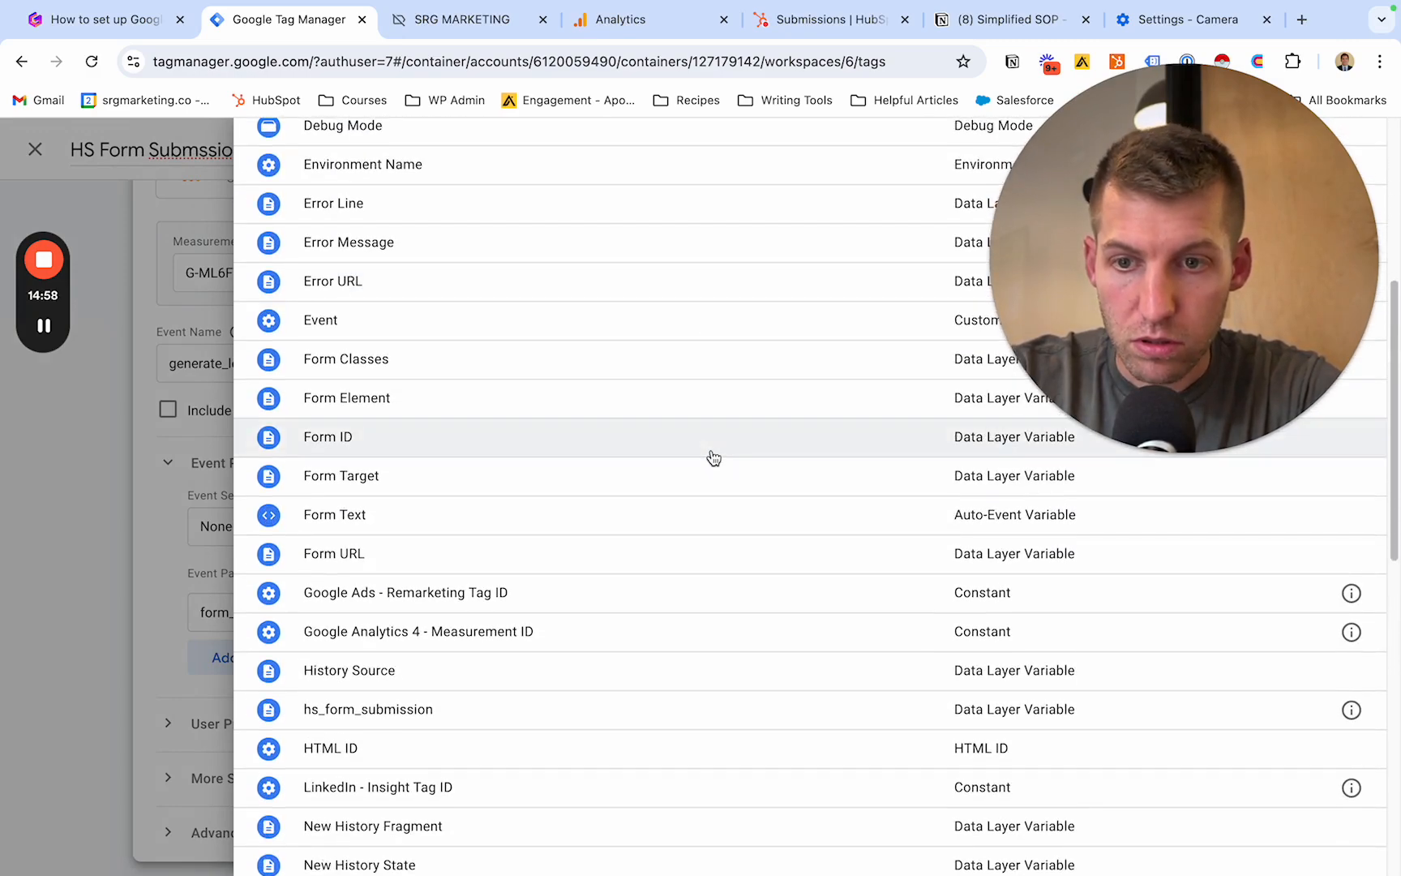
scroll(714, 458, down, 2)
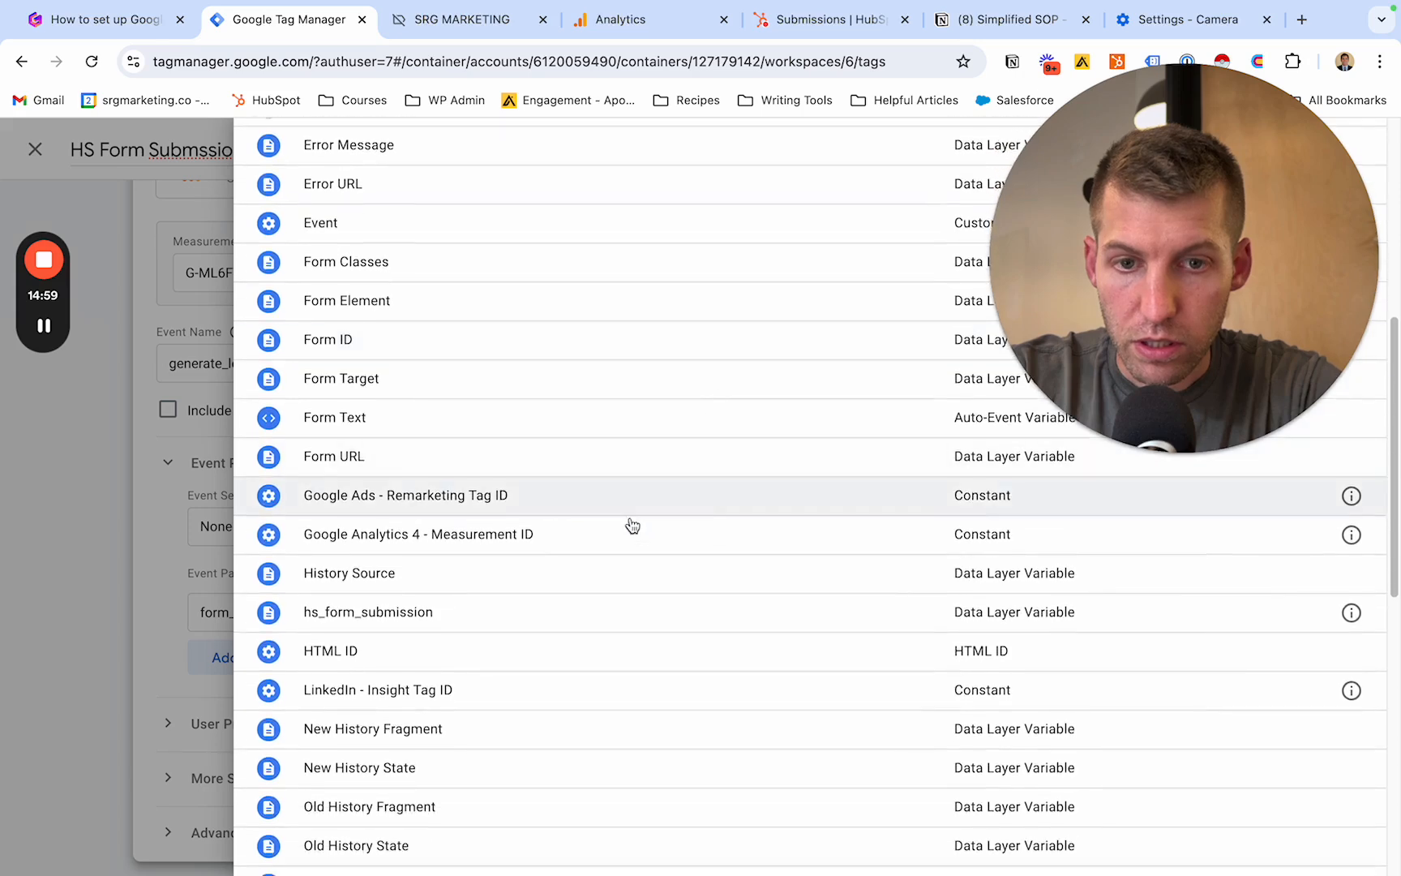
click(461, 612)
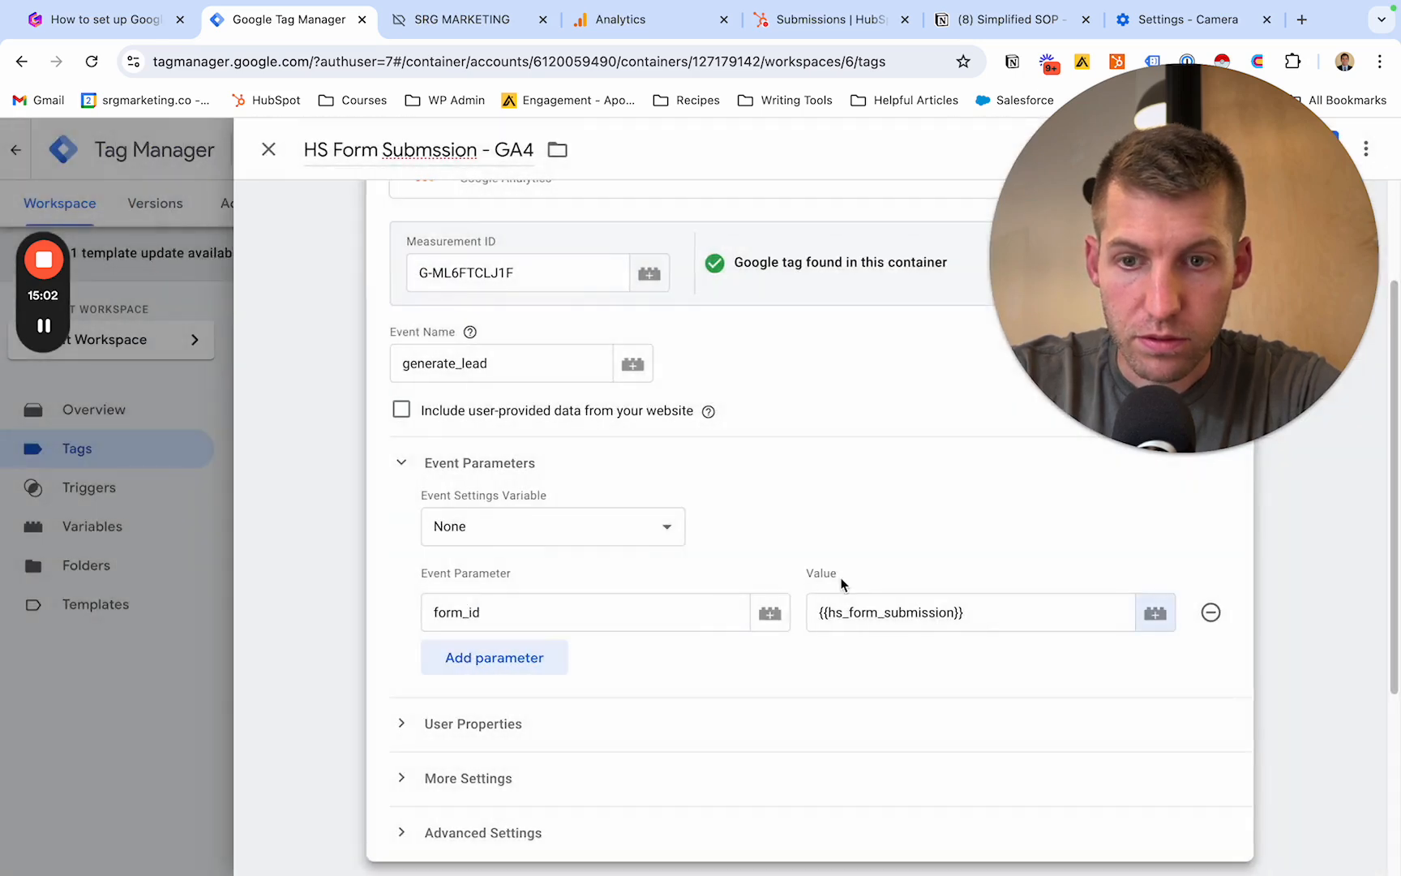
- Assign the Custom Event - HubSpot Form Submission trigger to the GA4 tag and leave the tag without saving it
scroll(843, 584, down, 1)
scroll(844, 583, up, 3)
drag(1104, 246, 926, 417)
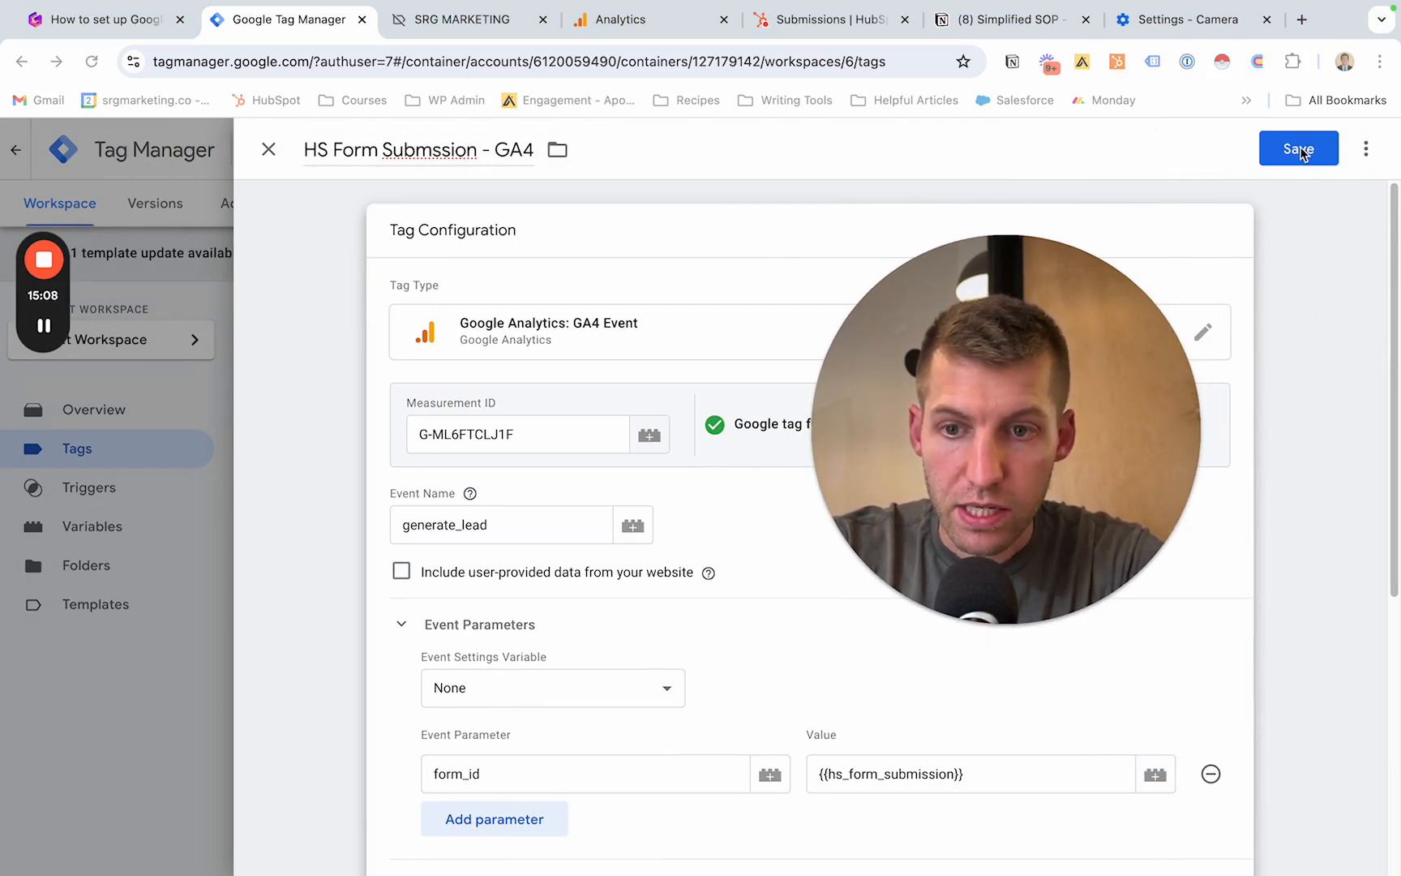
scroll(701, 522, down, 2)
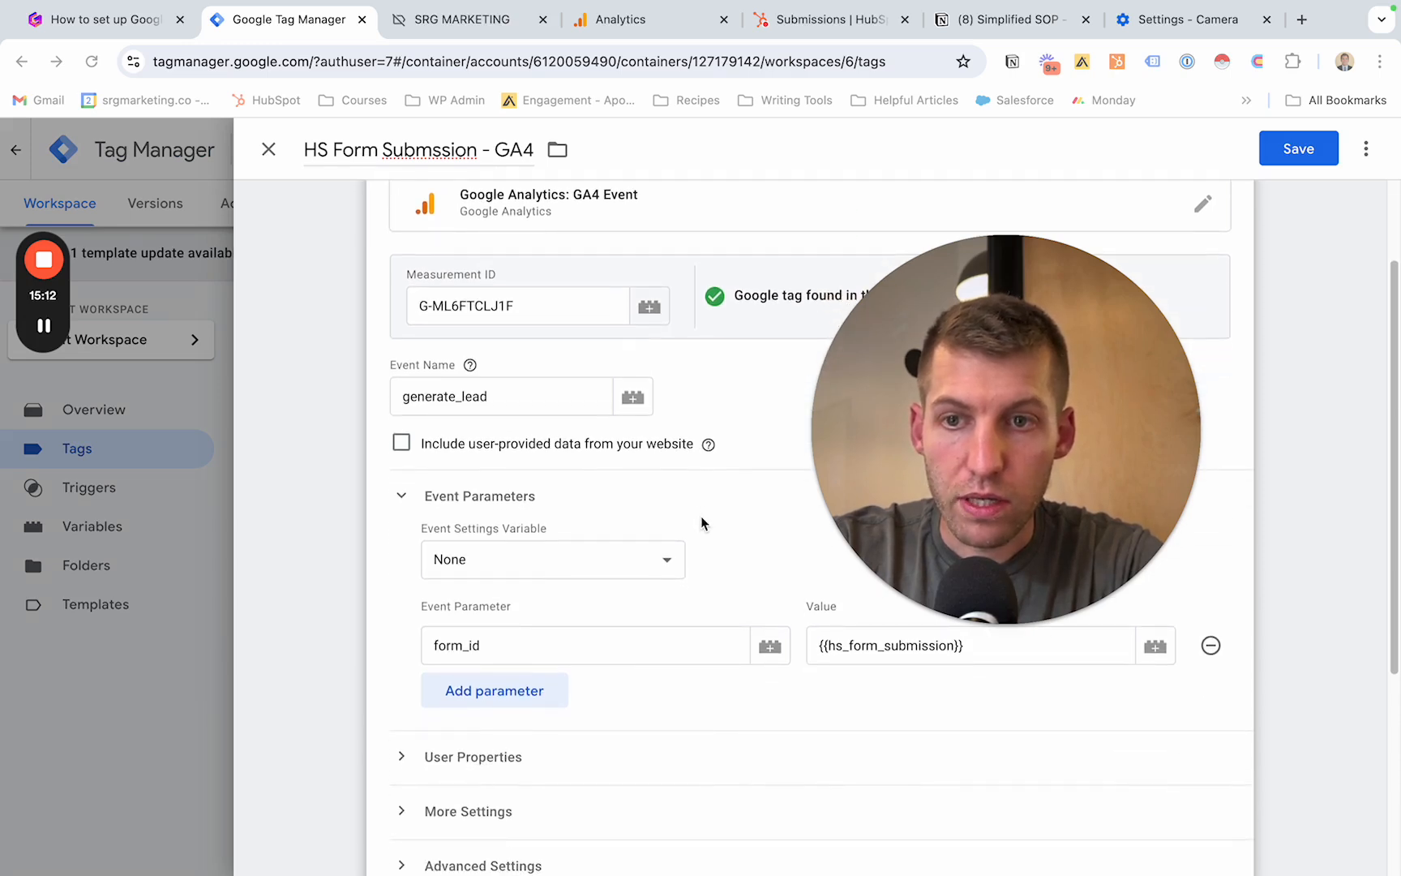
scroll(701, 521, up, 1)
scroll(701, 521, down, 5)
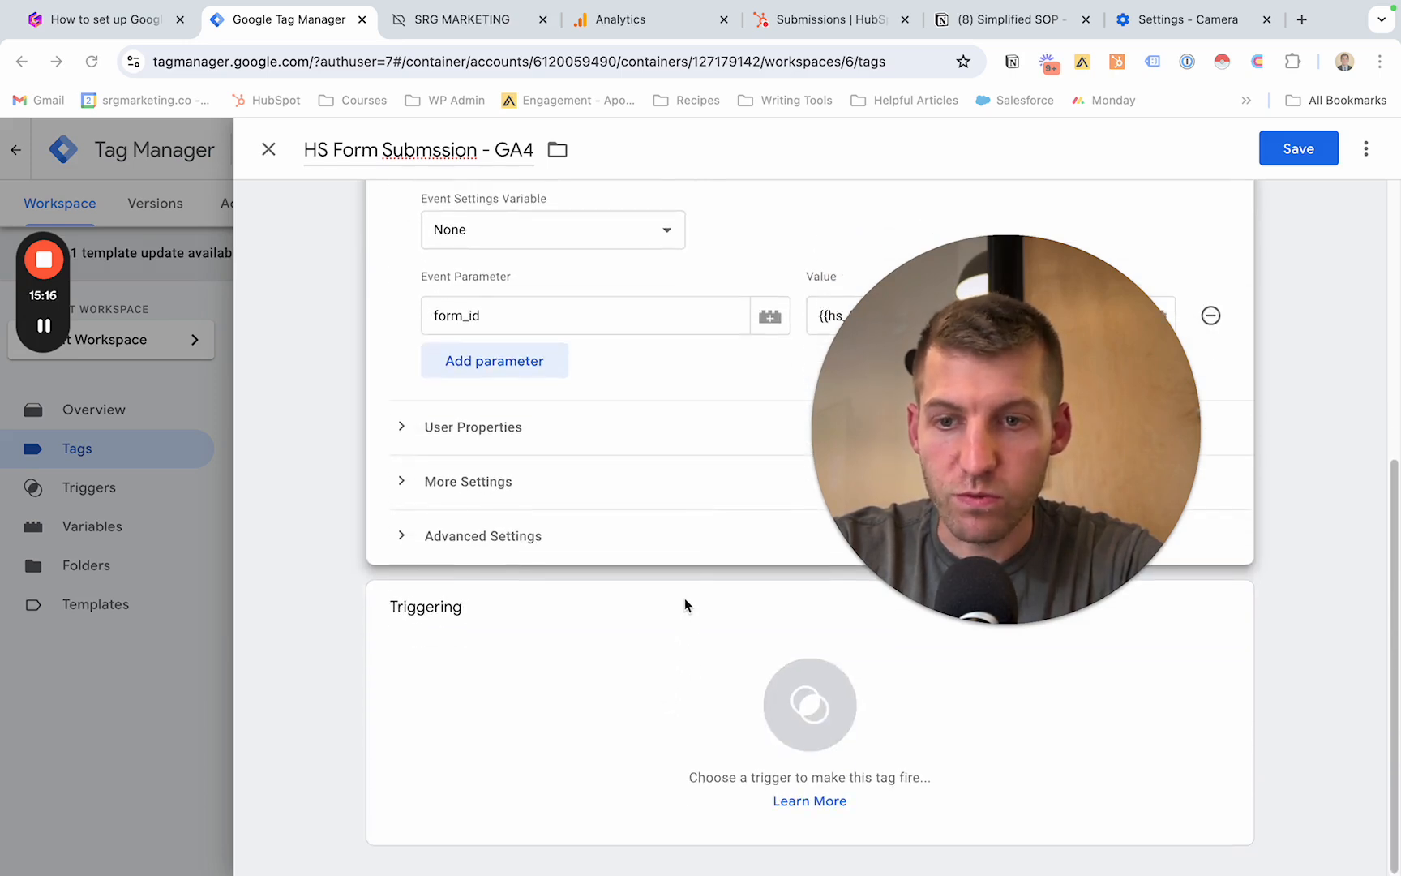
click(661, 678)
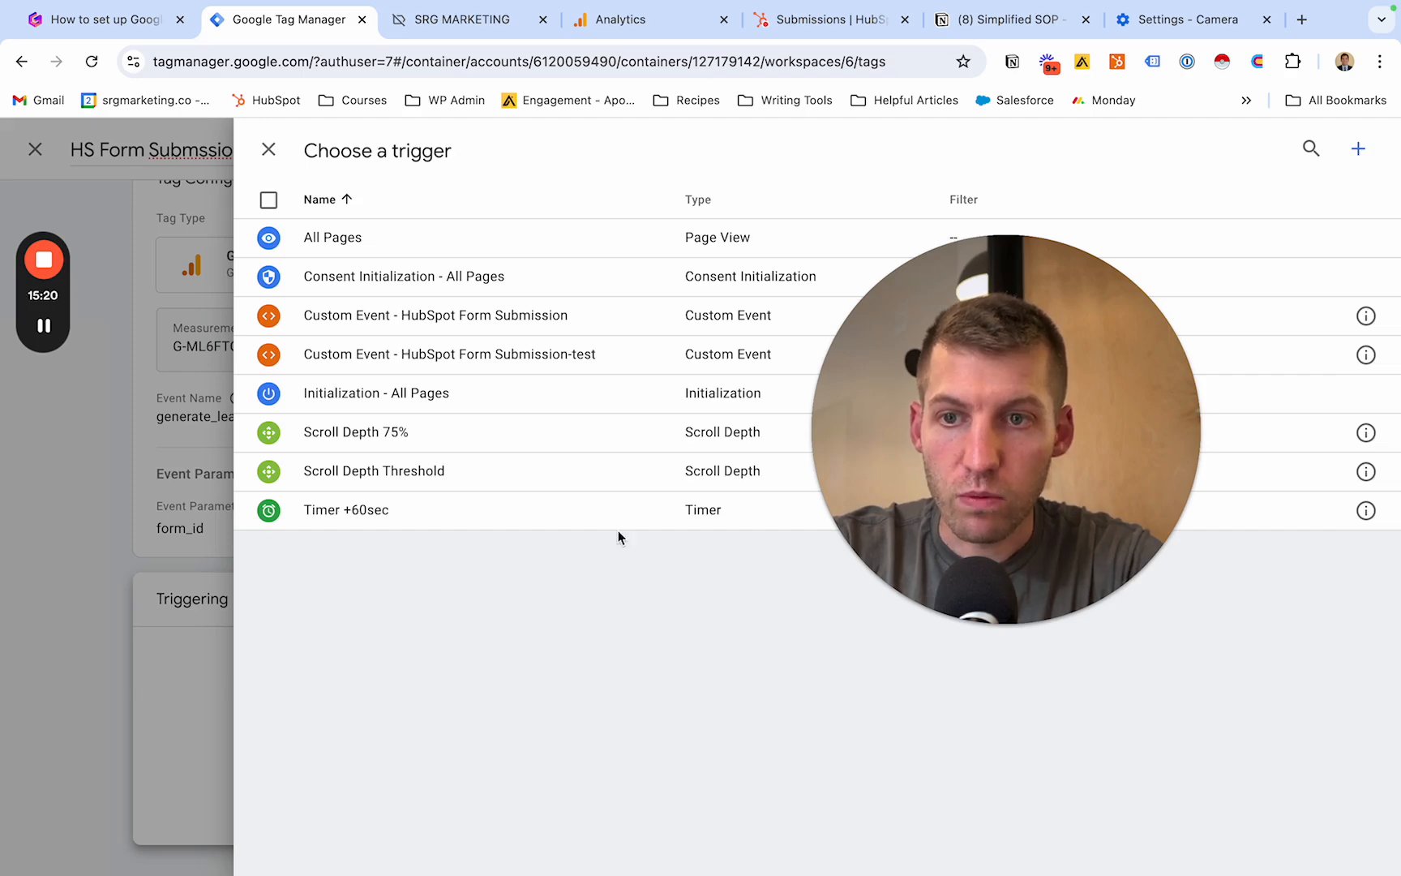
click(499, 318)
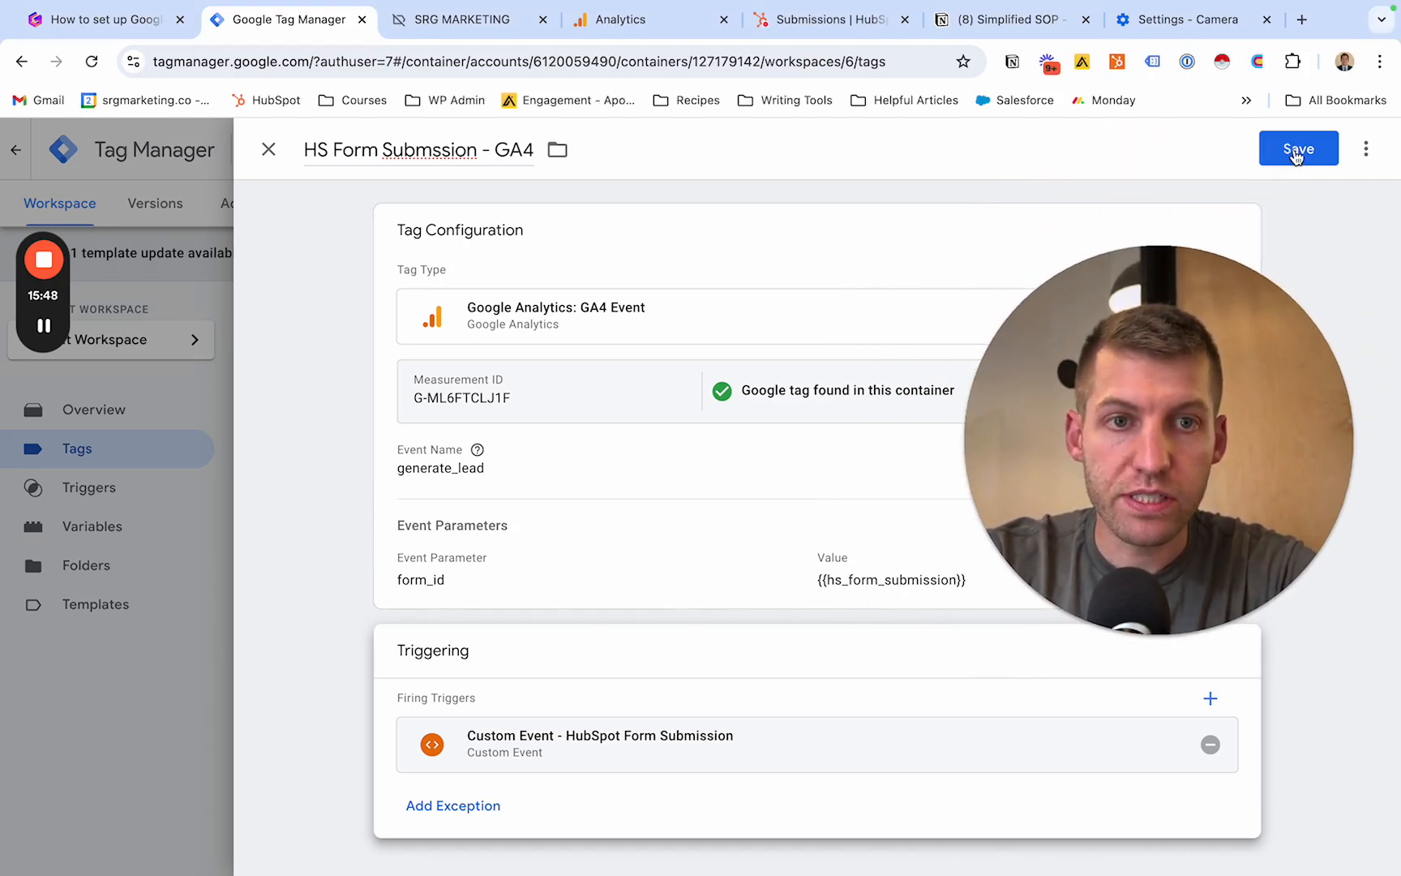
click(268, 149)
click(849, 383)
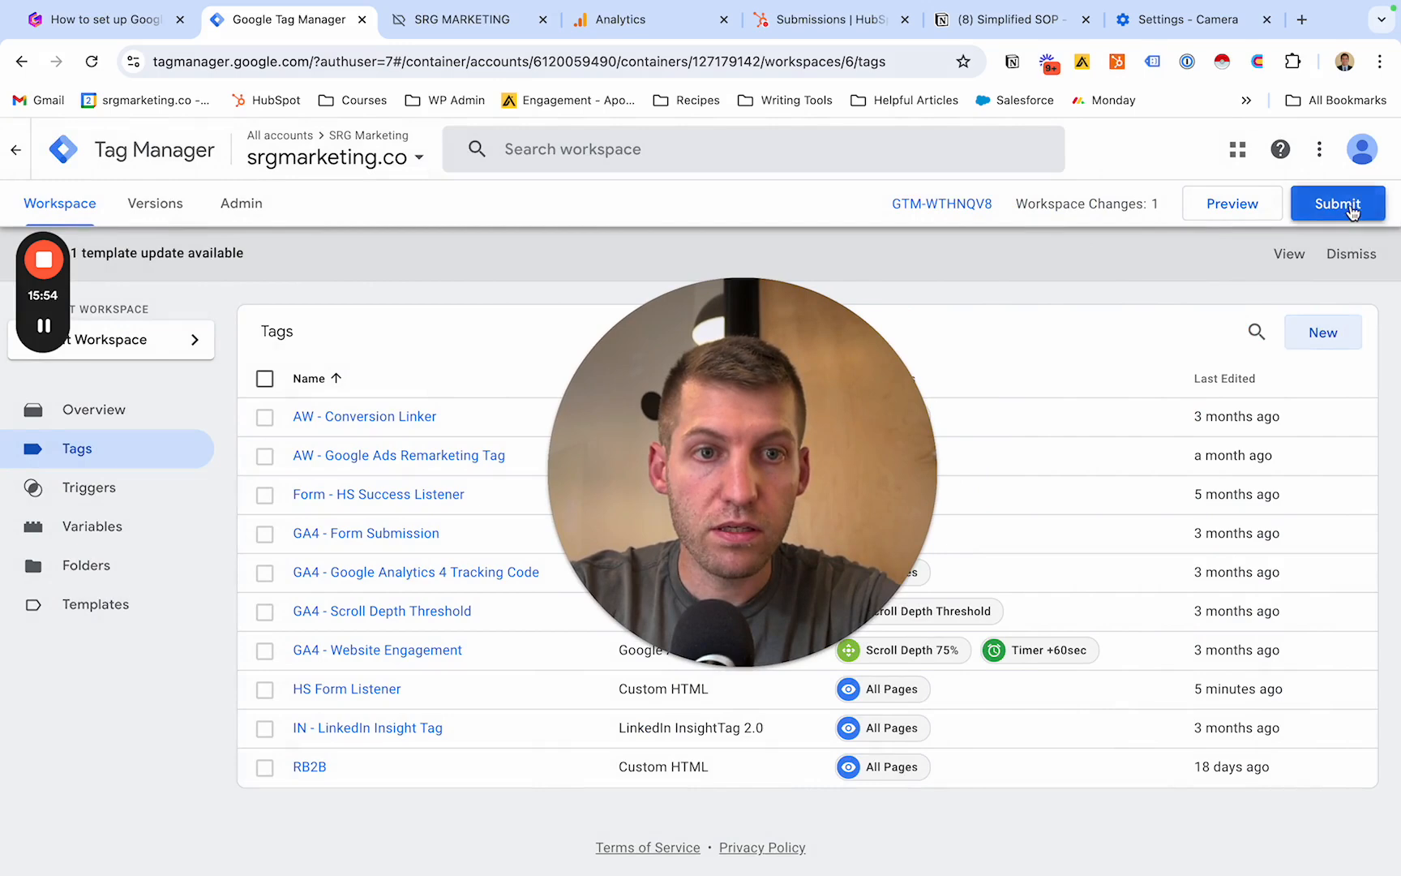
- Publish the workspace changes to the Live environment as a new version without a description, and return to the list of all accounts
click(1346, 204)
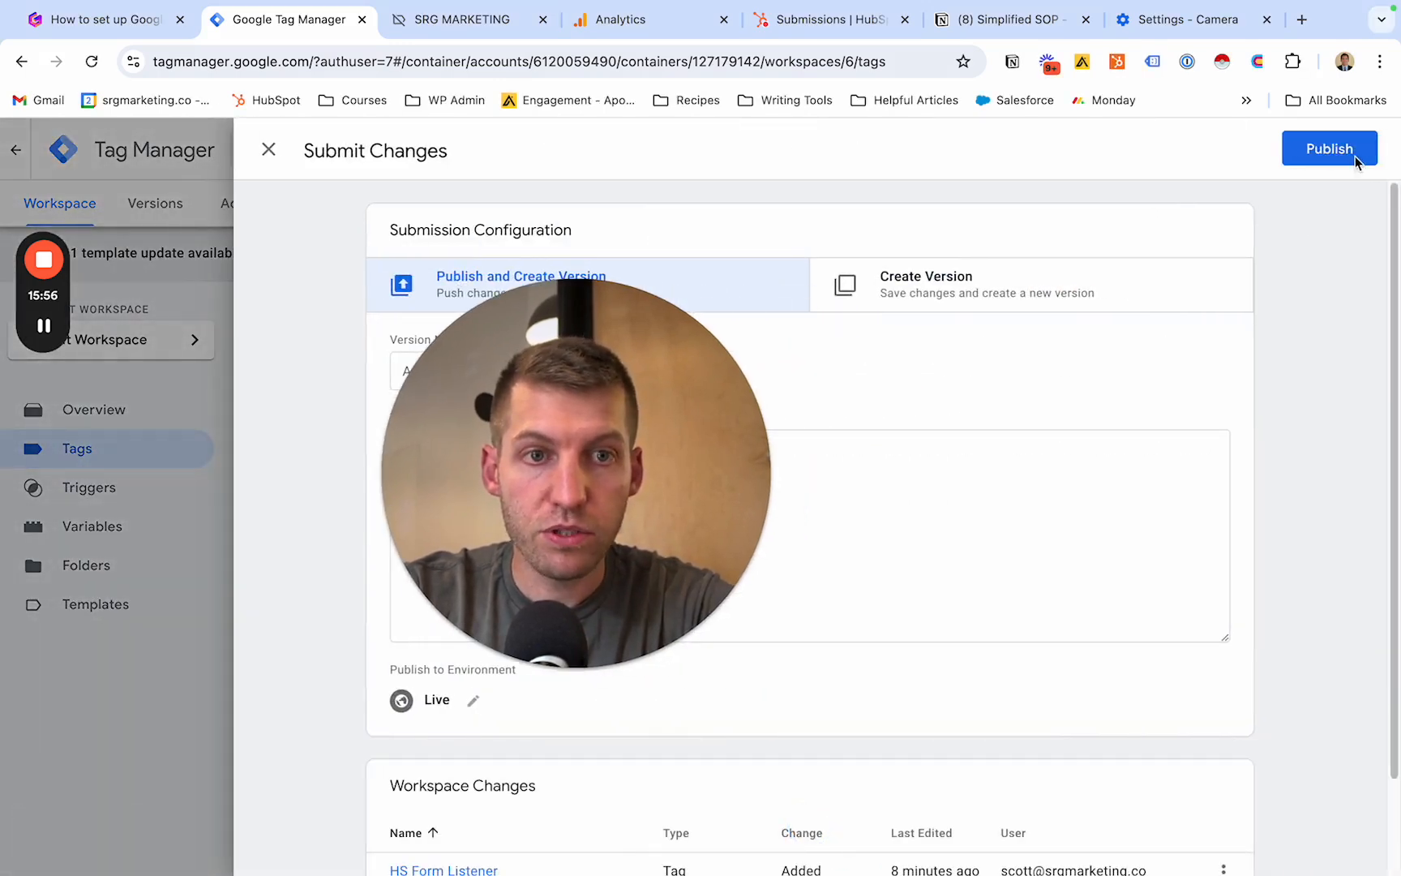
click(1314, 161)
click(956, 716)
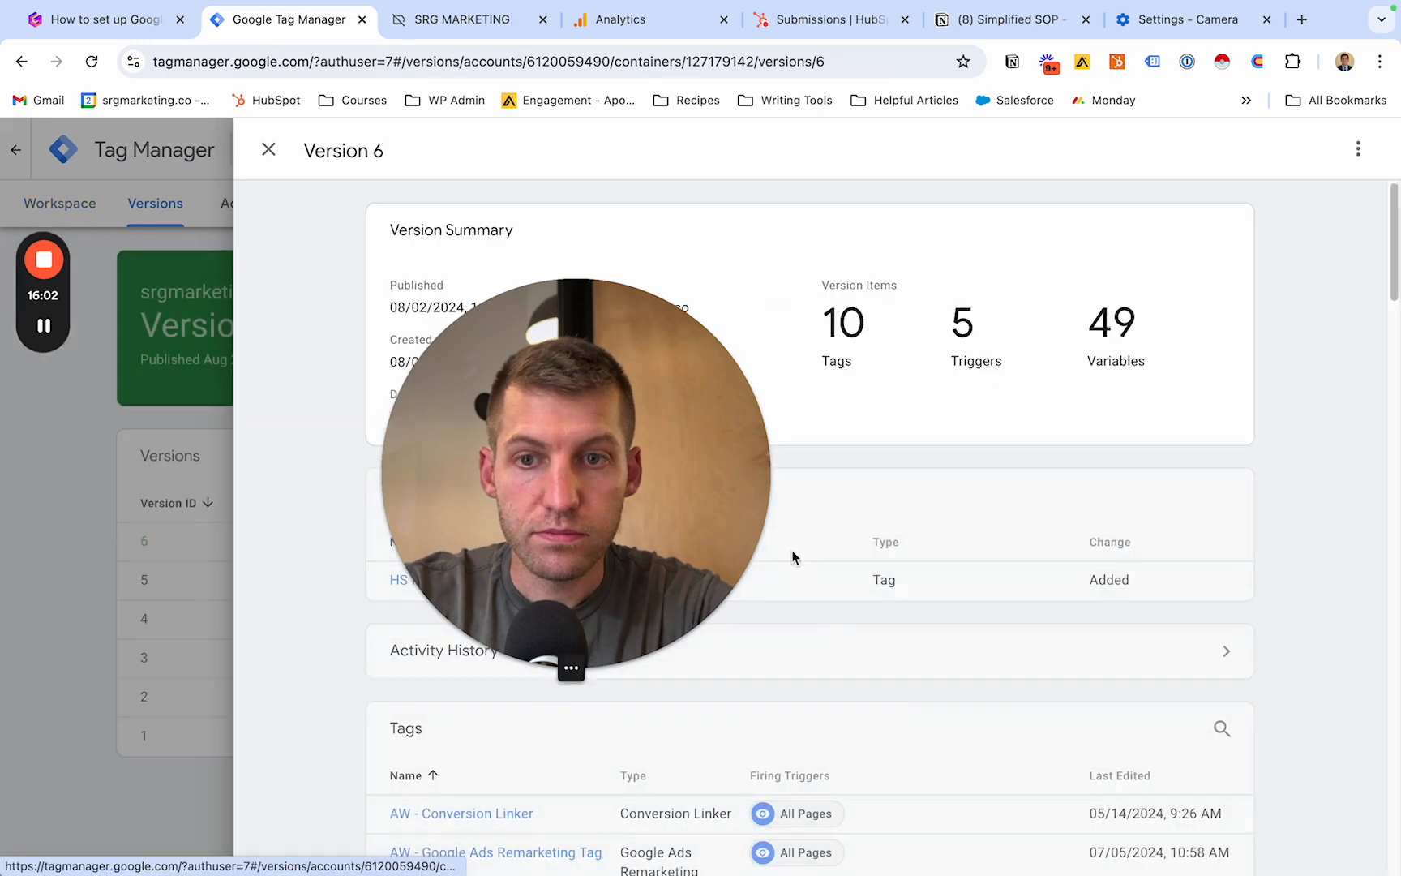
drag(456, 620, 329, 657)
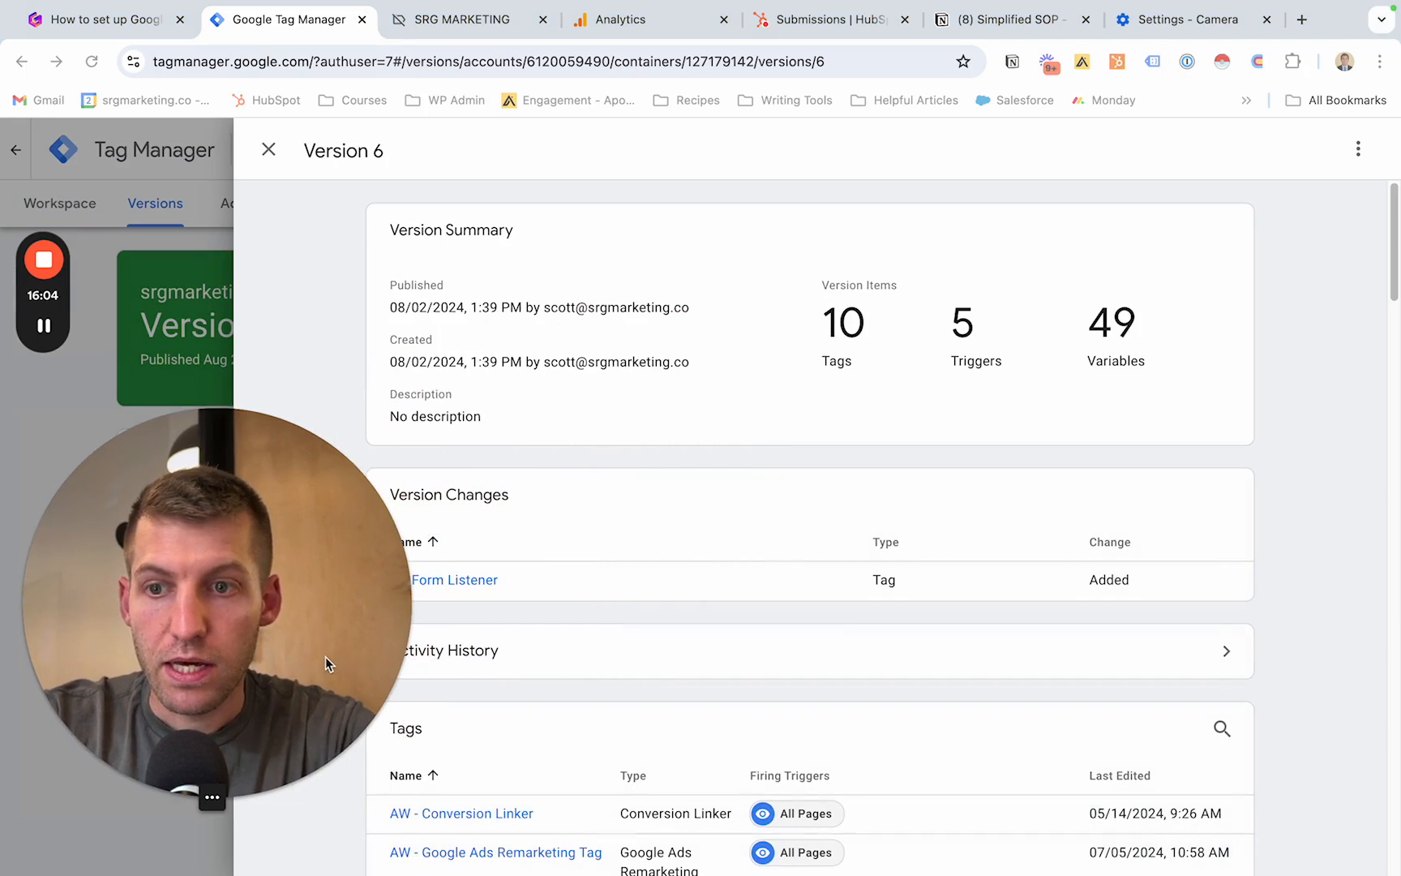
click(270, 150)
drag(292, 610, 409, 614)
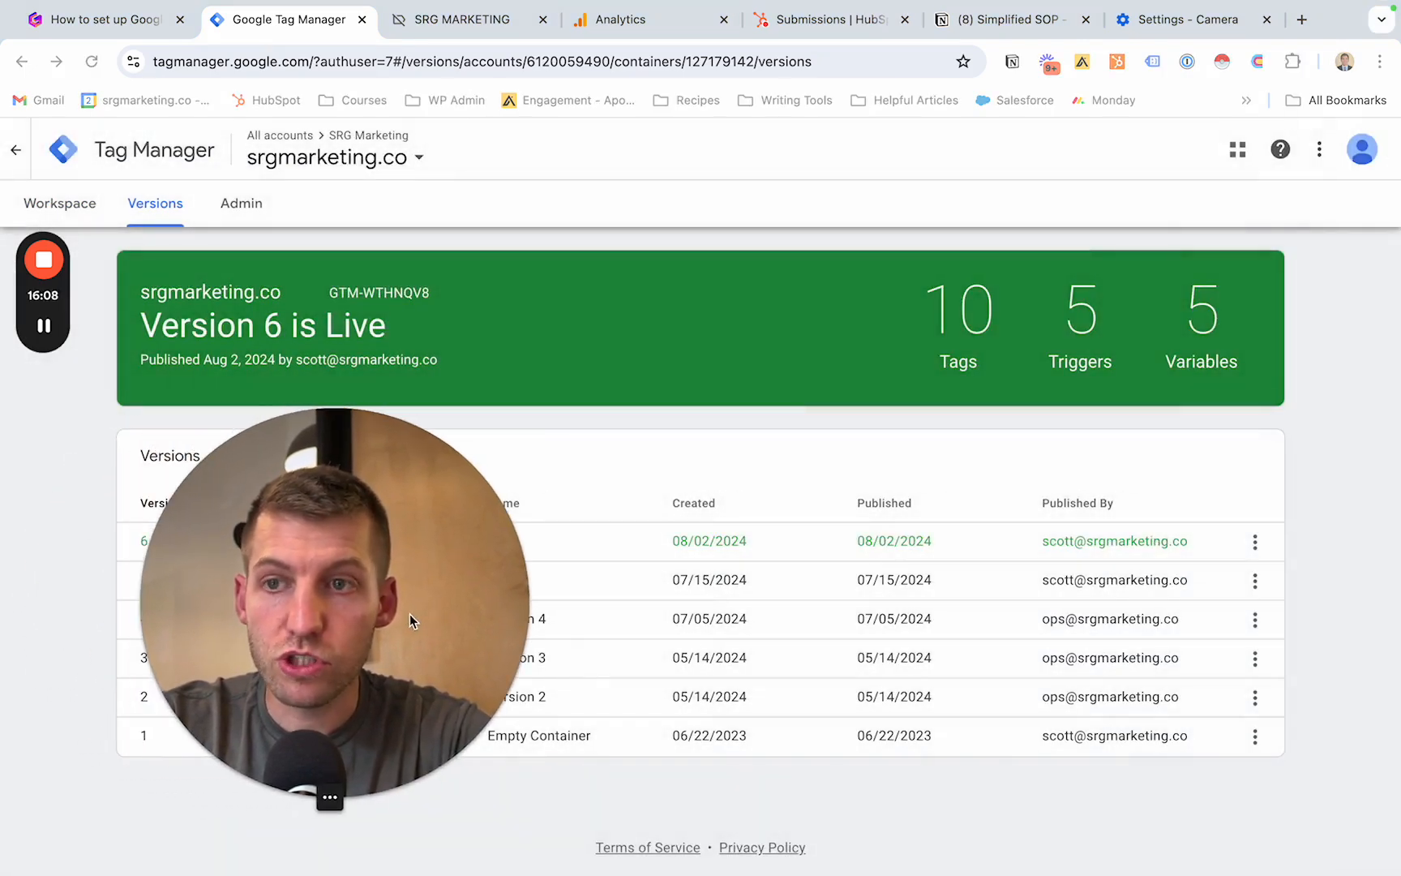
click(15, 151)
drag(388, 555, 1258, 276)
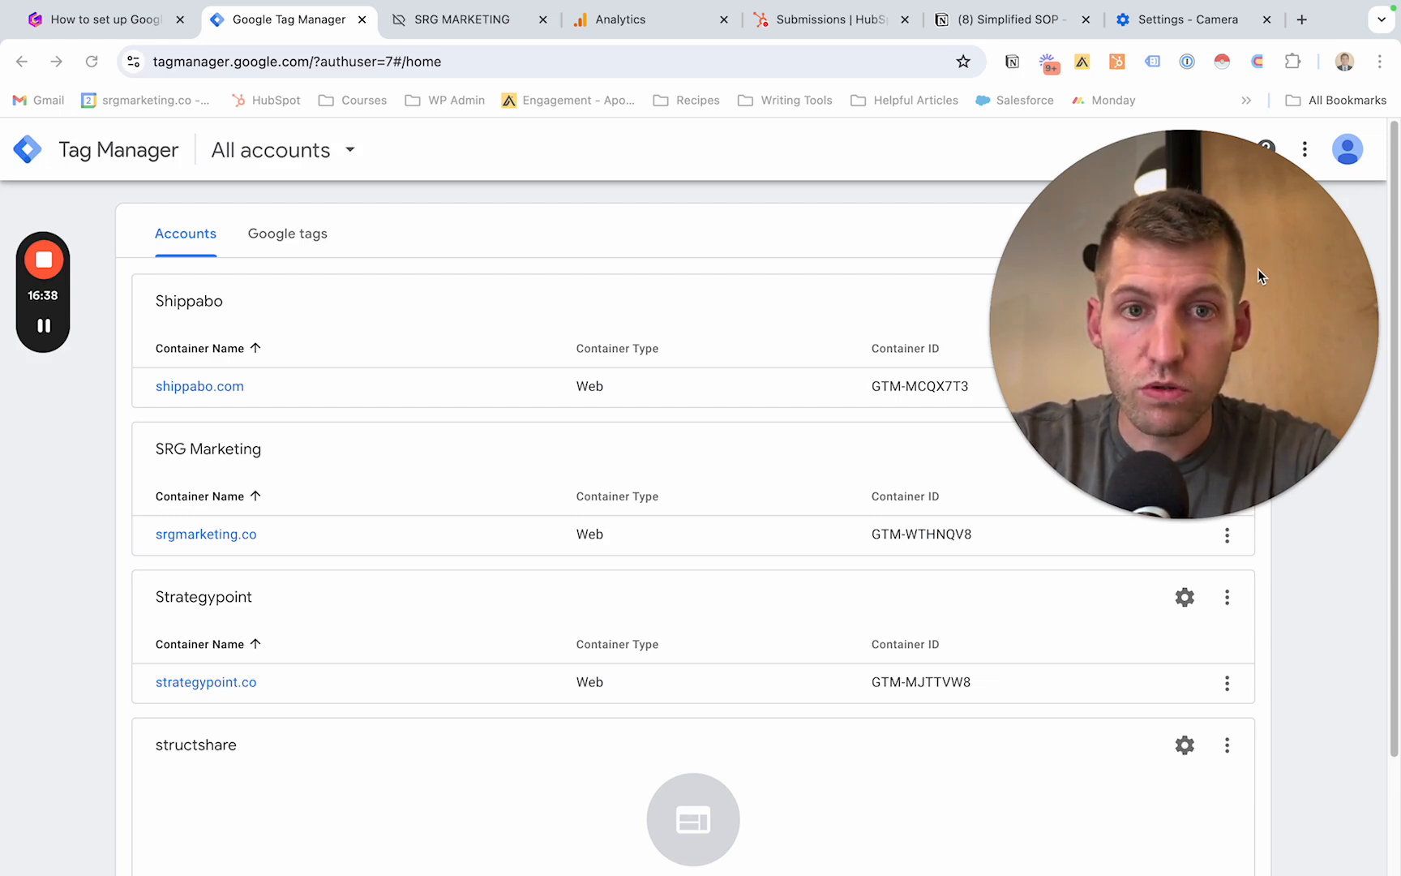
- Switch to Google Analytics, close the web stream details and open the events list in the SRG Website property's data display settings
click(620, 19)
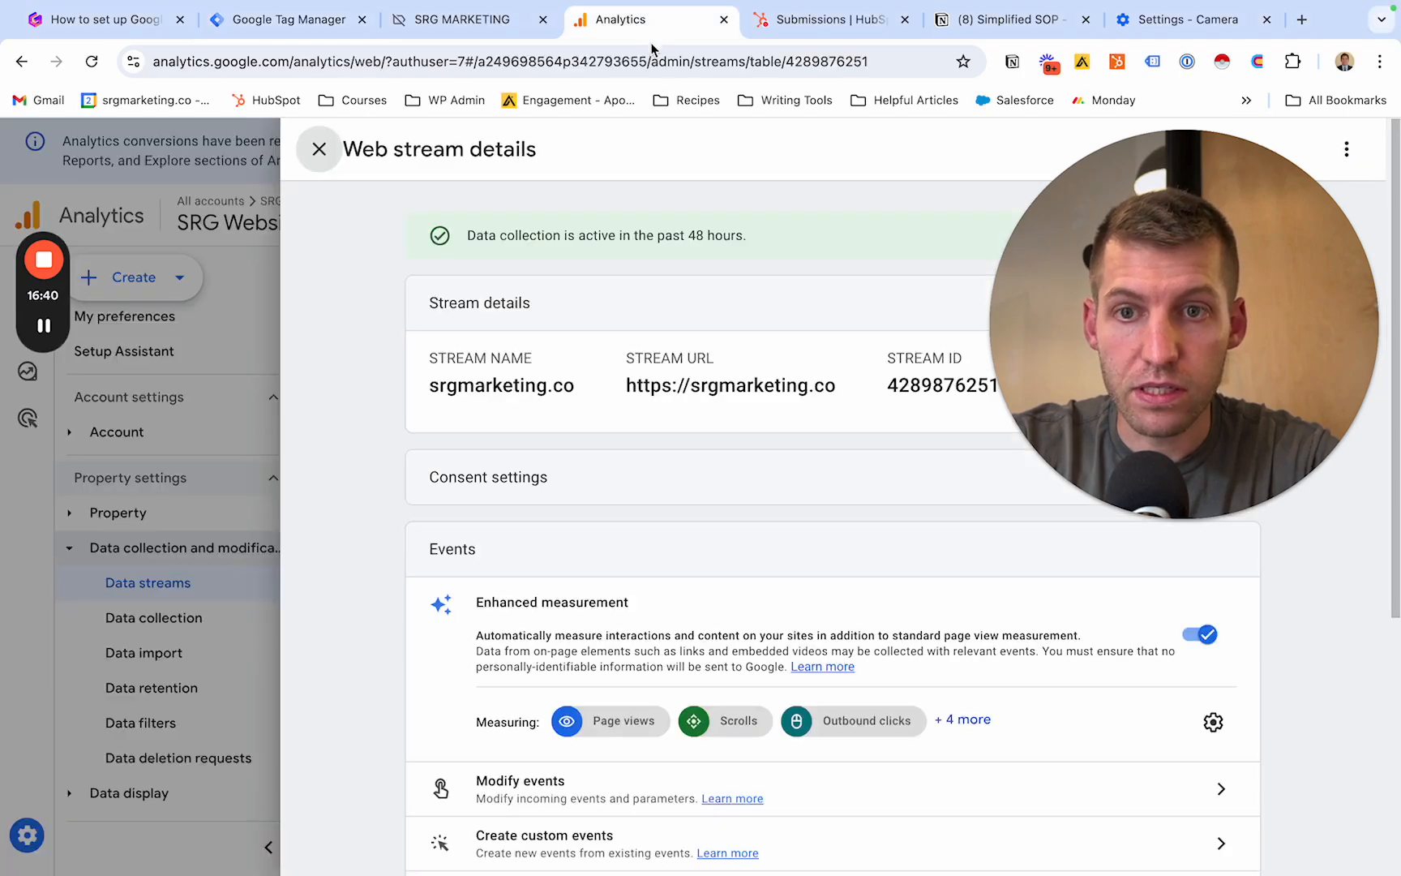
click(320, 150)
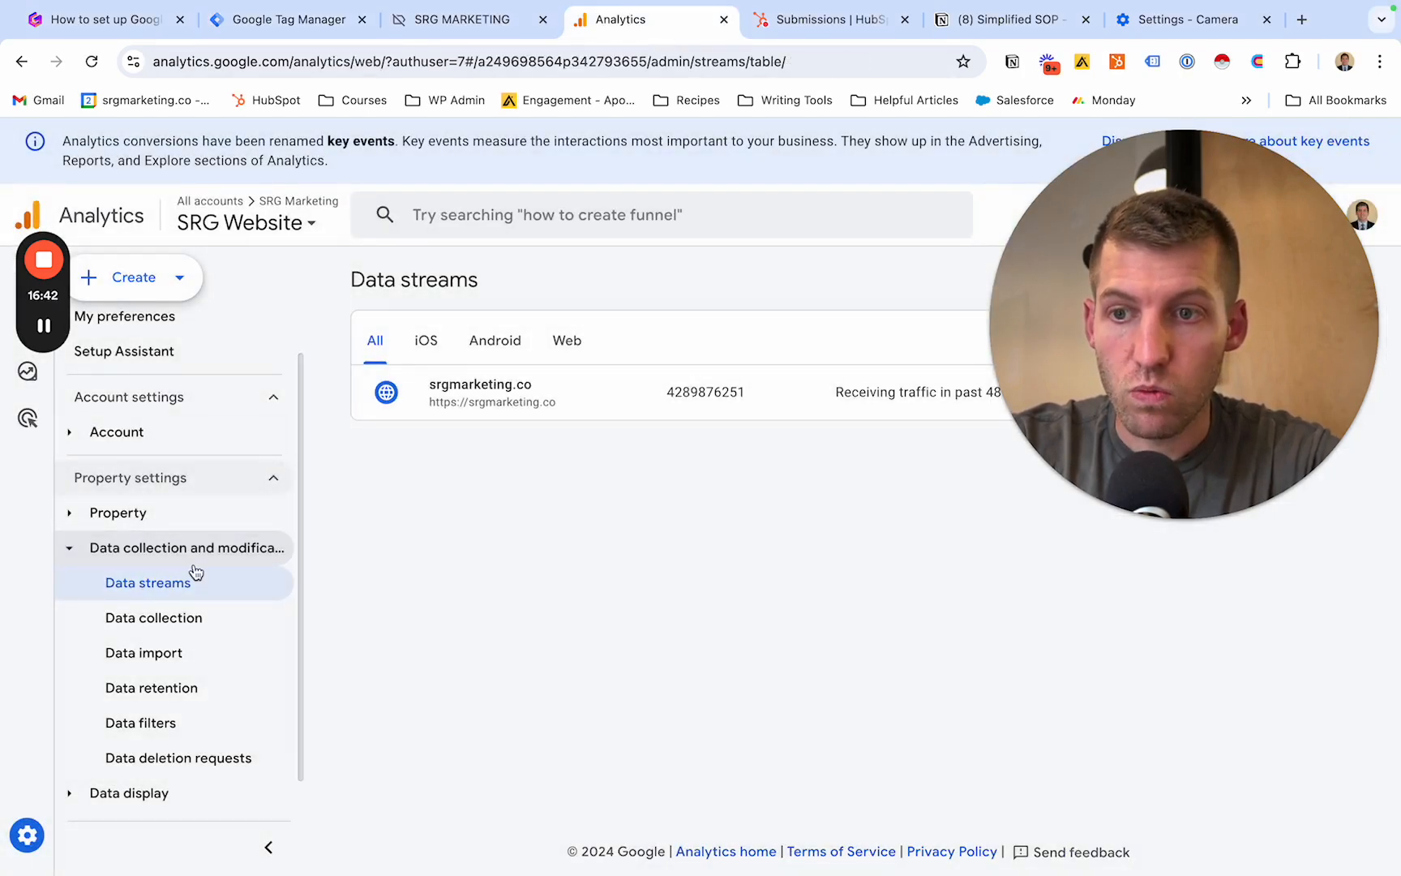
scroll(190, 574, down, 1)
scroll(181, 647, up, 2)
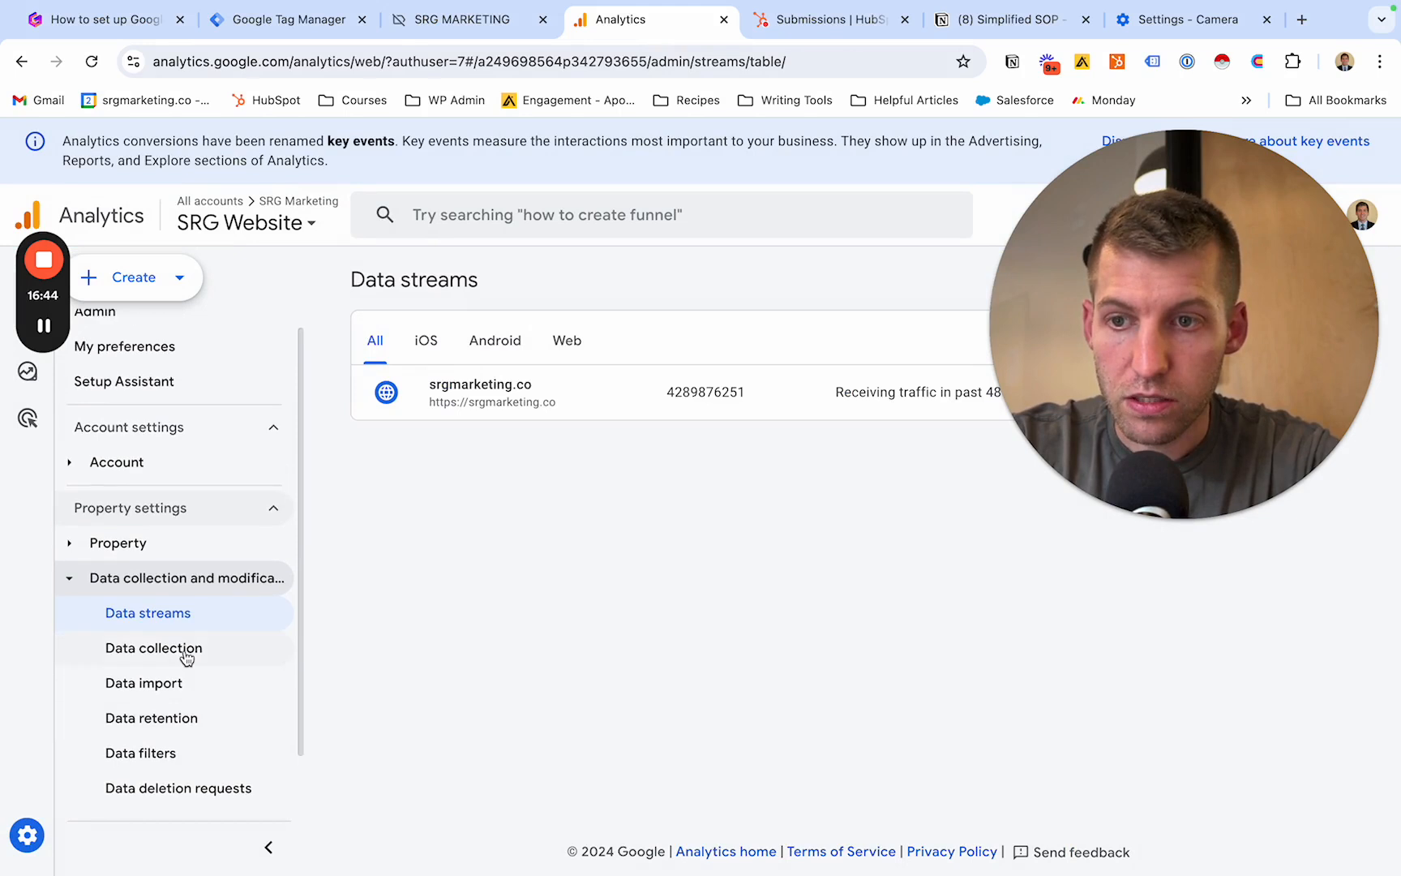
mouse_move(66, 328)
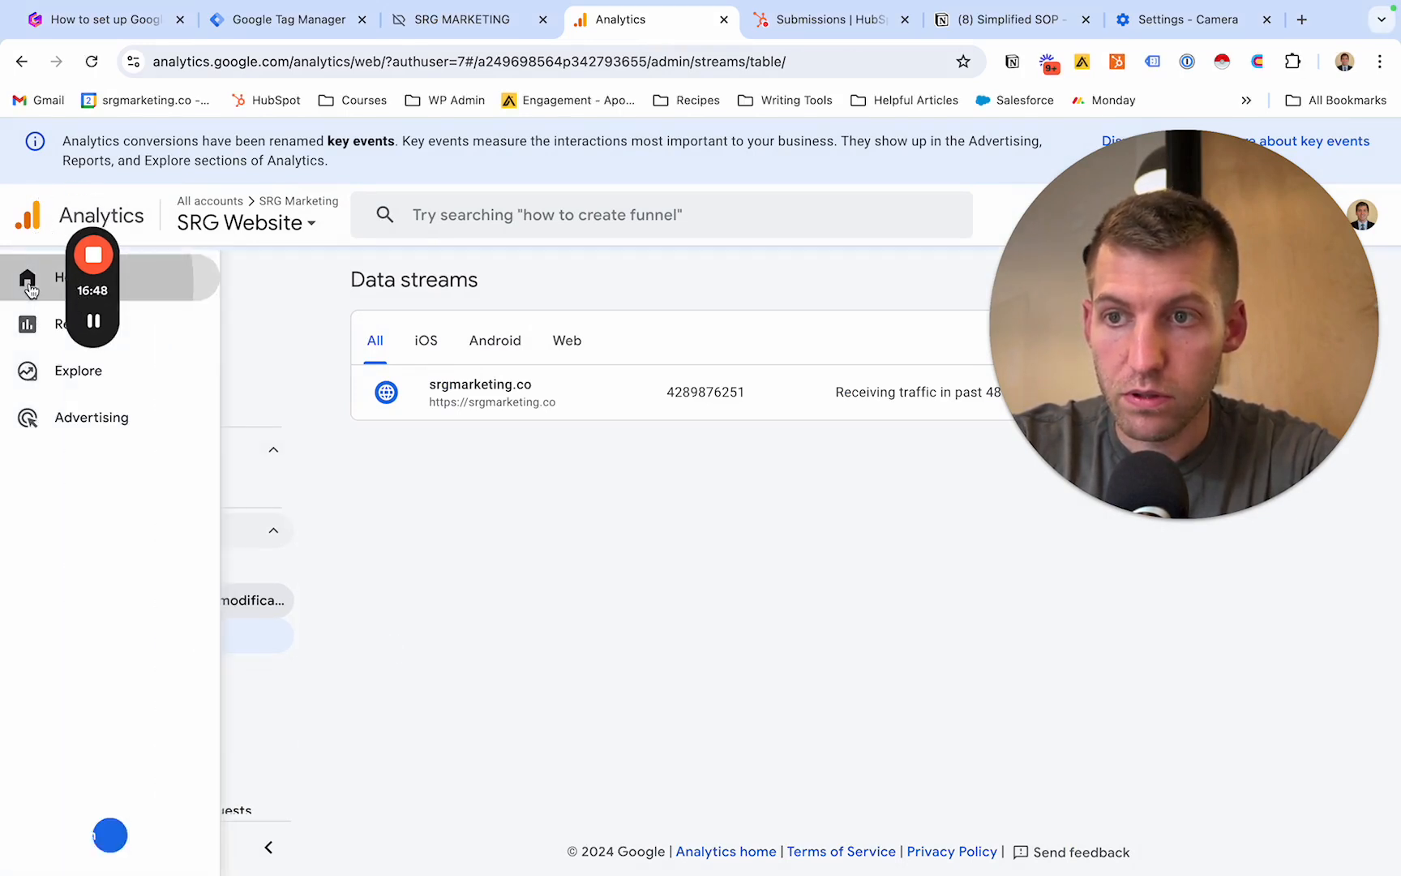
click(31, 285)
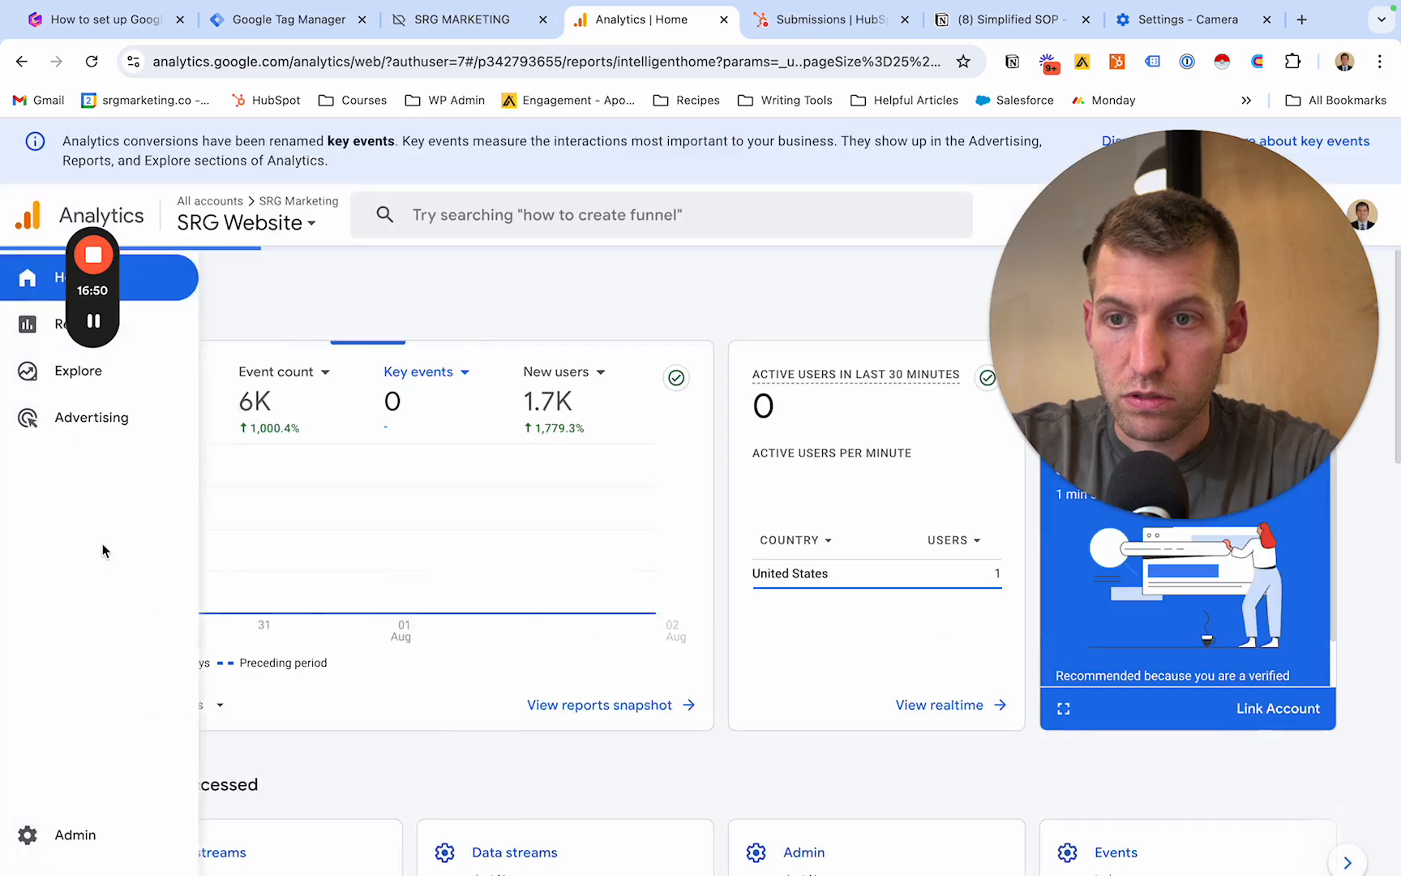
click(82, 843)
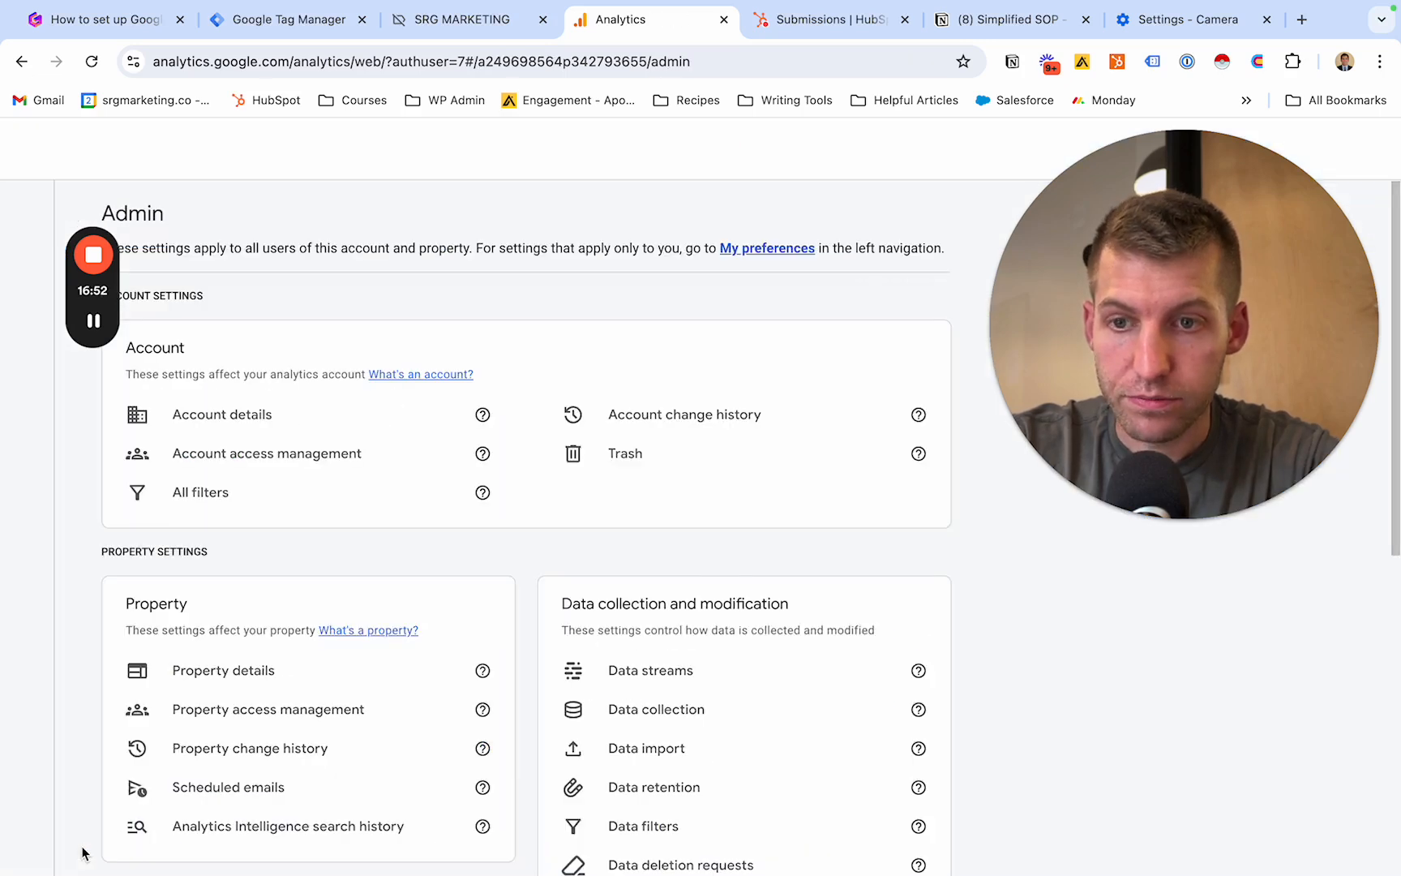
scroll(435, 490, down, 3)
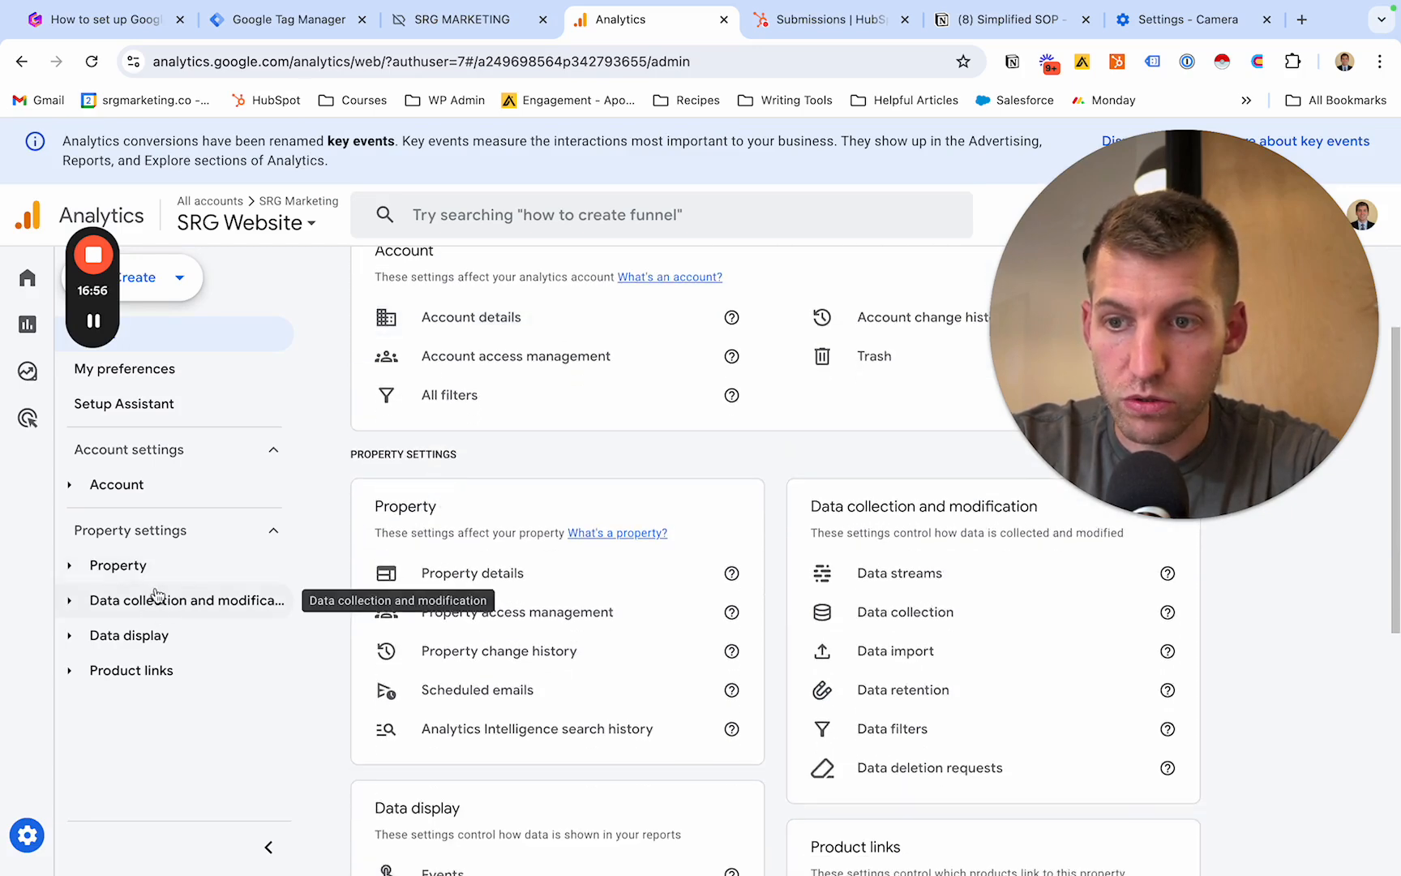
click(154, 635)
scroll(154, 641, down, 2)
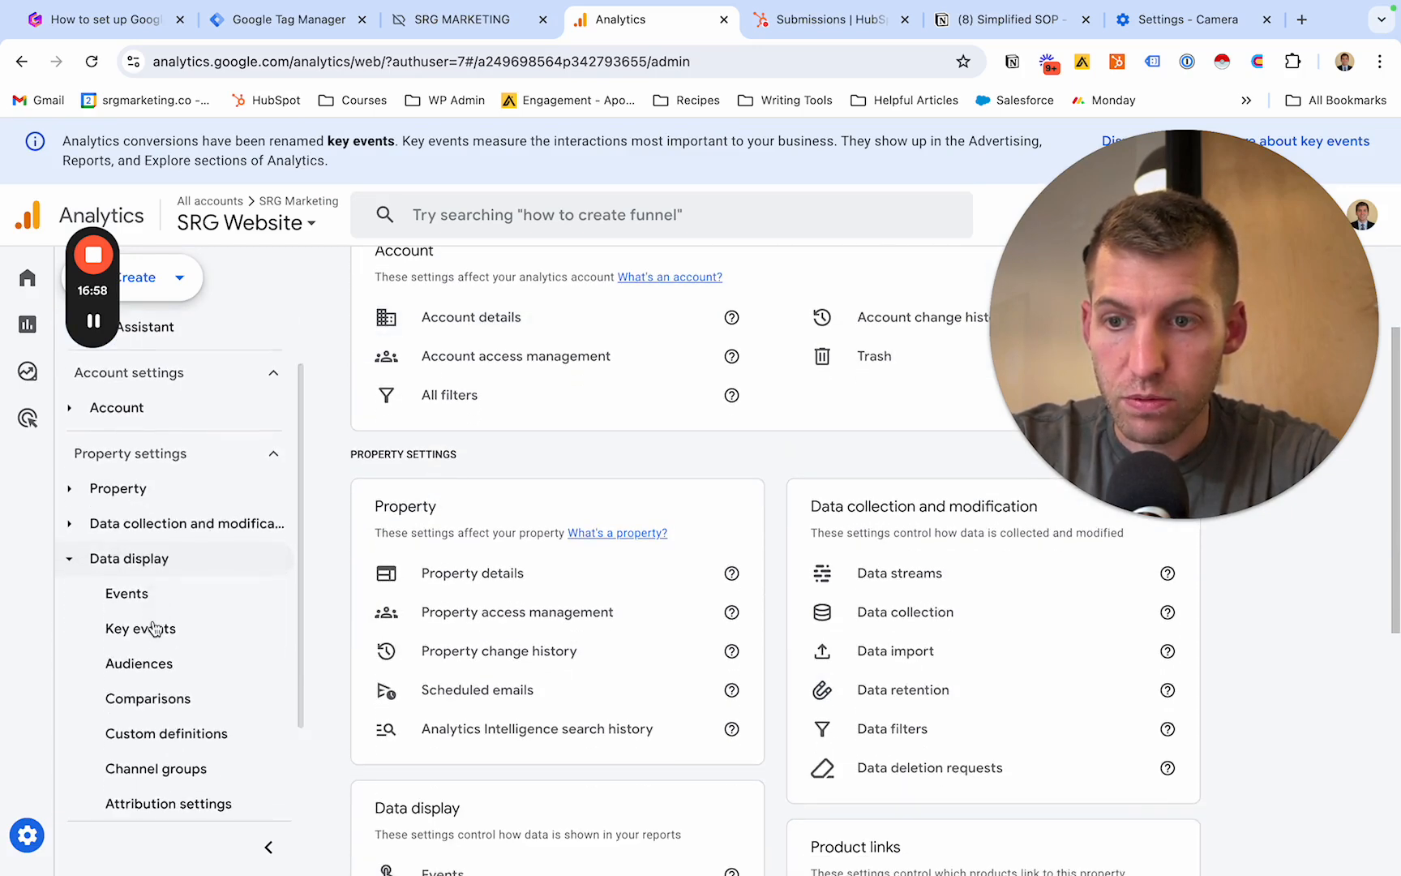
click(165, 577)
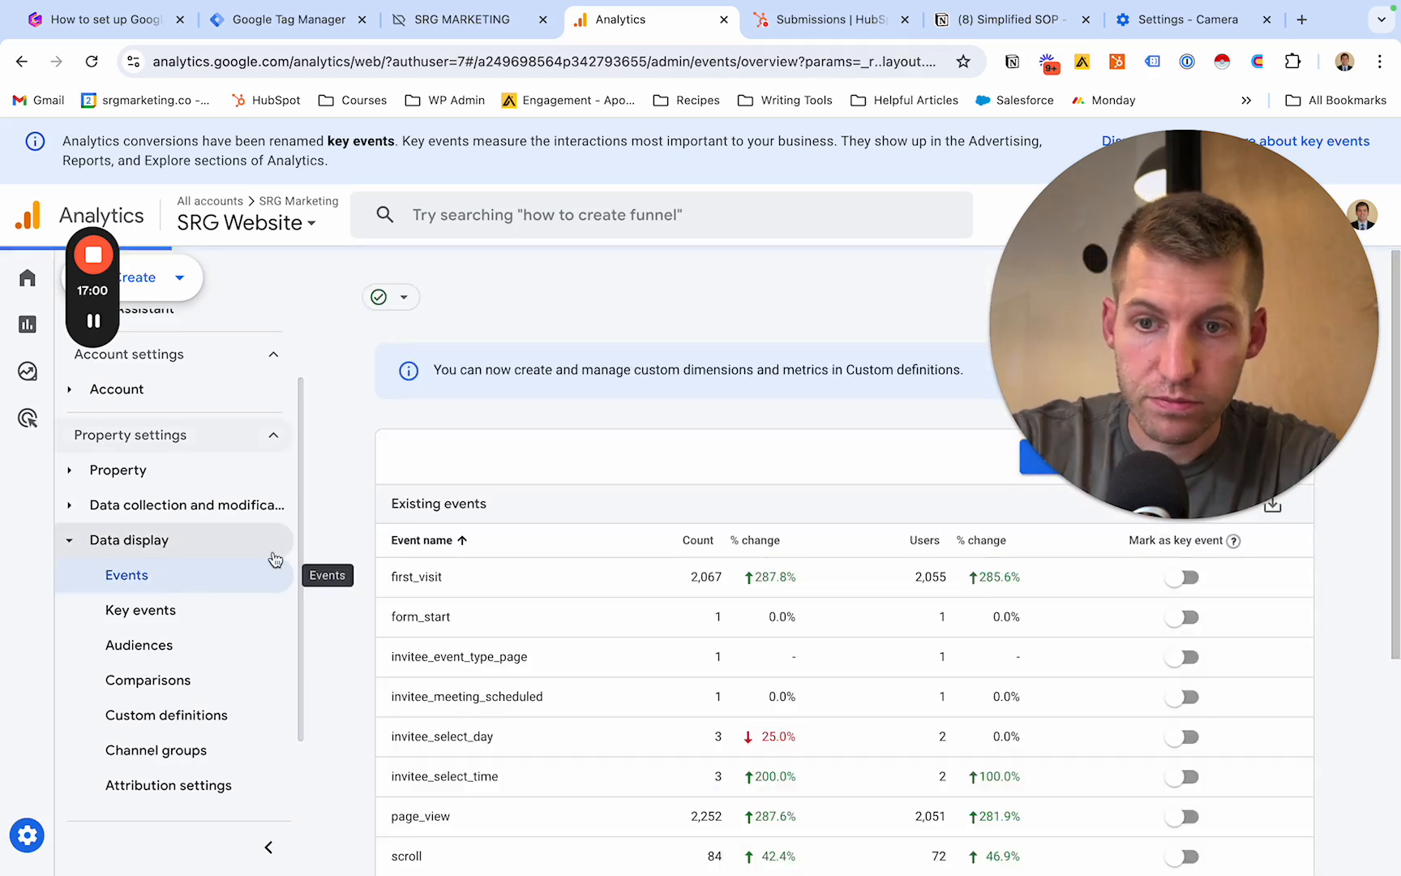
- Create a custom event named generate_lead for the srgmarketing.co stream, matching when event_name equals hs_form_submission
scroll(629, 567, down, 4)
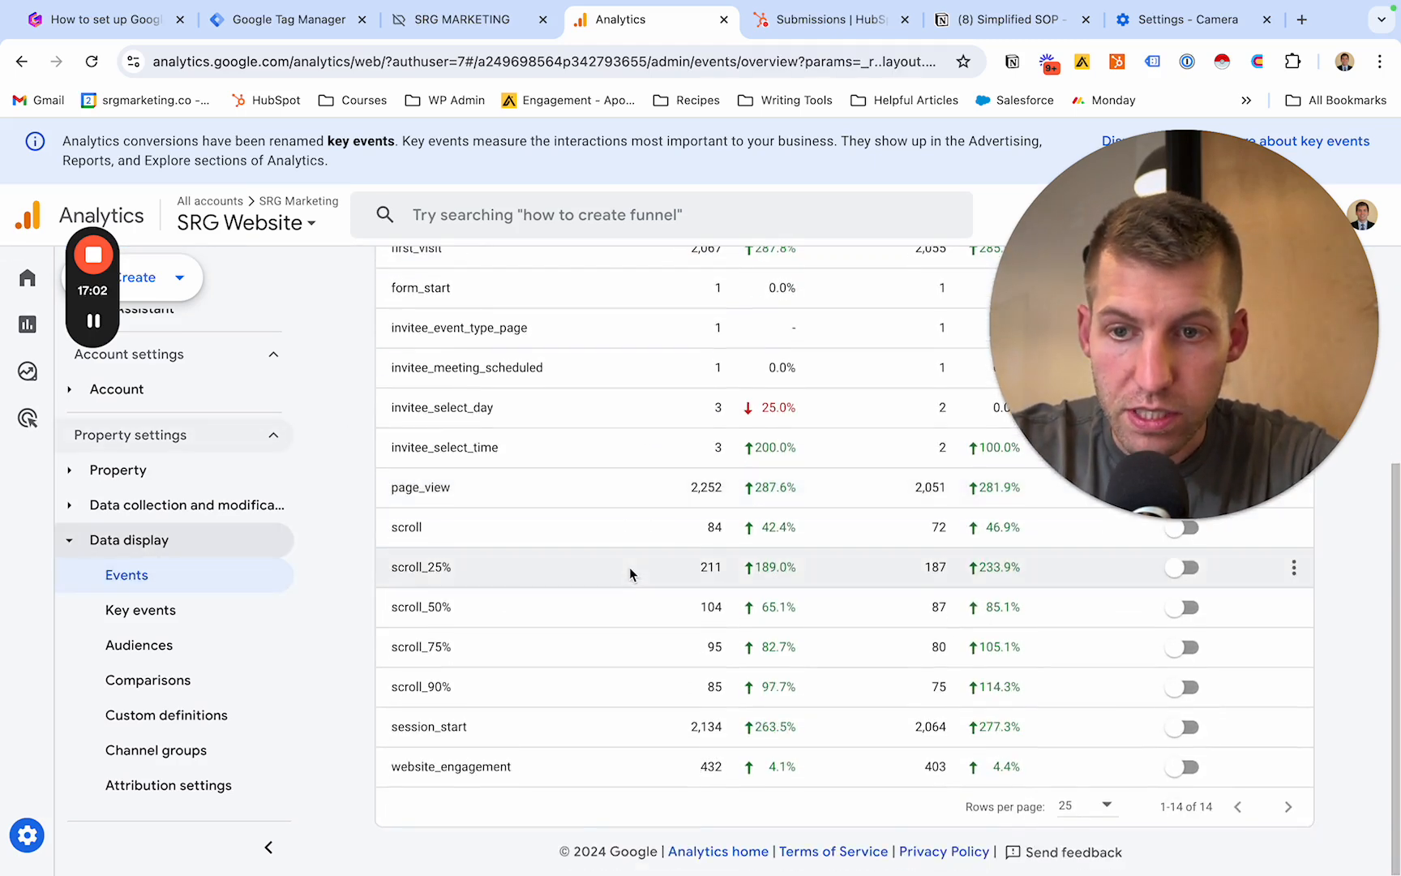
scroll(629, 567, up, 4)
drag(1119, 384, 632, 384)
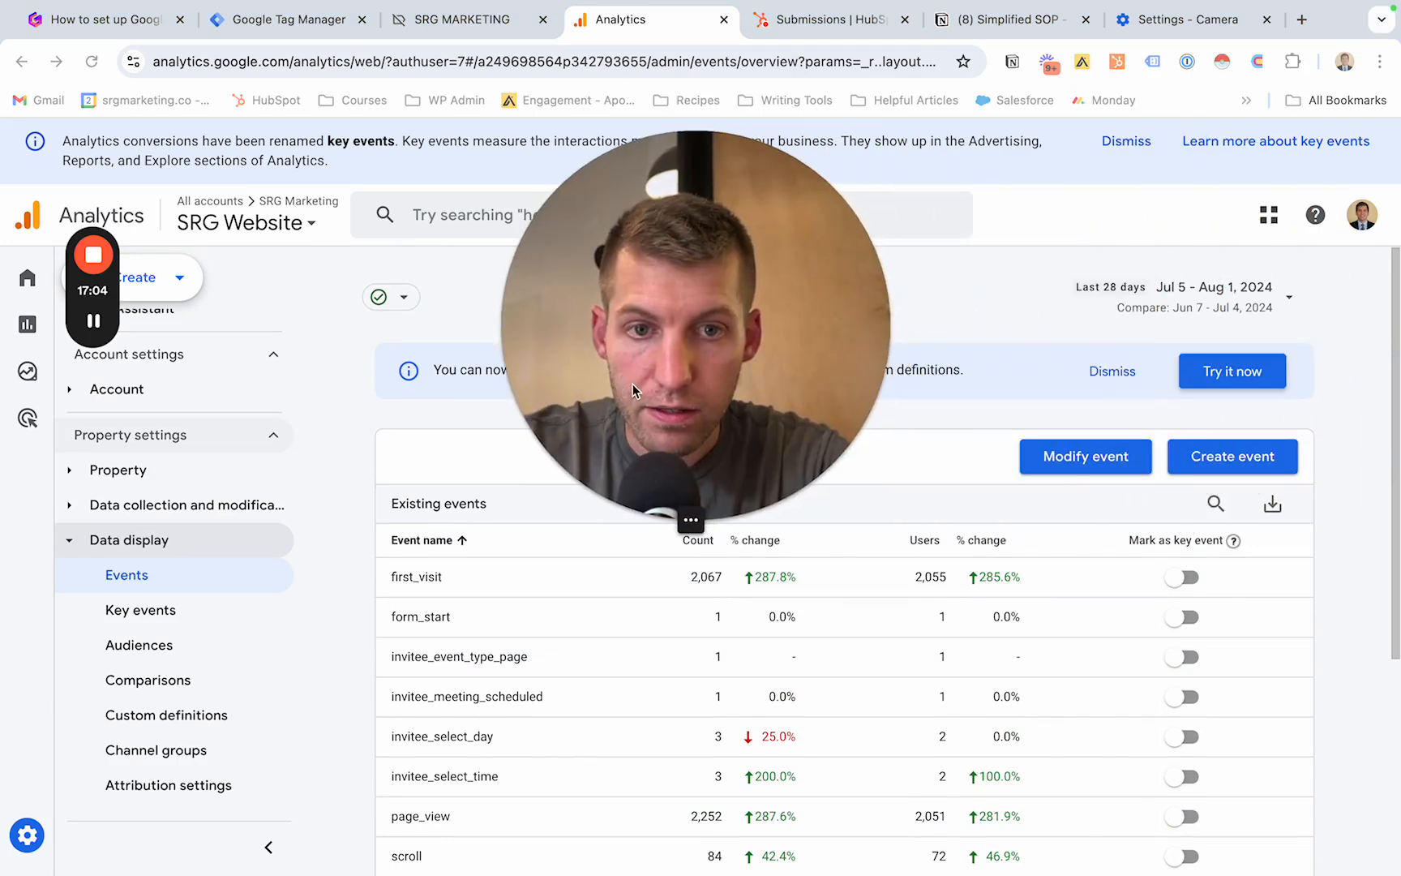
click(1217, 464)
drag(811, 388, 445, 403)
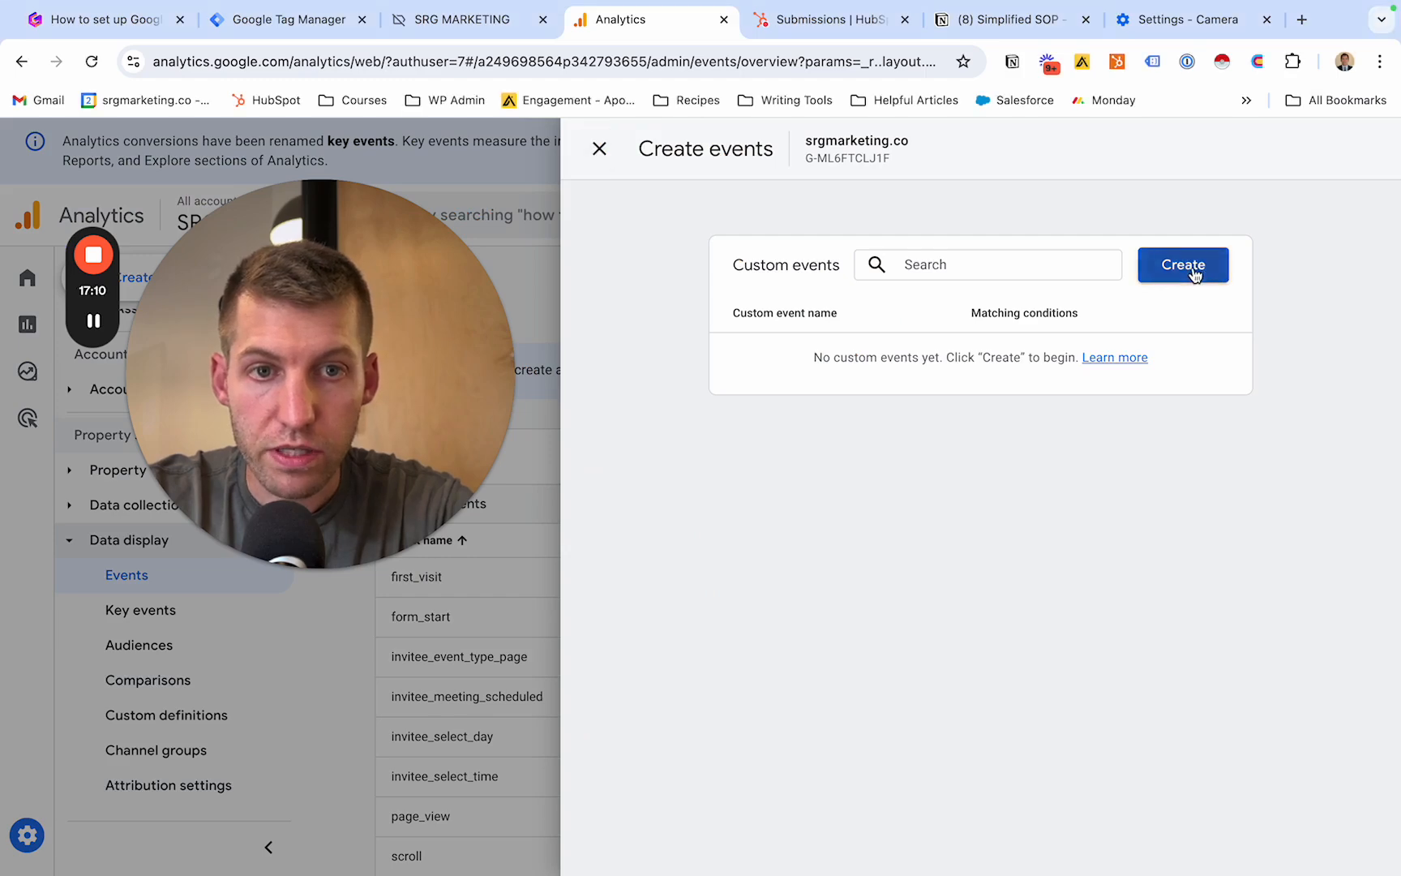
click(1220, 267)
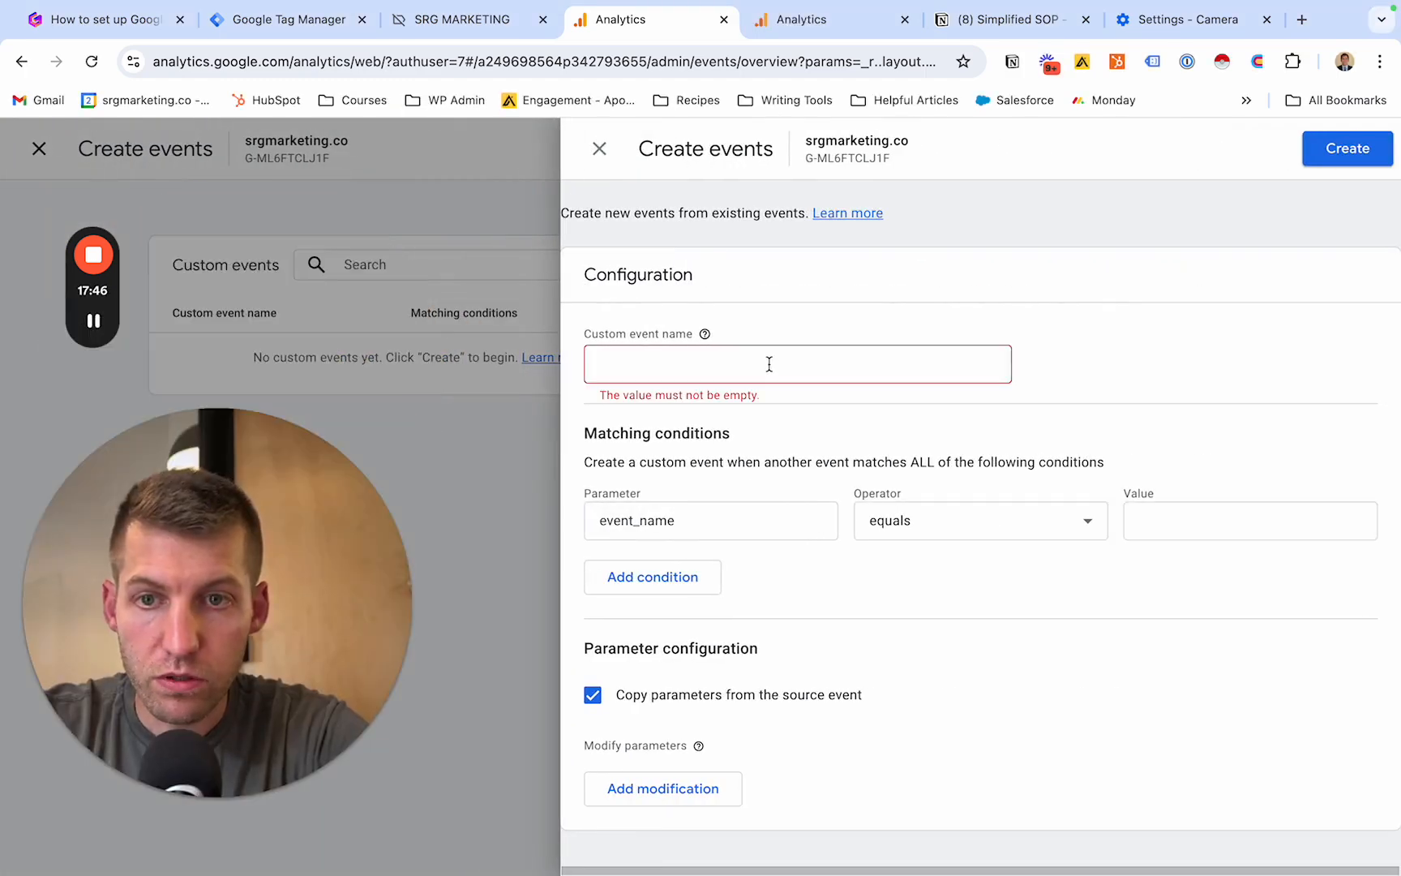
click(769, 364)
text(genera)
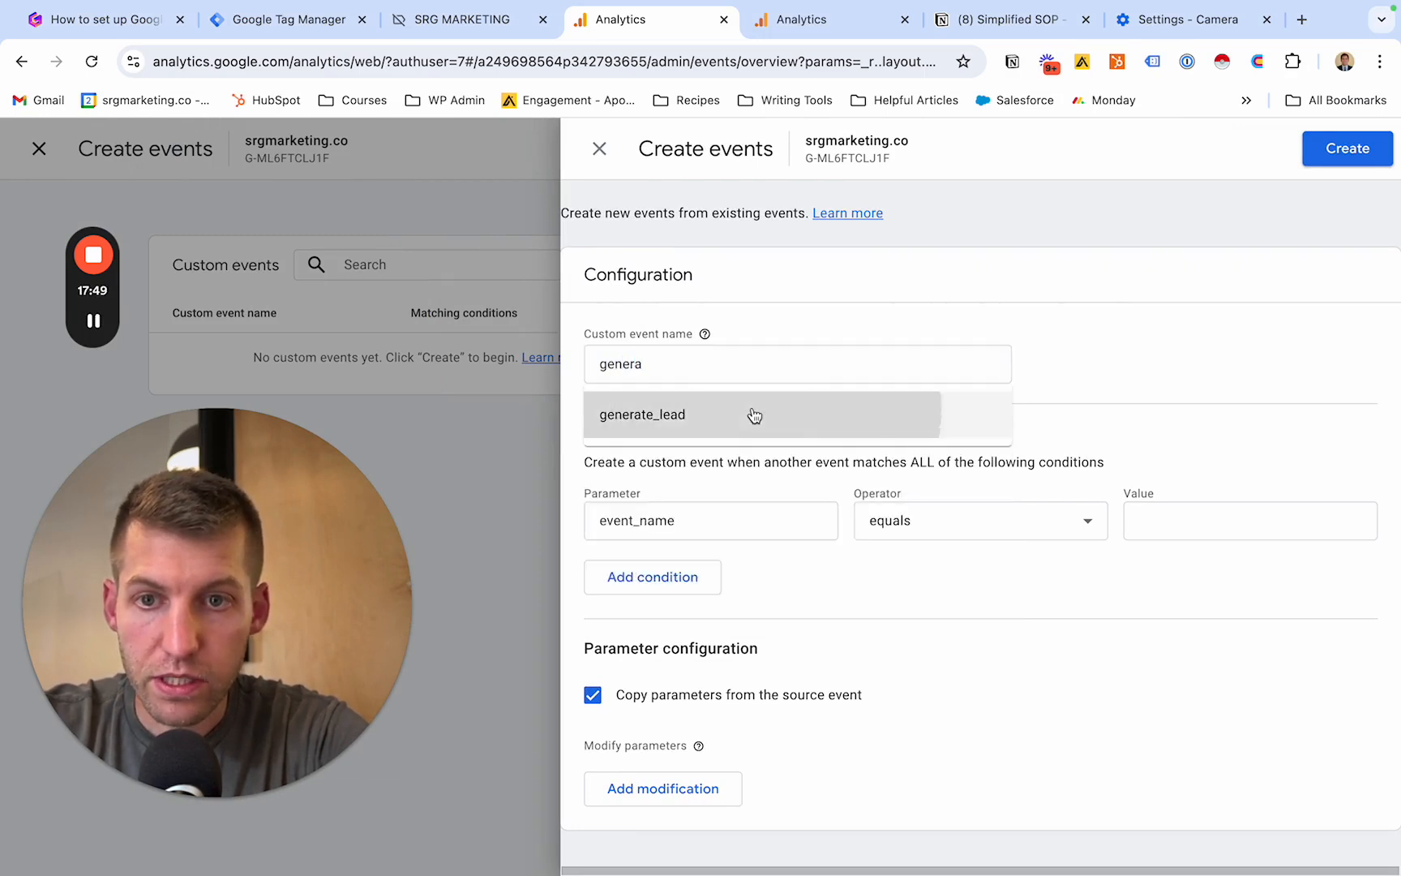
click(751, 414)
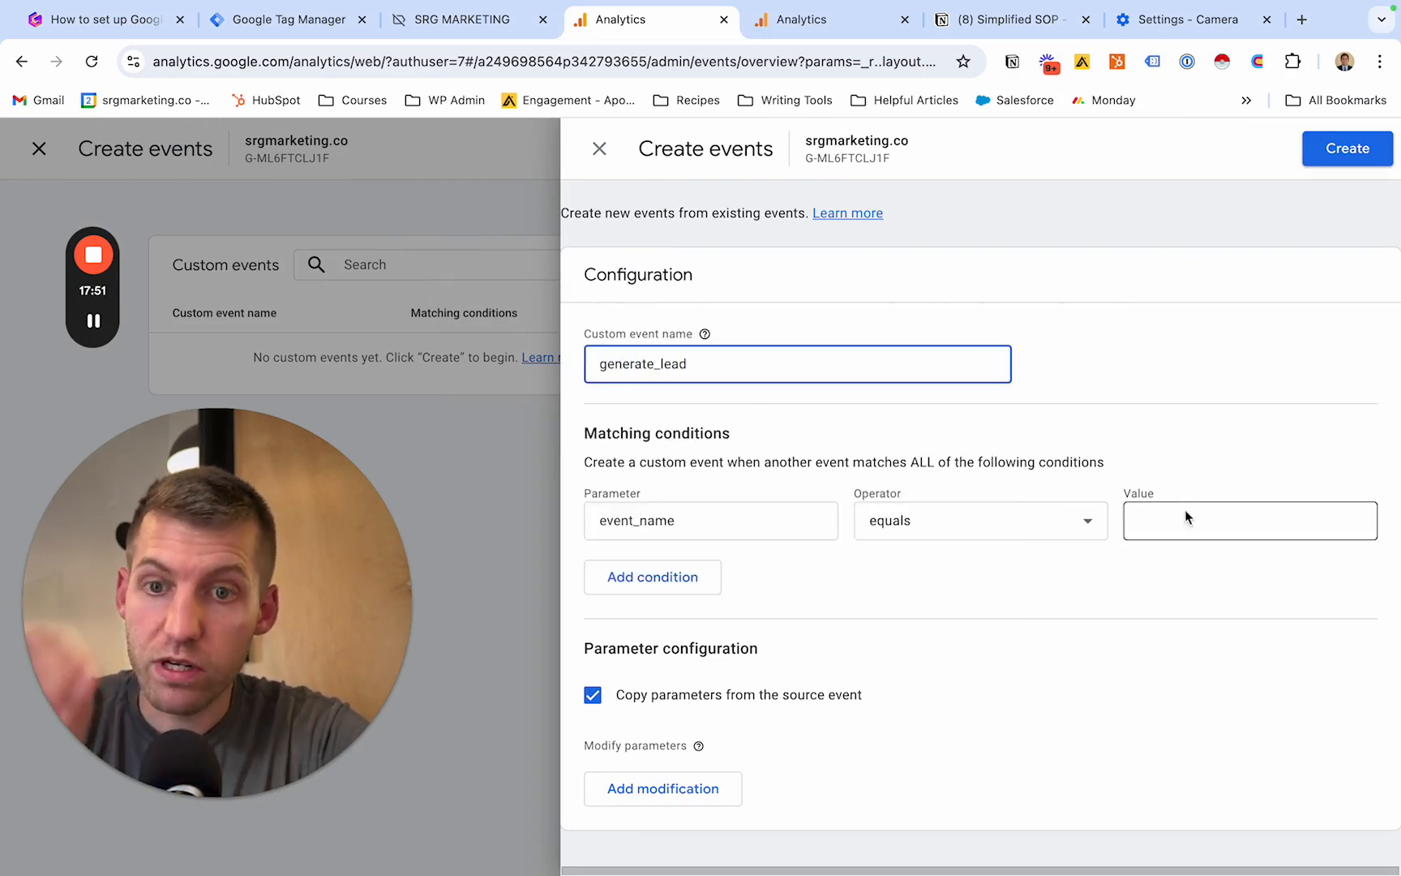
click(1232, 521)
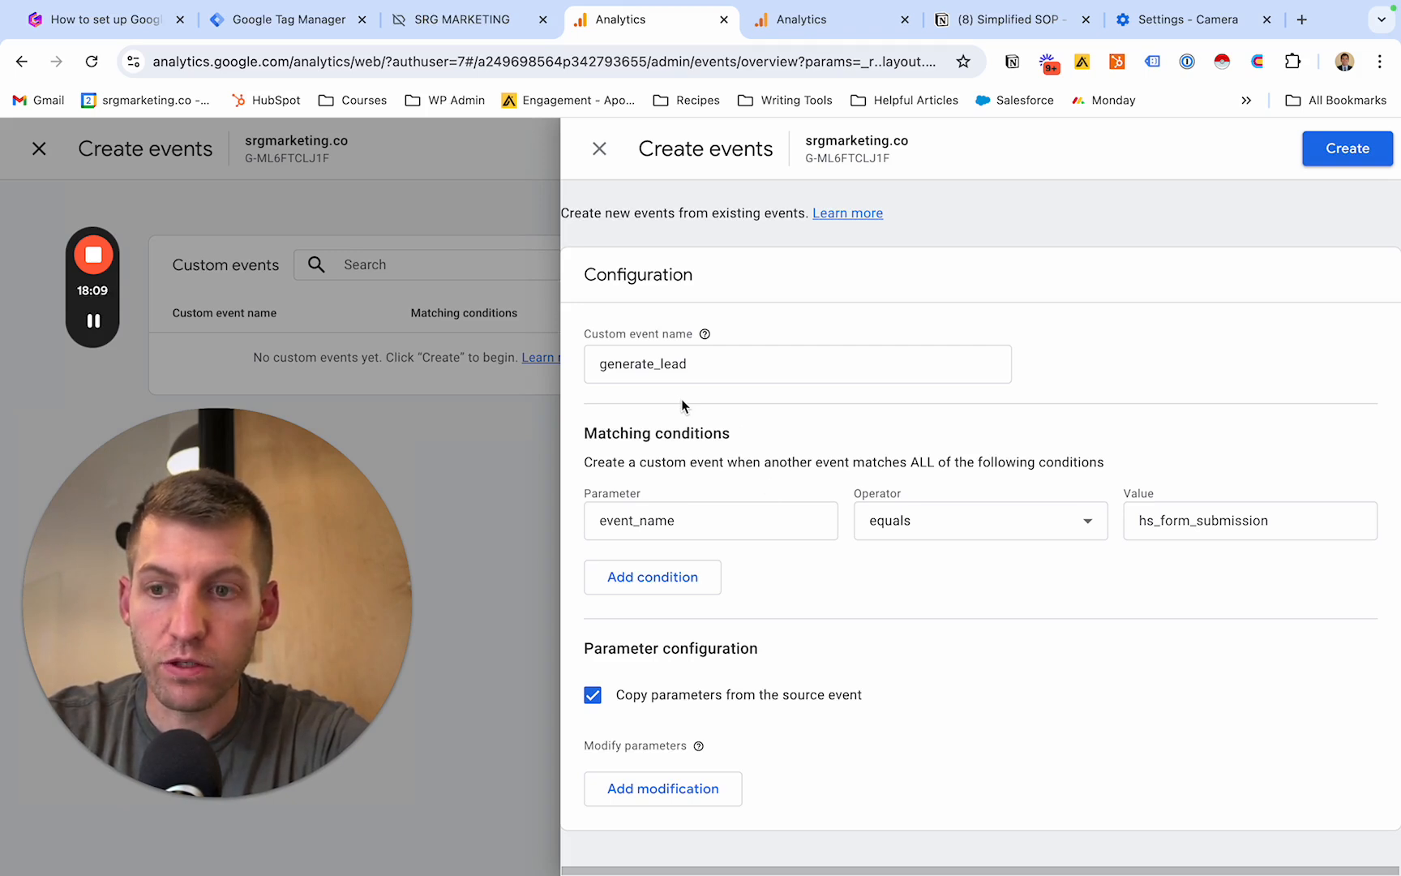
click(1343, 162)
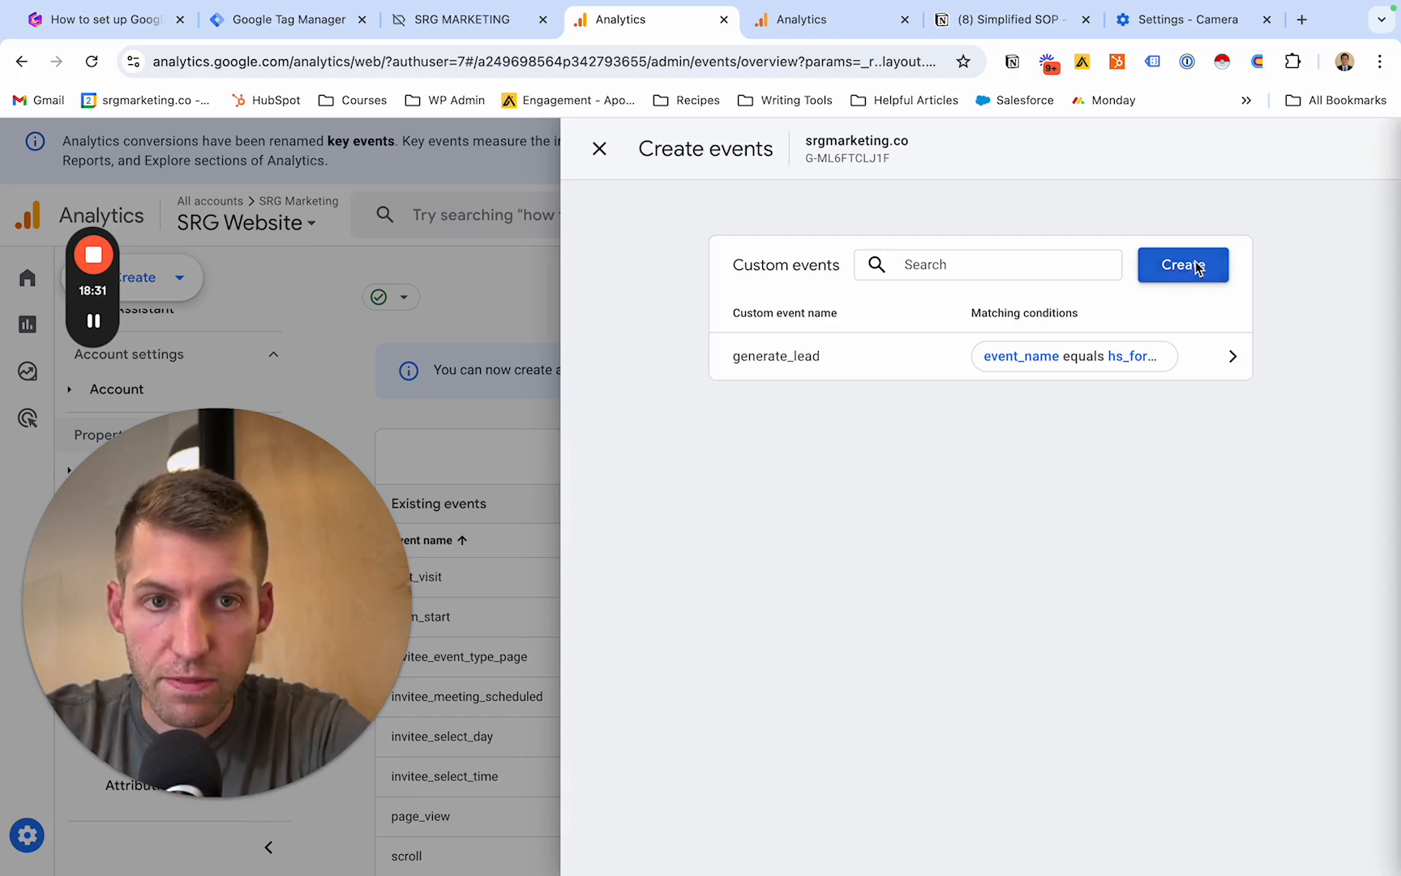
- Start a new custom event named demo_request with the matching condition event_name equals hs_form_submission
click(1195, 266)
click(902, 357)
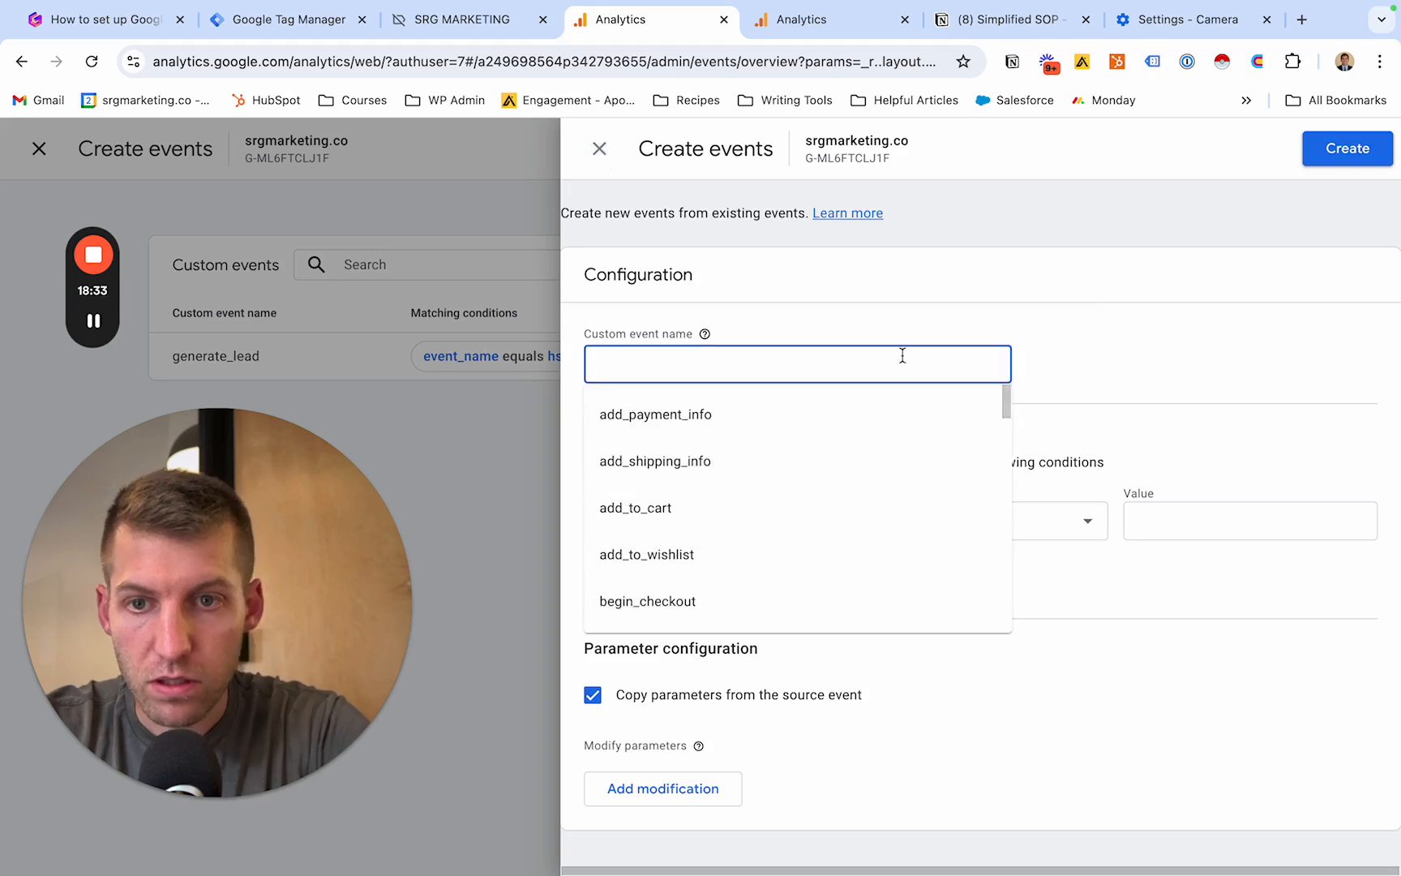
text(demo_request)
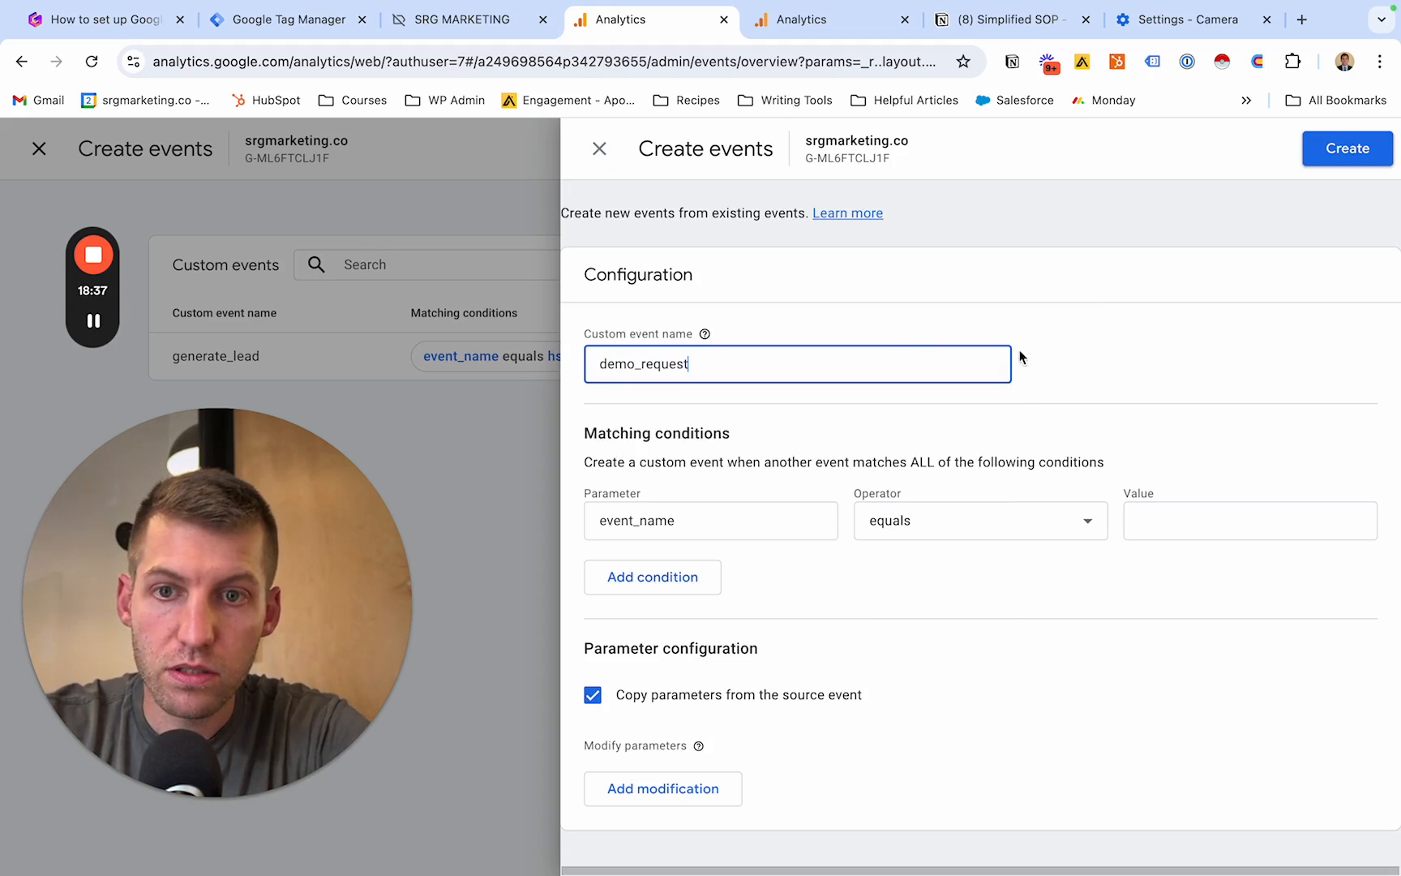
click(1292, 362)
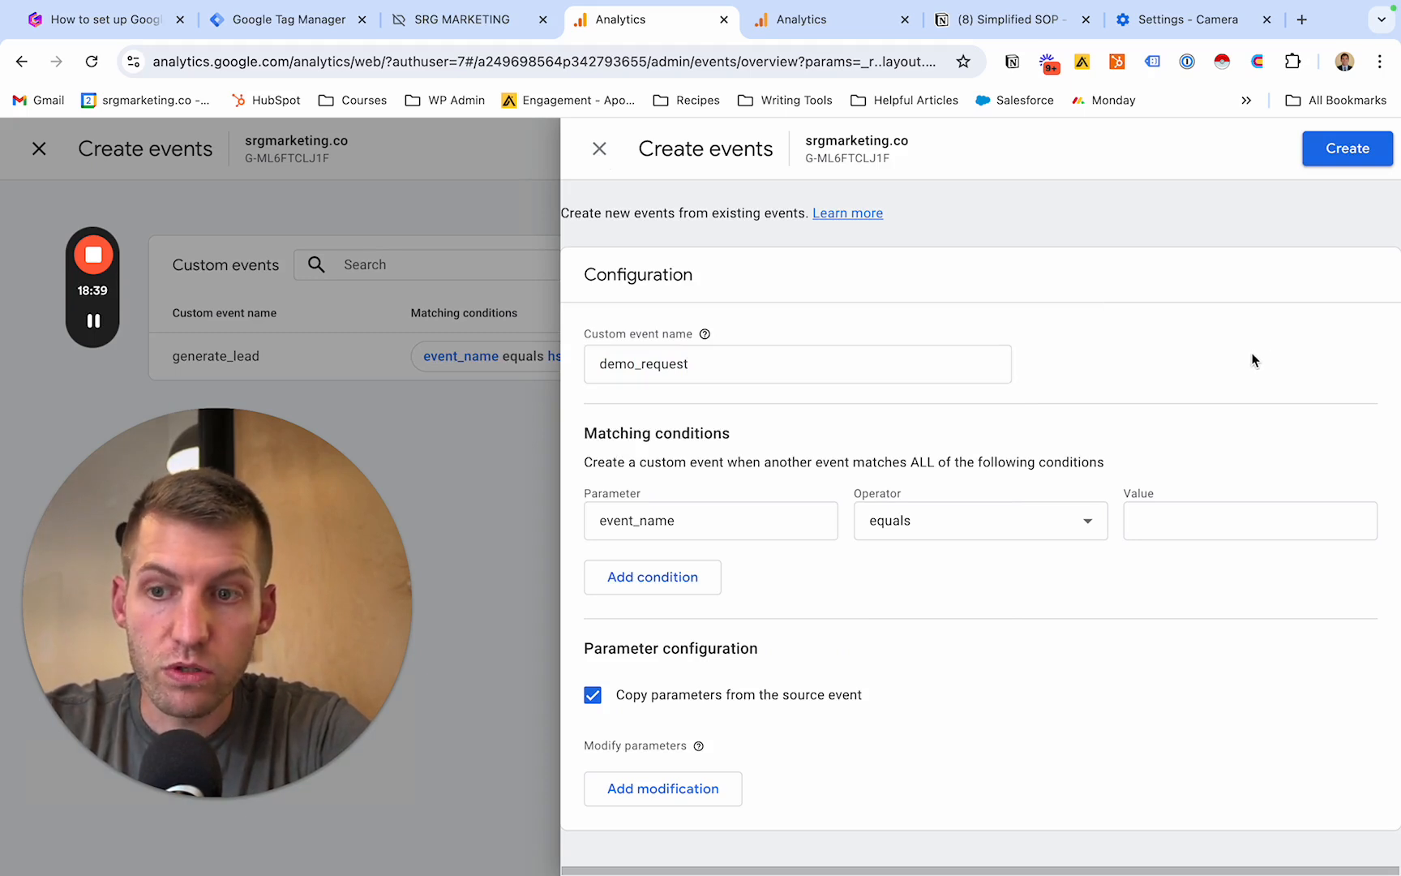
click(1198, 517)
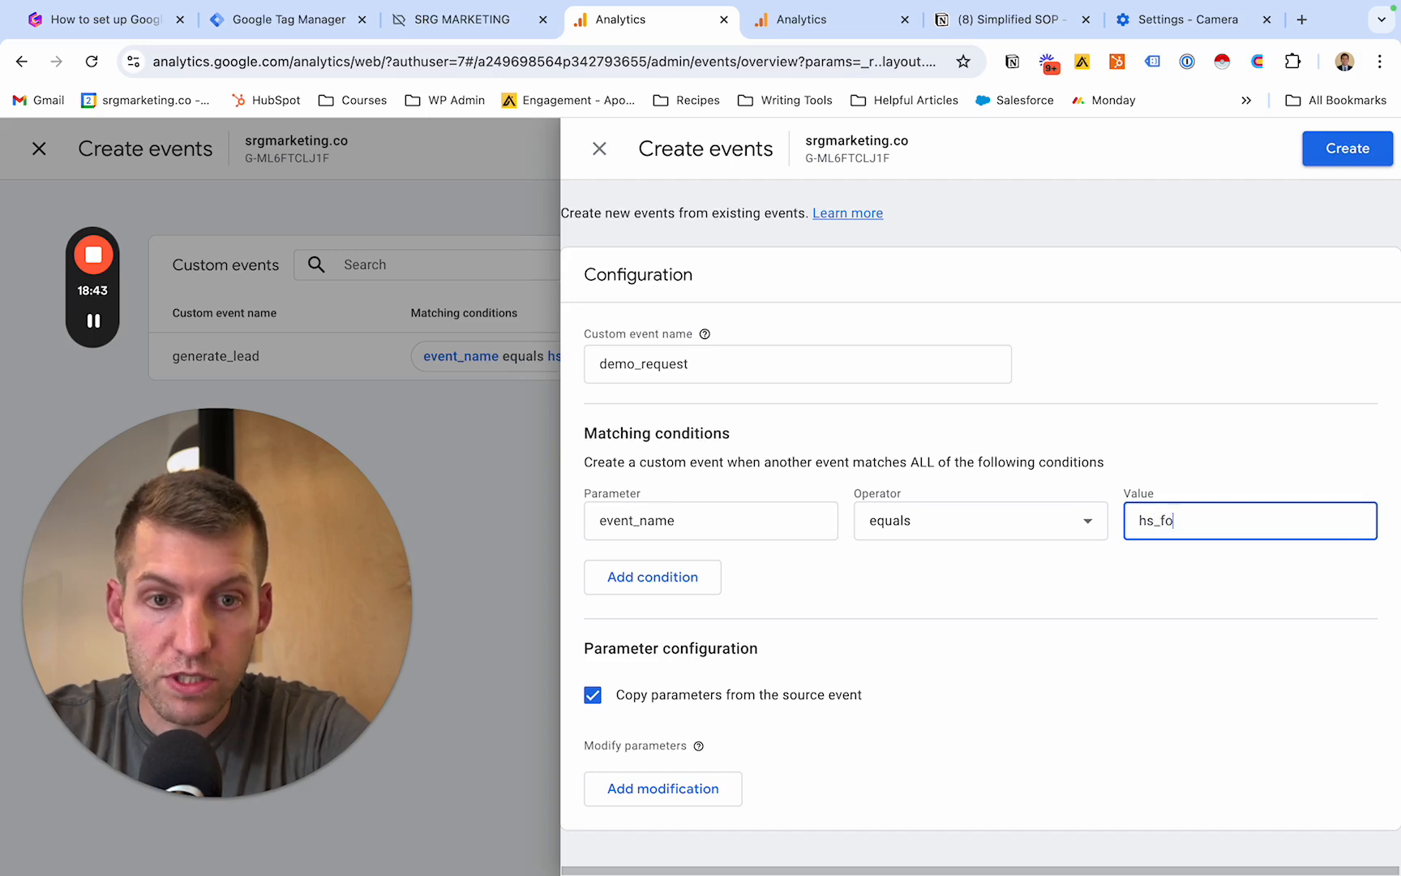
text(hs_form_B)
key(BackSpace)
text(submission)
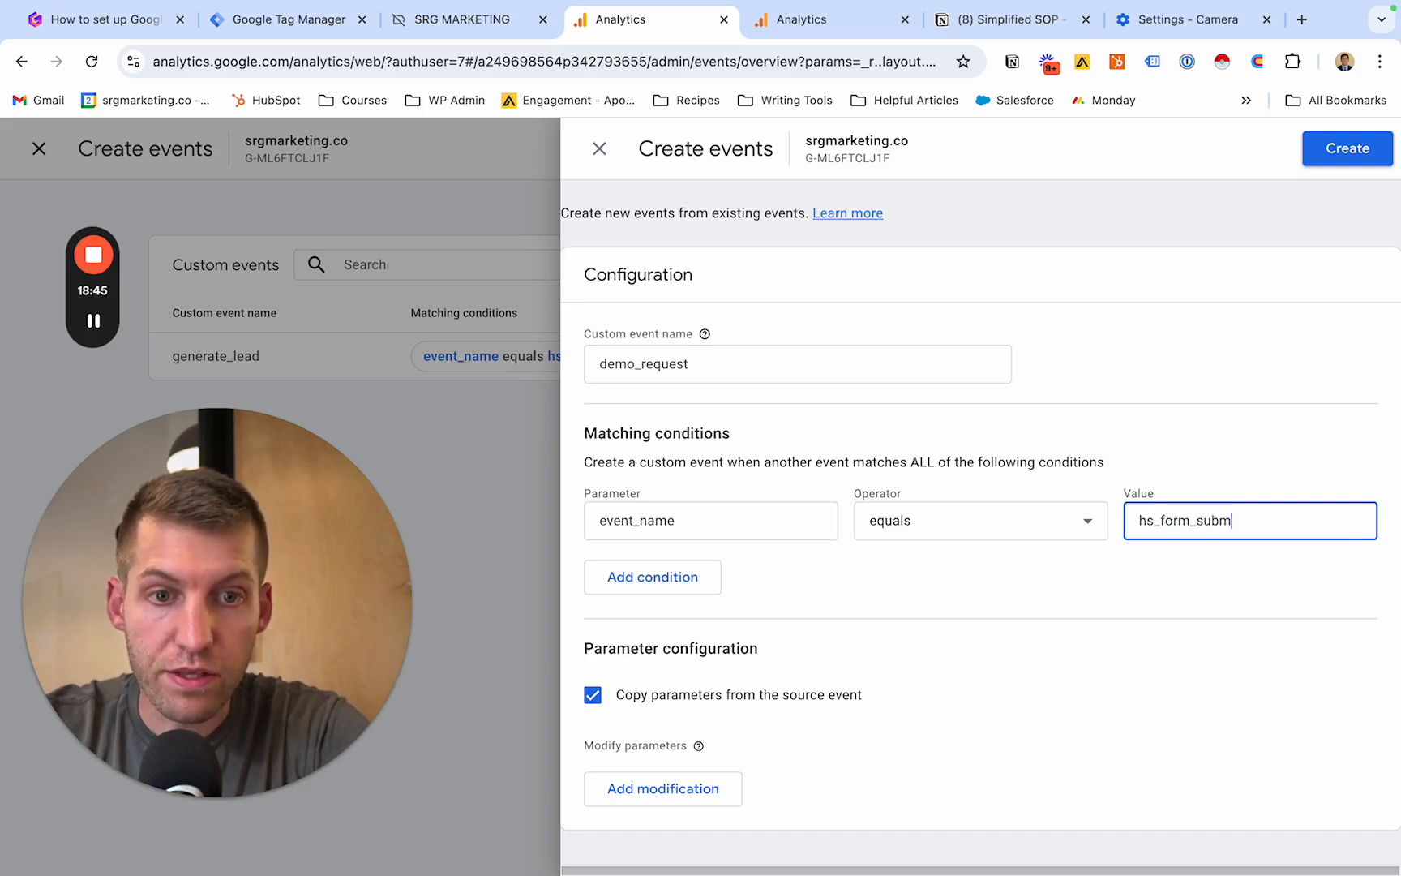
click(1177, 474)
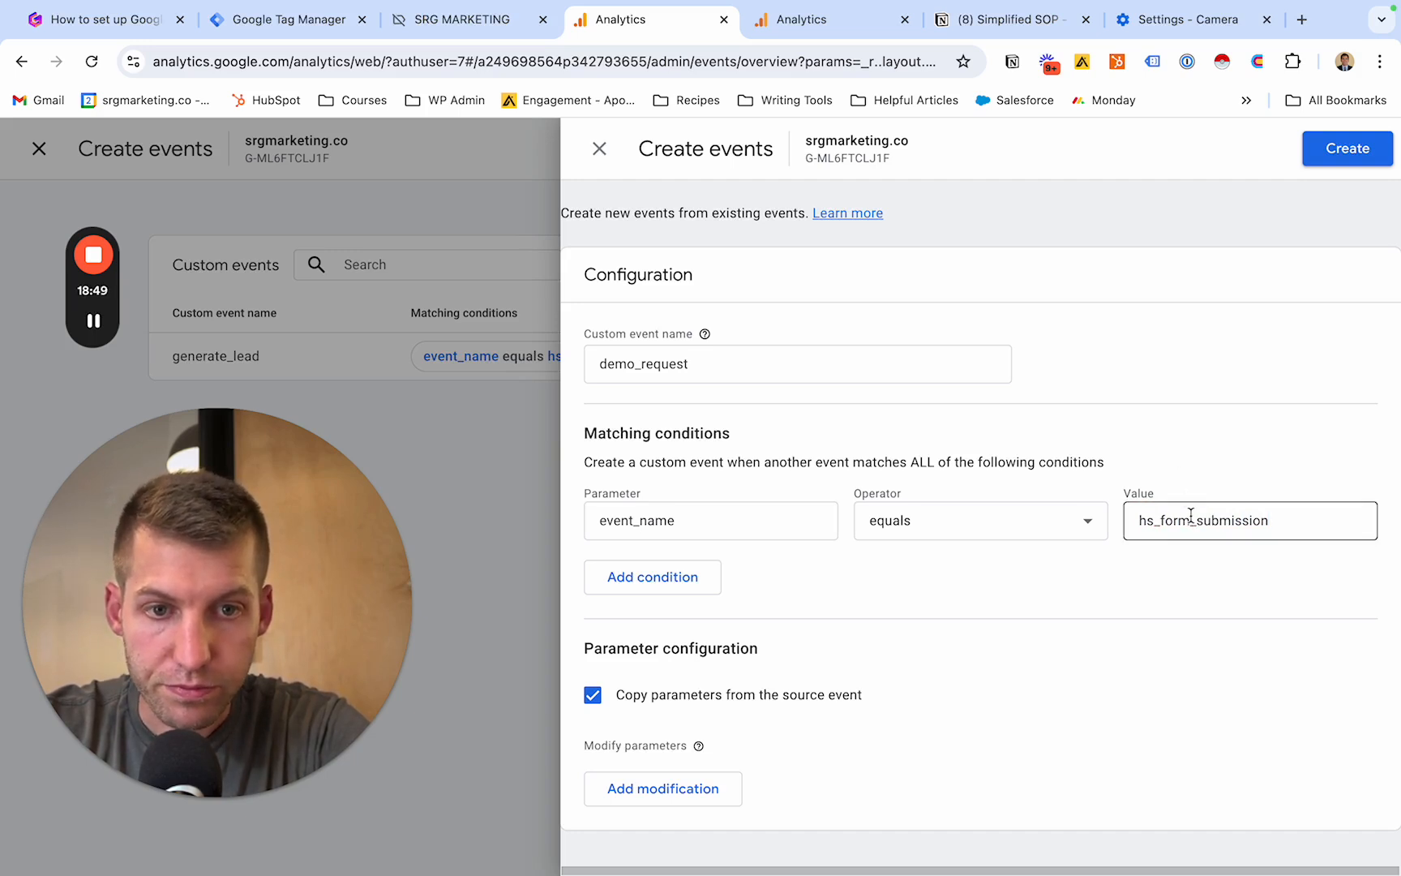
- Add a second matching condition for the form_id parameter to the demo_request event
click(670, 578)
click(678, 562)
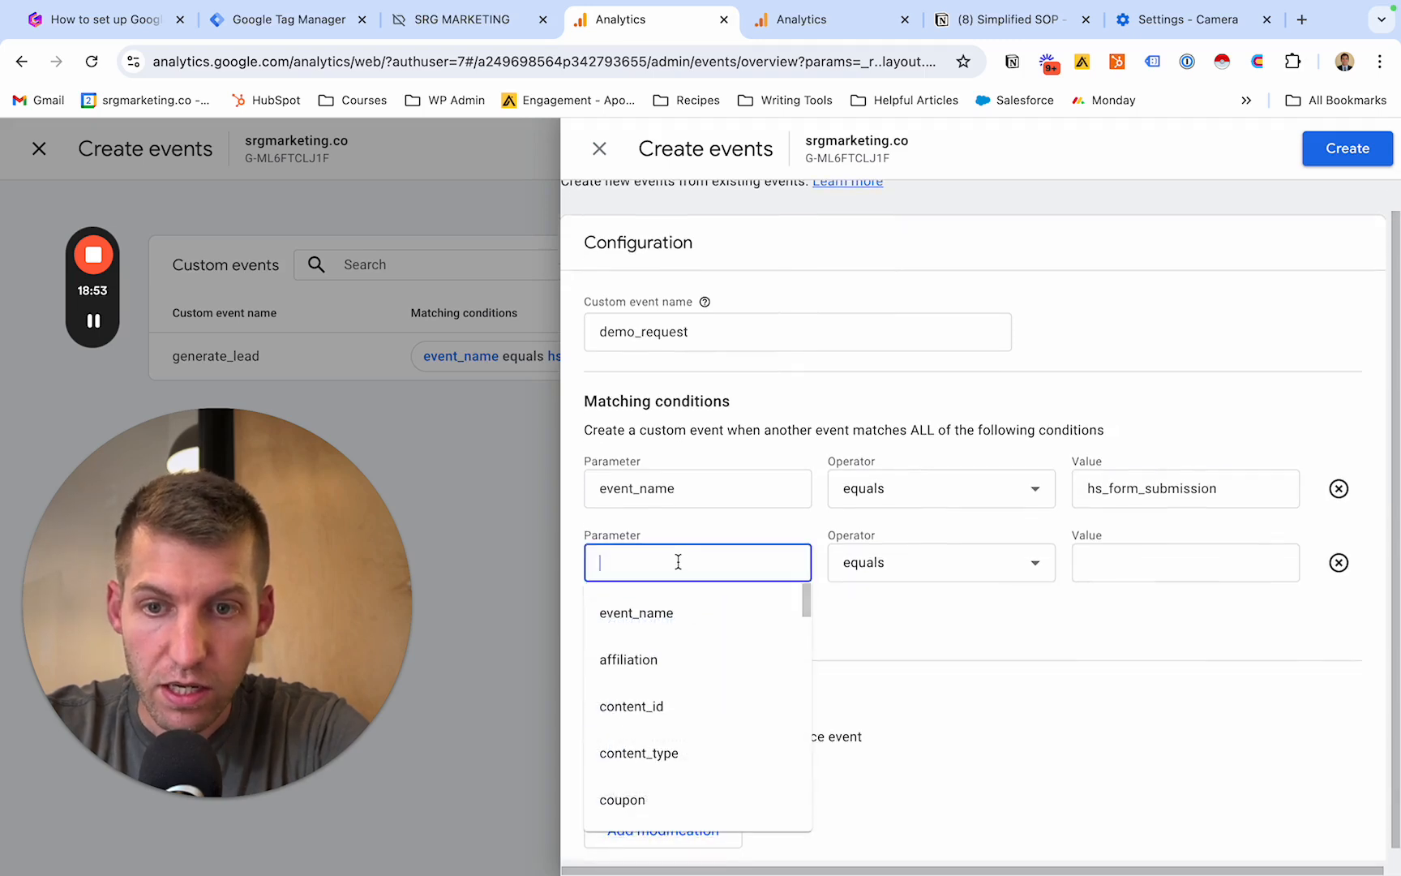
text(fo)
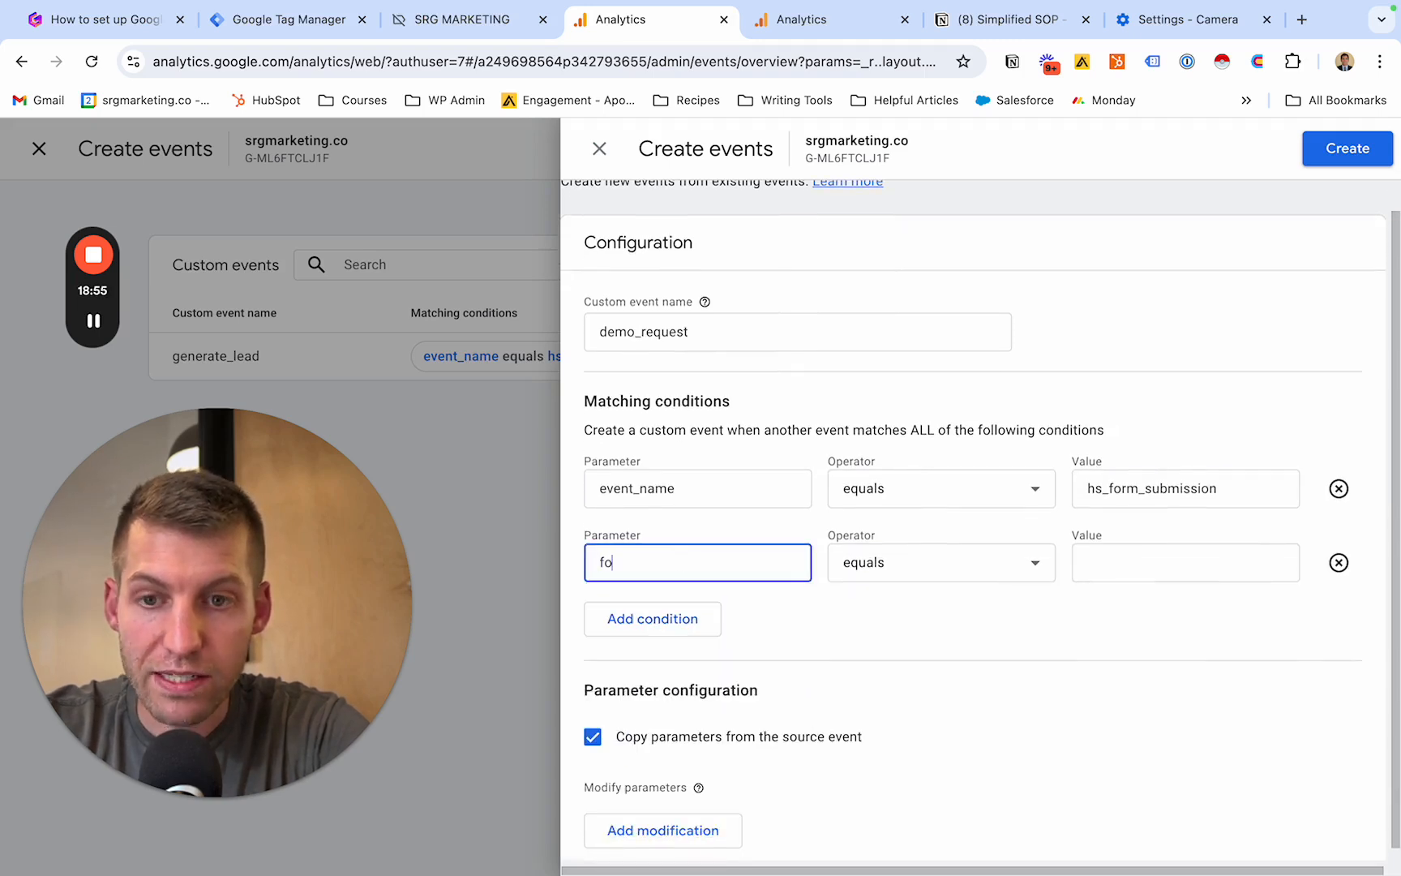
text(rm_id)
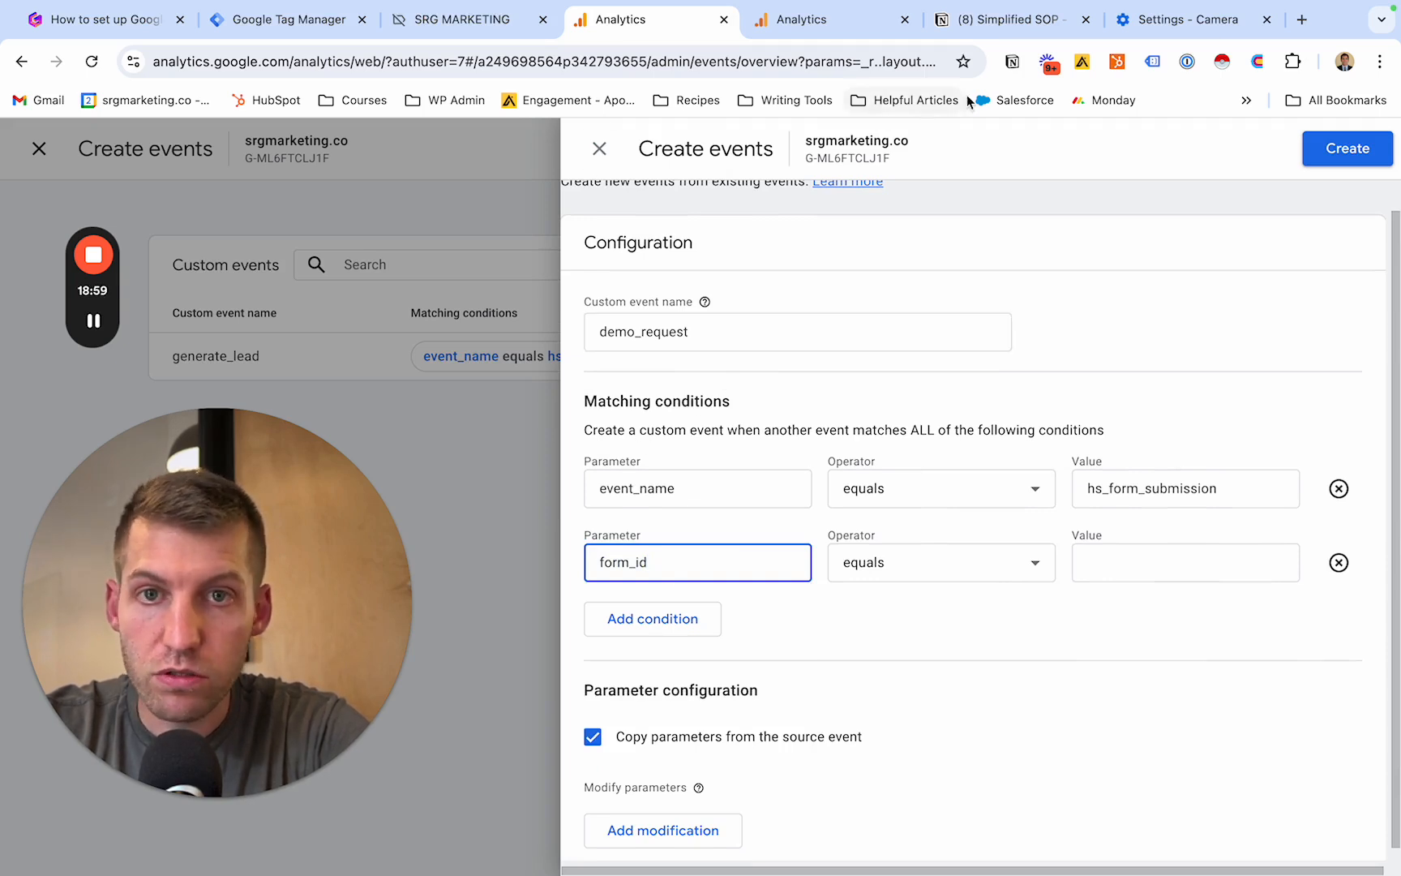
- Switch to HubSpot in a new browser tab and open the Contact Us form in the srgmarketing.co account's marketing forms
click(1301, 19)
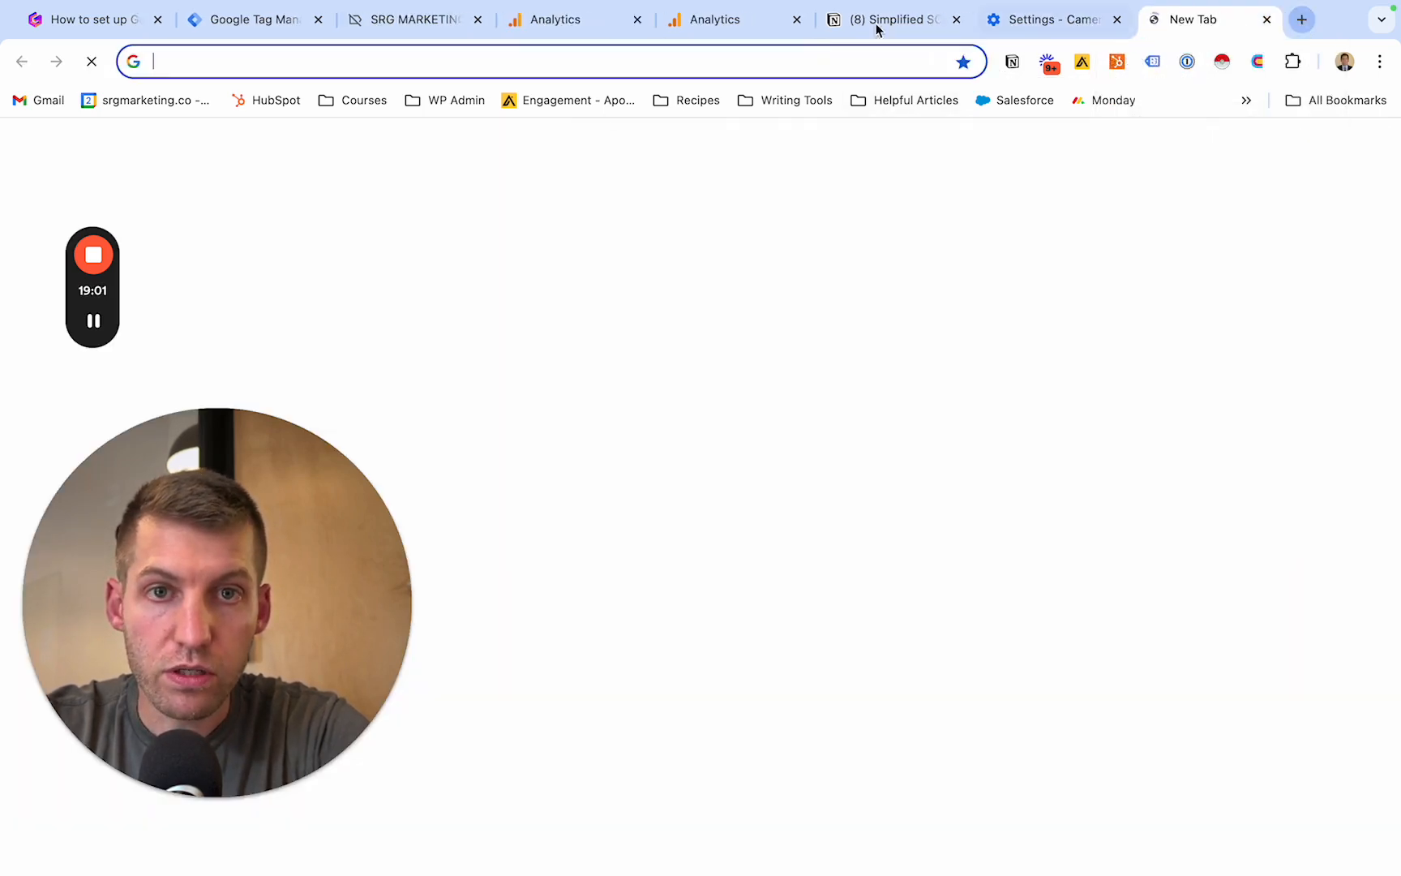
click(277, 106)
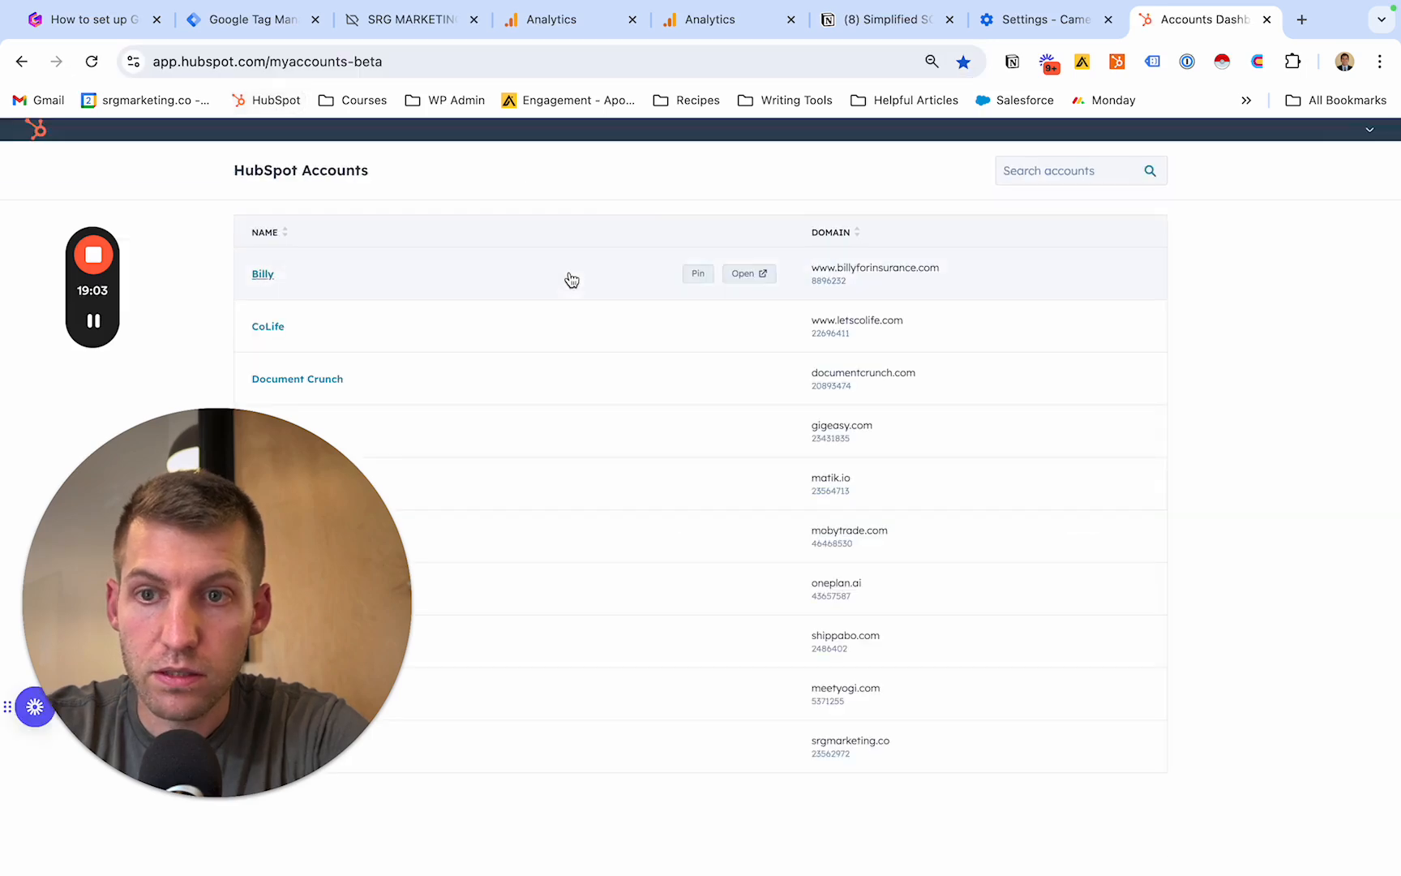
drag(317, 461, 495, 148)
click(300, 747)
drag(376, 374, 204, 664)
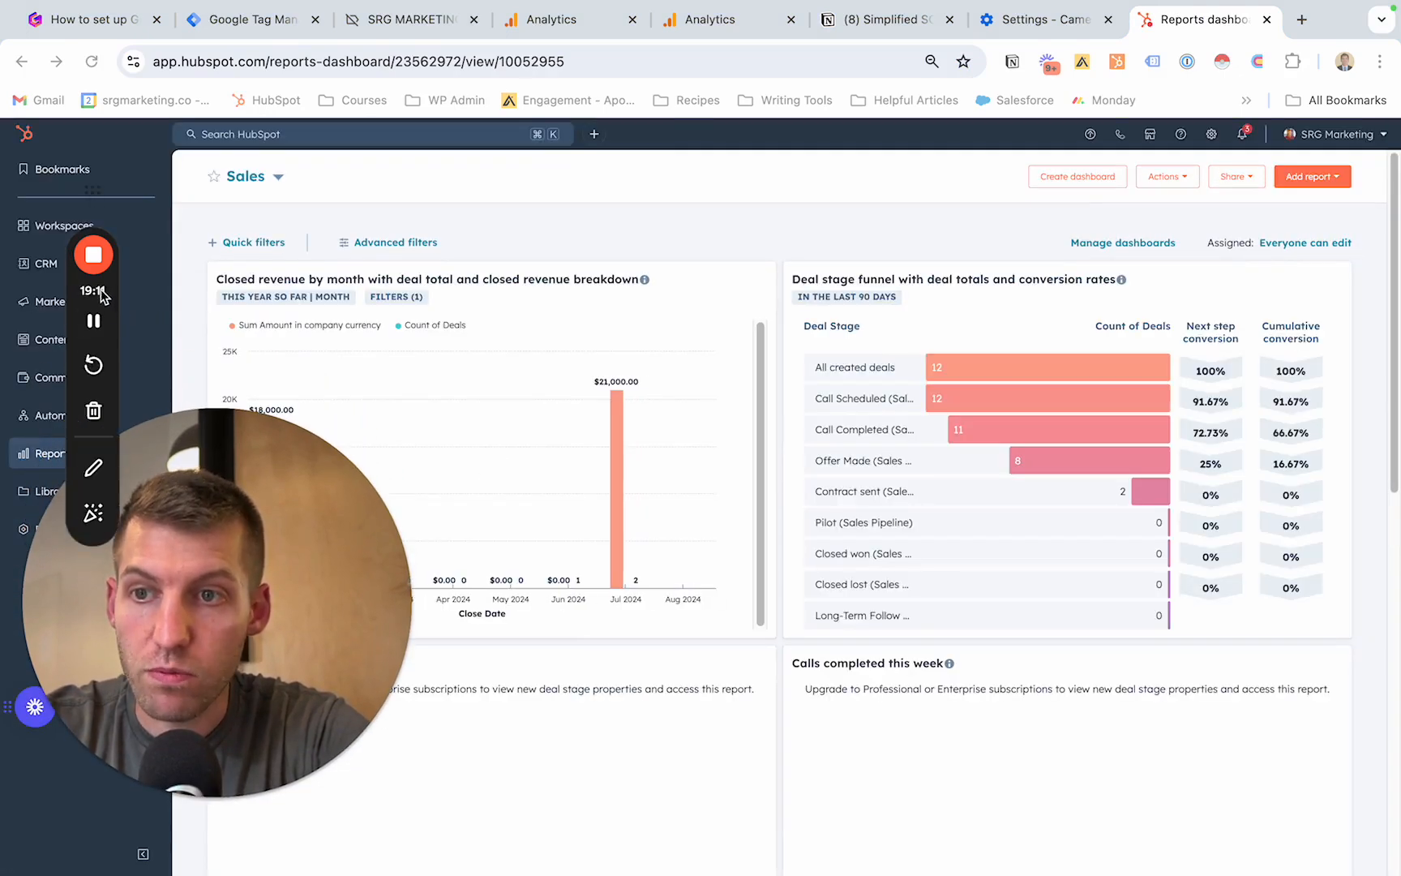
mouse_move(46, 308)
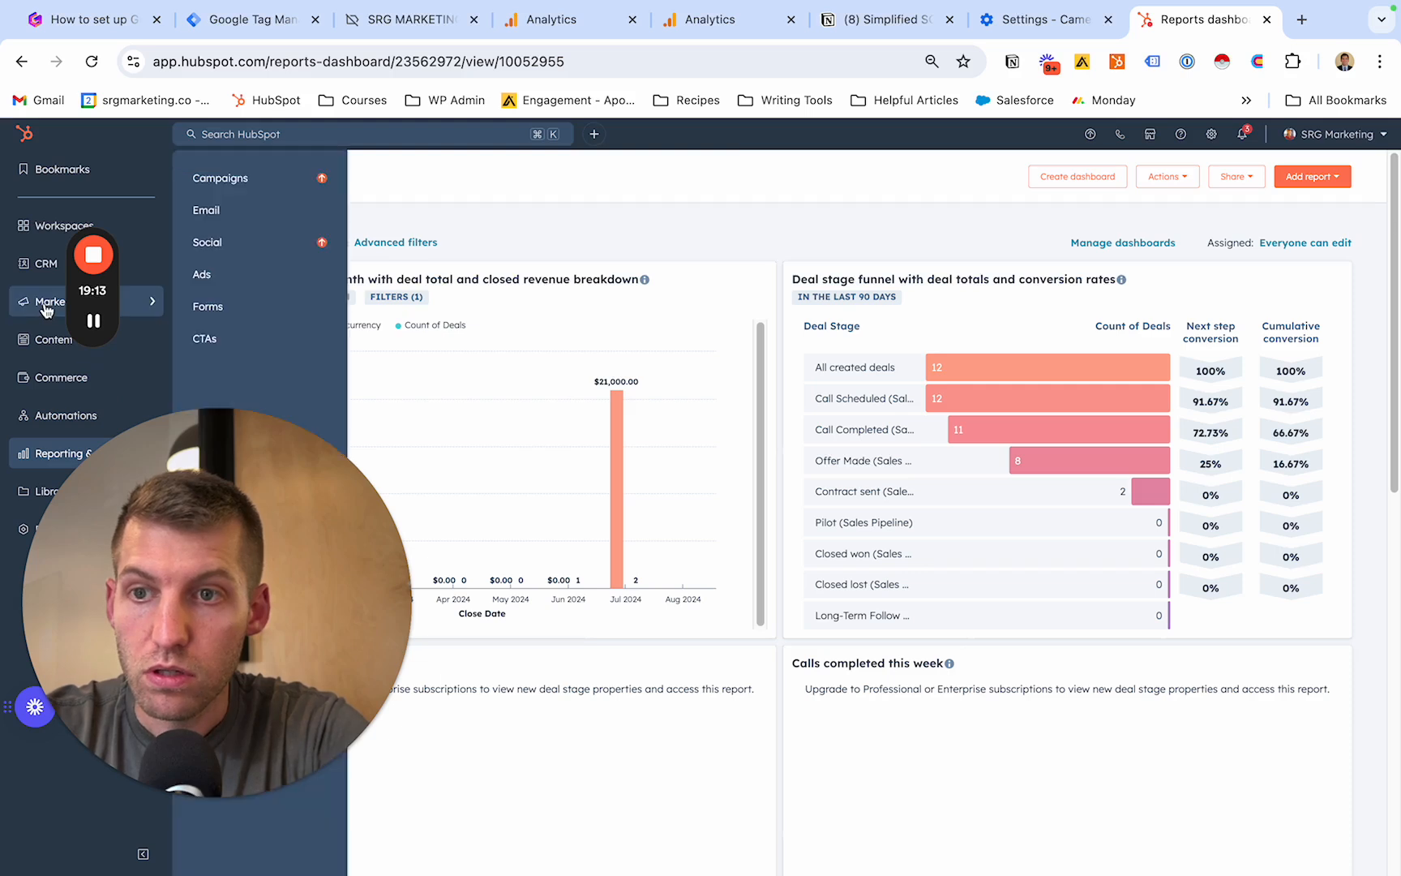
click(245, 317)
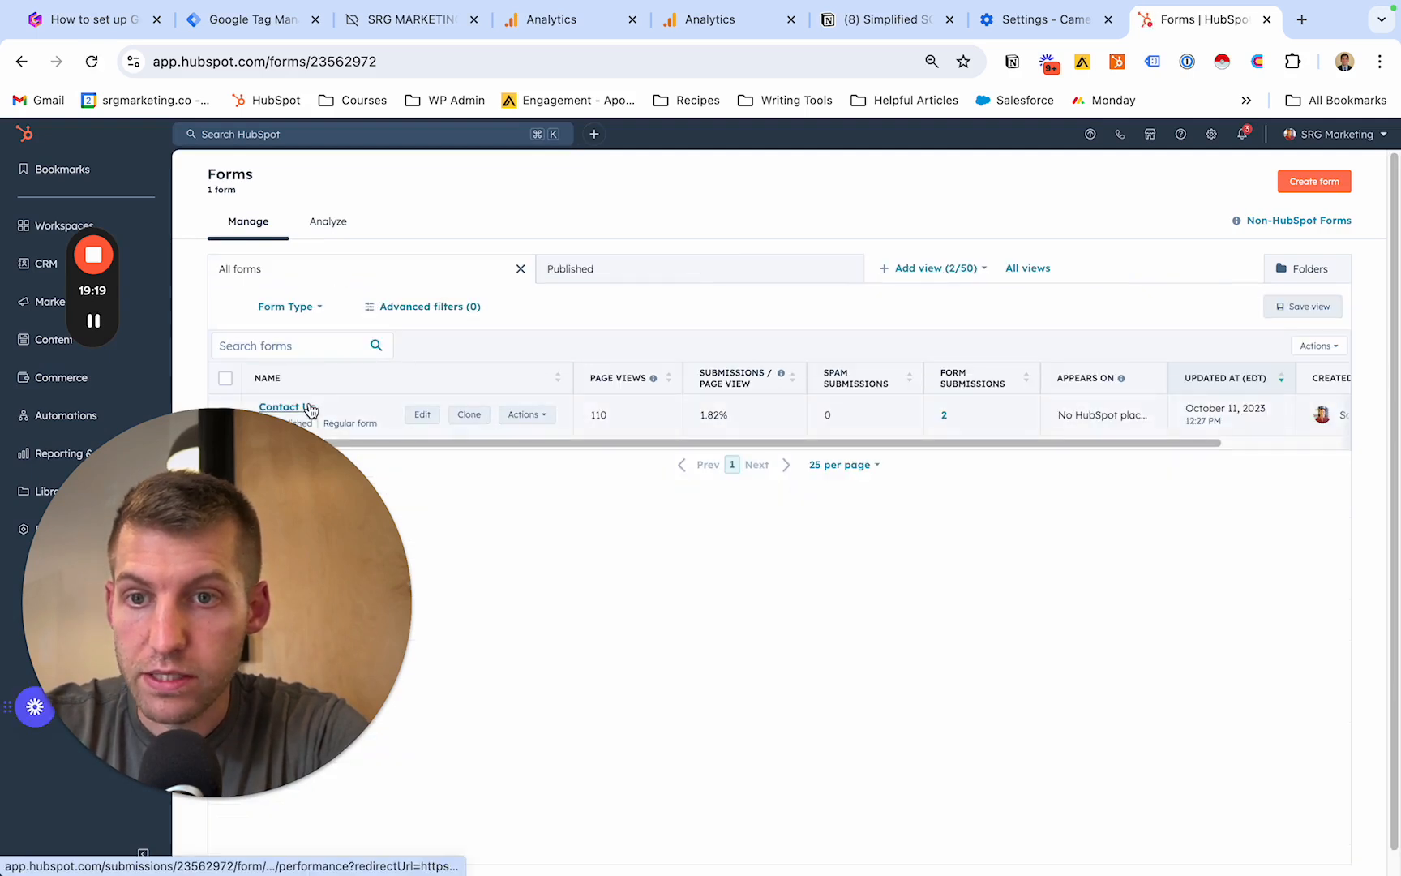
click(310, 409)
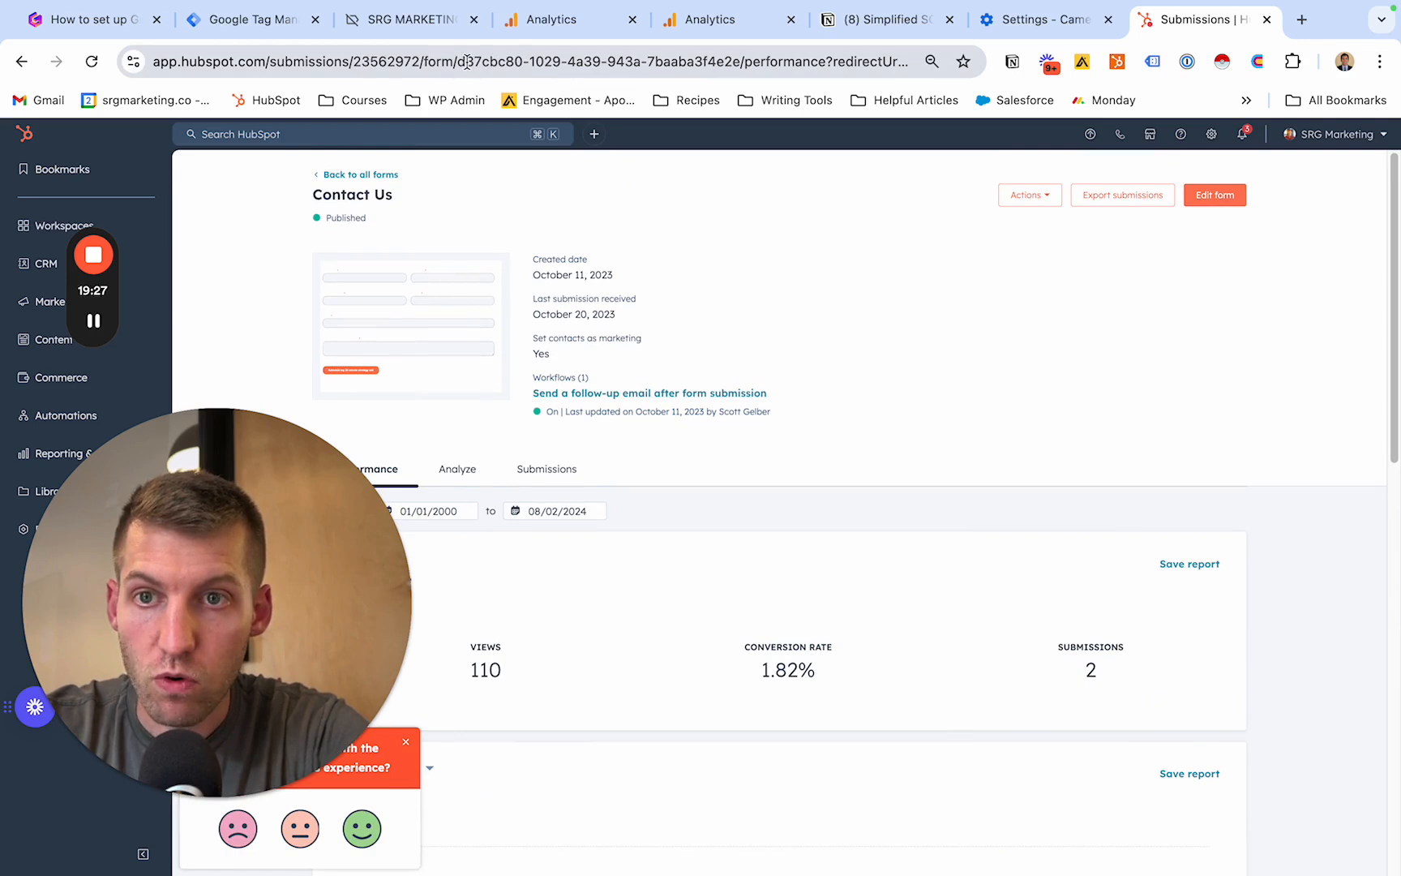
- Copy the Contact Us form's ID from its web address into the form_id condition's value in Google Analytics and create the demo_request event
click(460, 62)
drag(485, 61, 740, 66)
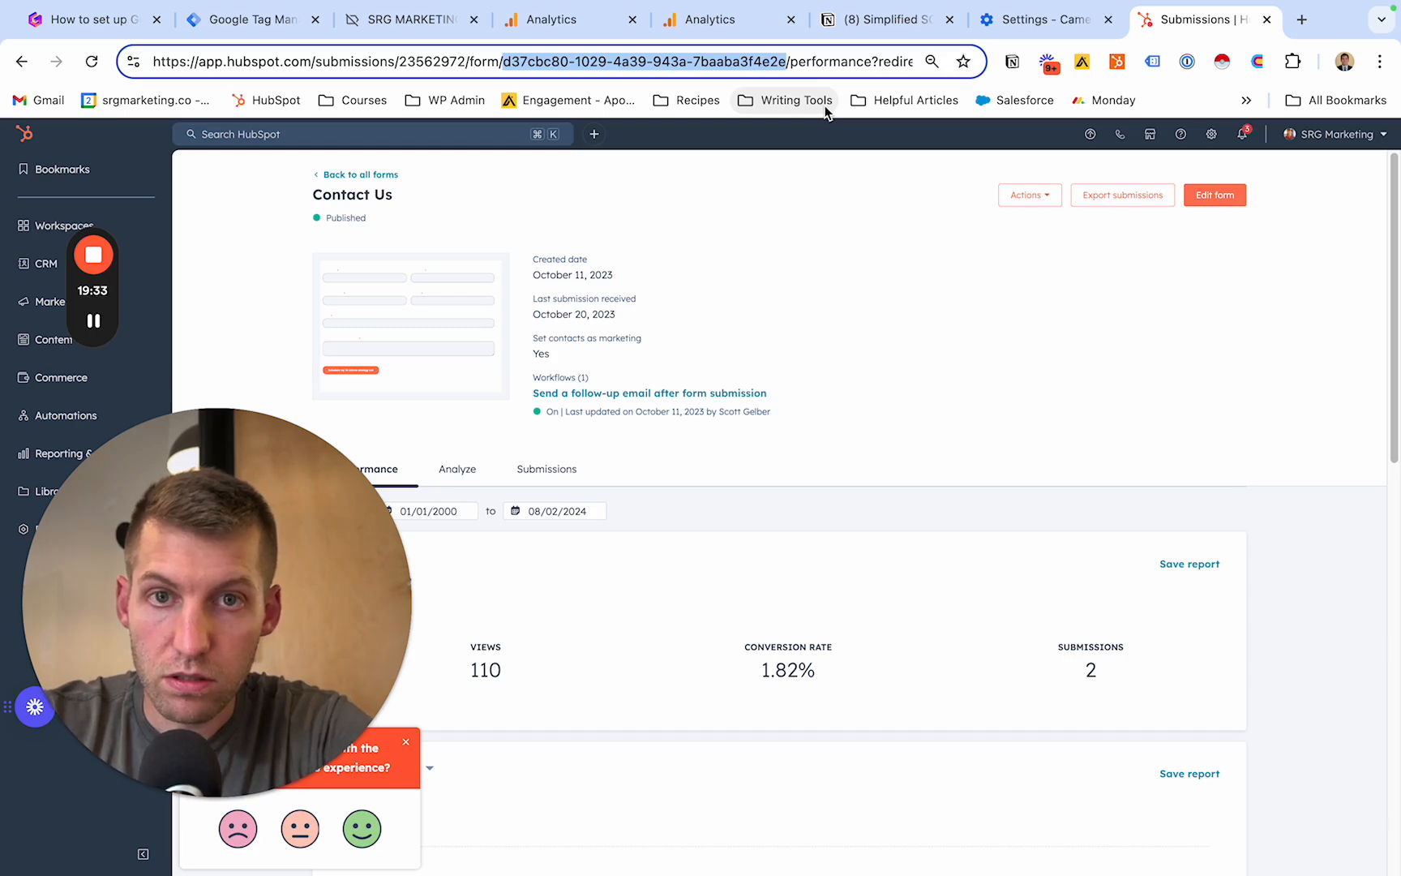
click(708, 24)
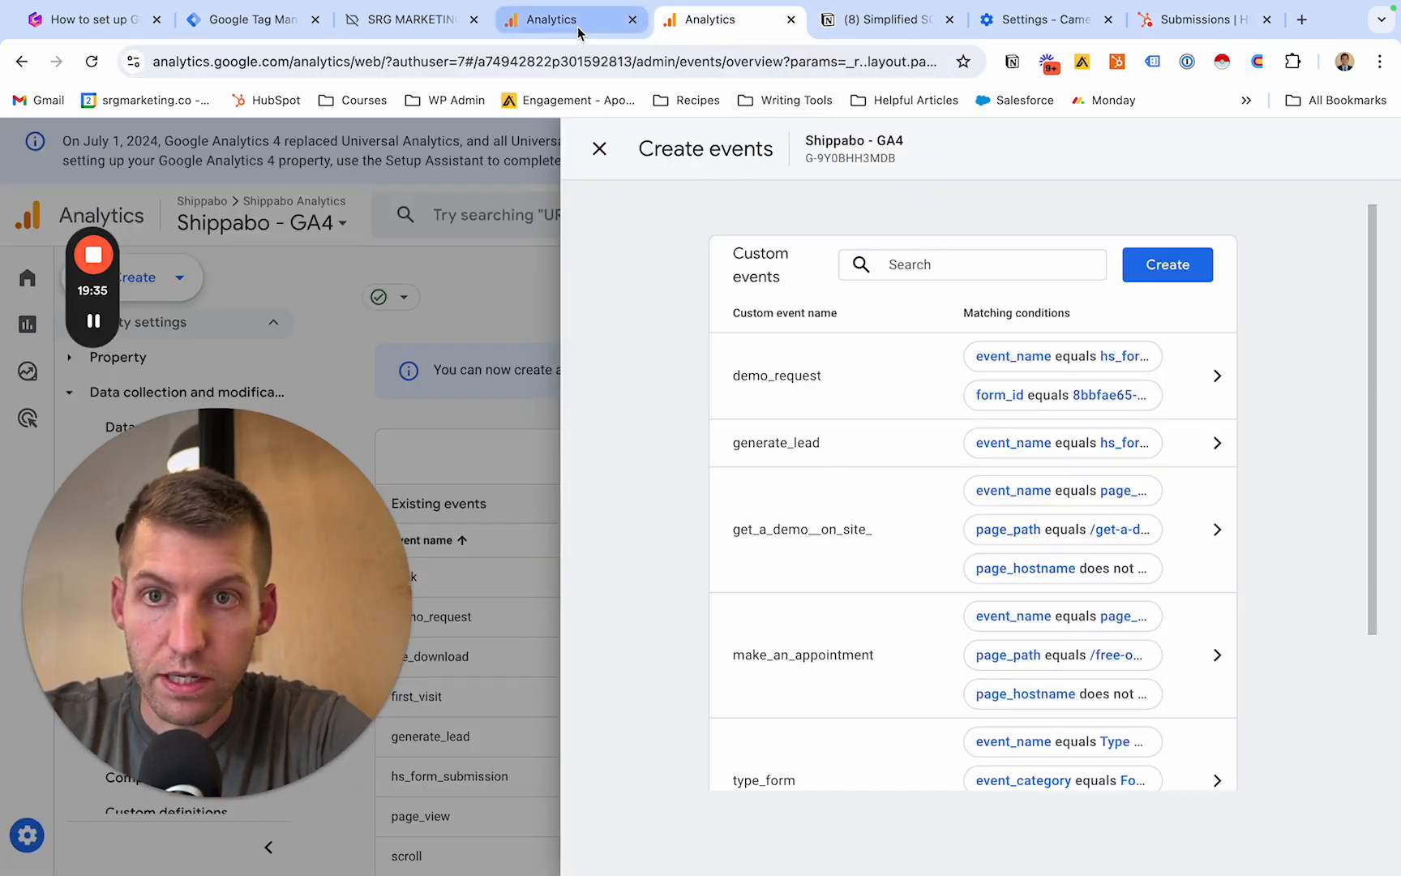
click(578, 33)
click(1074, 561)
key(ctrl+v)
click(1185, 629)
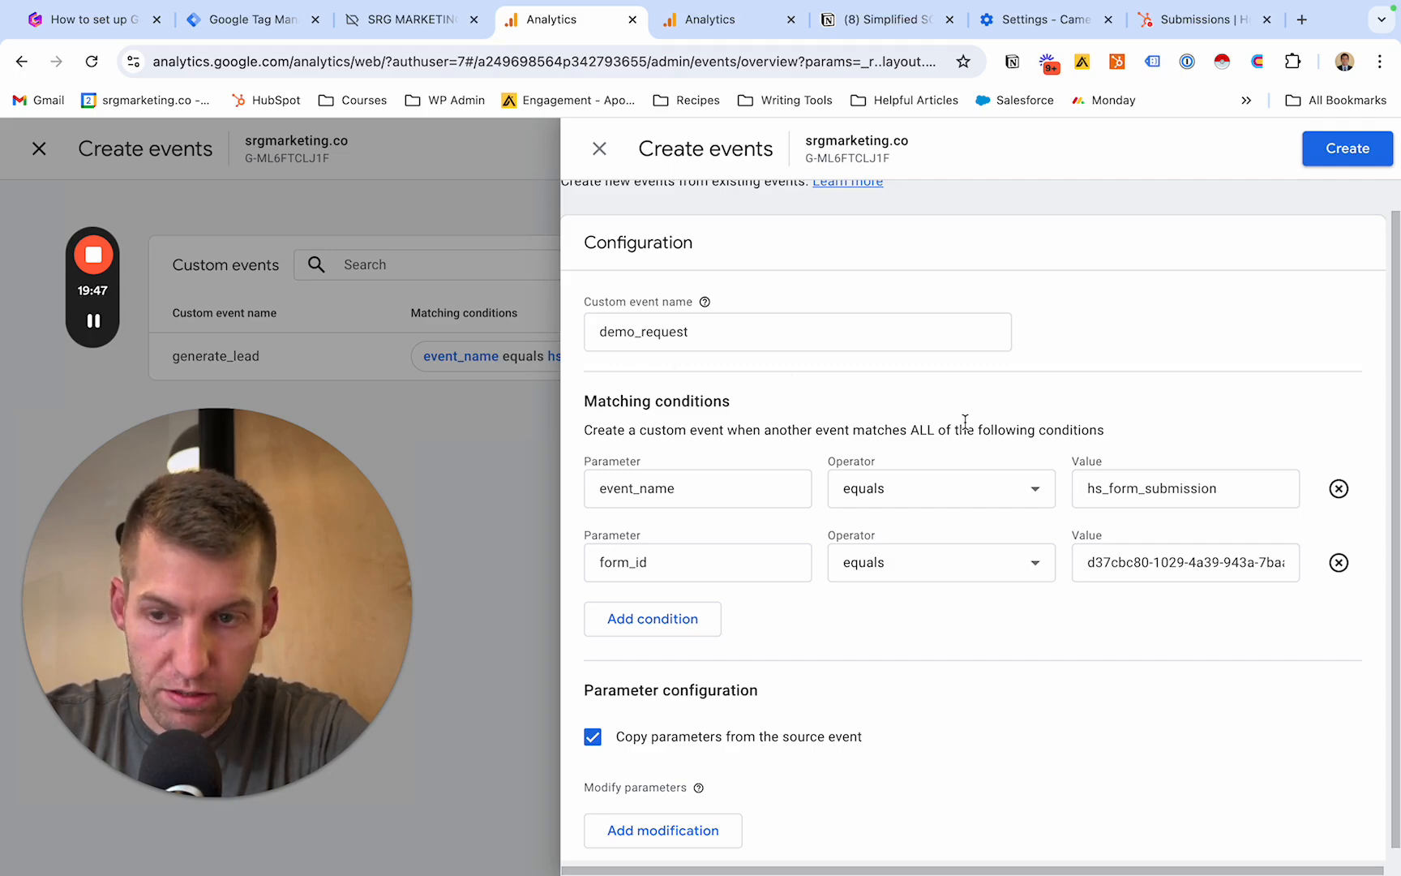
click(1343, 166)
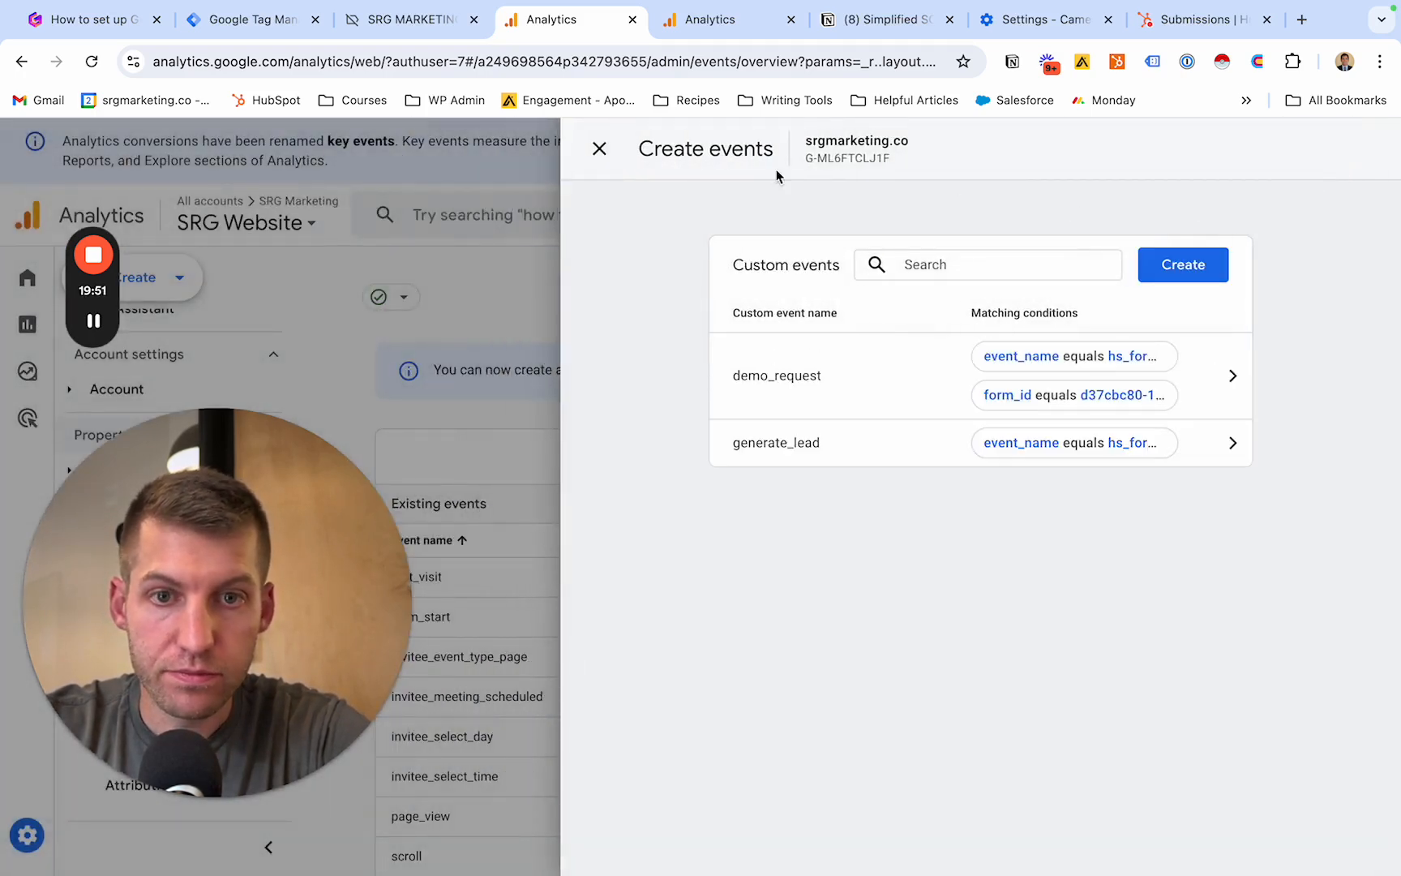
click(599, 149)
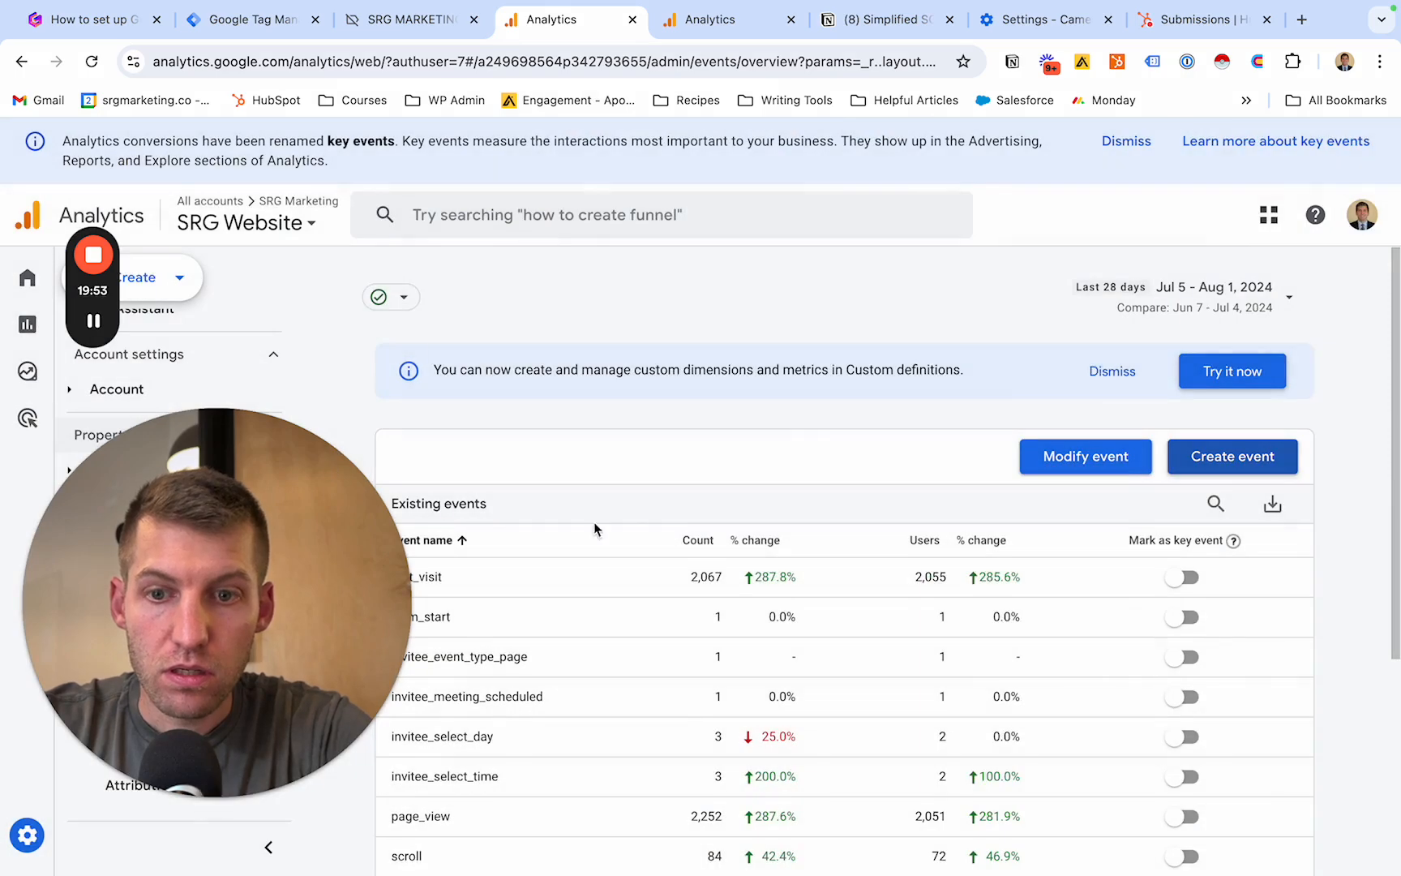
- Mark the existing website_engagement event as a key event, then remove the marking again
scroll(703, 512, down, 1)
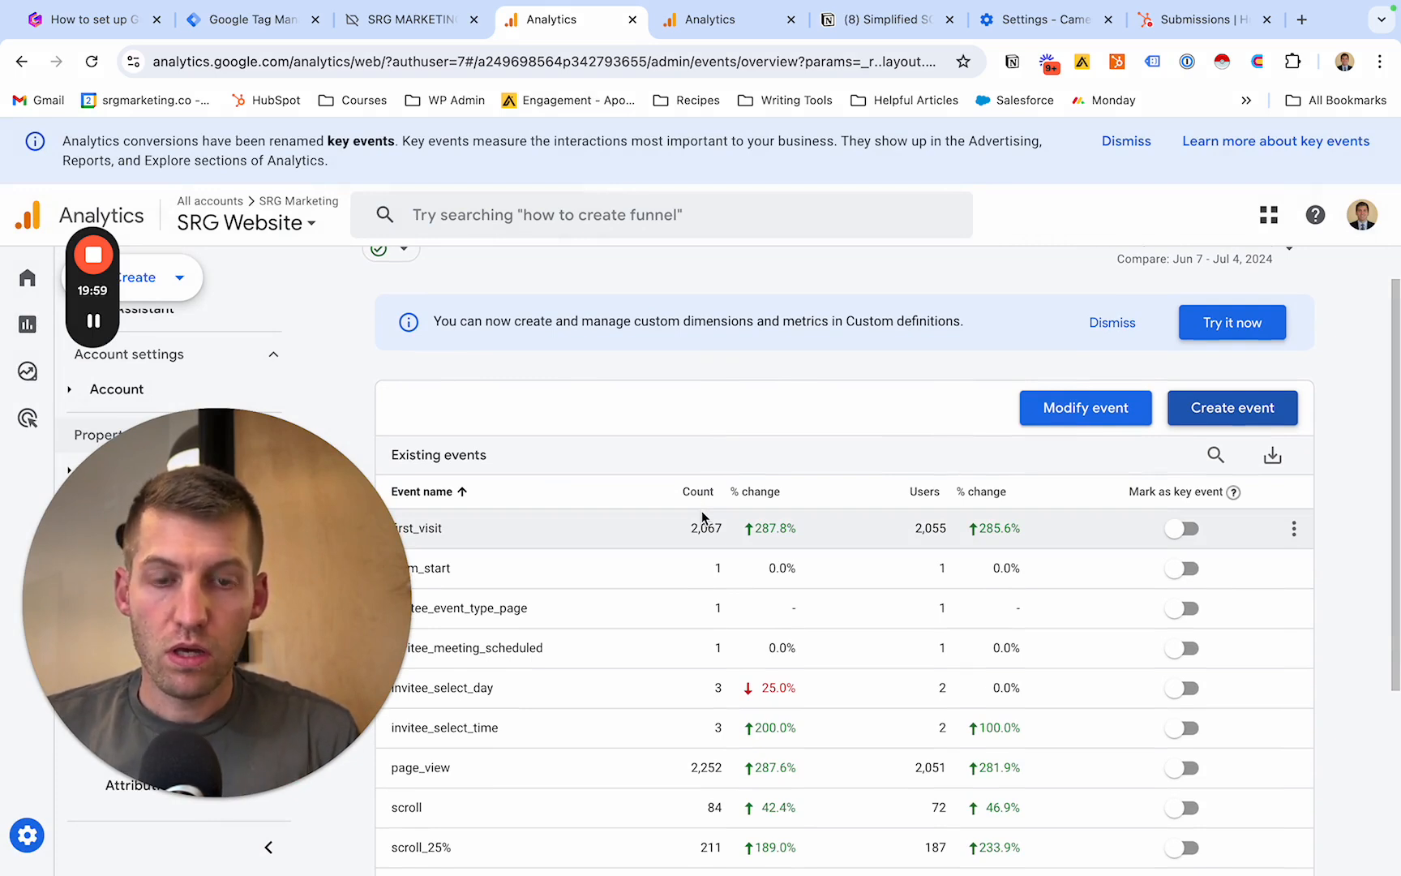
scroll(647, 625, down, 1)
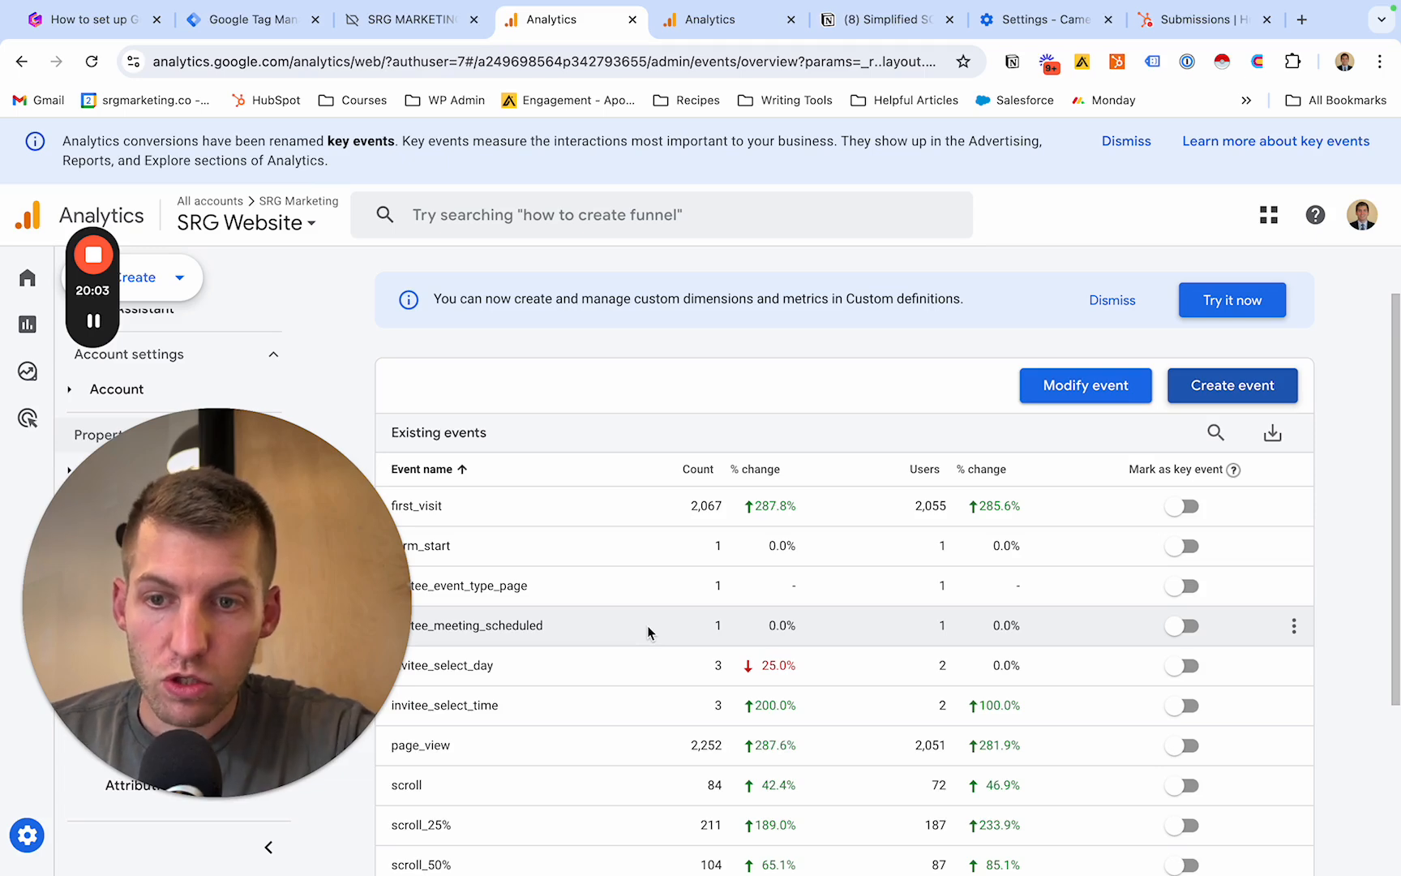
scroll(647, 625, down, 2)
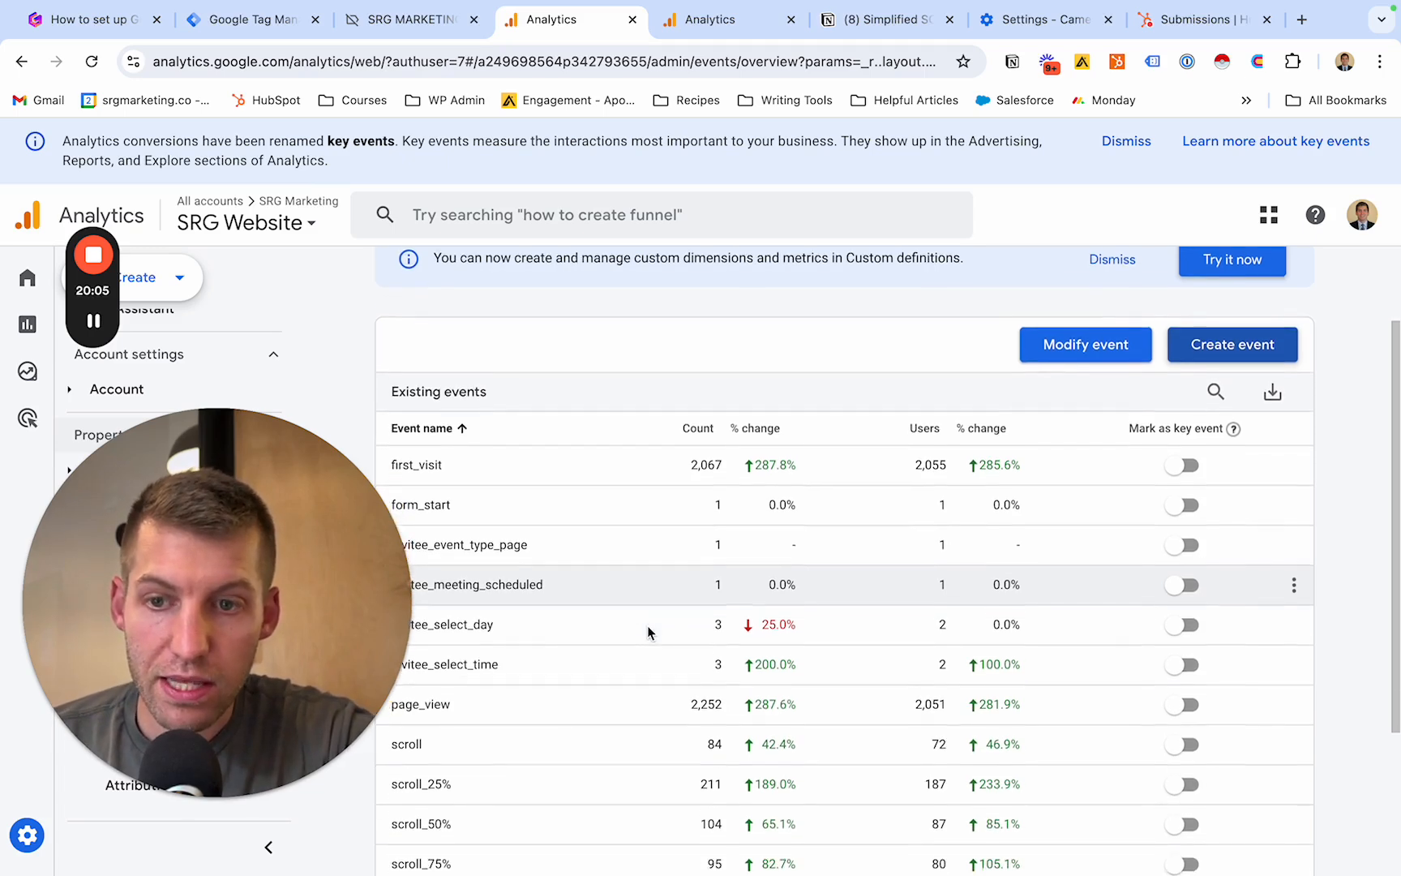
scroll(647, 632, down, 1)
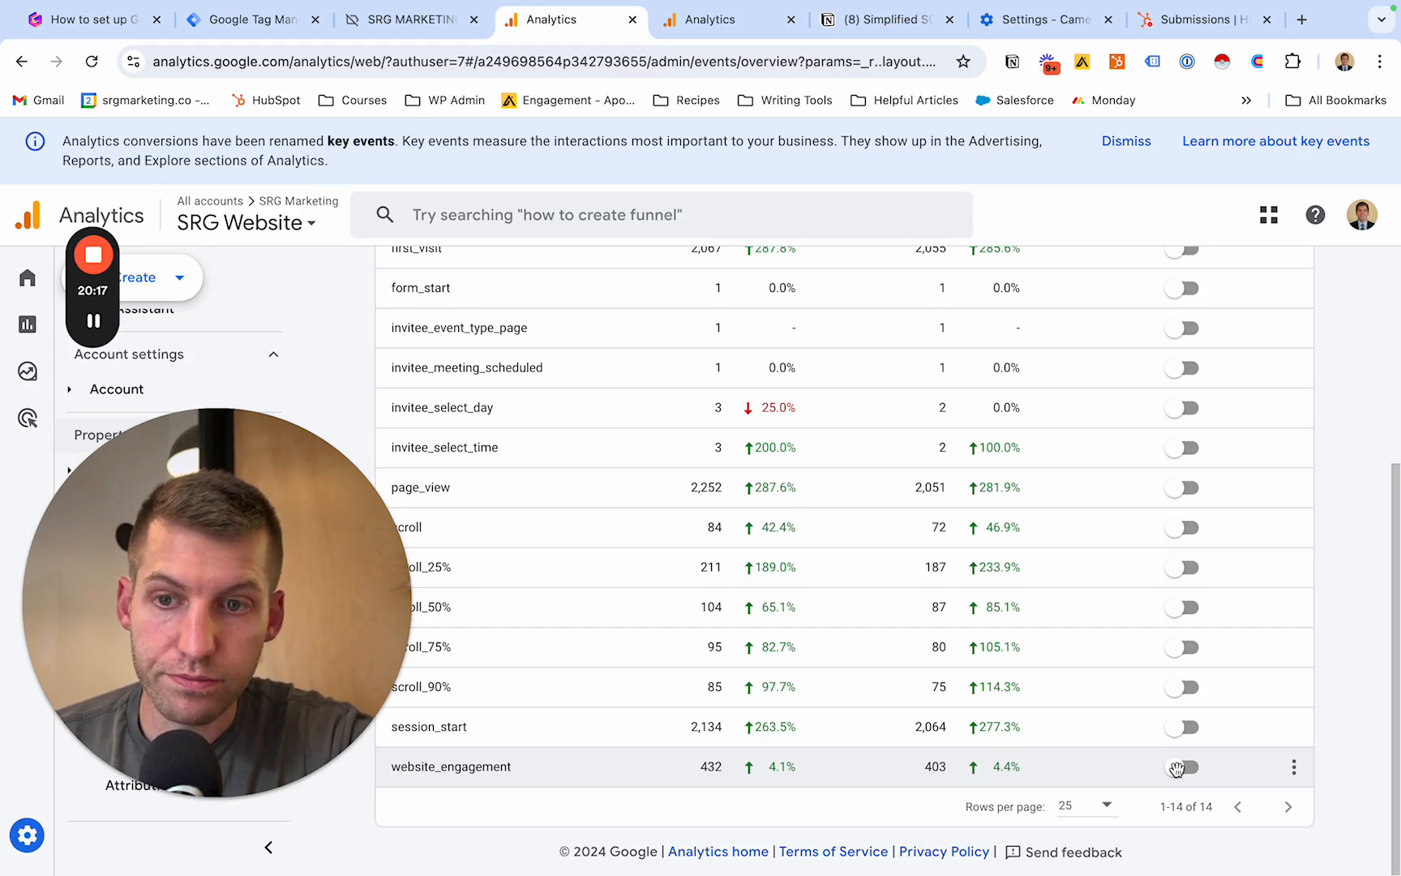
scroll(1176, 767, up, 3)
scroll(1176, 767, down, 3)
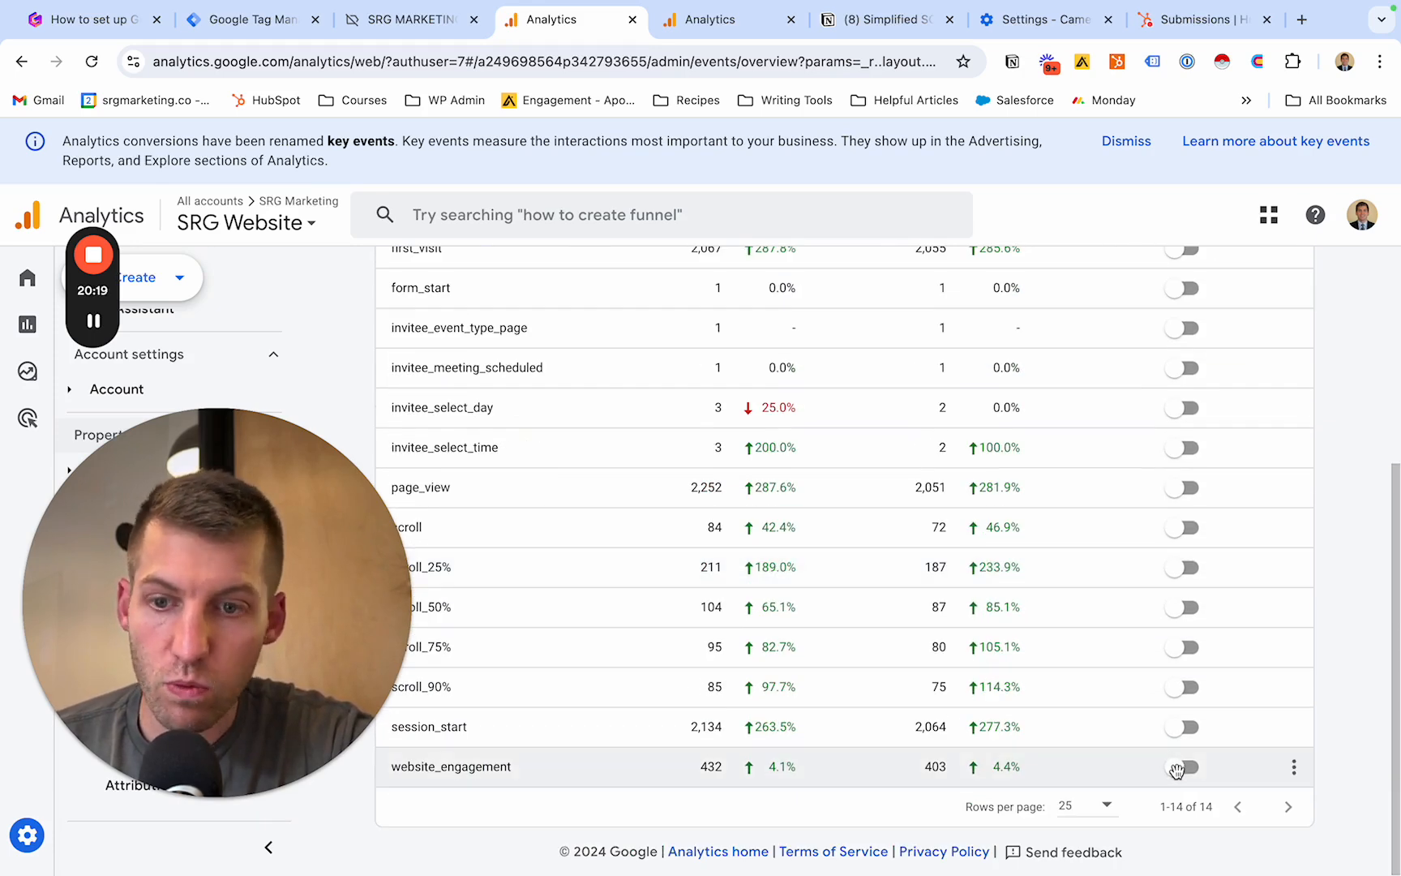
click(1184, 768)
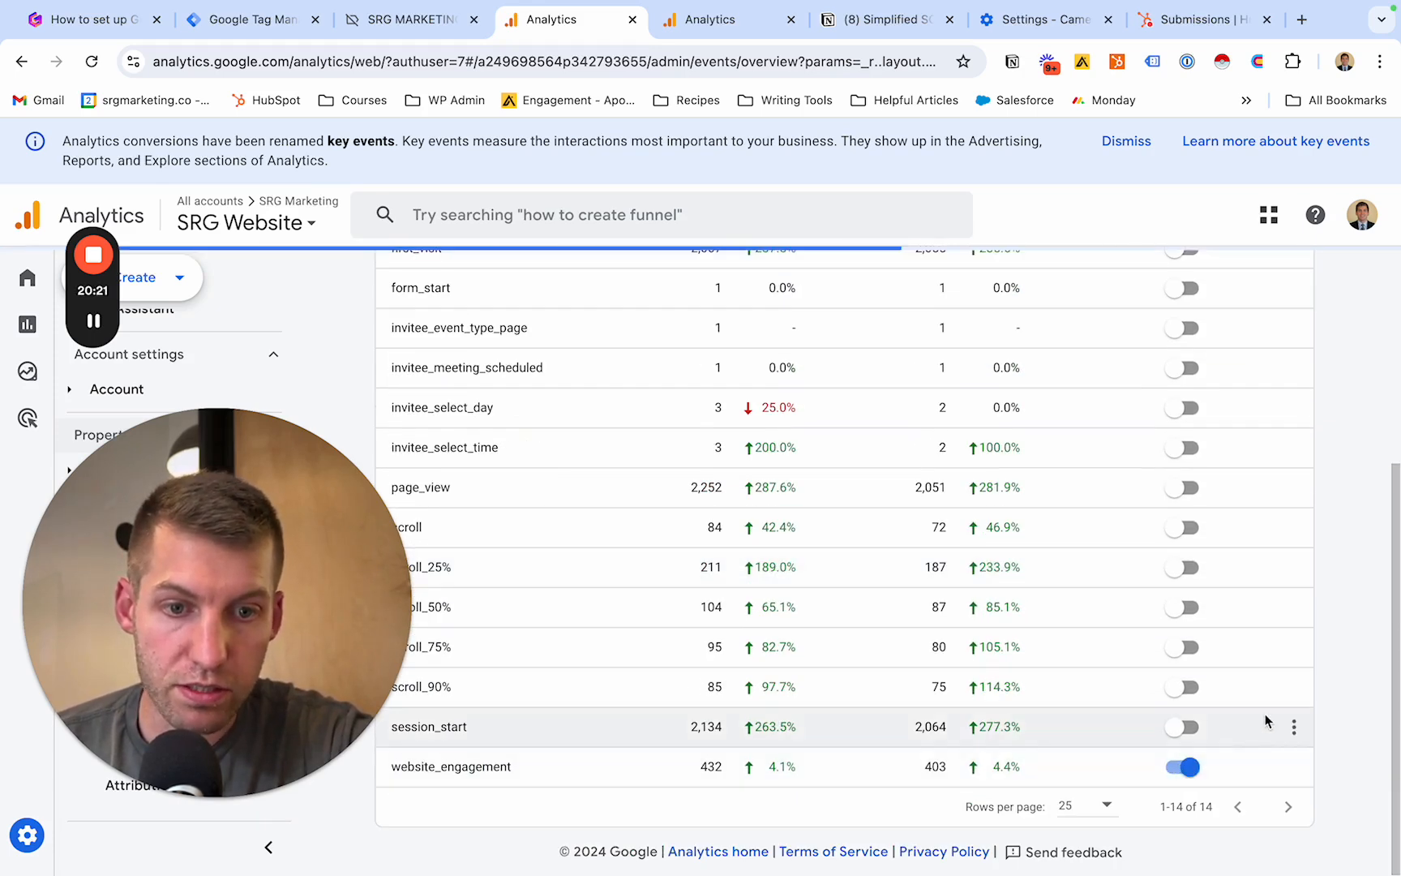
click(1183, 768)
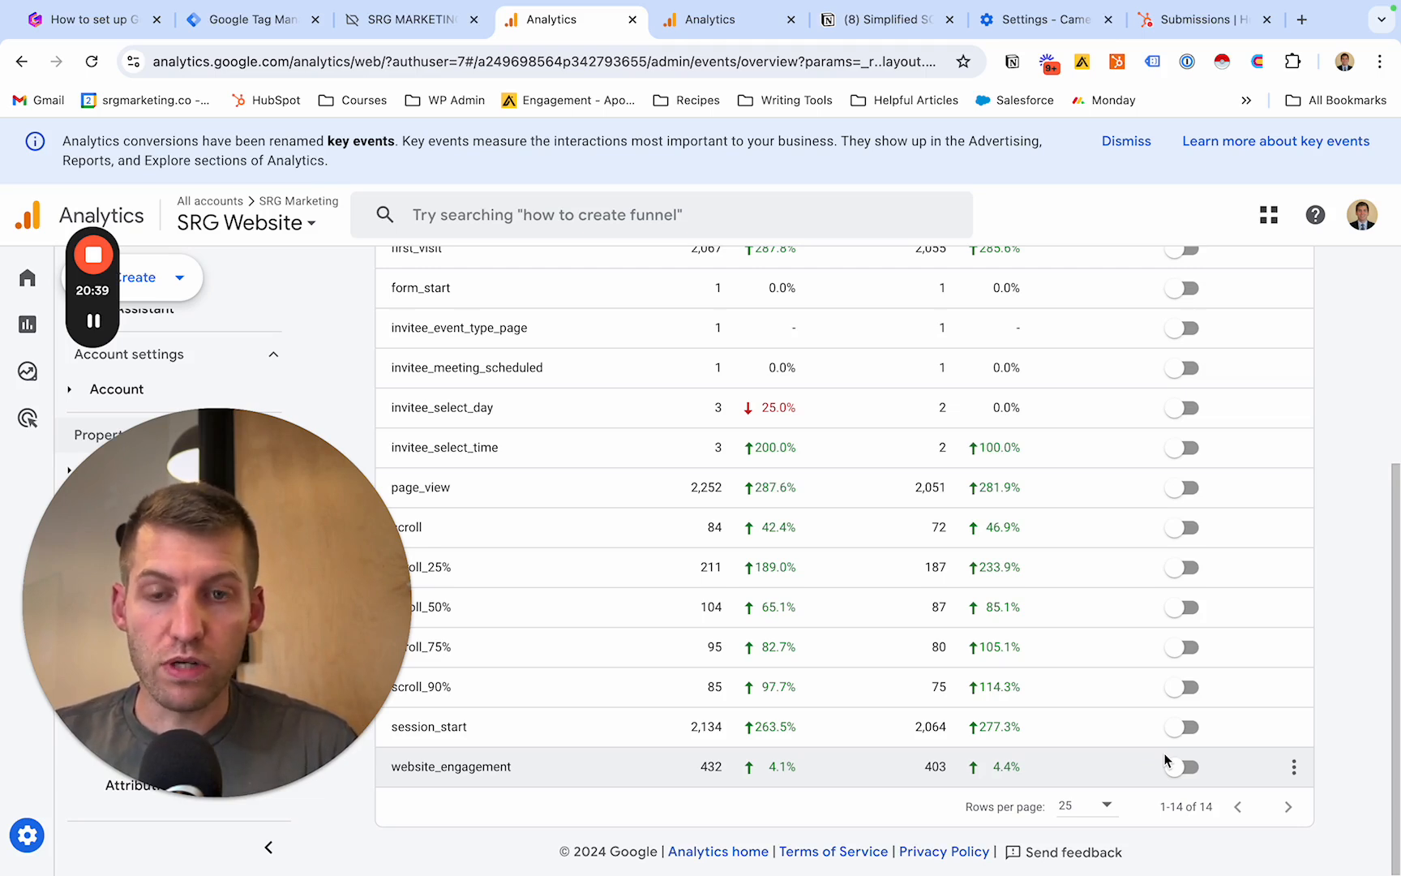
- Switch to Google Ads in a new browser tab and select the Shippabo account under SRG Marketing LLC
click(1303, 20)
text(ads)
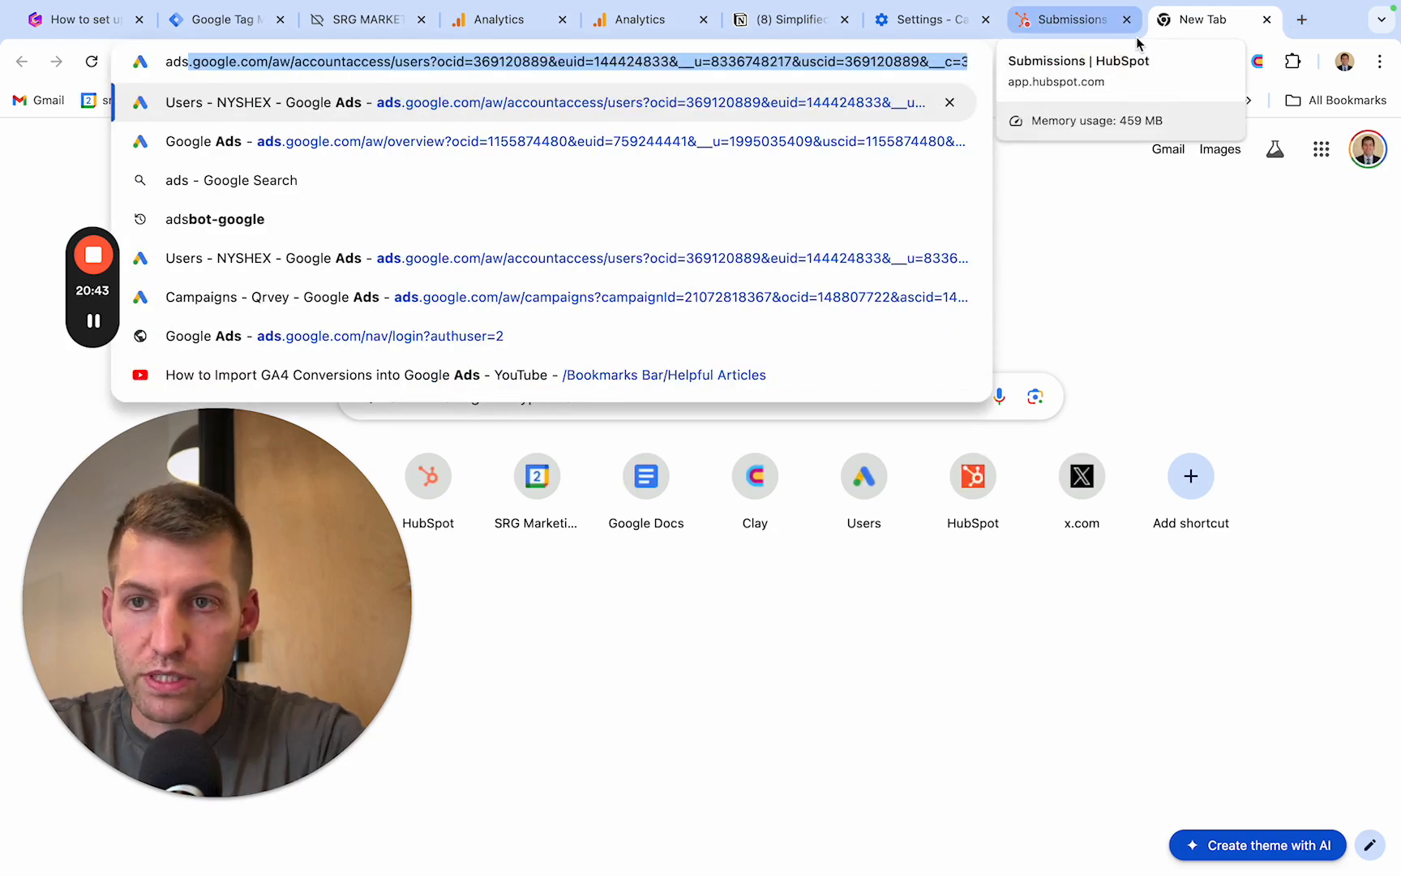
key(Down)
key(Return)
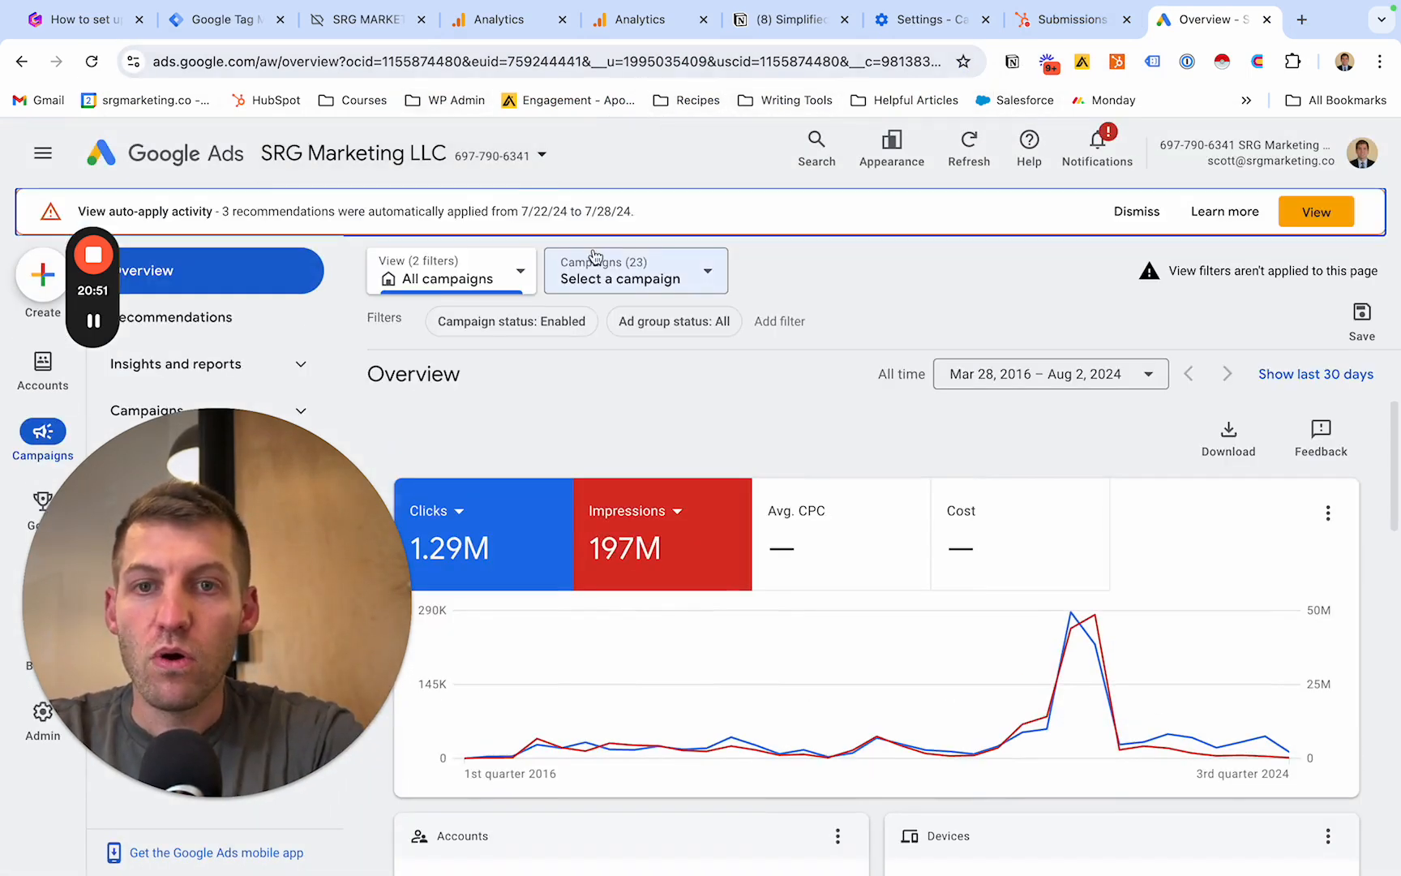
click(507, 155)
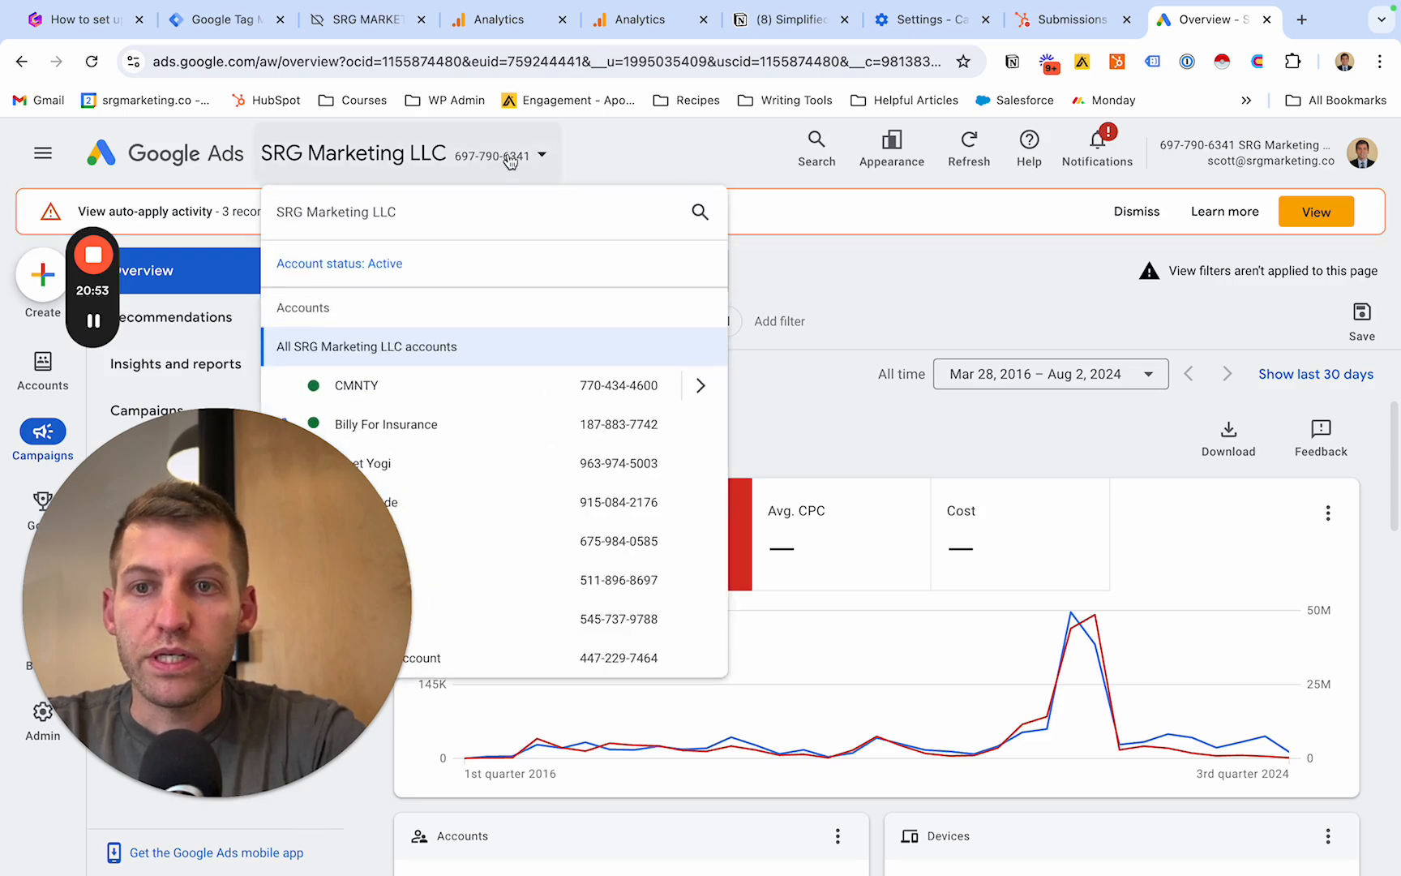
drag(284, 514, 1223, 234)
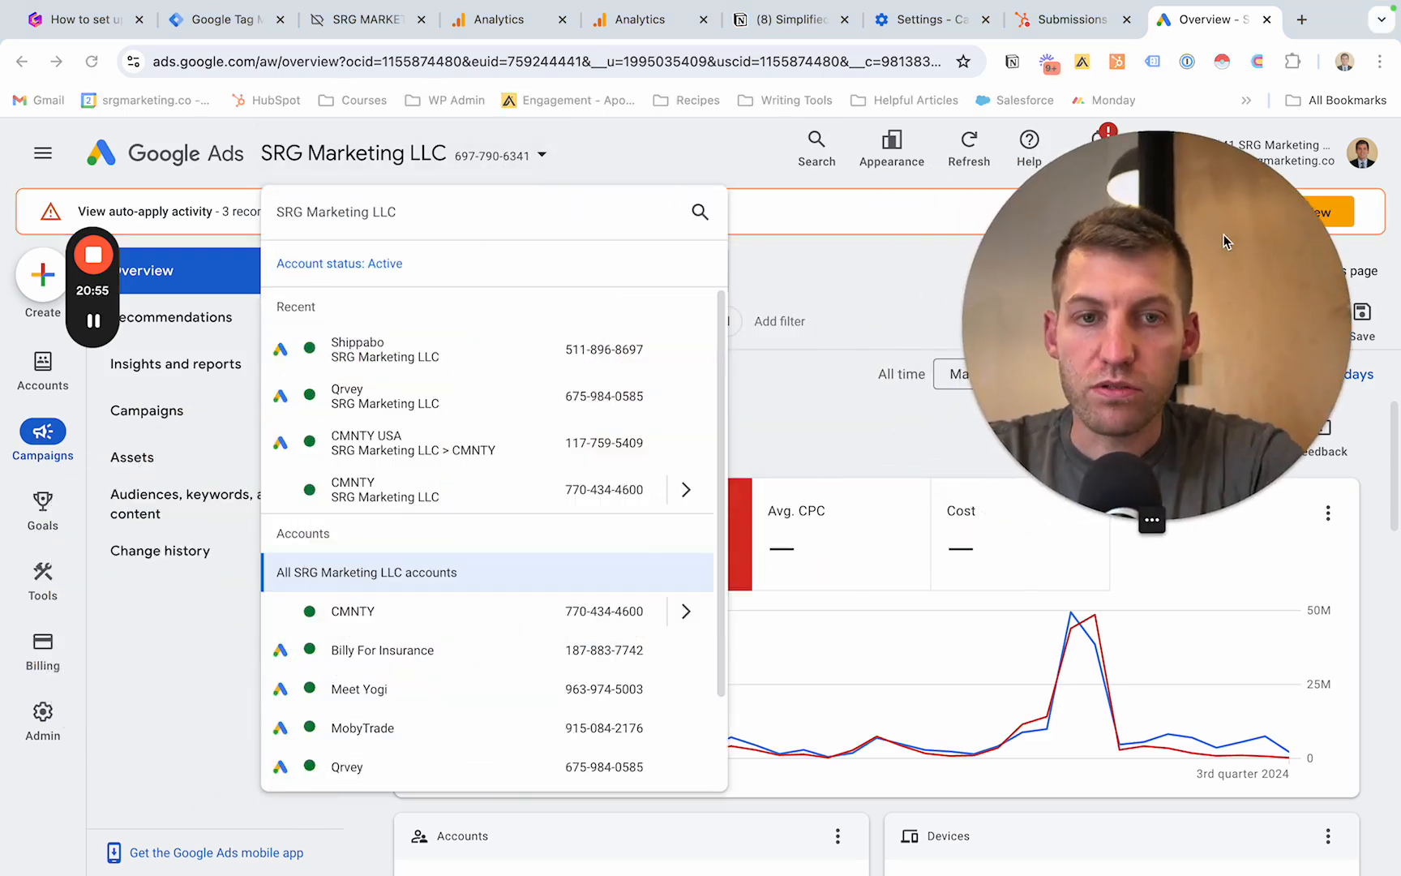
click(385, 350)
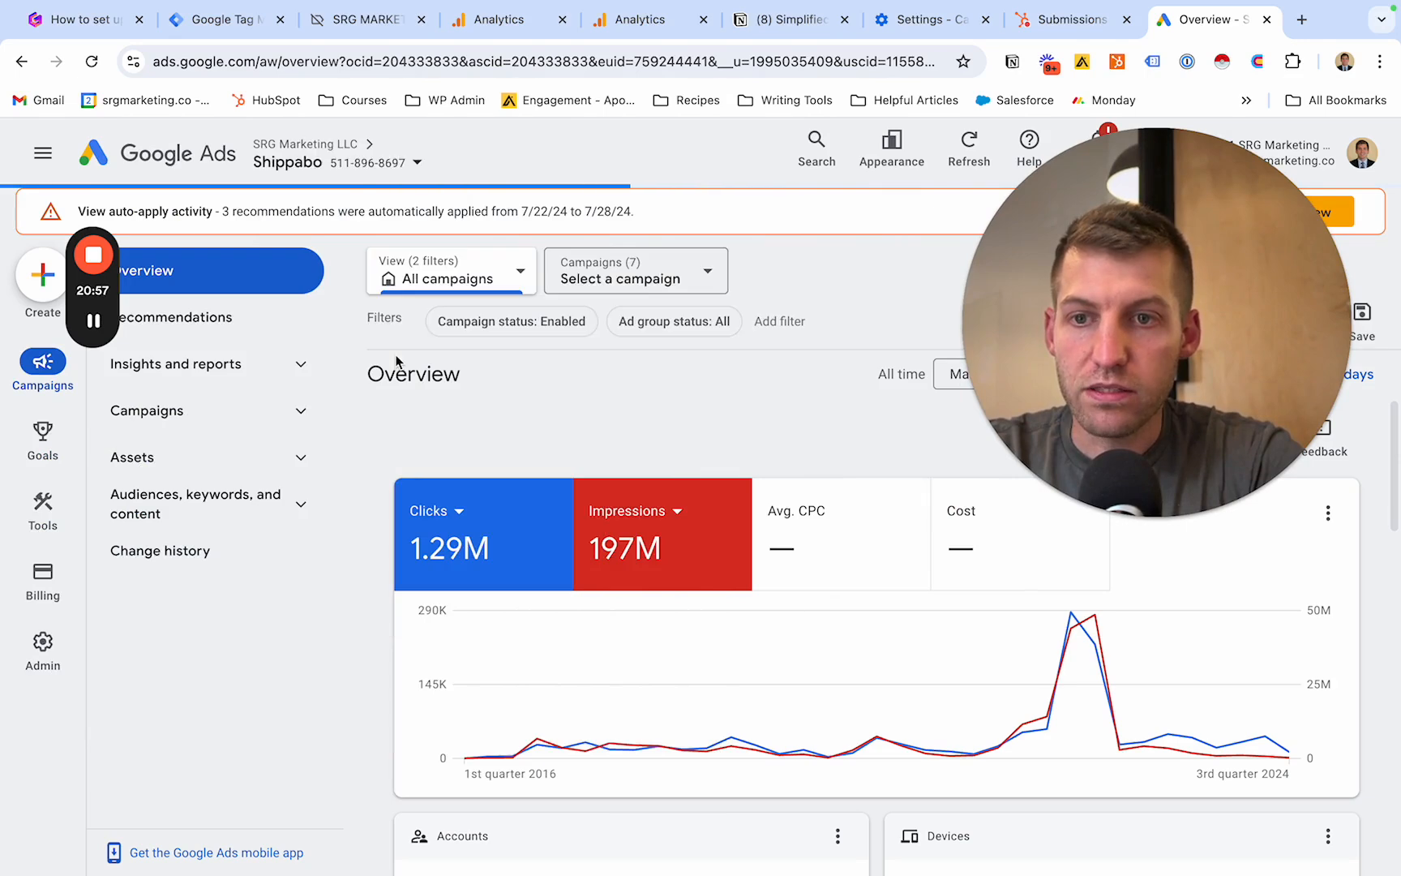
- Open the conversion goals summary of the Shippabo account
mouse_move(59, 456)
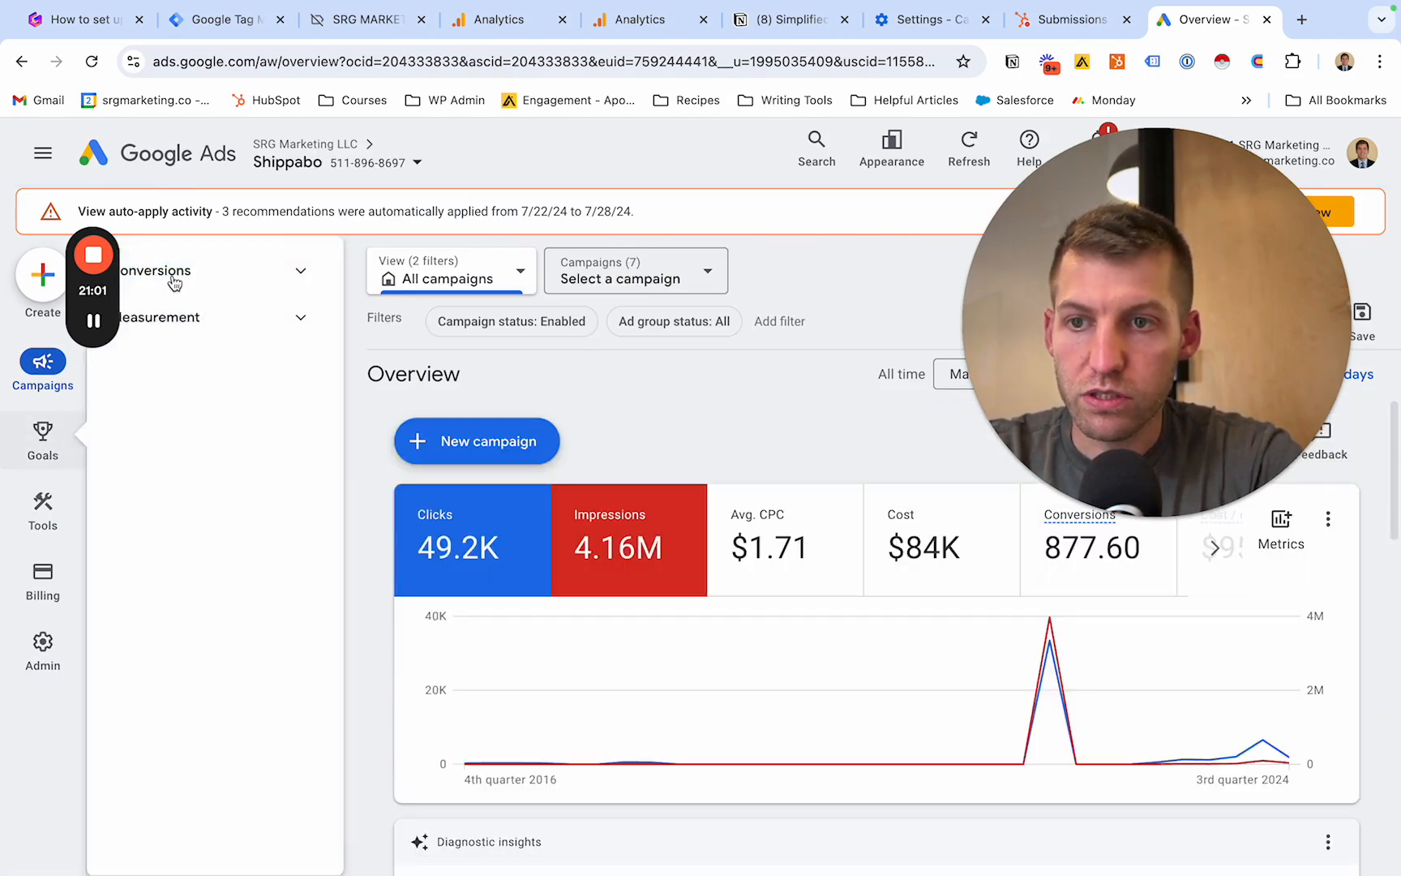
click(276, 280)
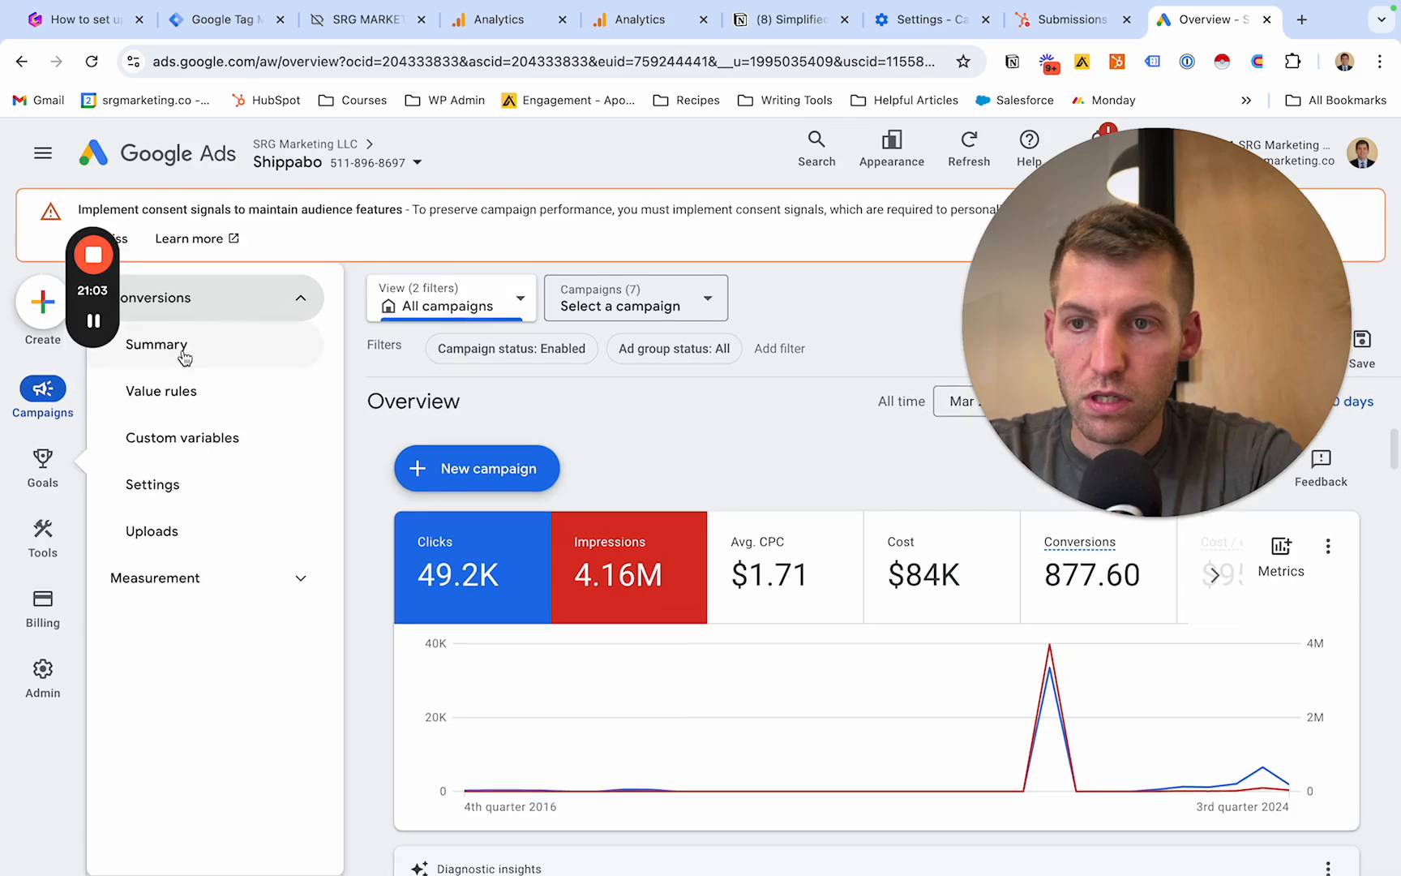
click(184, 356)
drag(1063, 372, 120, 651)
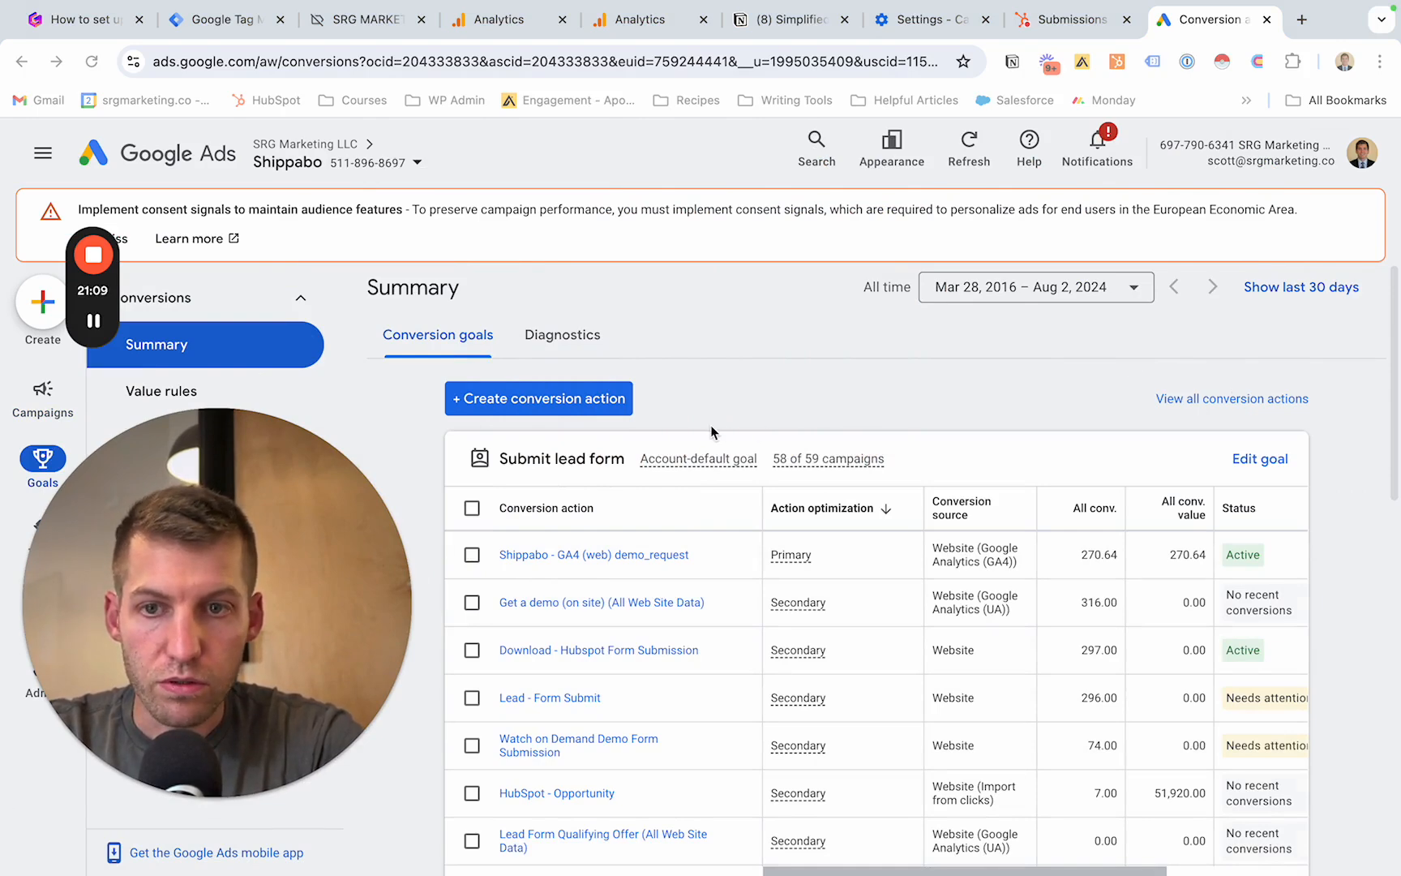
- Start a new conversion action that imports web conversion events from Google Analytics 4 properties and continue to the event list
click(592, 401)
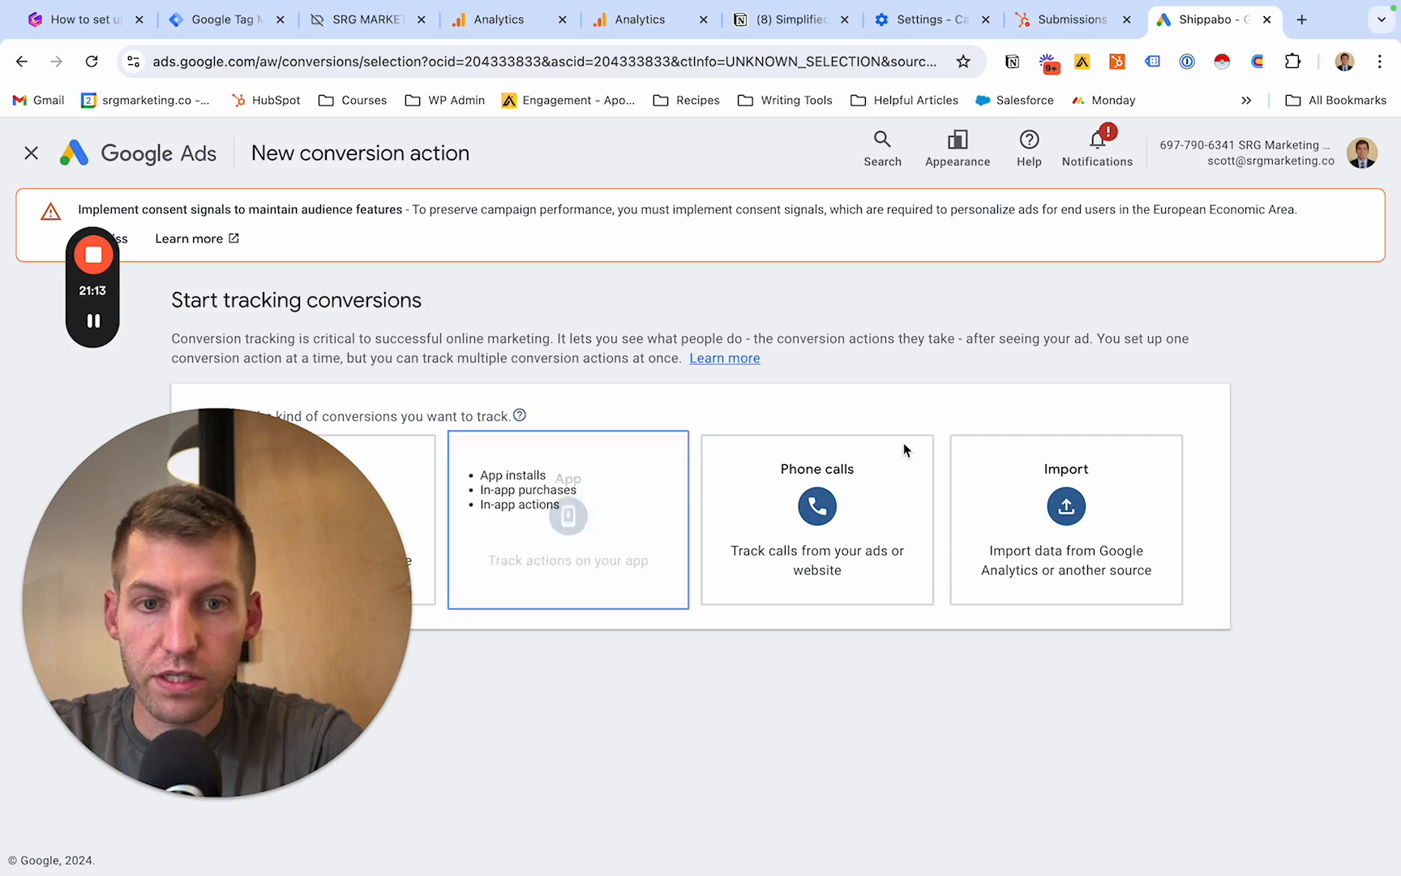
mouse_move(1064, 495)
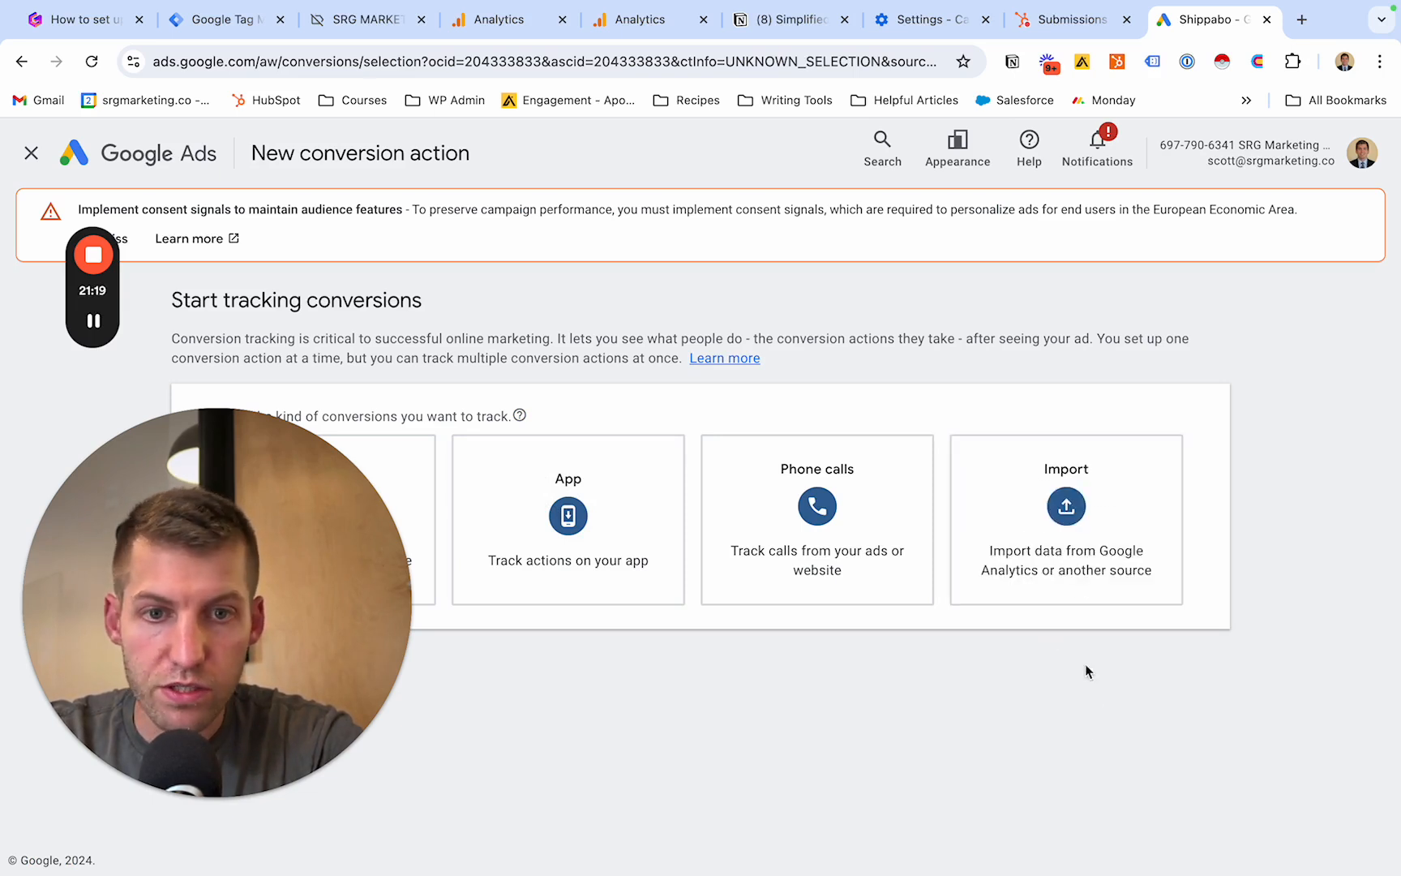
click(1086, 537)
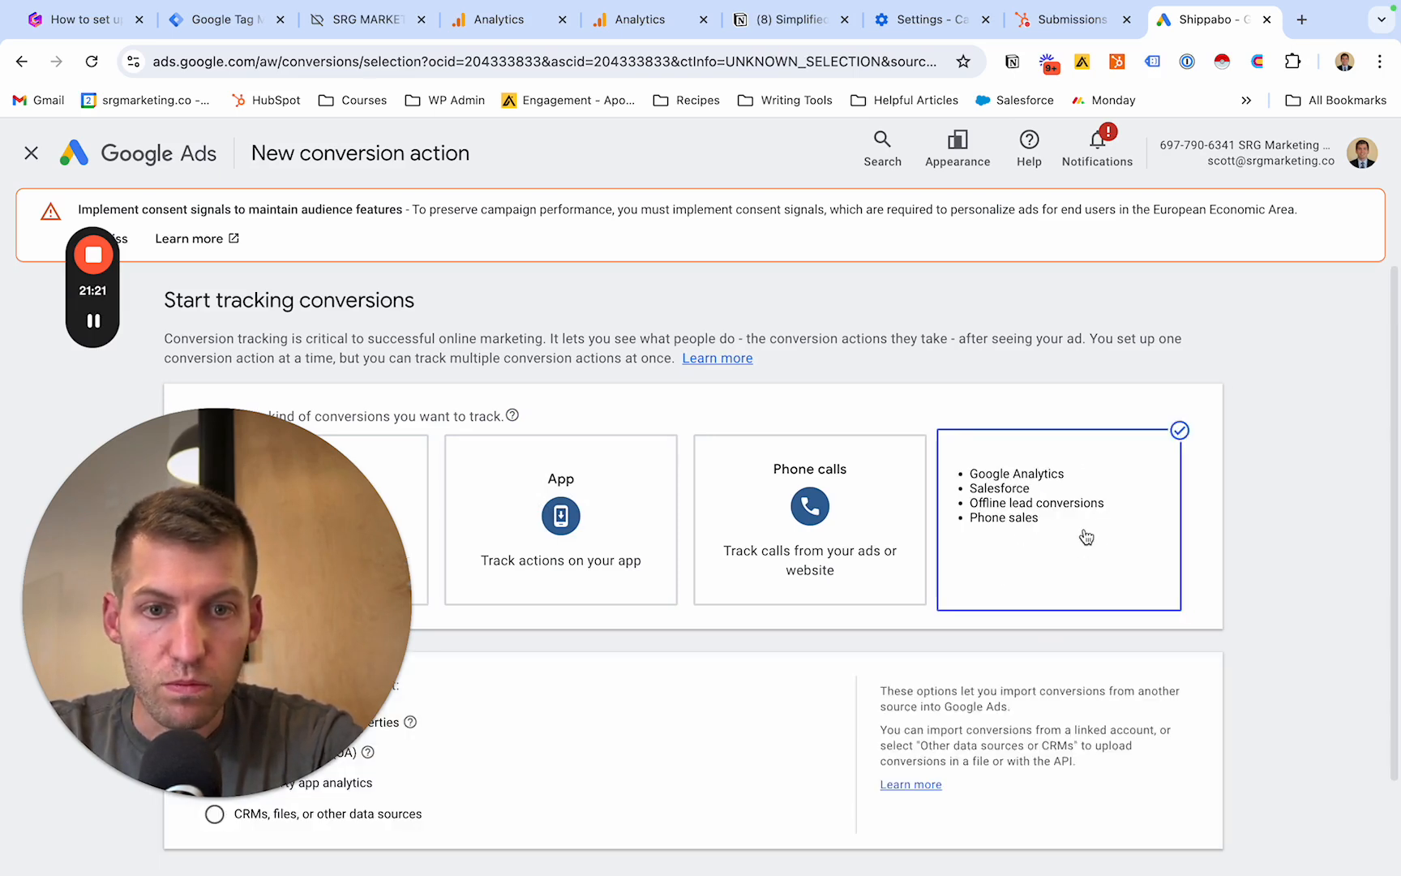
drag(405, 568, 1315, 198)
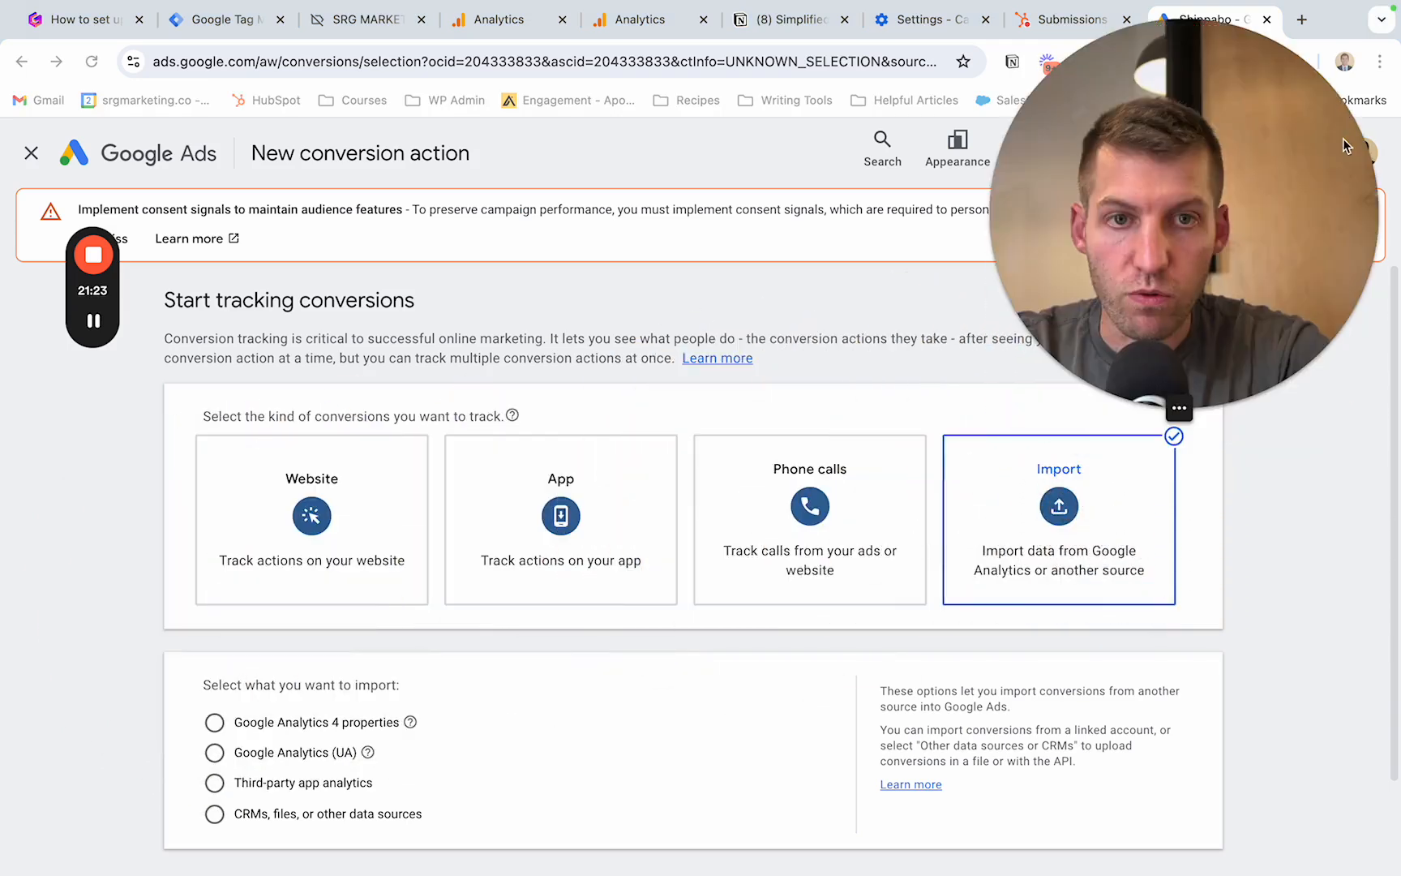
click(218, 724)
click(218, 724)
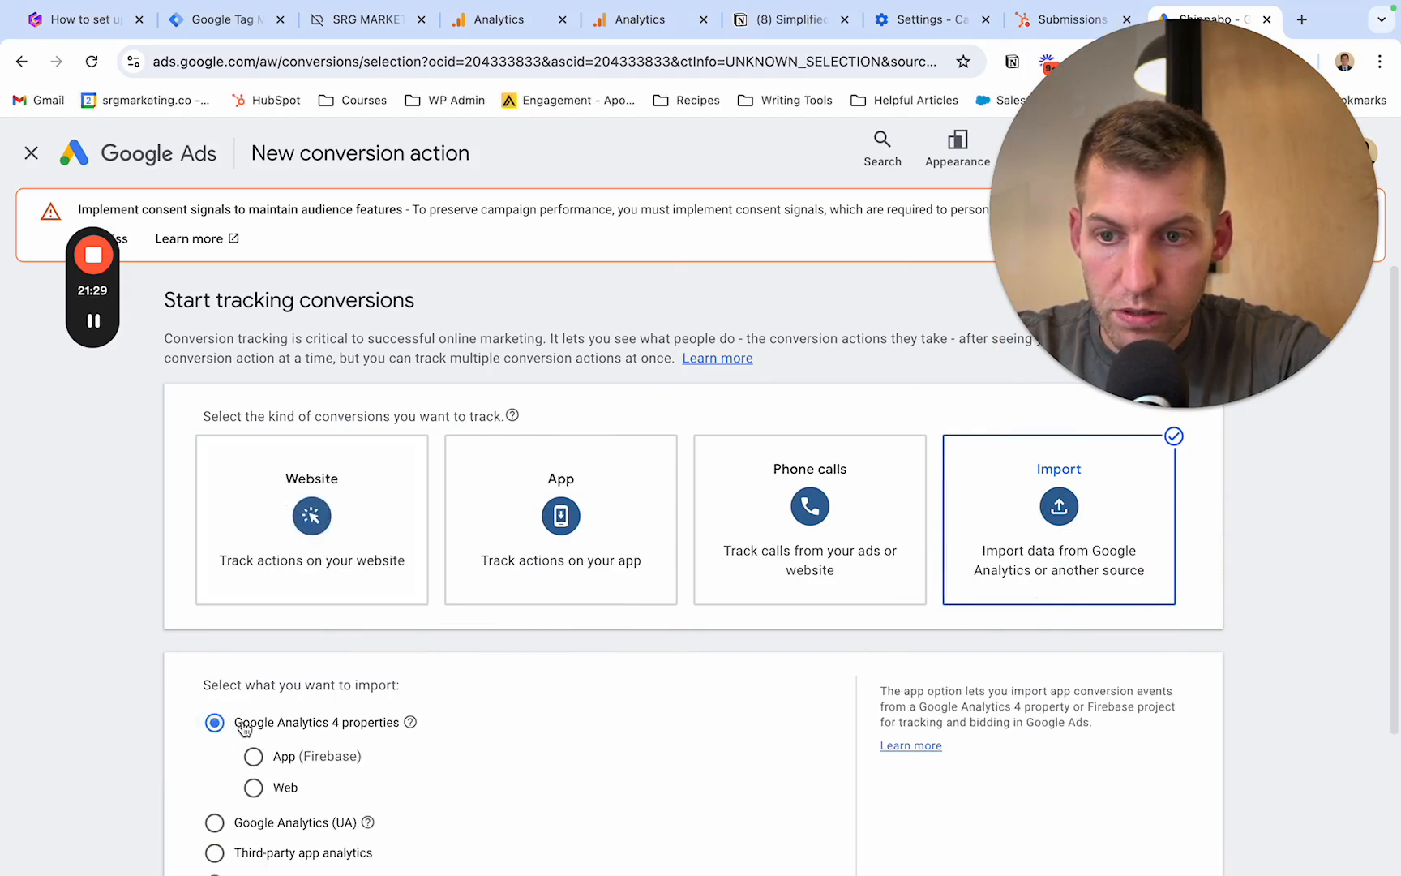
click(278, 793)
scroll(340, 742, down, 3)
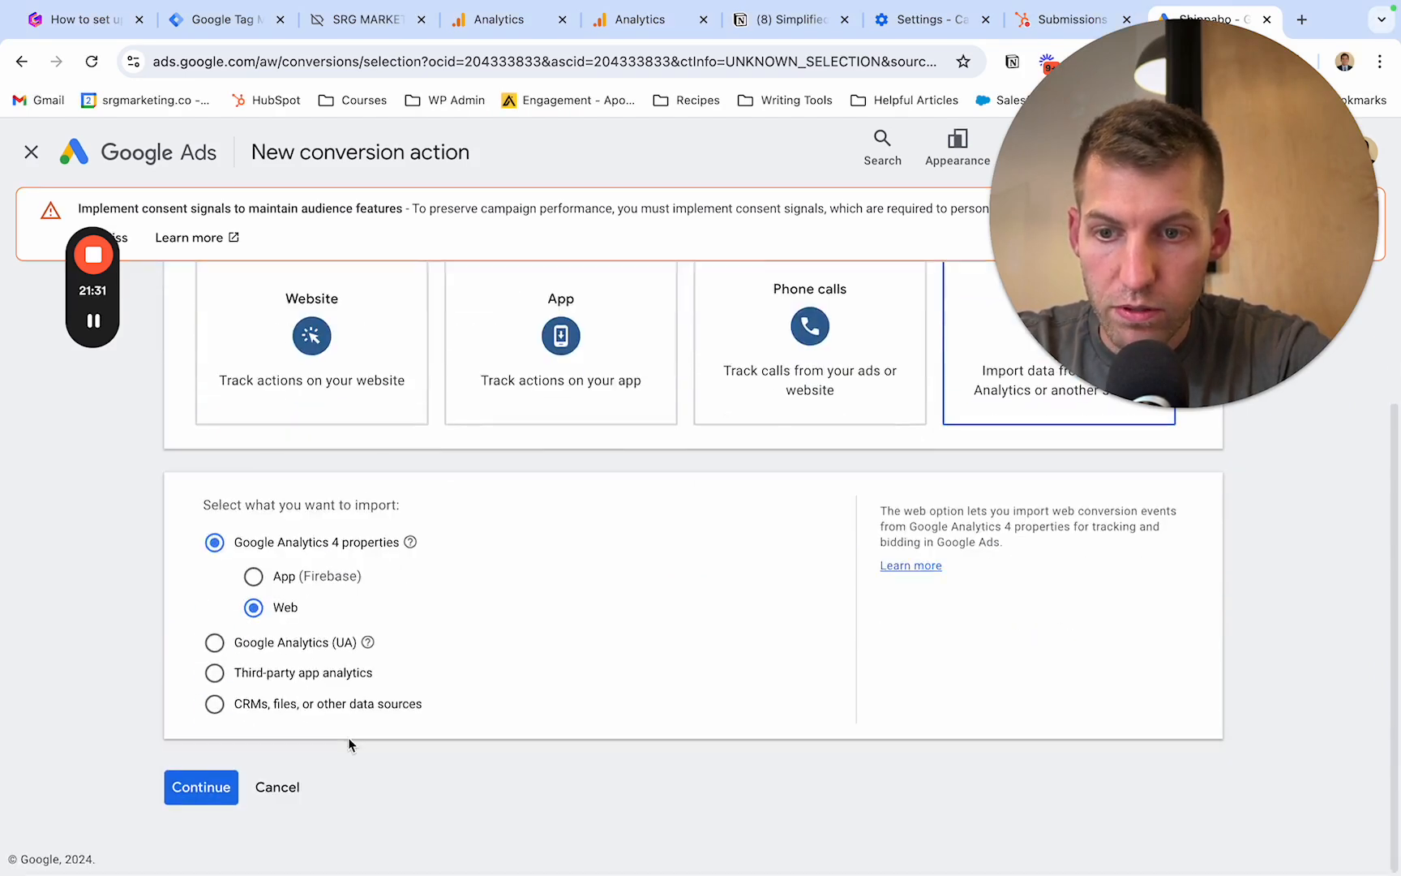
click(222, 793)
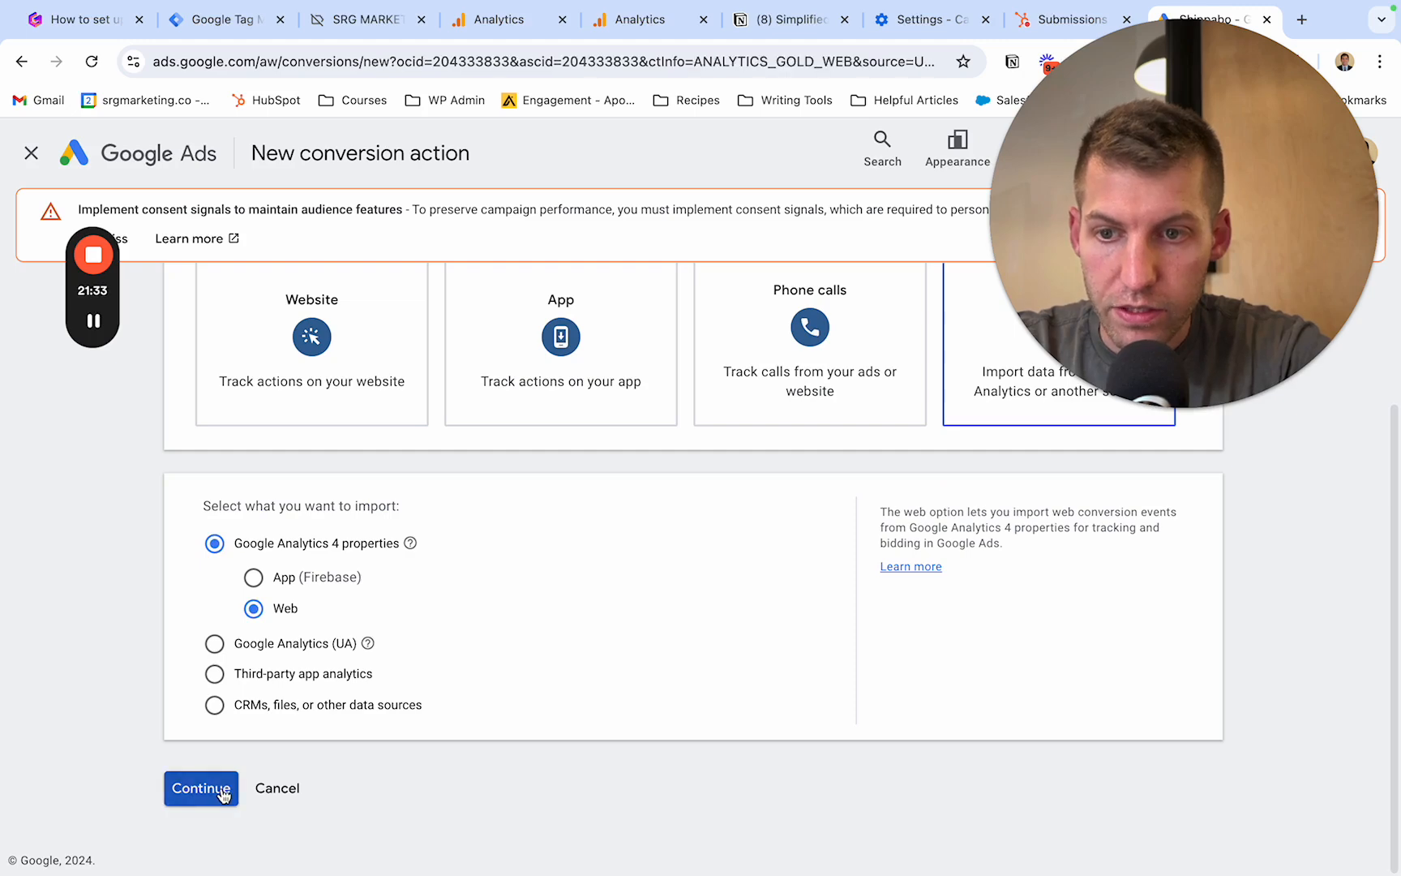
- Look through the importable Analytics events and select make_an_appointment from the Shippabo - GA4 property
scroll(434, 704, down, 3)
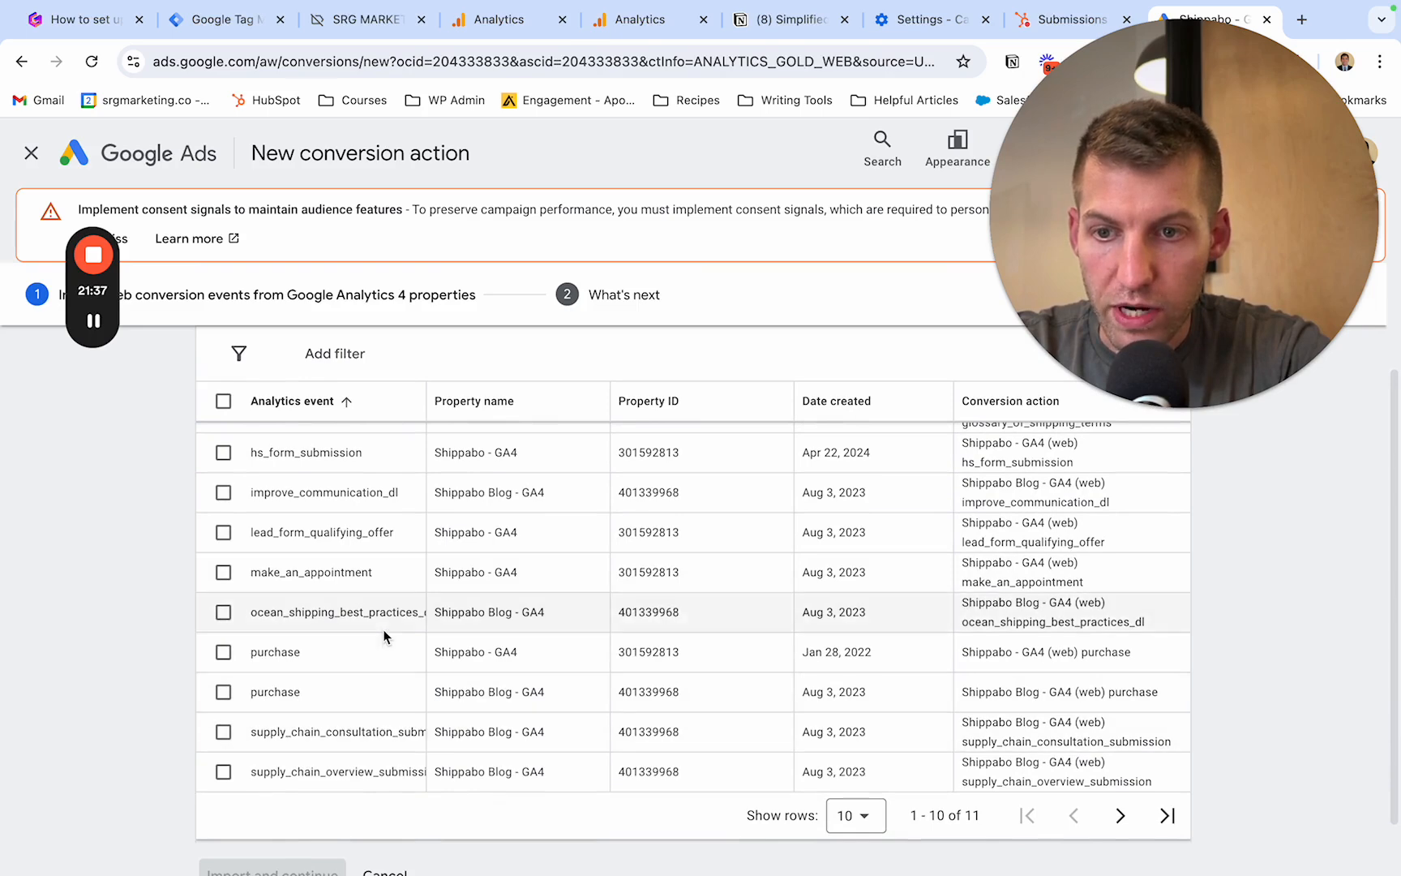
scroll(385, 584, up, 1)
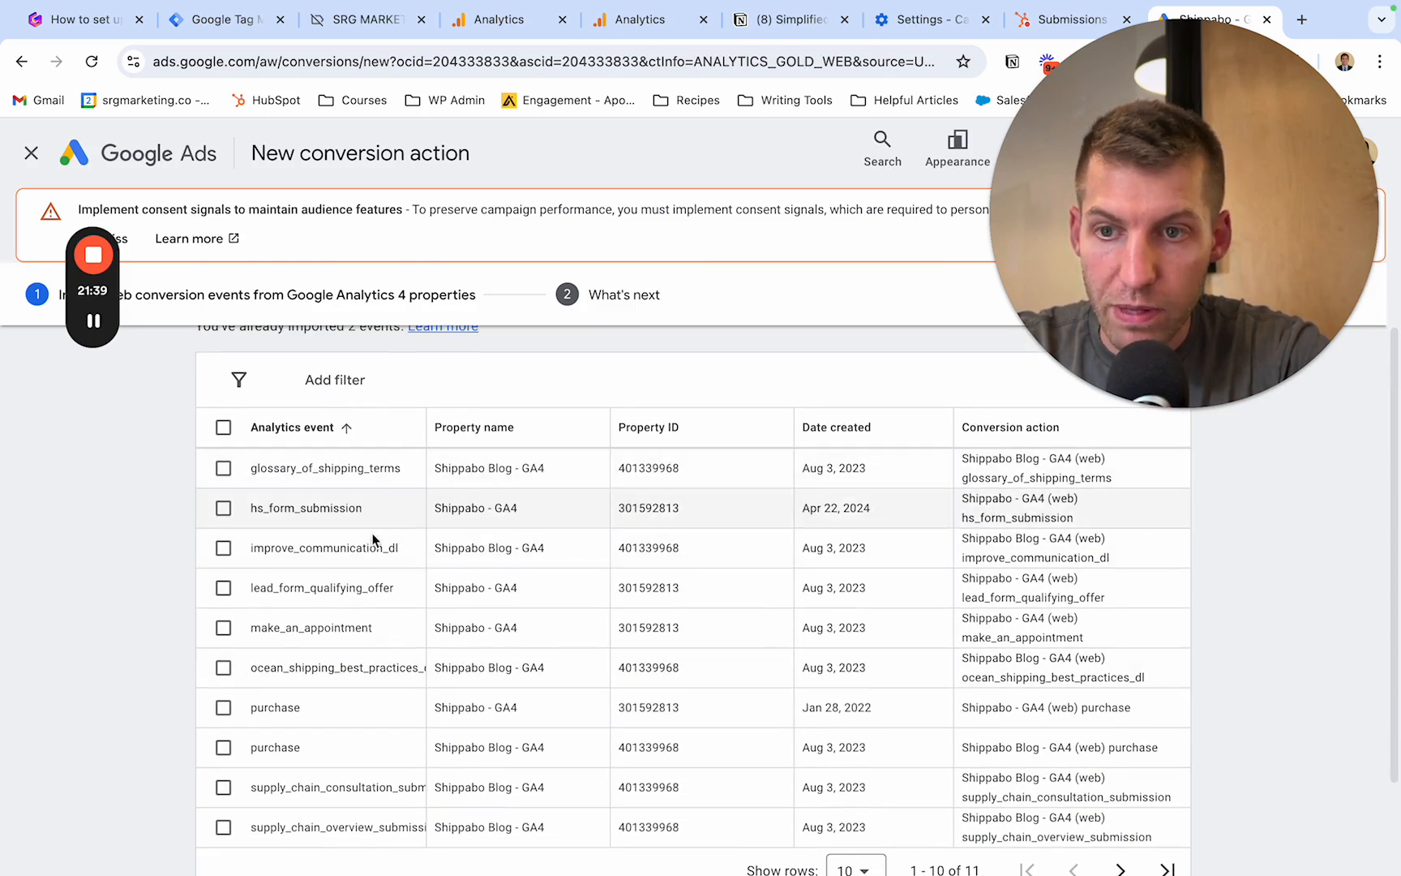
scroll(362, 729, down, 1)
scroll(362, 781, up, 1)
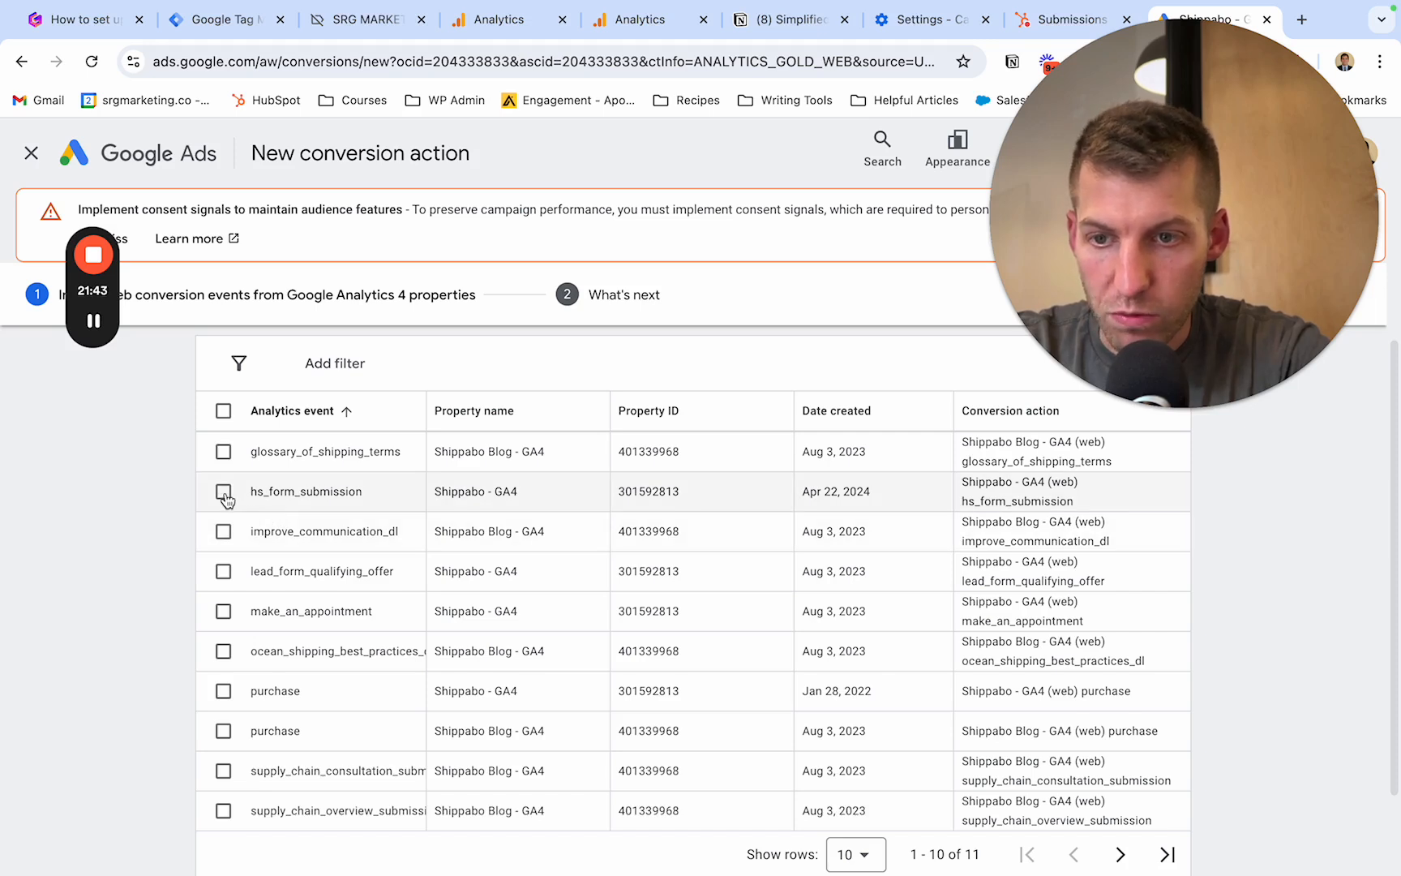
click(224, 613)
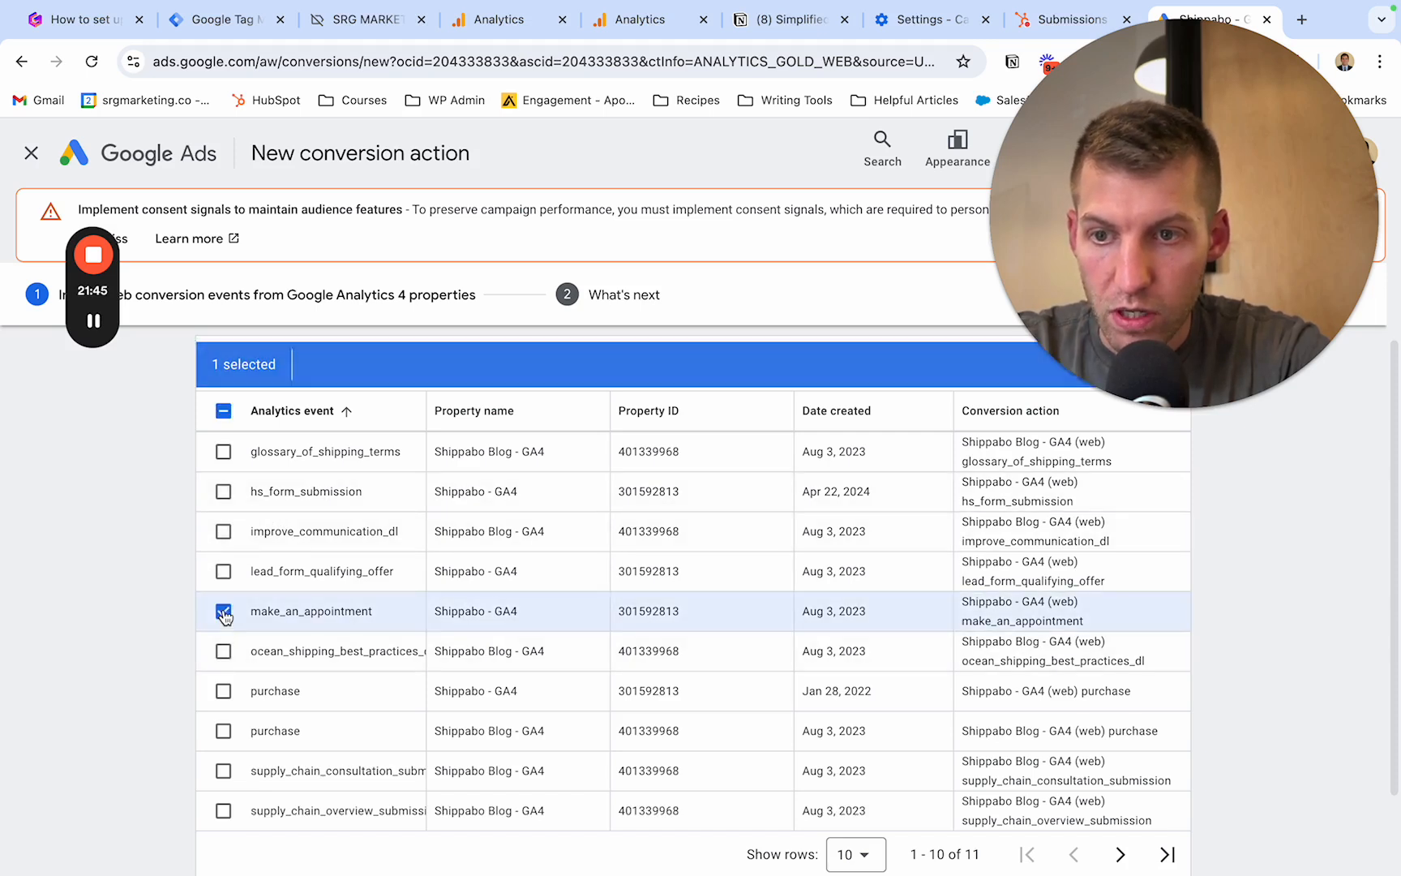
scroll(503, 584, down, 3)
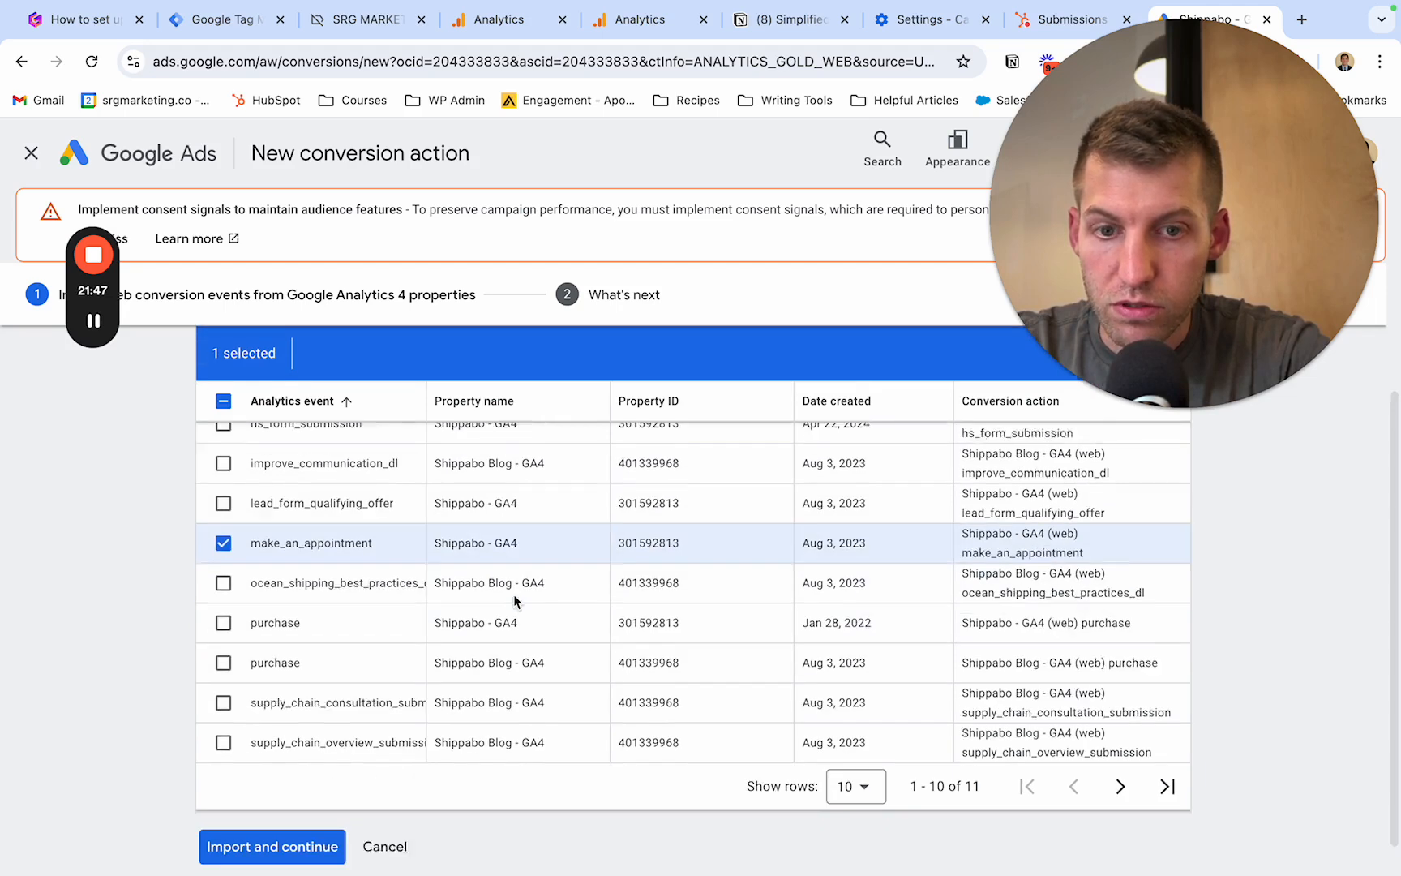